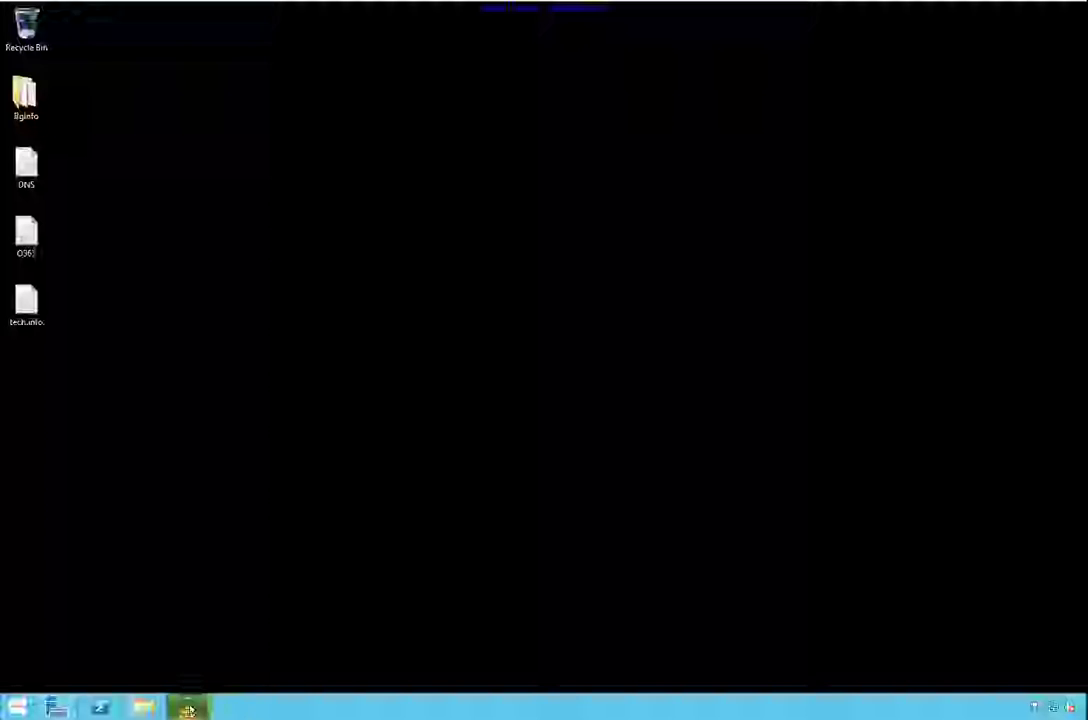
Review the sisvs.com and azure.hazelnest.com zones in DNS Manager, then minimize the console
left_click(187, 708)
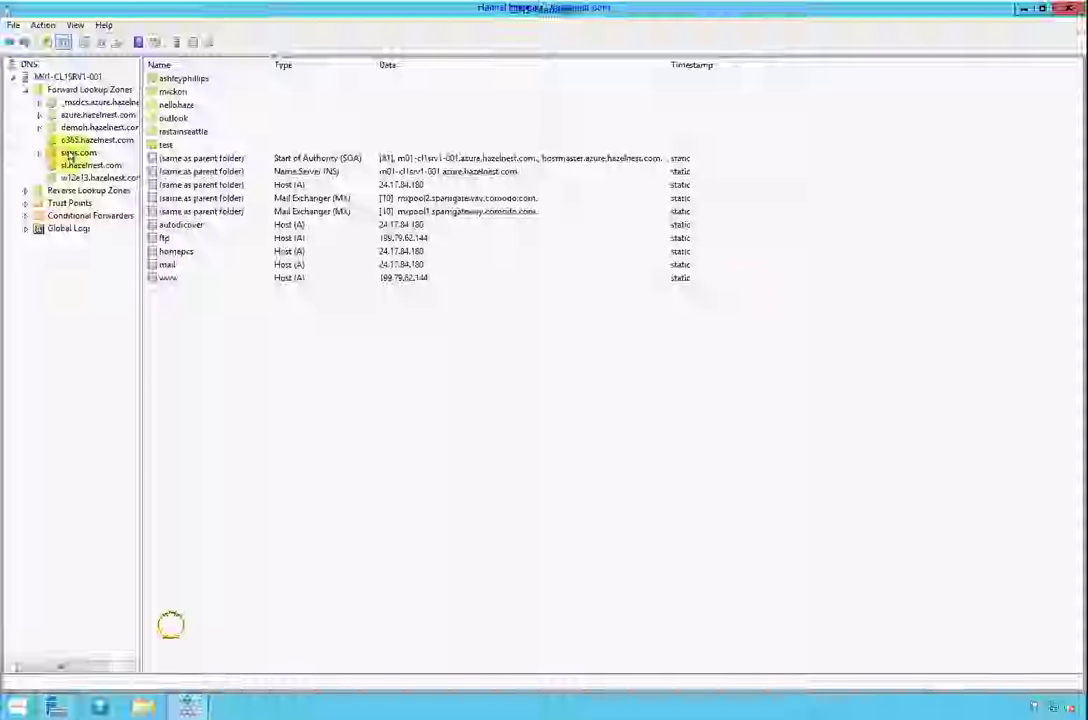
left_click(72, 154)
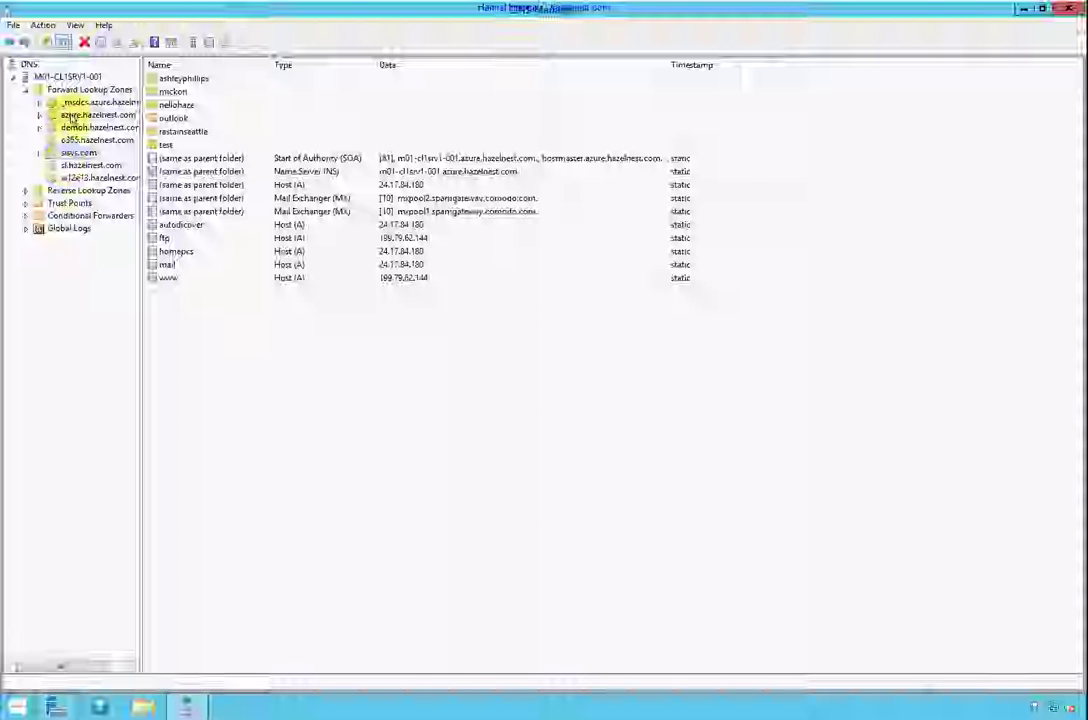
left_click(74, 115)
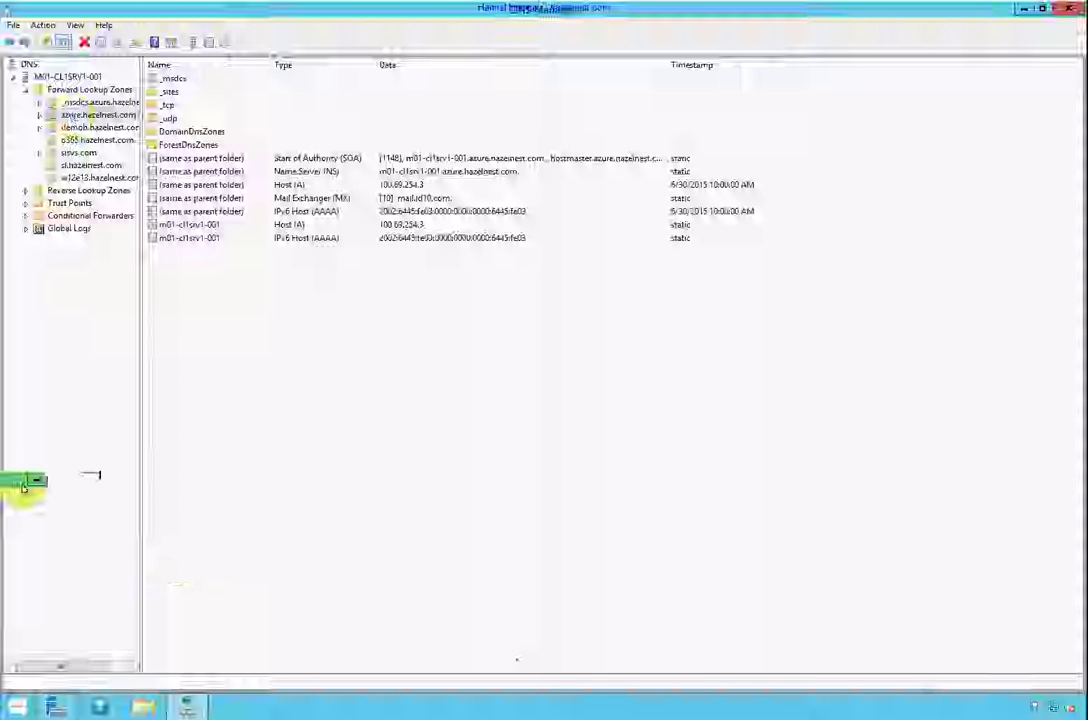
left_click(1021, 9)
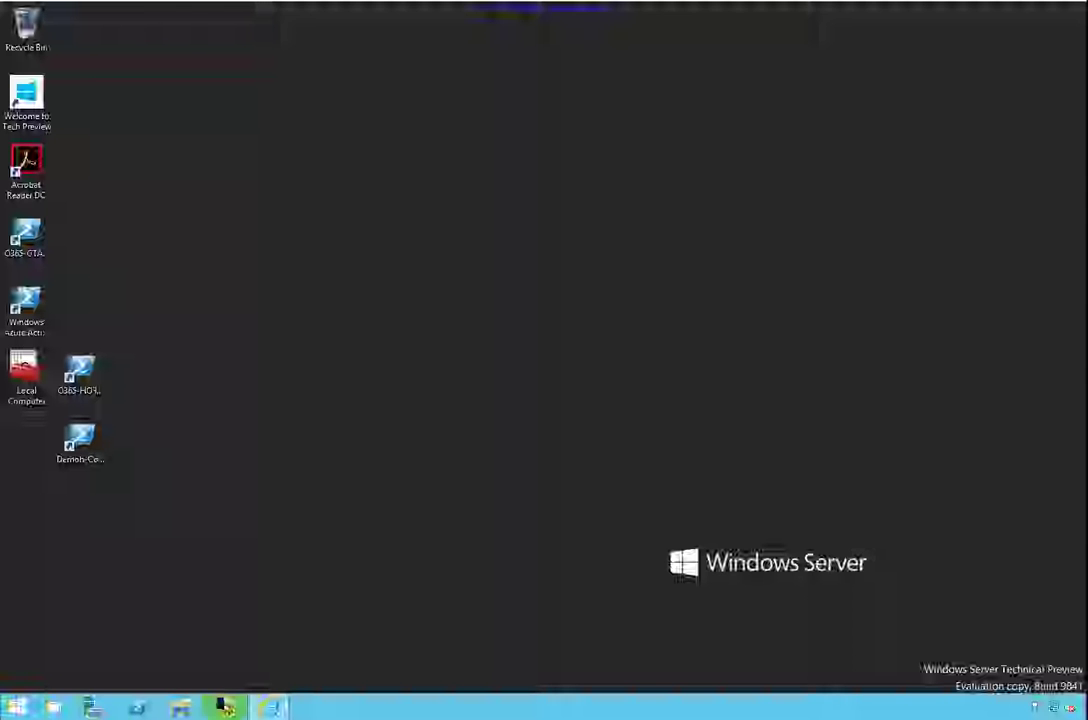
Close the old browser and load inumbo.com in a maximized InPrivate Internet Explorer window
right_click(270, 710)
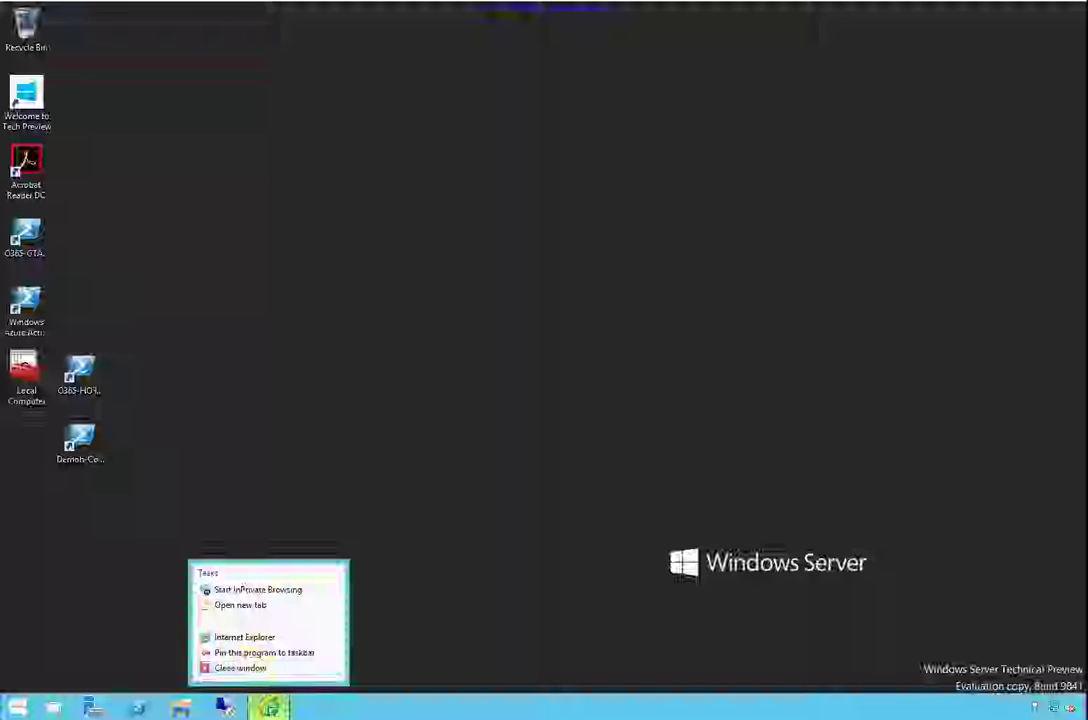
left_click(255, 667)
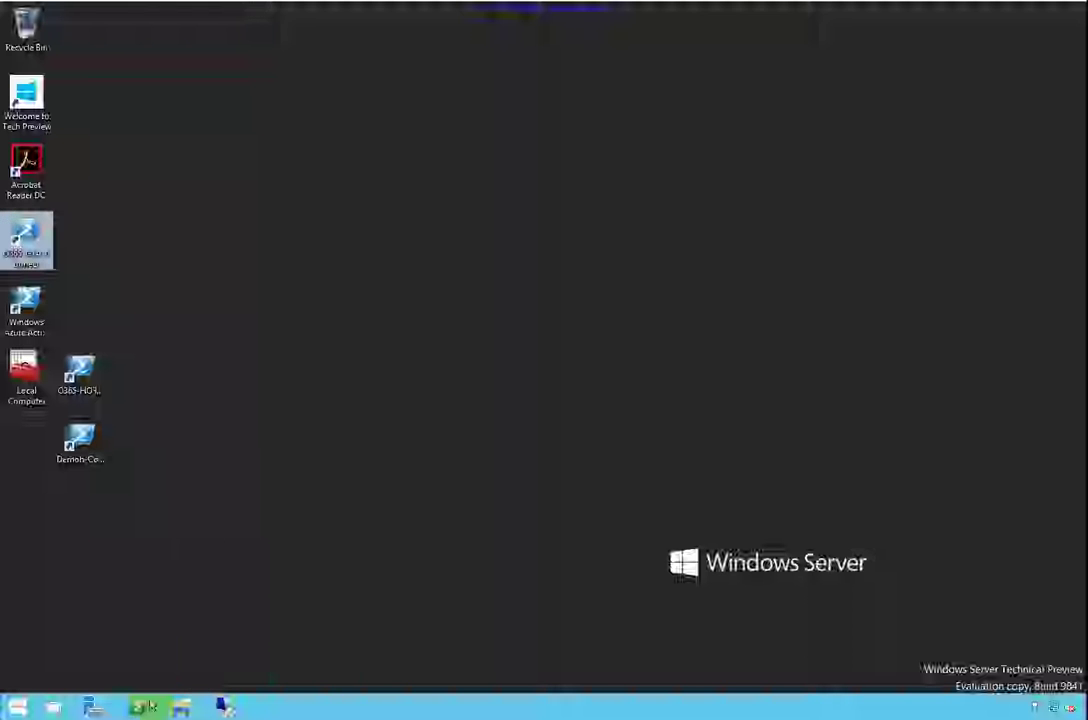
left_click(17, 707)
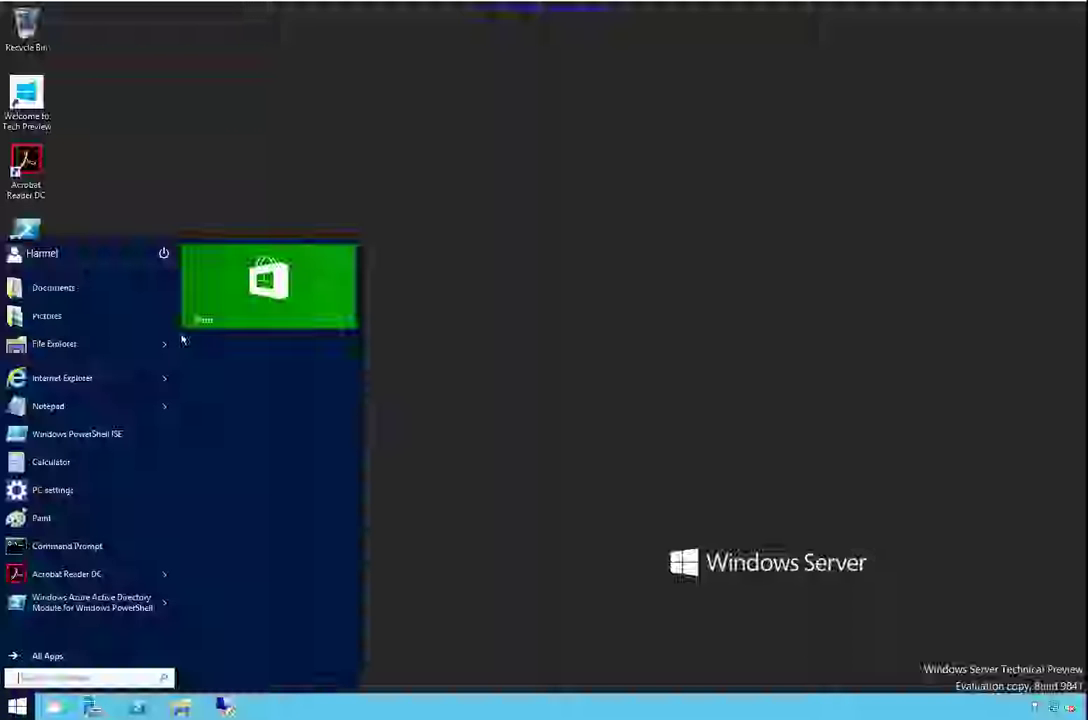
left_click(164, 379)
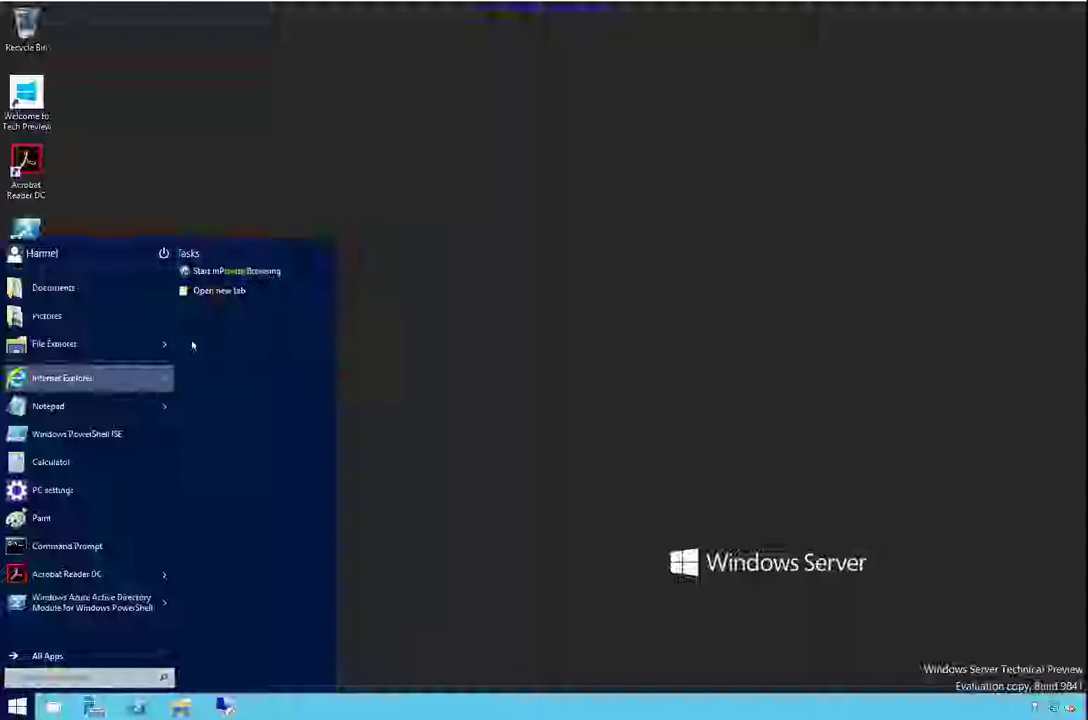
left_click(220, 285)
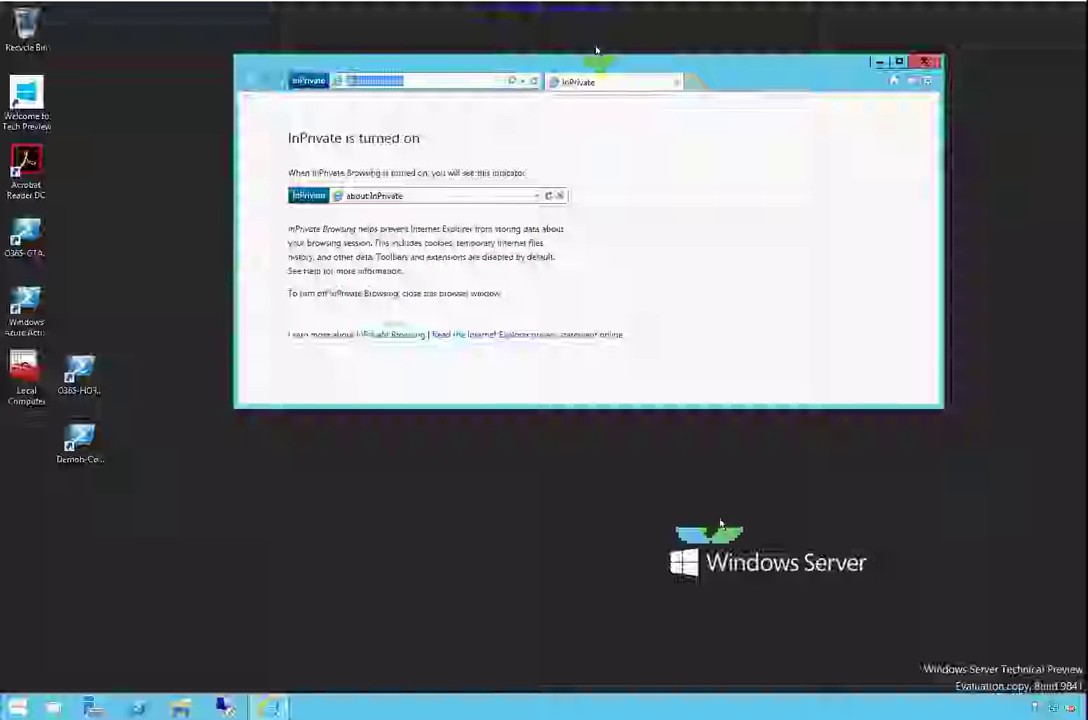
double_click(618, 62)
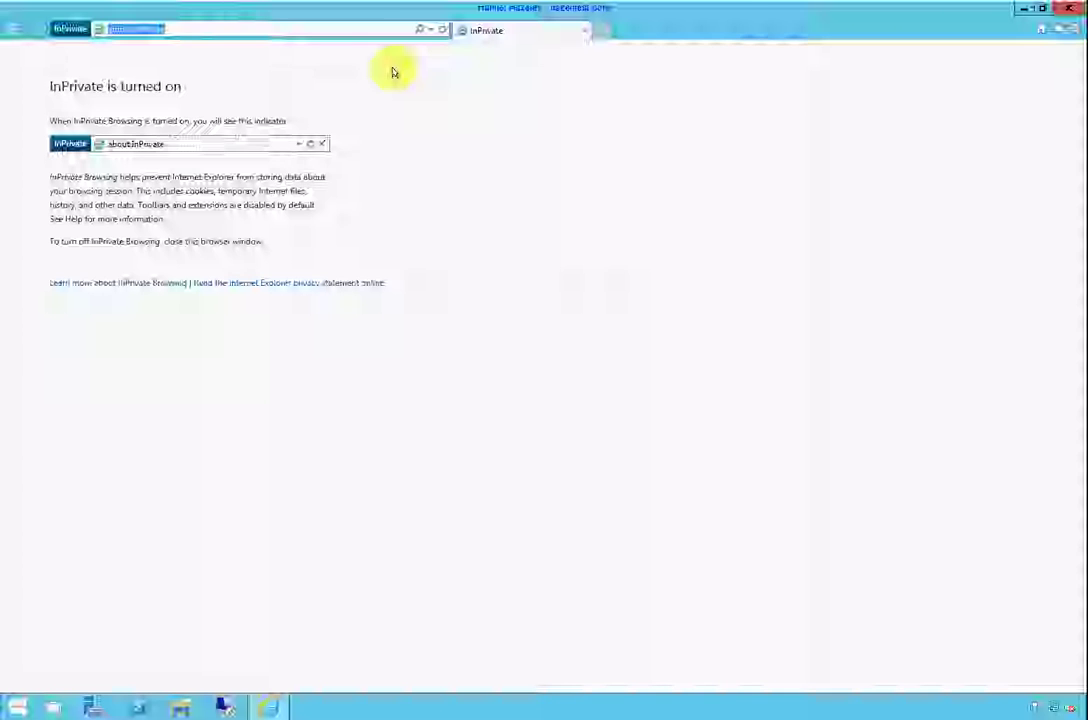
type("in")
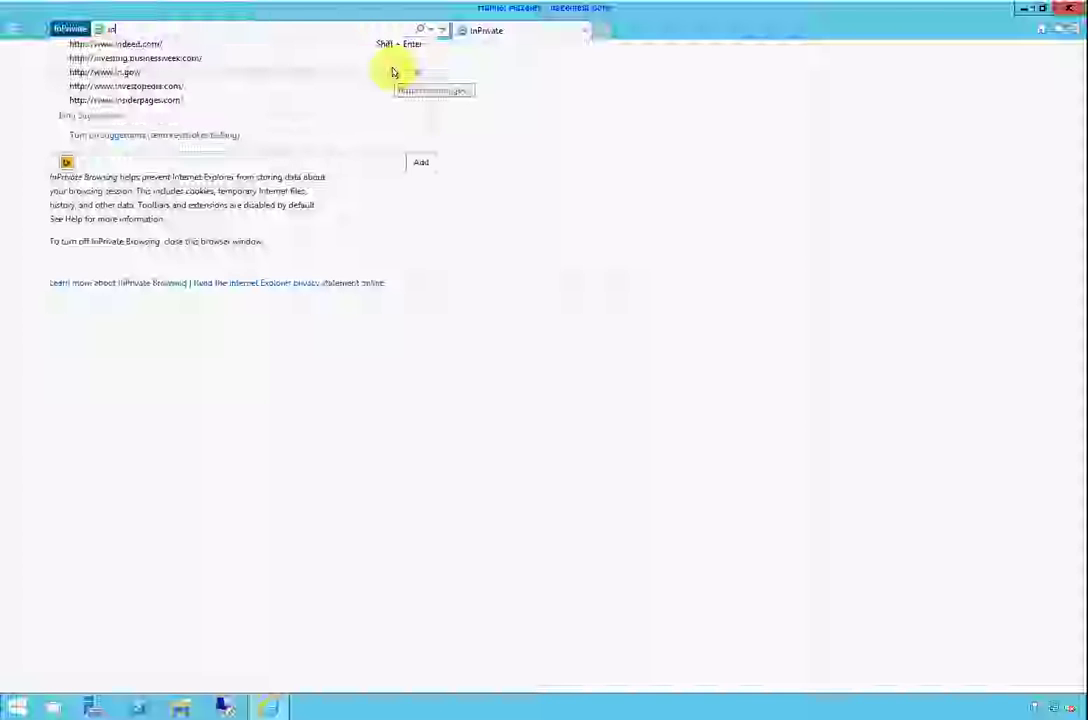
type("umbo")
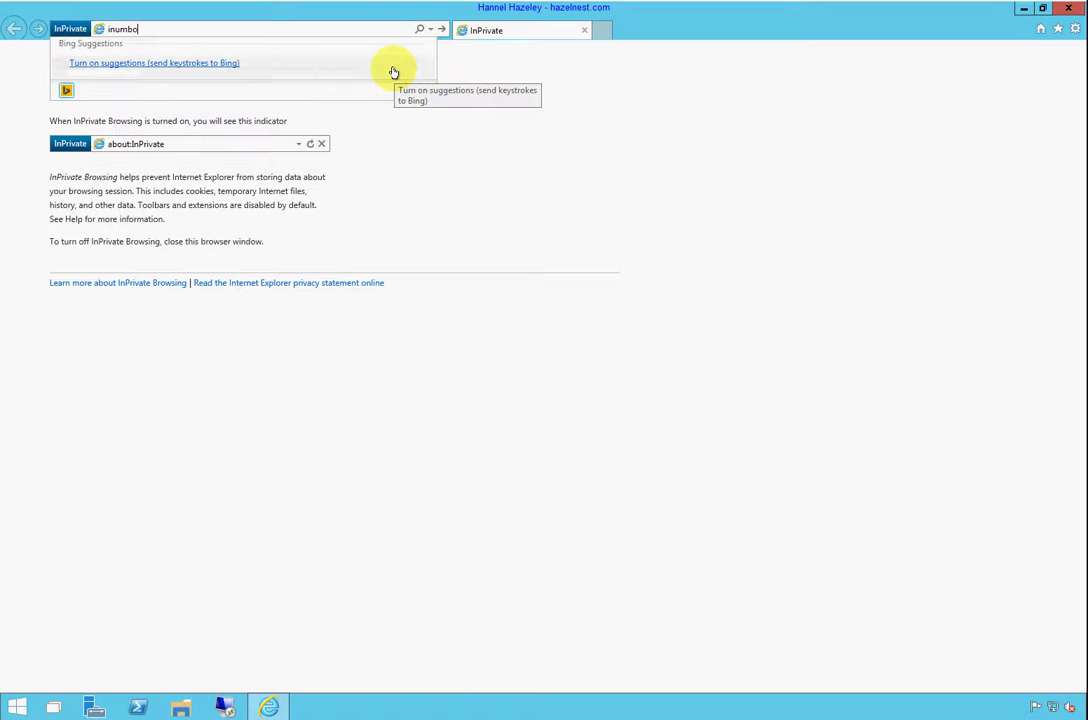
type(".com")
key("Return")
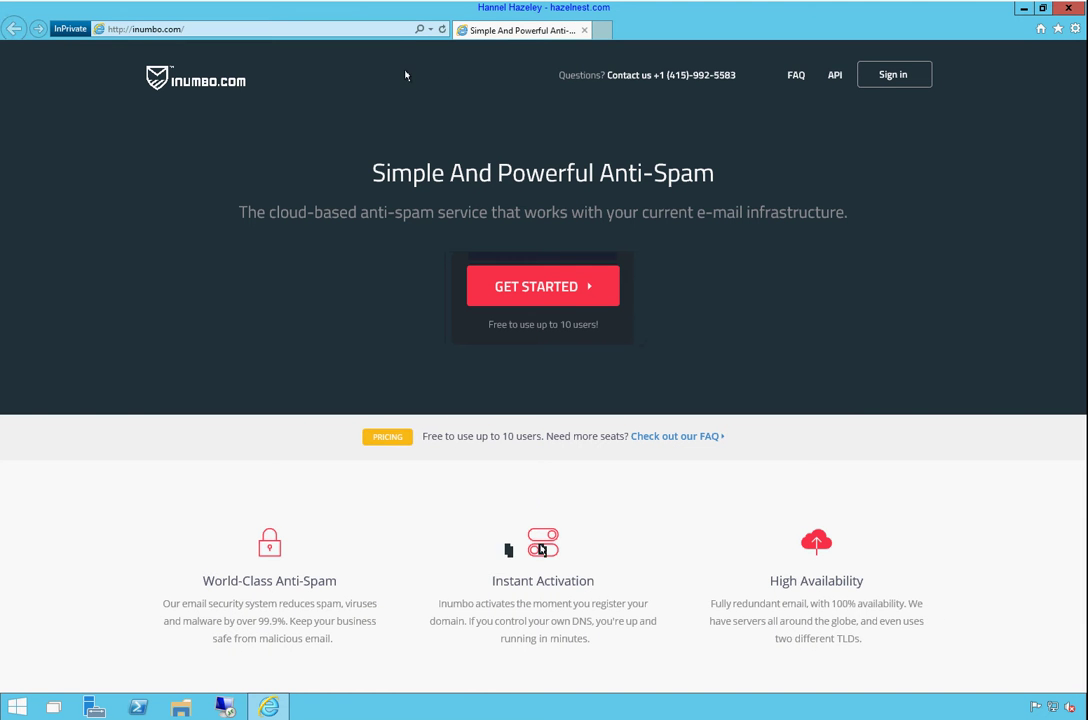
Sign in to the Inumbo control panel with the admin account's email and password
left_click(896, 76)
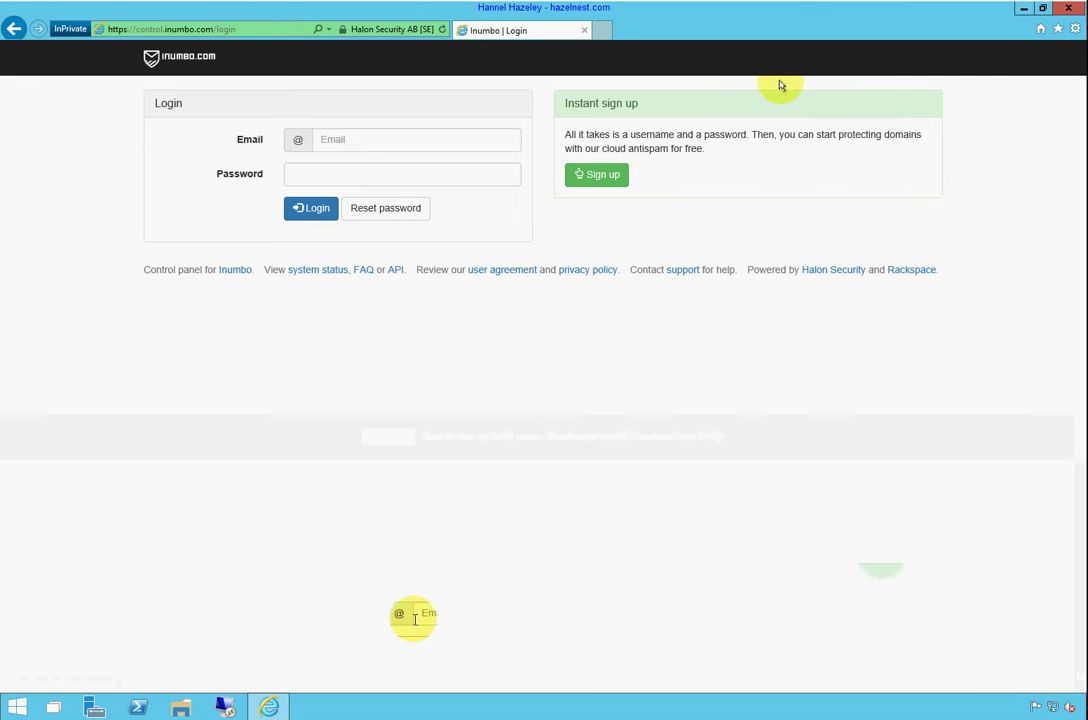
left_click(359, 137)
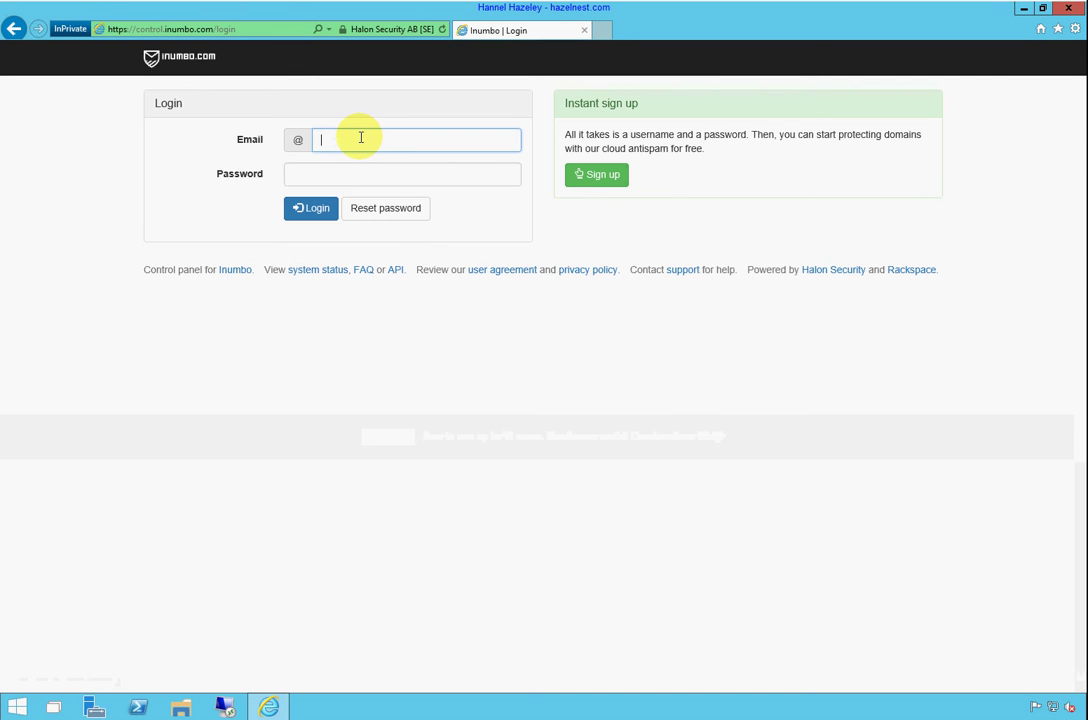
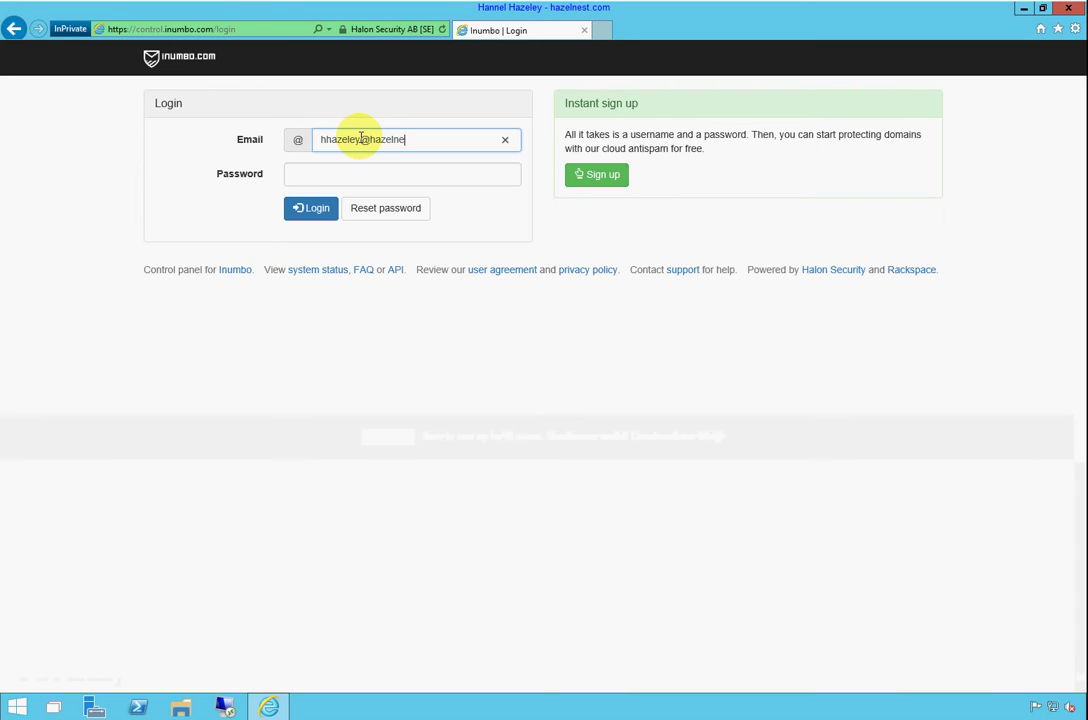
key("Tab")
type("*")
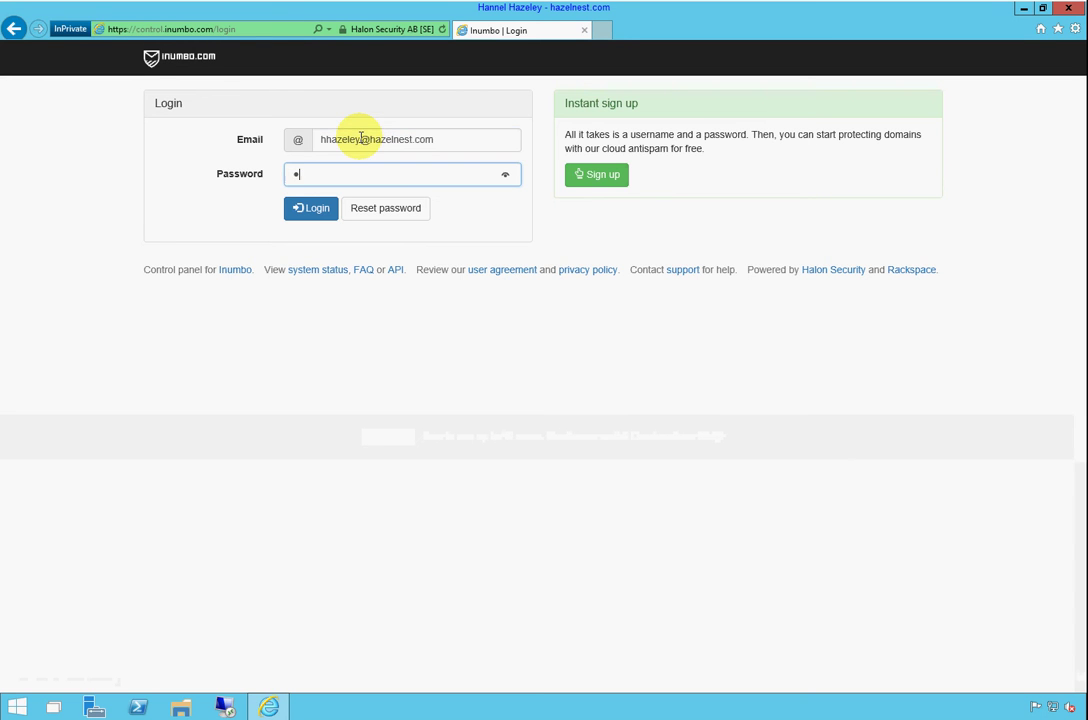
type("******")
key("Return")
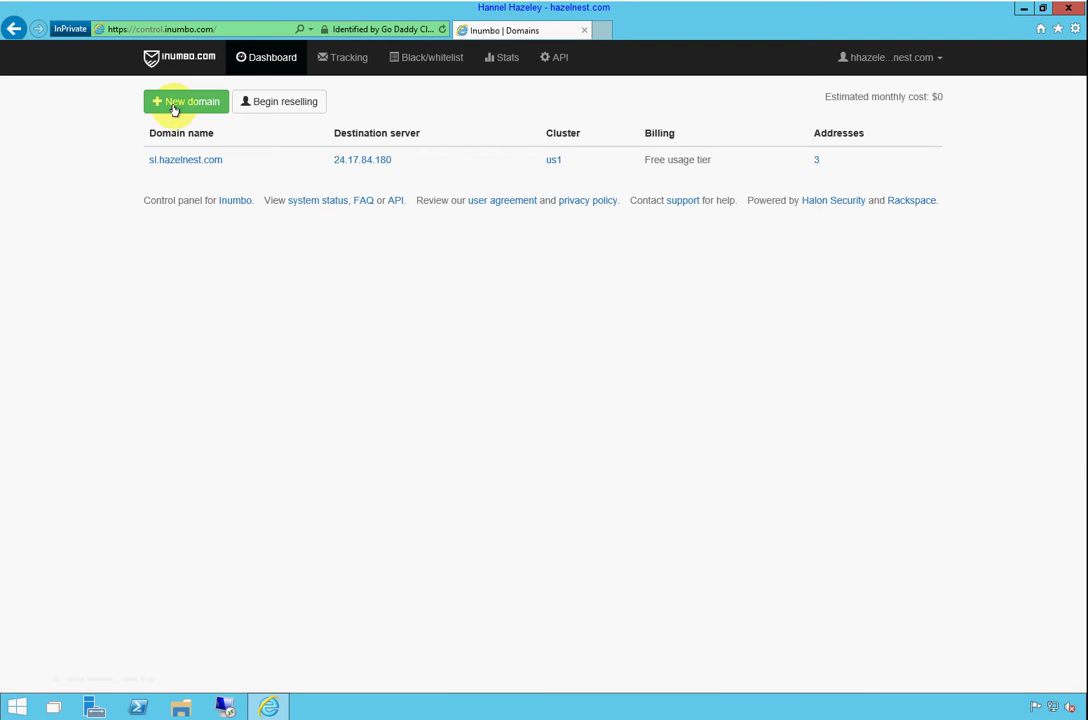
Begin a new sisvs.com domain, then copy destination IP 24.17.84.180 from the domains list
left_click(172, 105)
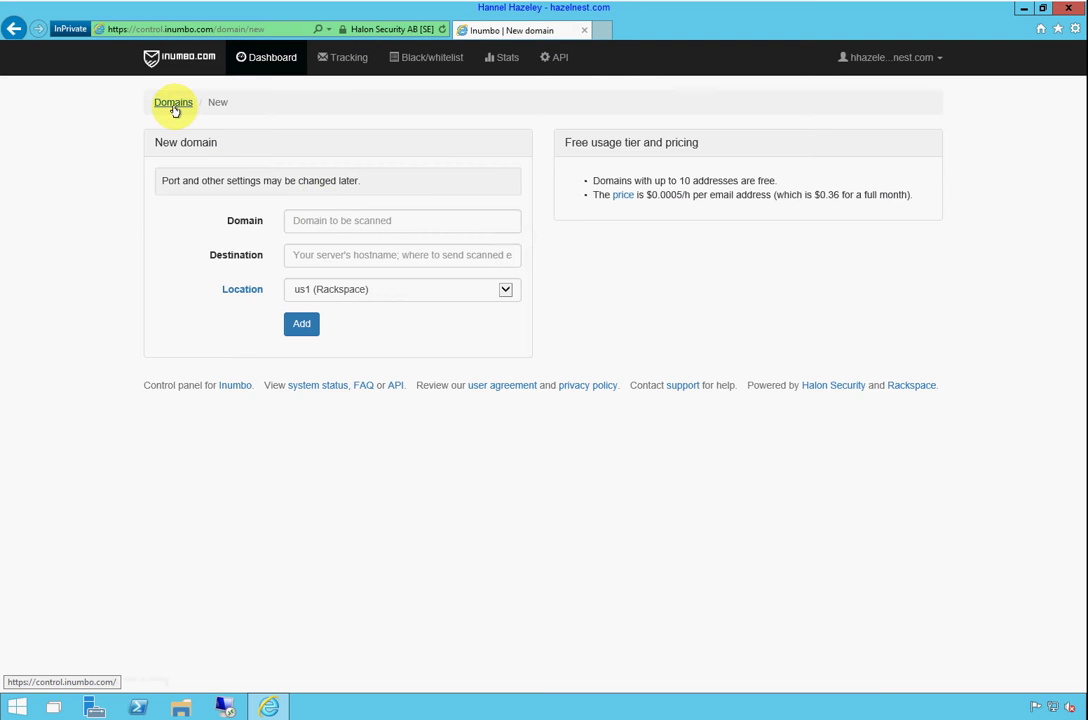
left_click(326, 219)
type("si")
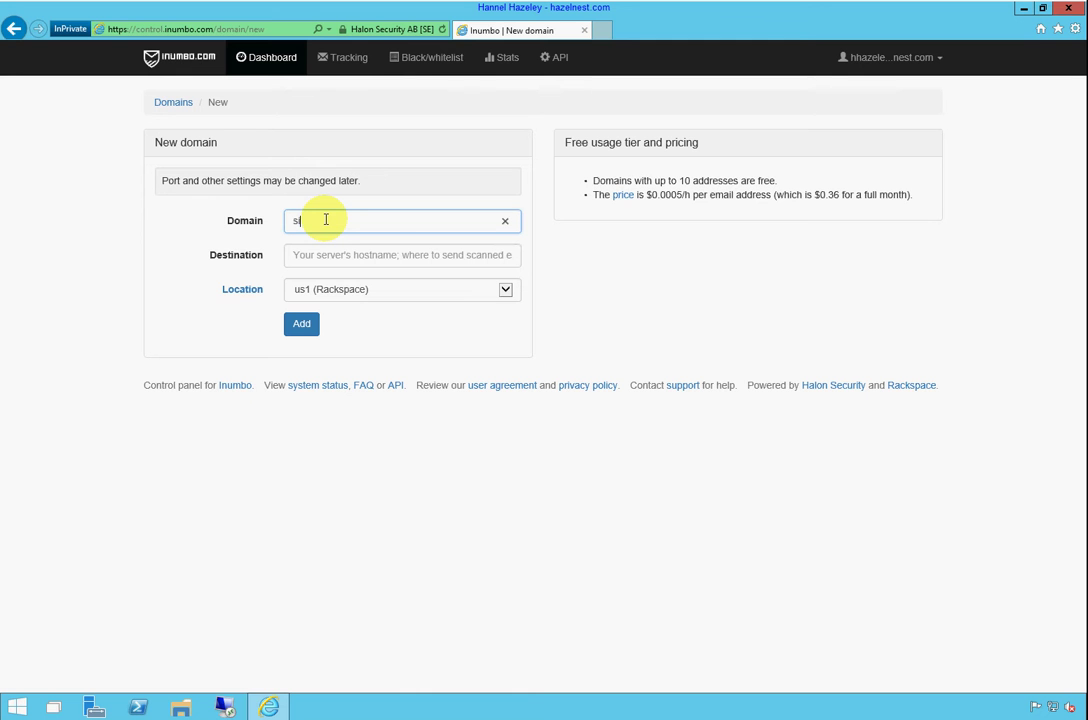
type("svs.com")
key("Tab")
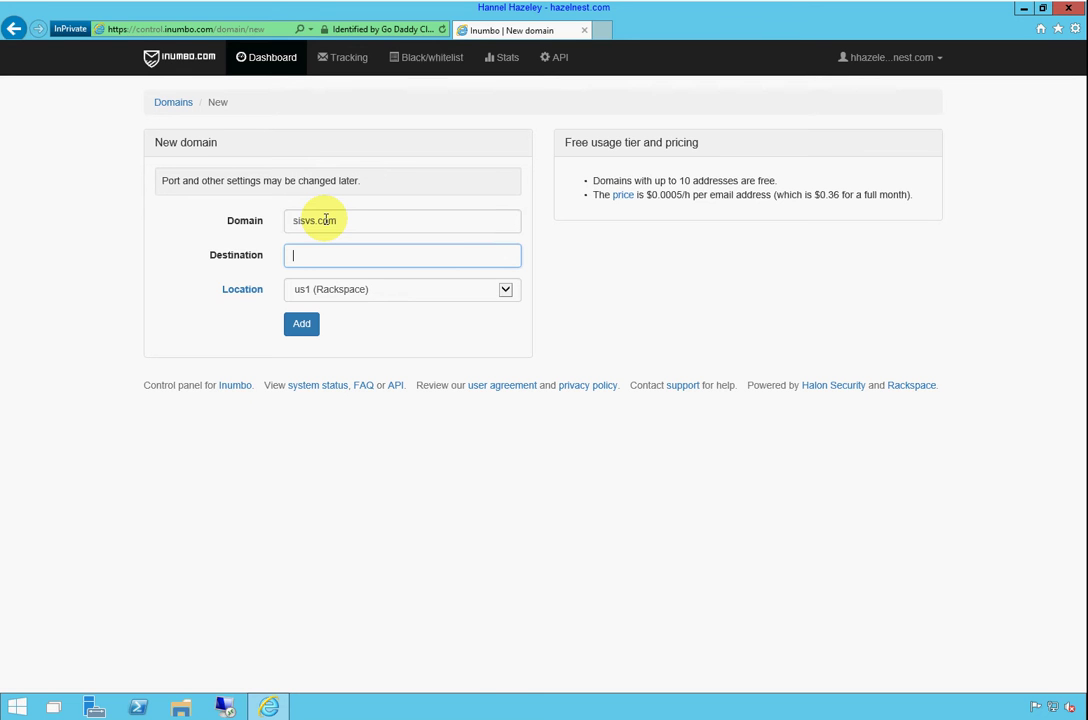
left_click(270, 60)
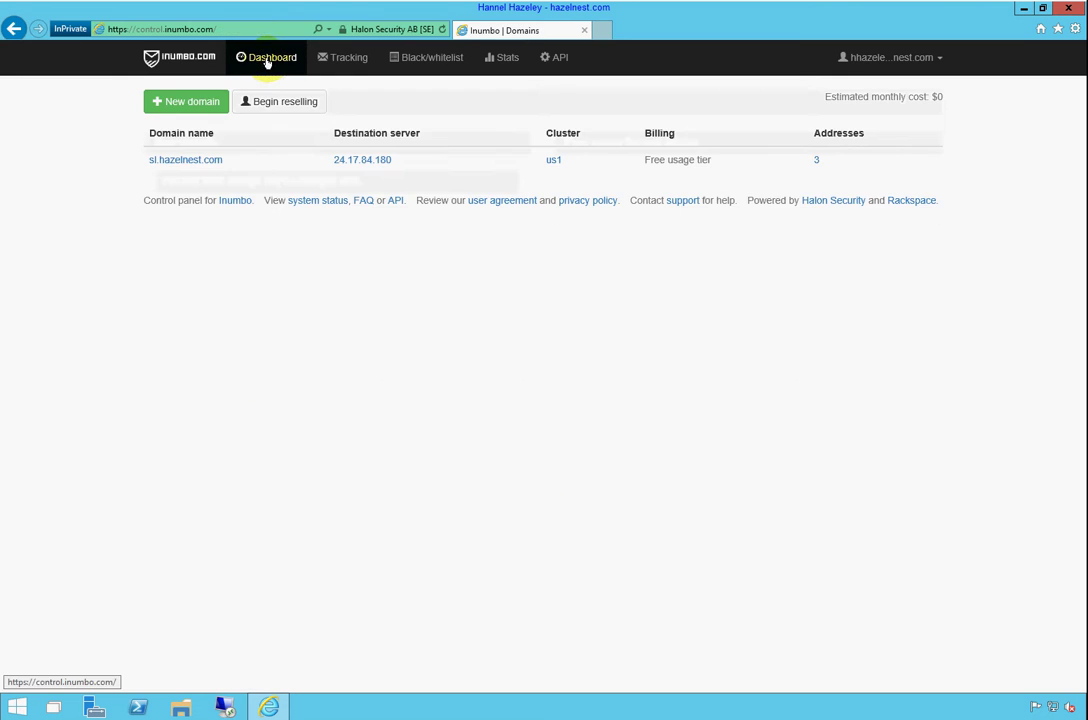
left_click_drag(420, 168, 333, 162)
key("ctrl+c")
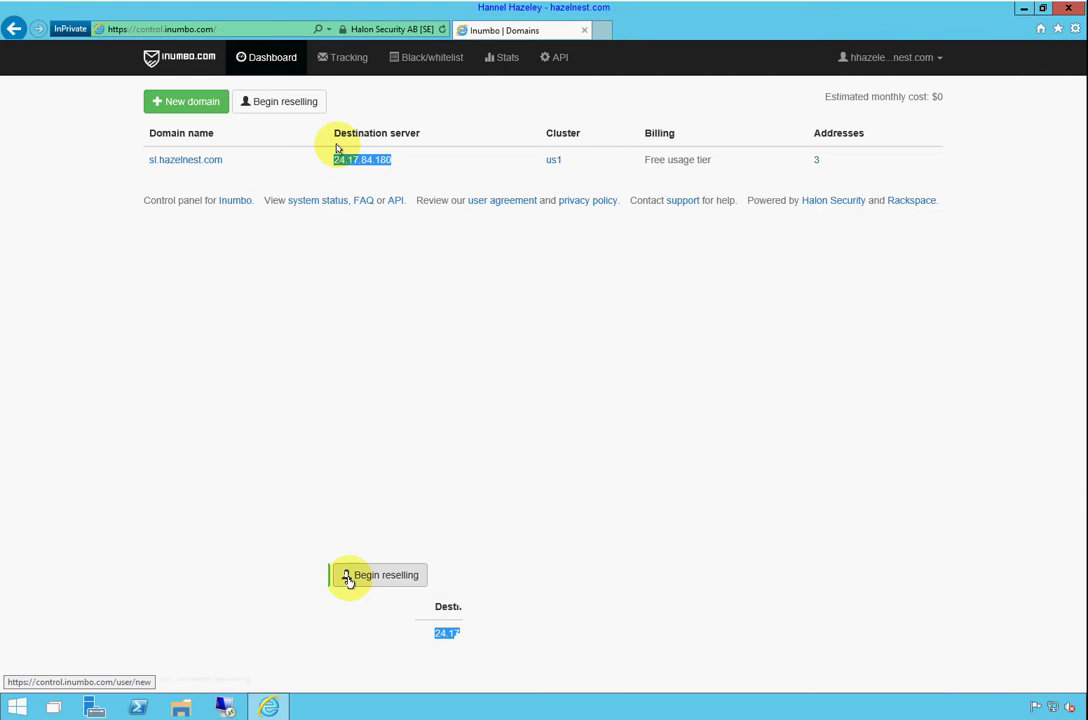
Add domain sisvs.com with destination server 24.17.84.180
left_click(224, 104)
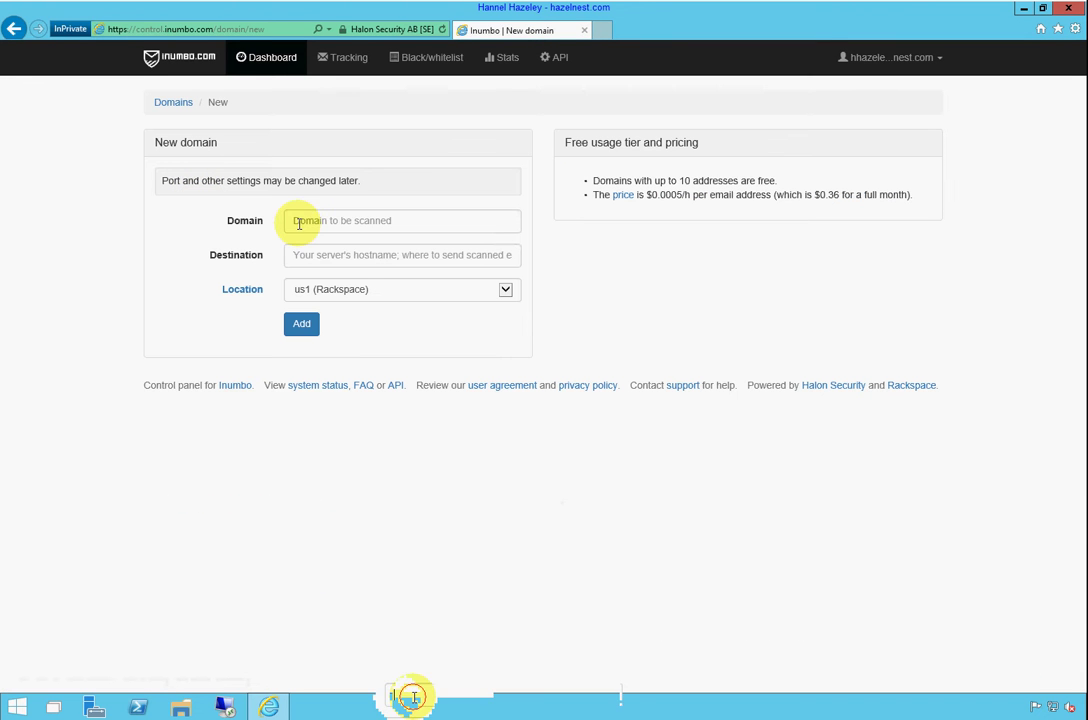
left_click(308, 221)
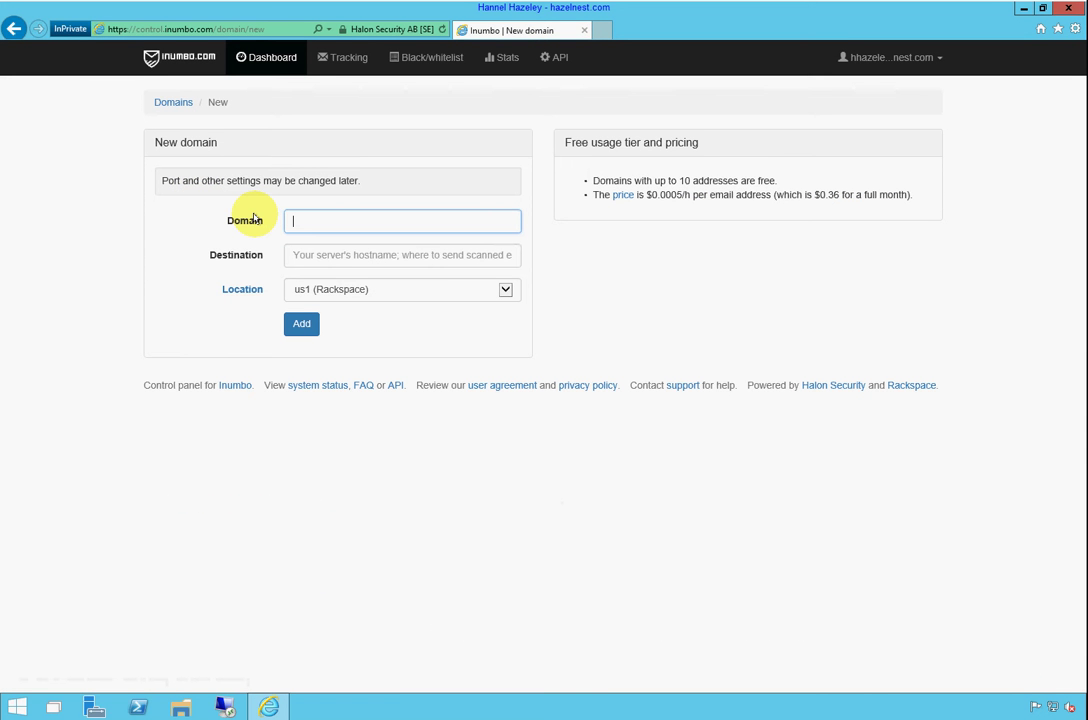
type("sisvs.com")
key("Tab")
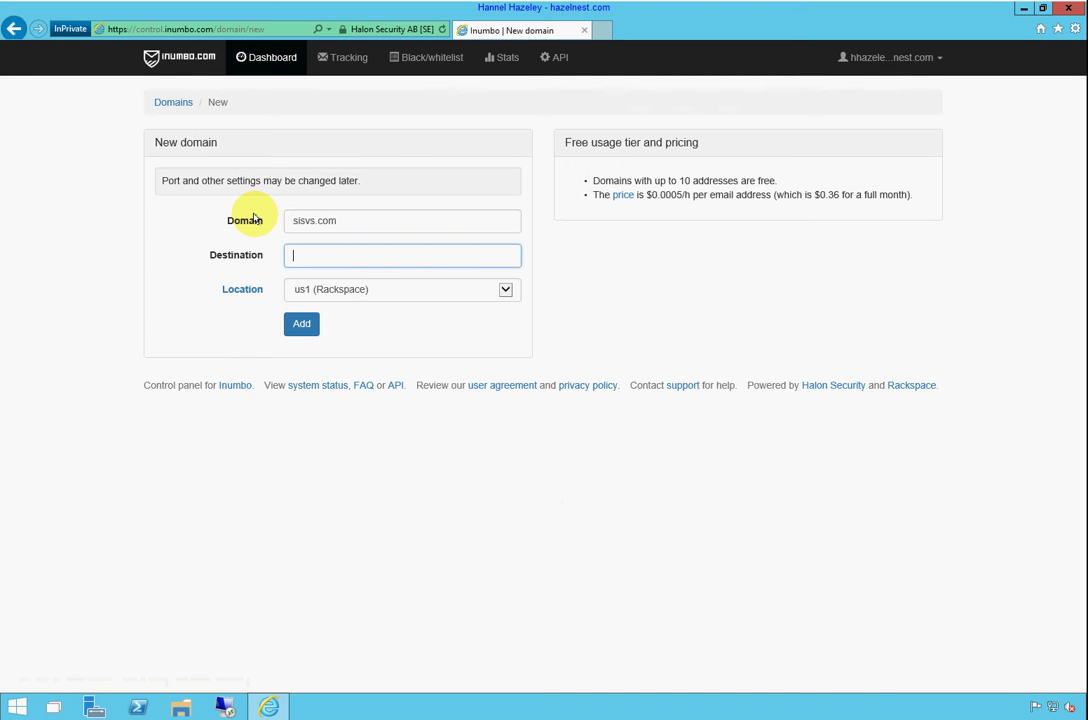
key("ctrl+v")
left_click(300, 324)
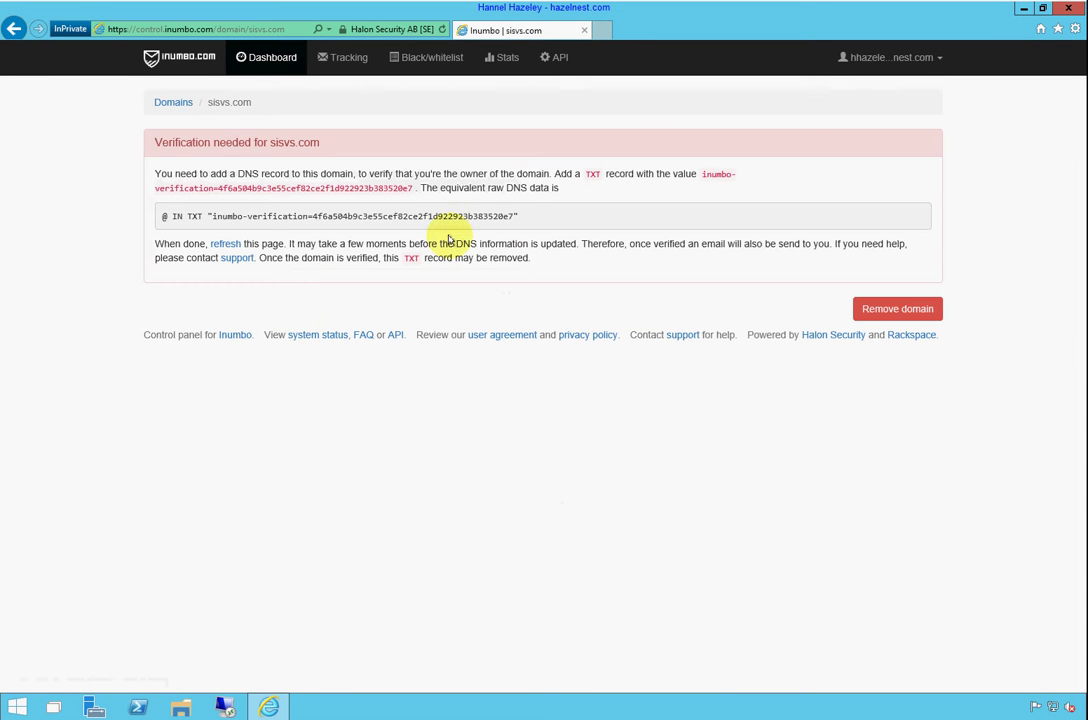
Copy the Inumbo TXT verification value and close the browser
left_click_drag(517, 216, 222, 216)
right_click(222, 216)
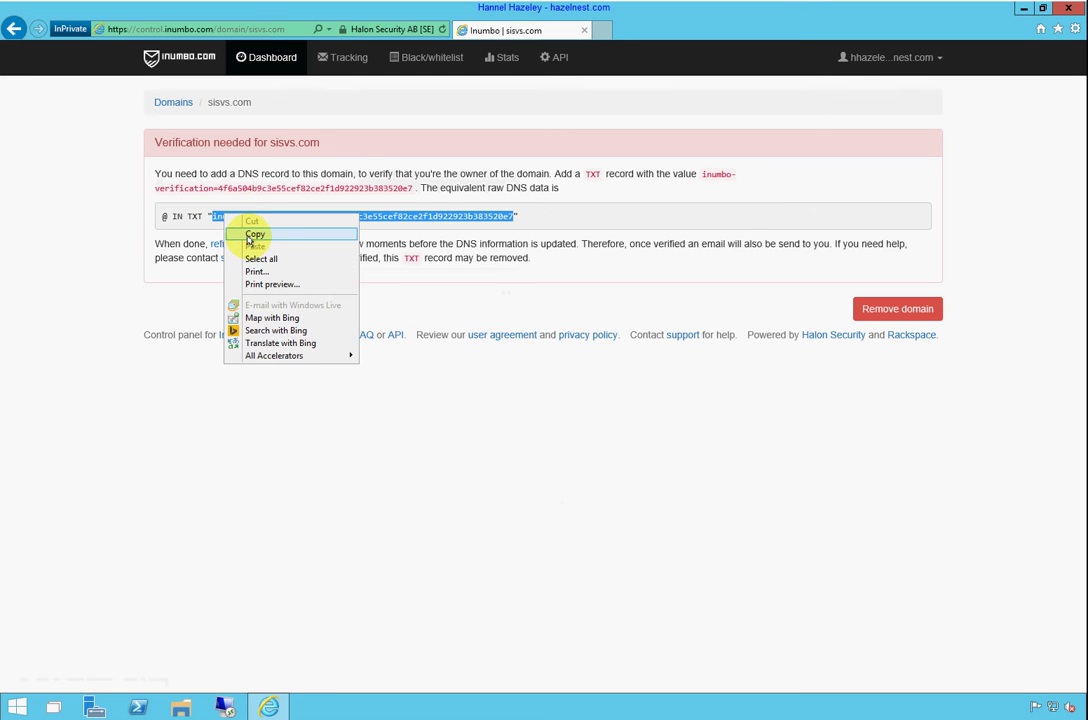
left_click(245, 233)
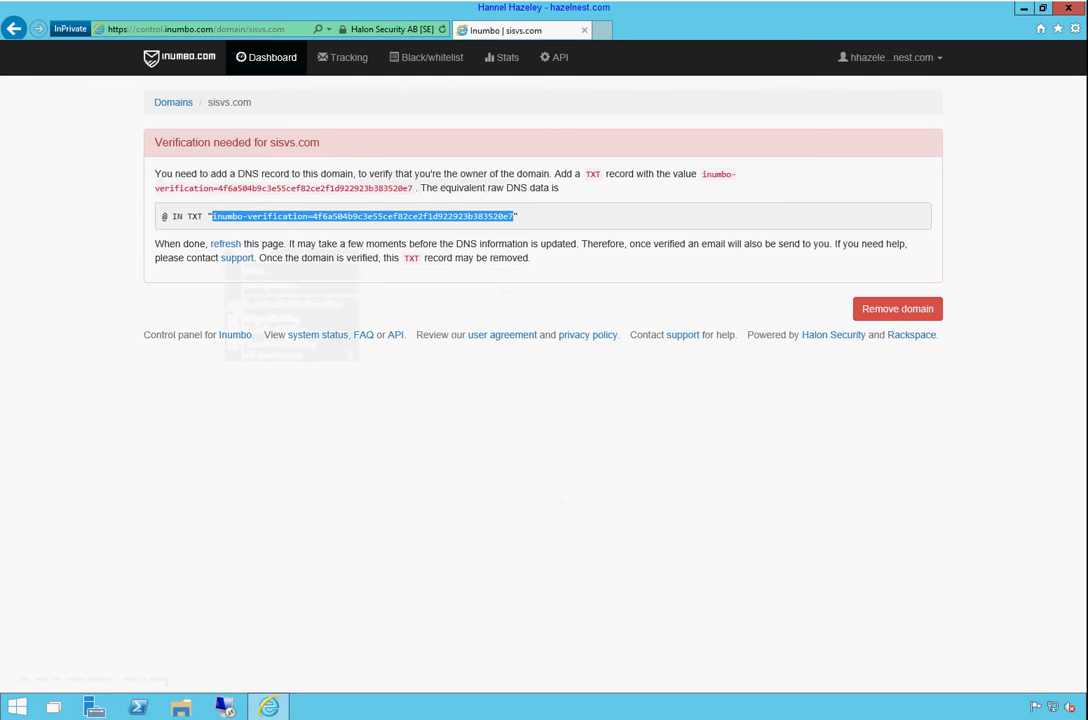
key("alt+F4")
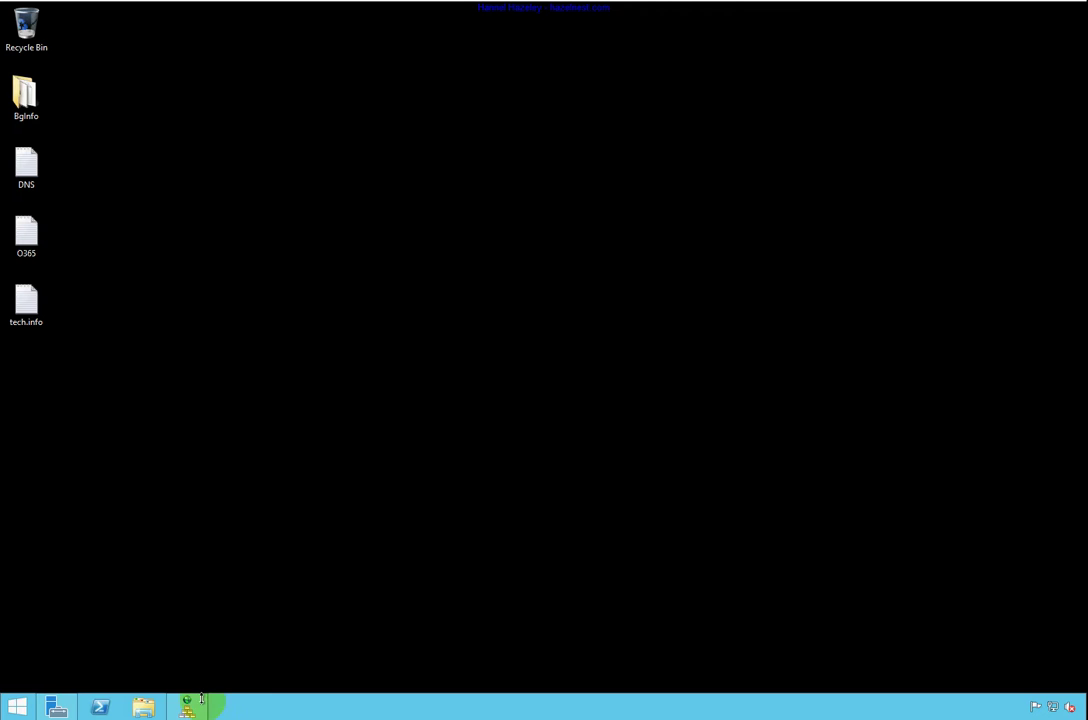
Create a Text (TXT) record in sisvs.com containing the pasted Inumbo verification value
left_click(188, 708)
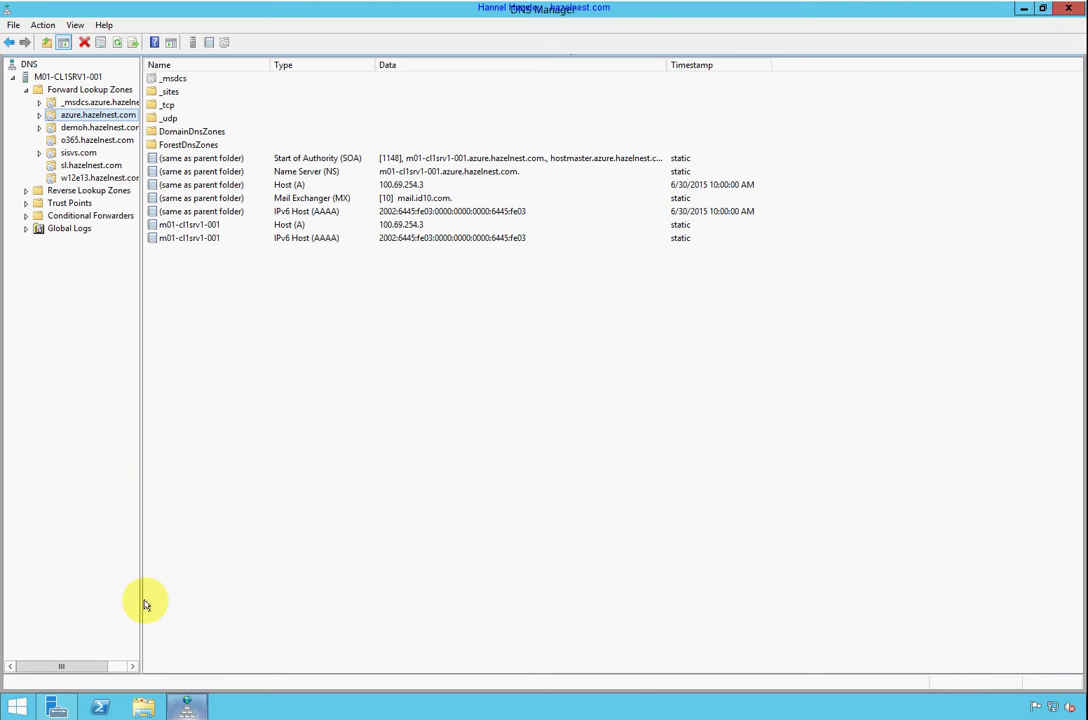
left_click(76, 153)
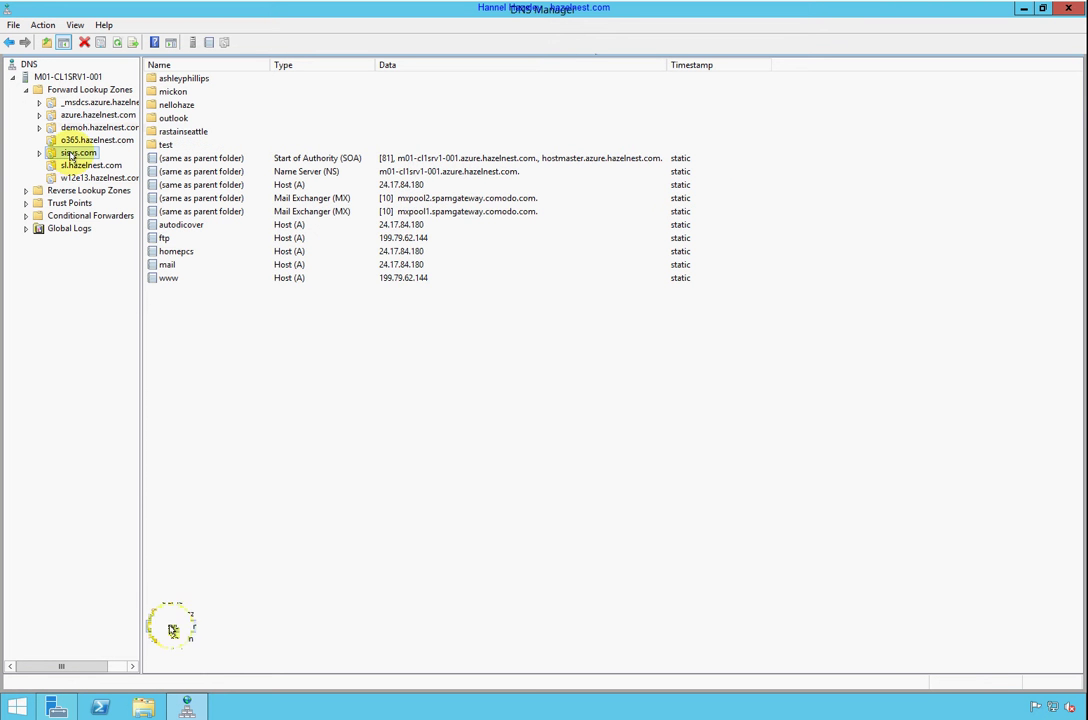
right_click(333, 372)
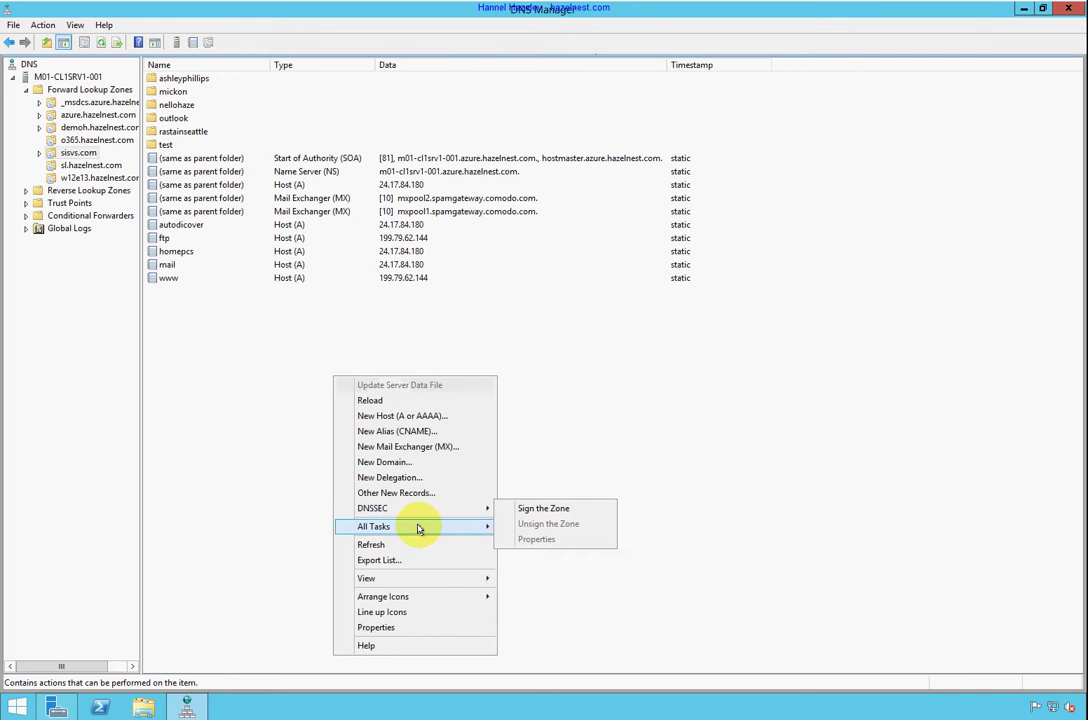
left_click(433, 496)
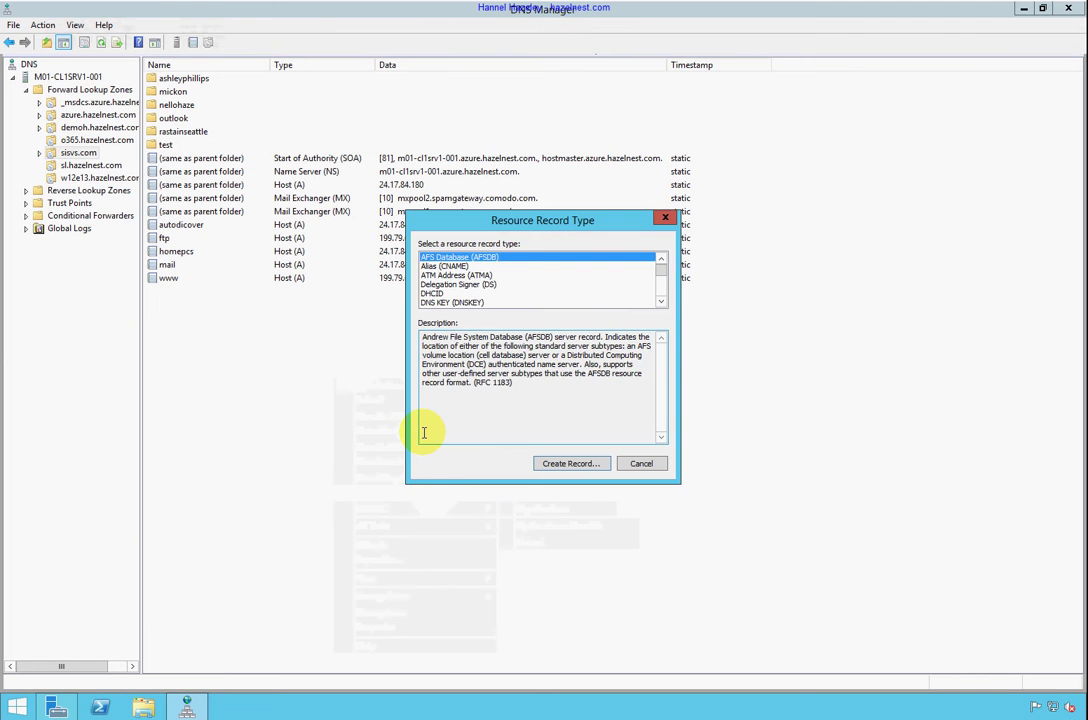
key("t")
left_click(556, 464)
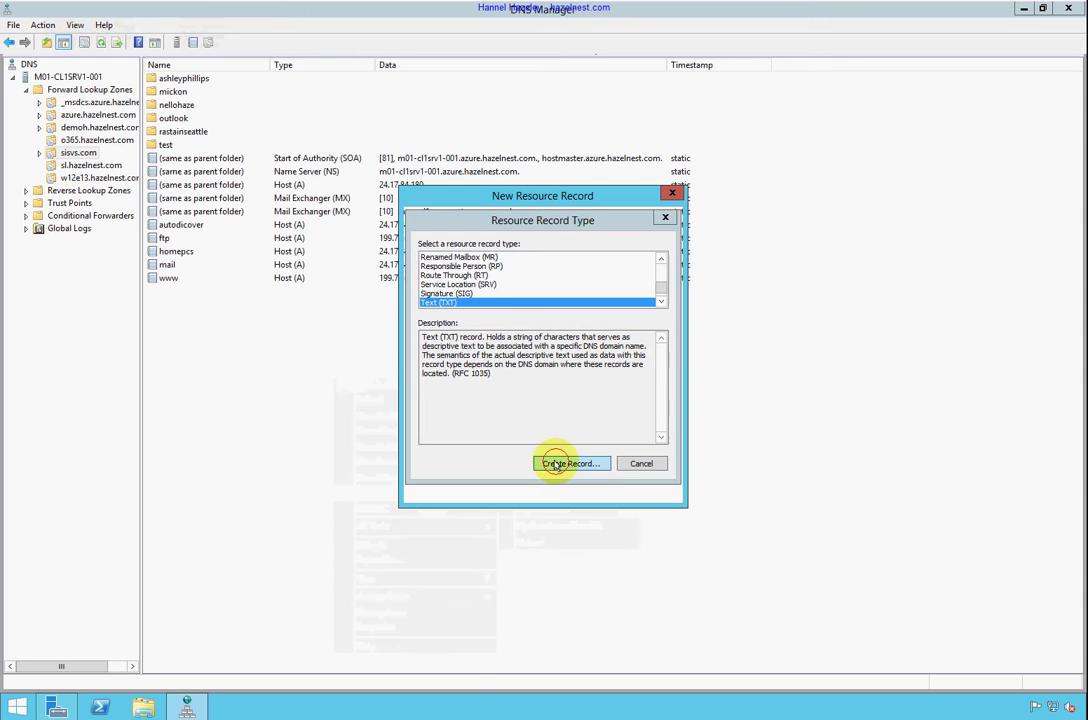
right_click(475, 343)
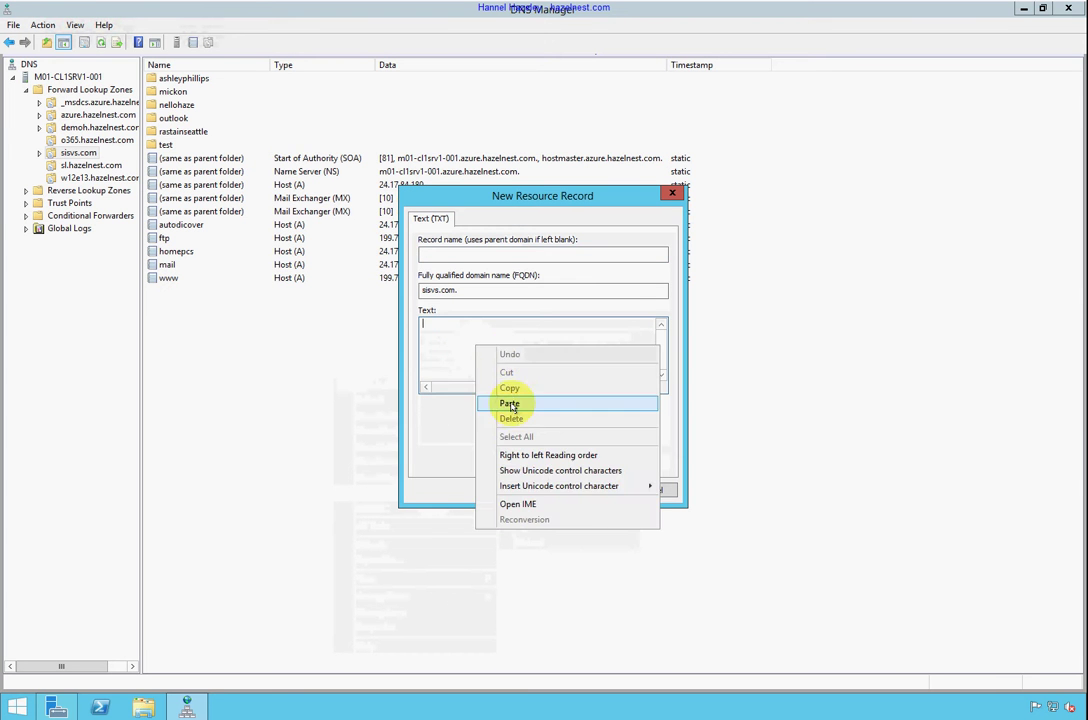
left_click(510, 404)
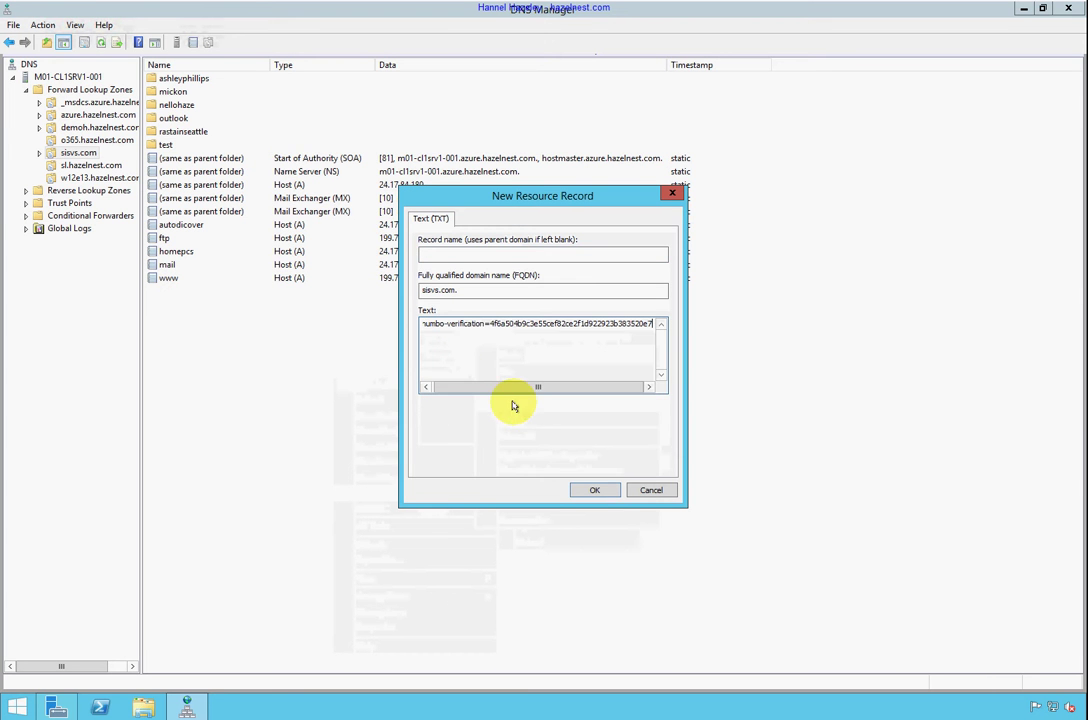
left_click(600, 490)
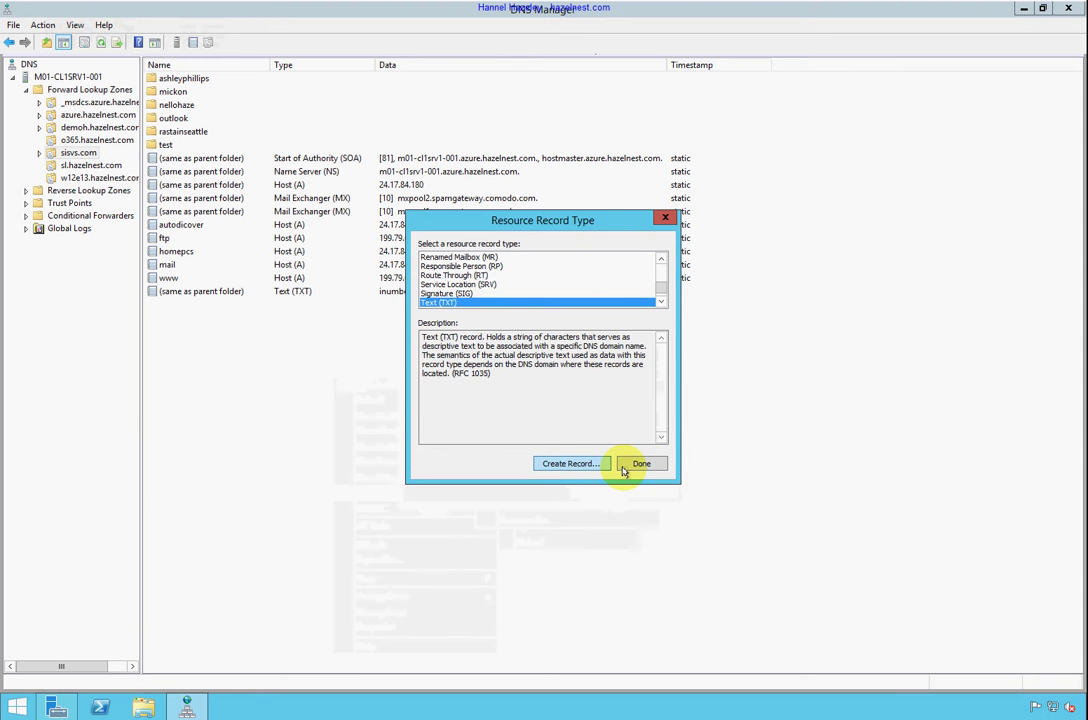
left_click(632, 466)
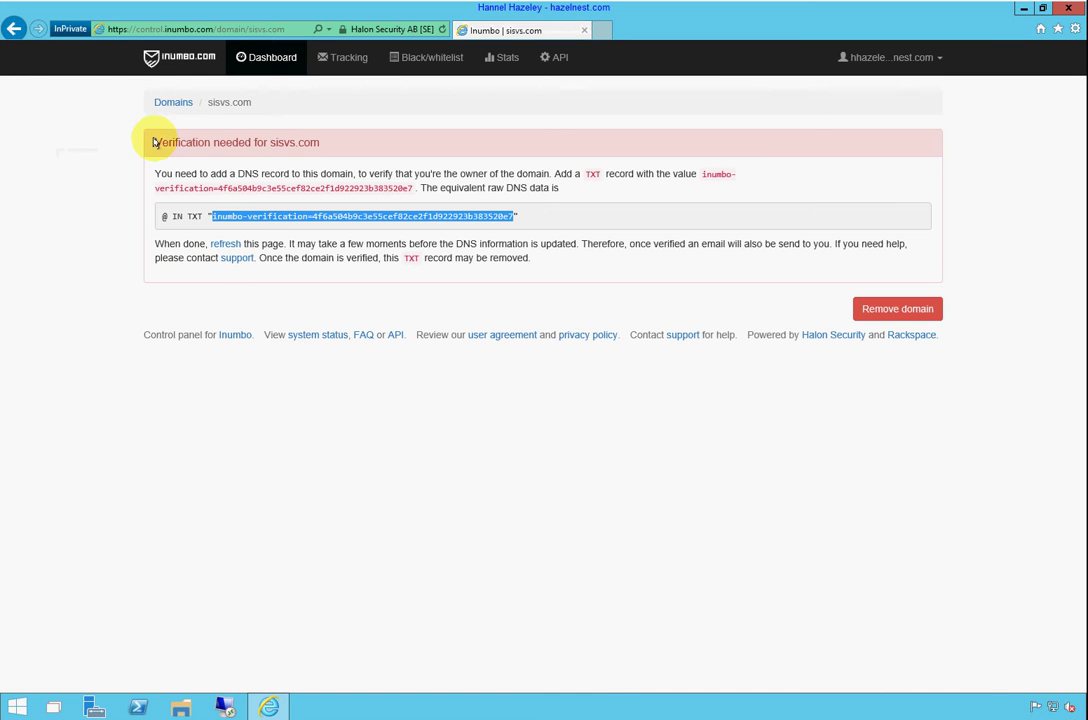
left_click(226, 245)
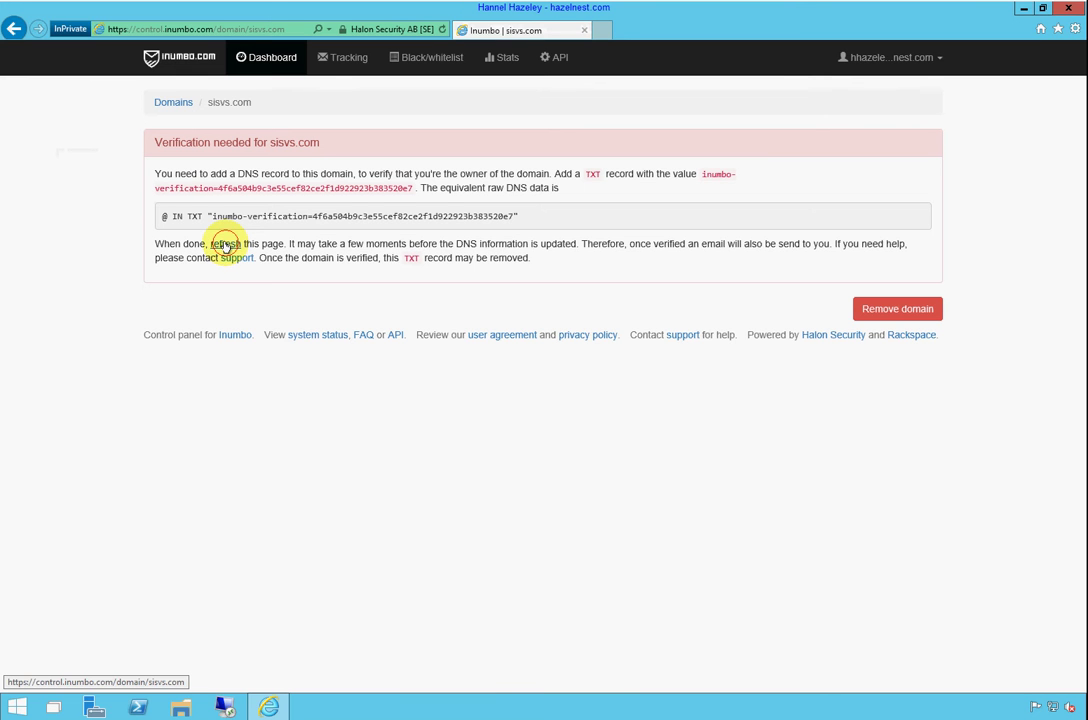
left_click(226, 245)
left_click(226, 245)
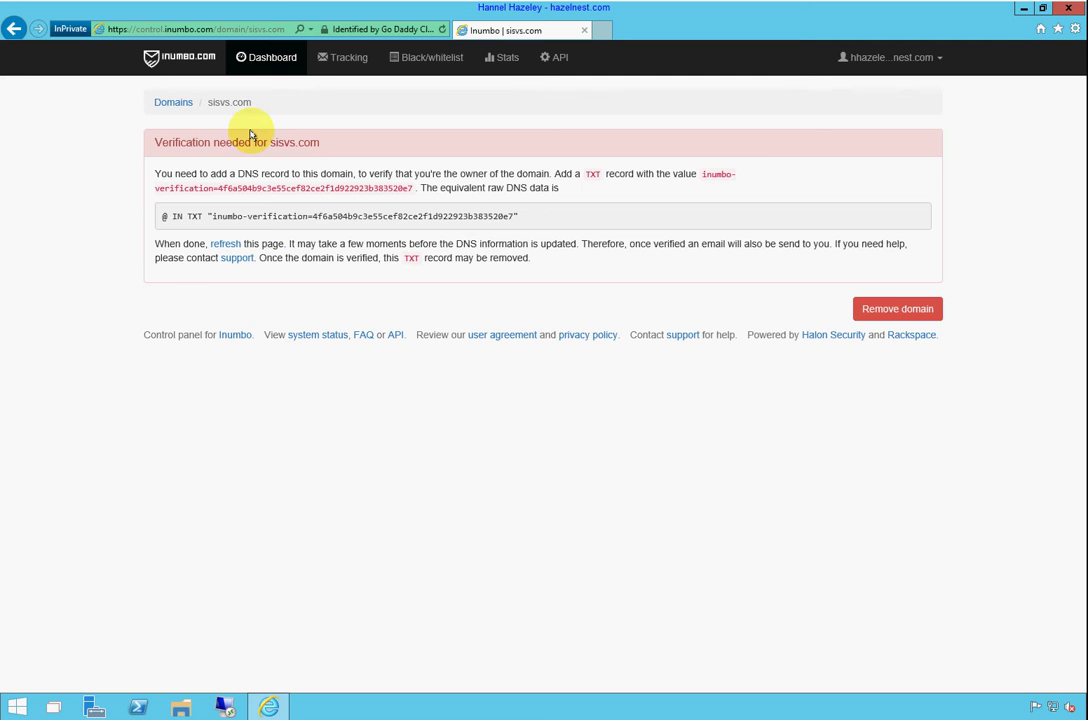
left_click(158, 102)
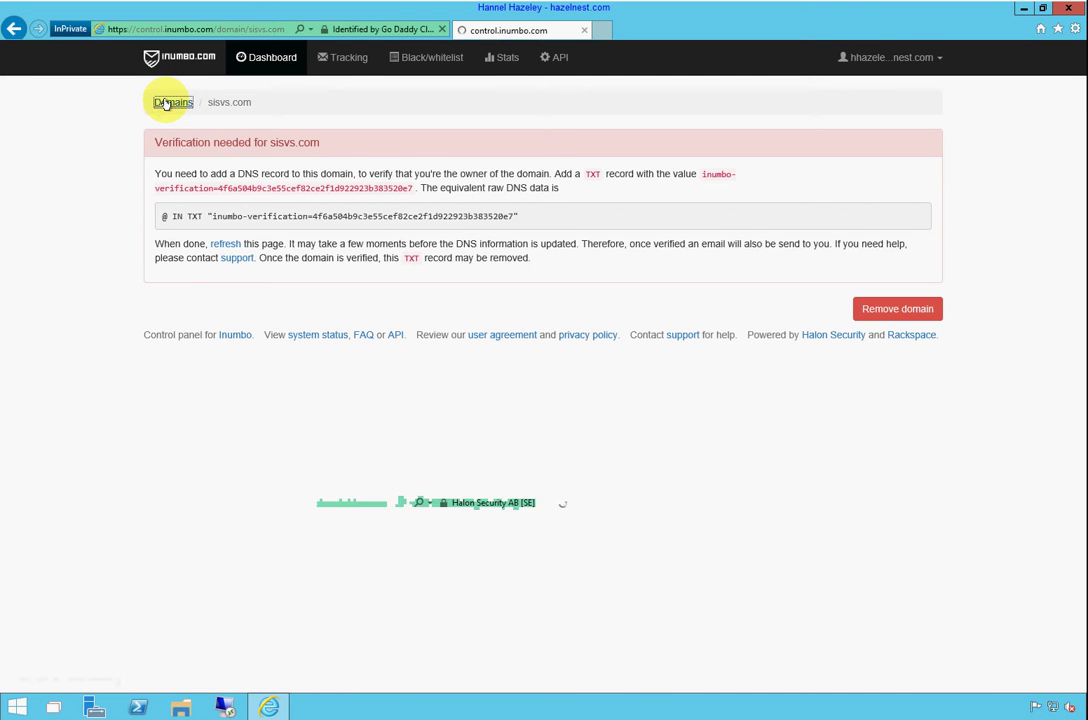
left_click_drag(166, 104, 163, 190)
left_click(163, 186)
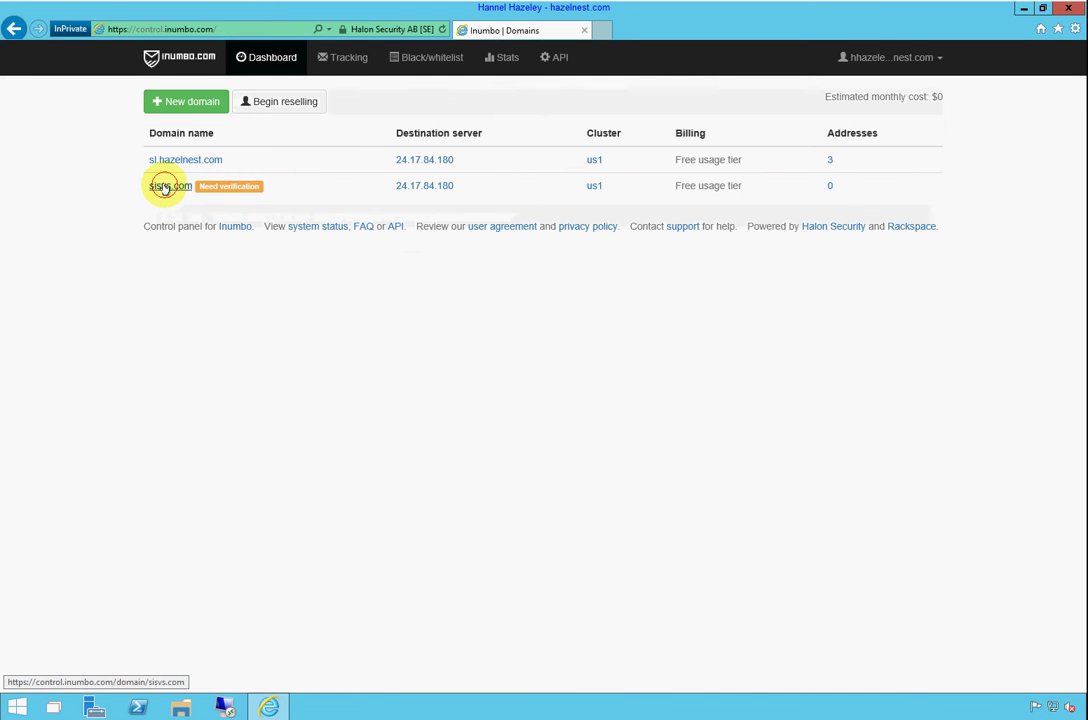
left_click(227, 244)
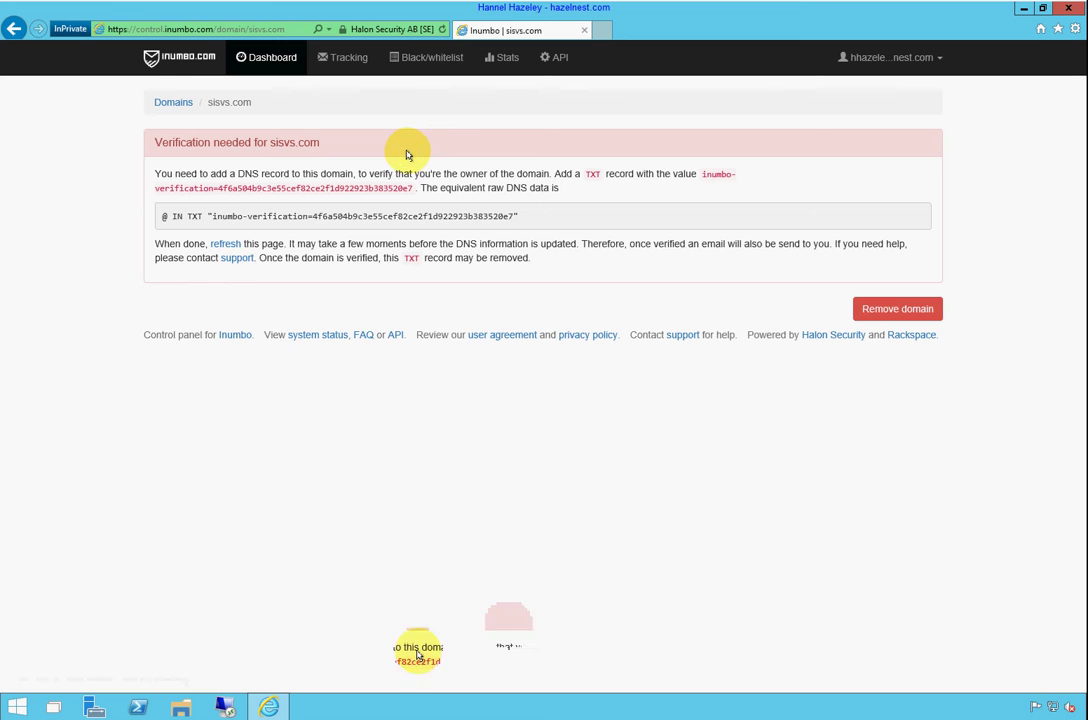
Refresh to confirm sisvs.com is verified and copy MX host sisvs.com.us1.protection.inumbo.com
left_click(220, 243)
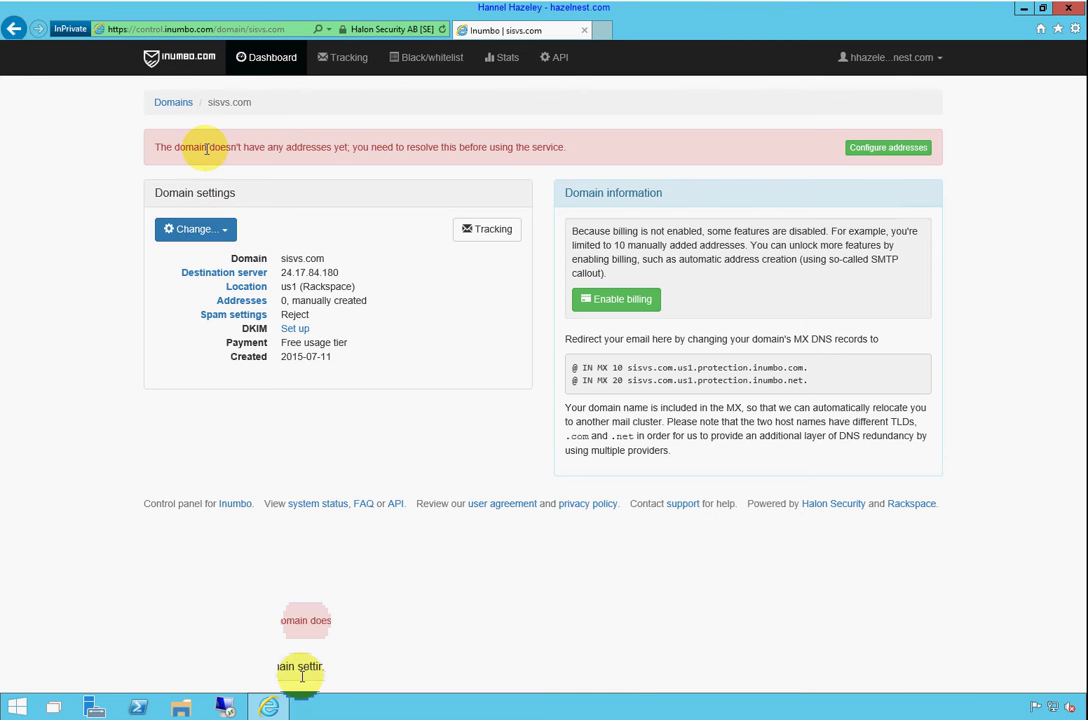
left_click_drag(801, 369, 634, 368)
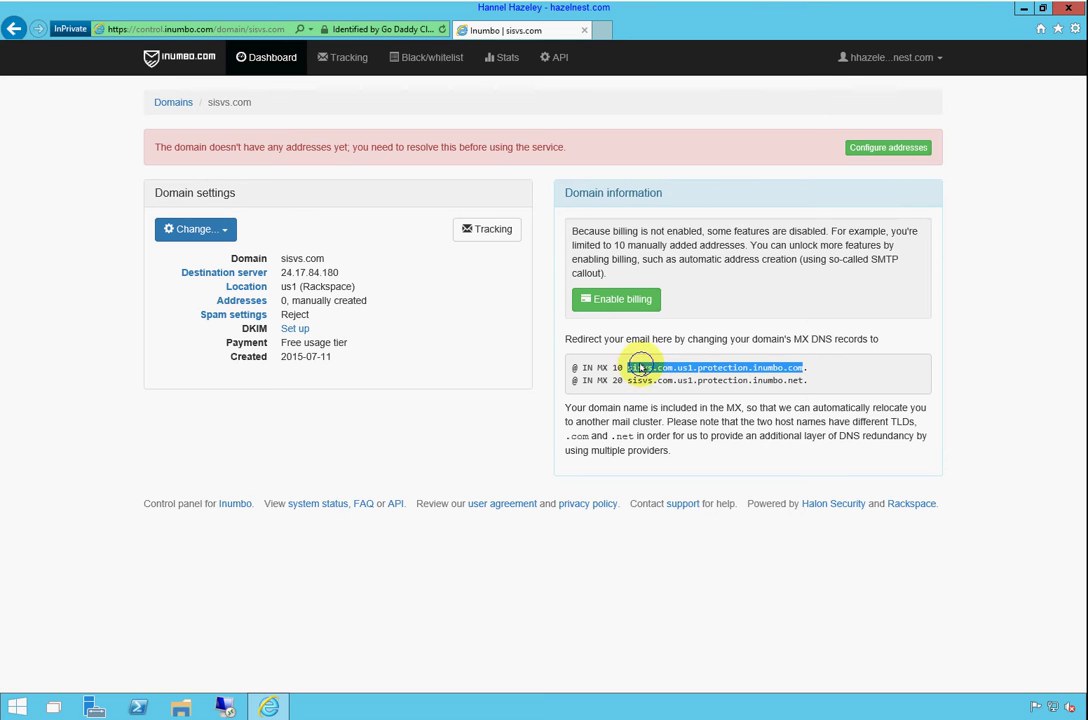
right_click(650, 374)
left_click(672, 384)
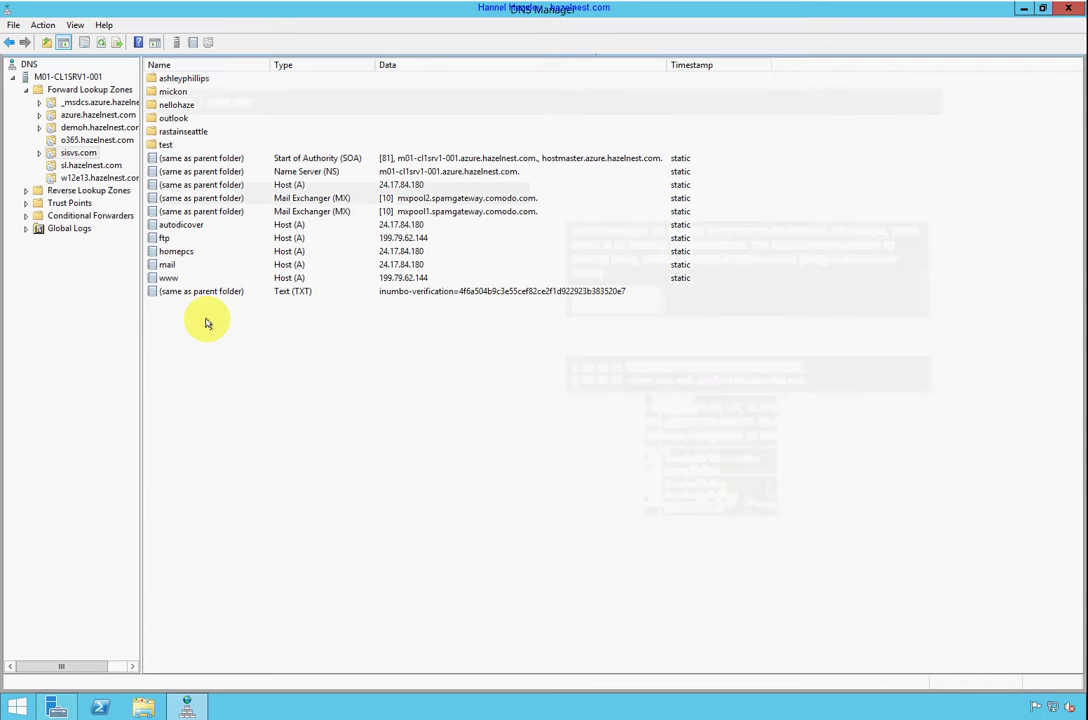
Delete both Comodo MX records from the sisvs.com zone
left_click(441, 198)
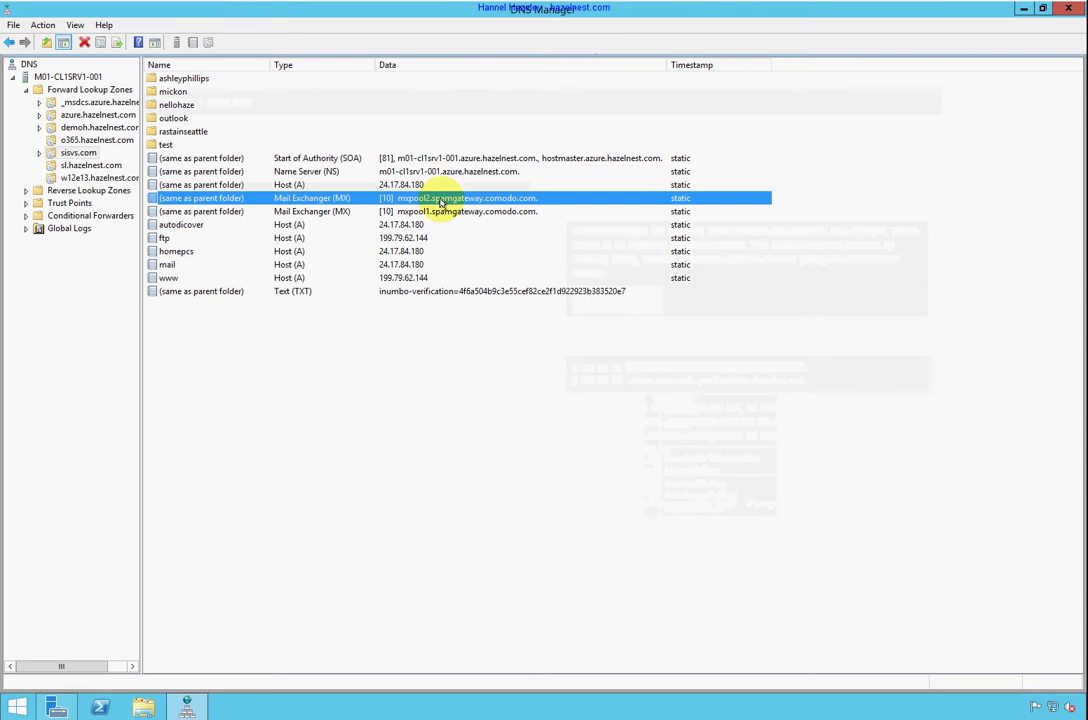
left_click(430, 212, "ctrl")
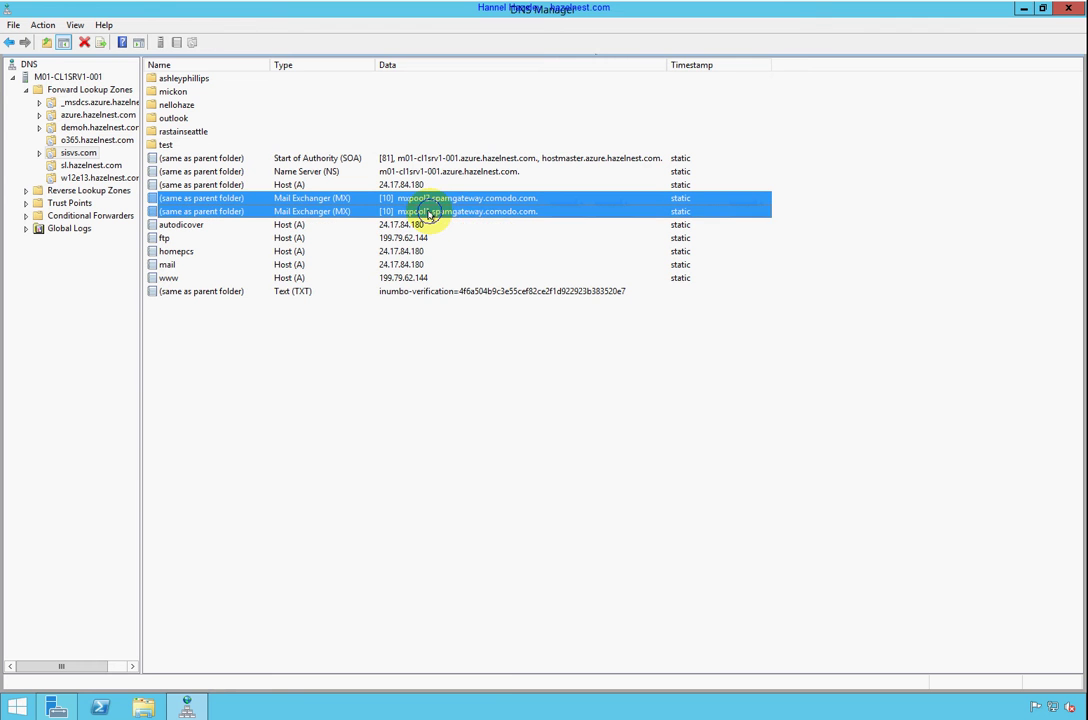
right_click(429, 213)
left_click(455, 221)
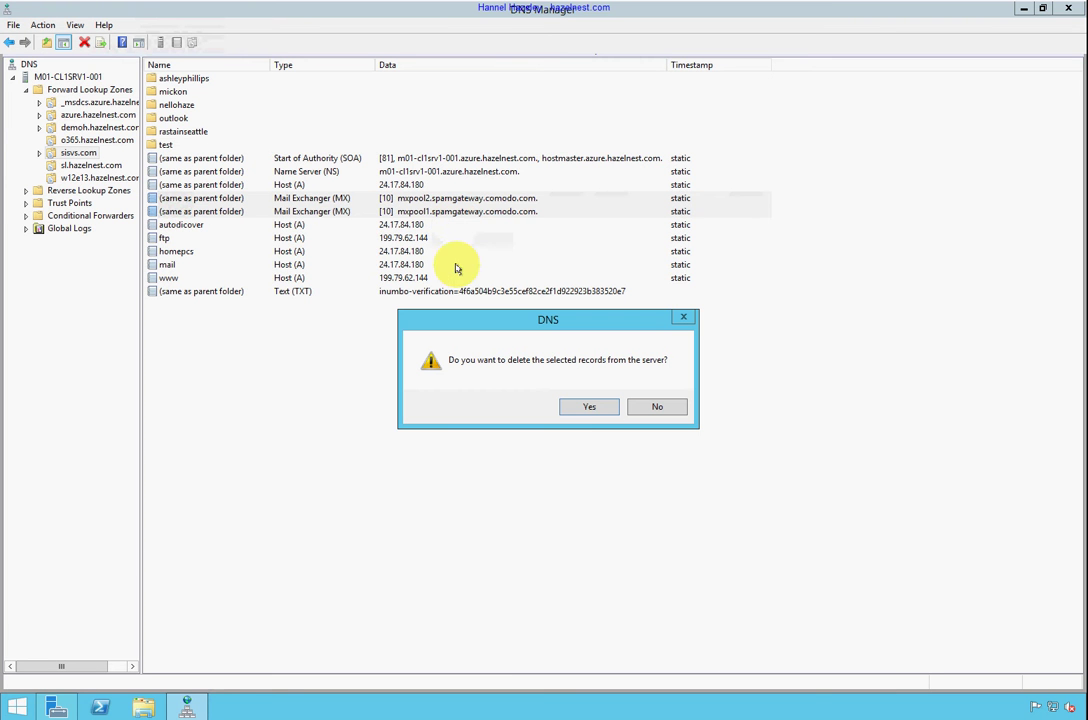
left_click(573, 408)
Add a priority-10 MX record pointing to sisvs.com.us1.protection.inumbo.com
right_click(333, 357)
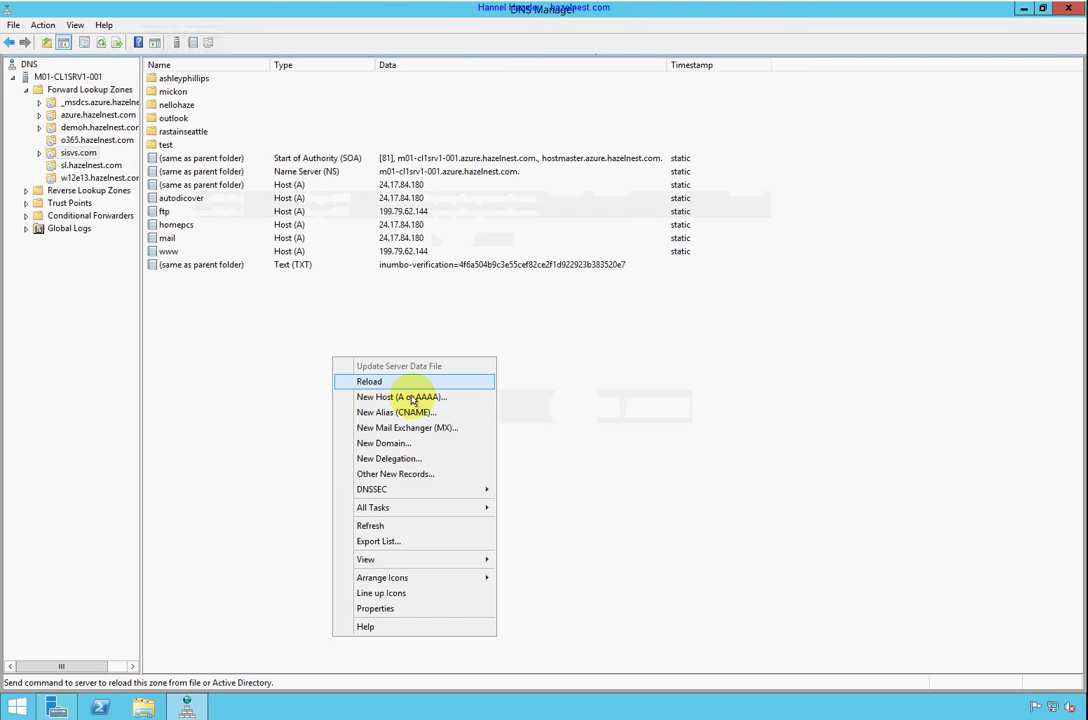
left_click(407, 427)
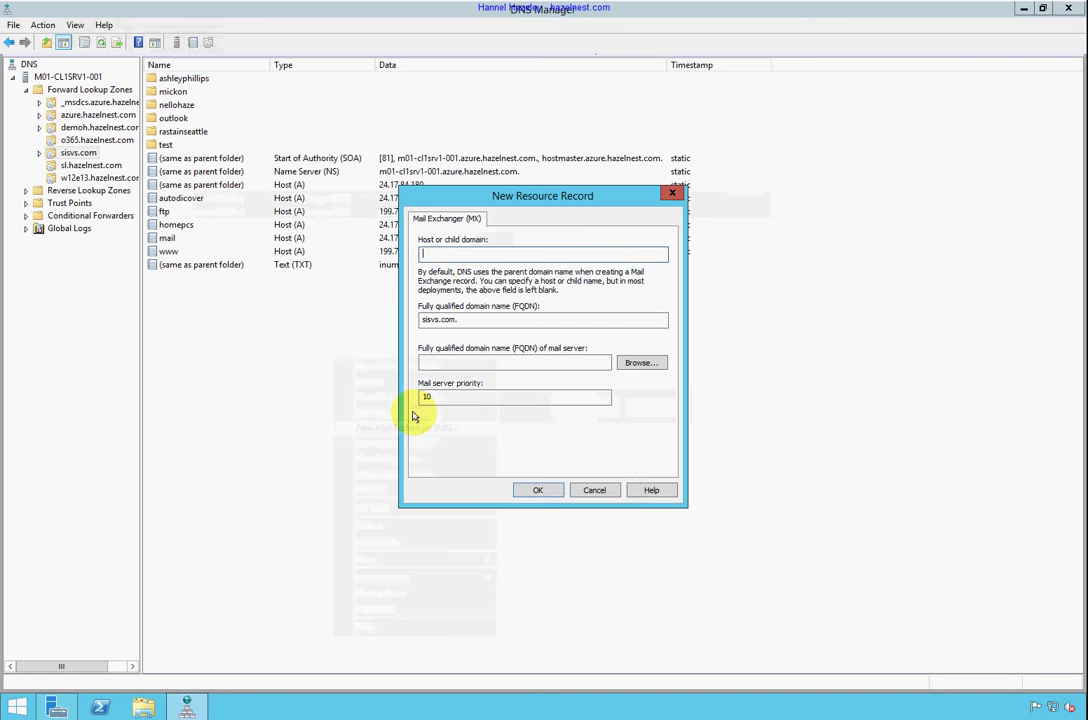
right_click(452, 364)
left_click(490, 421)
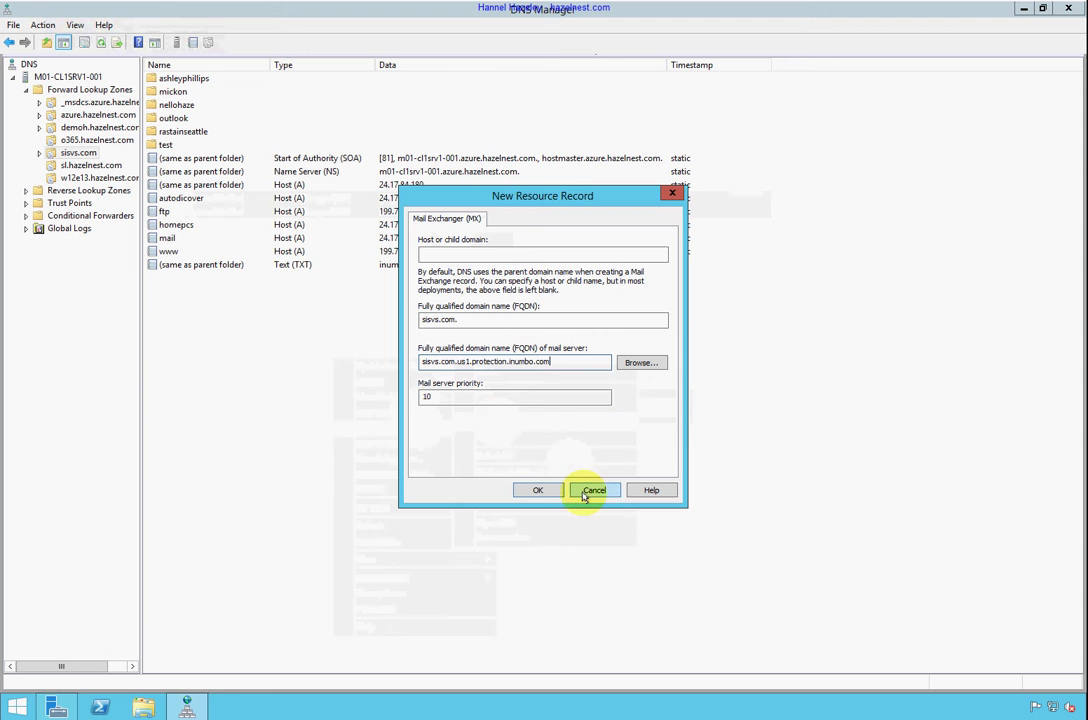
left_click(552, 490)
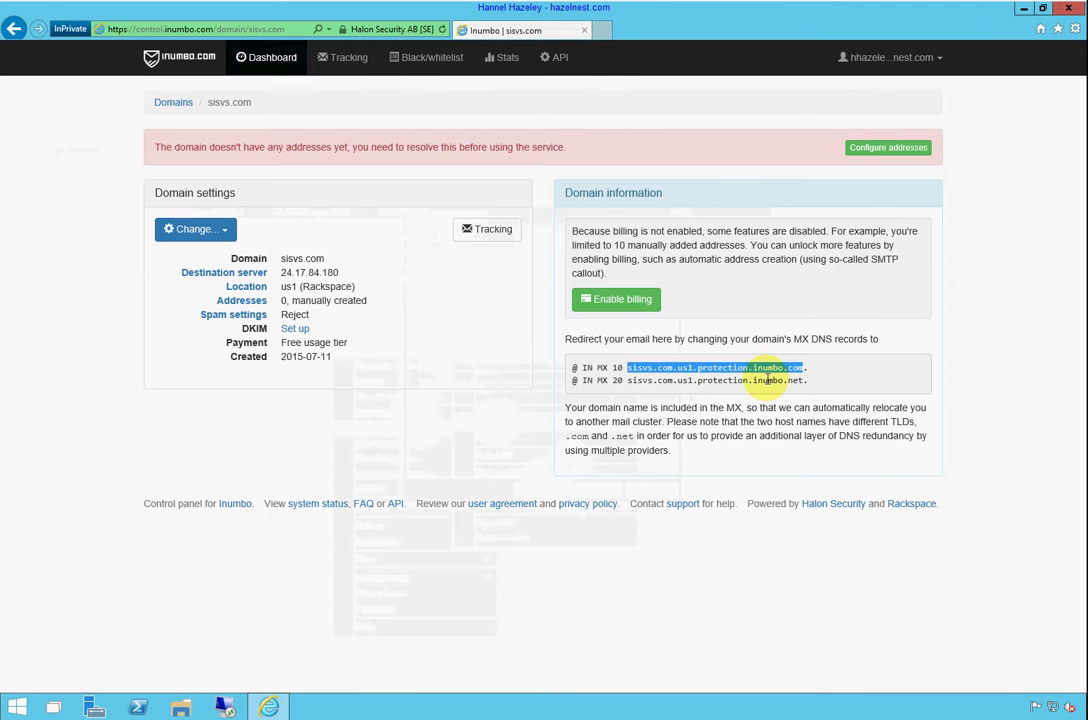
Copy the priority-20 MX host sisvs.com.us1.protection.inumbo.net from Inumbo's domain page
left_click(807, 381)
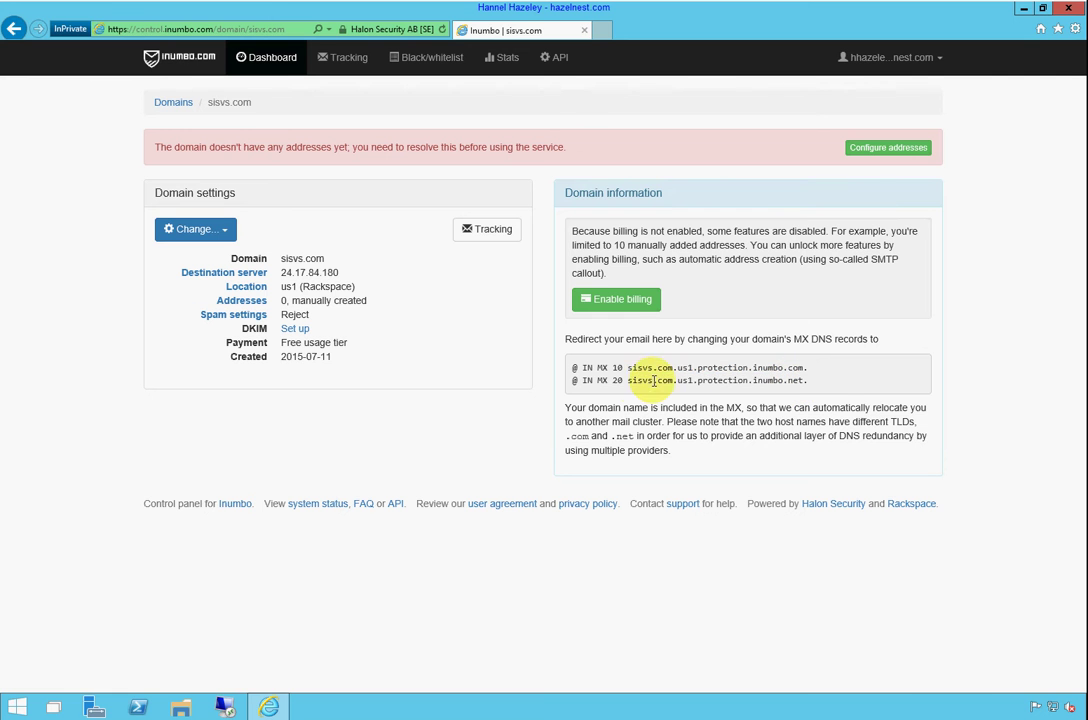
left_click_drag(630, 381, 803, 381)
right_click(790, 383)
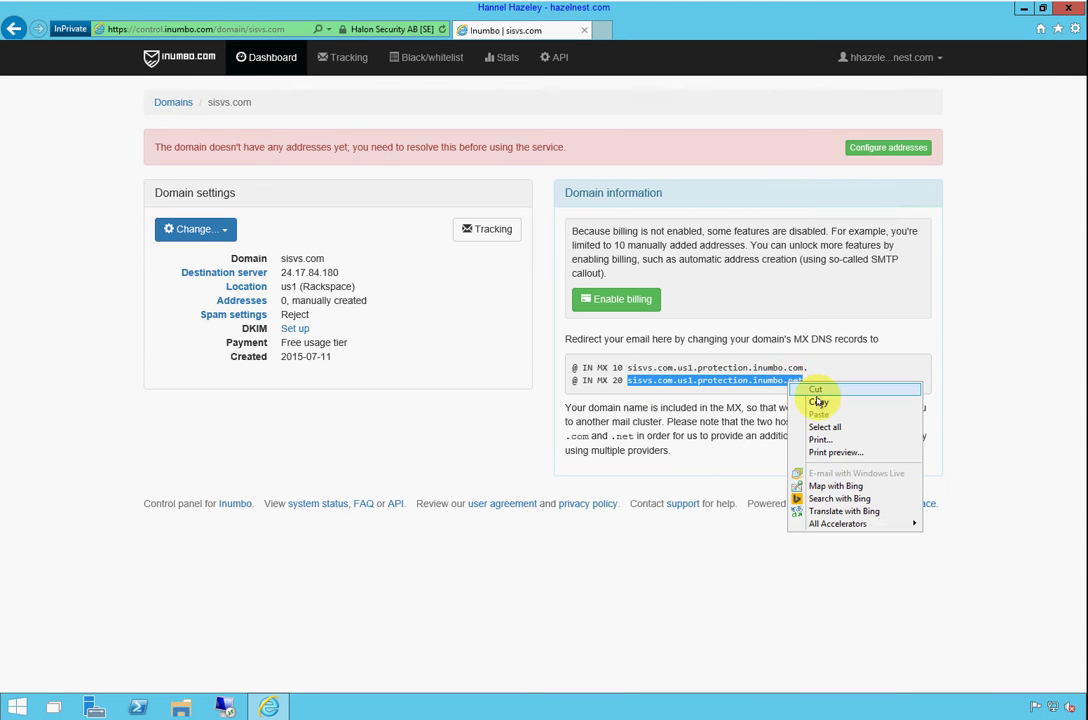
left_click(819, 402)
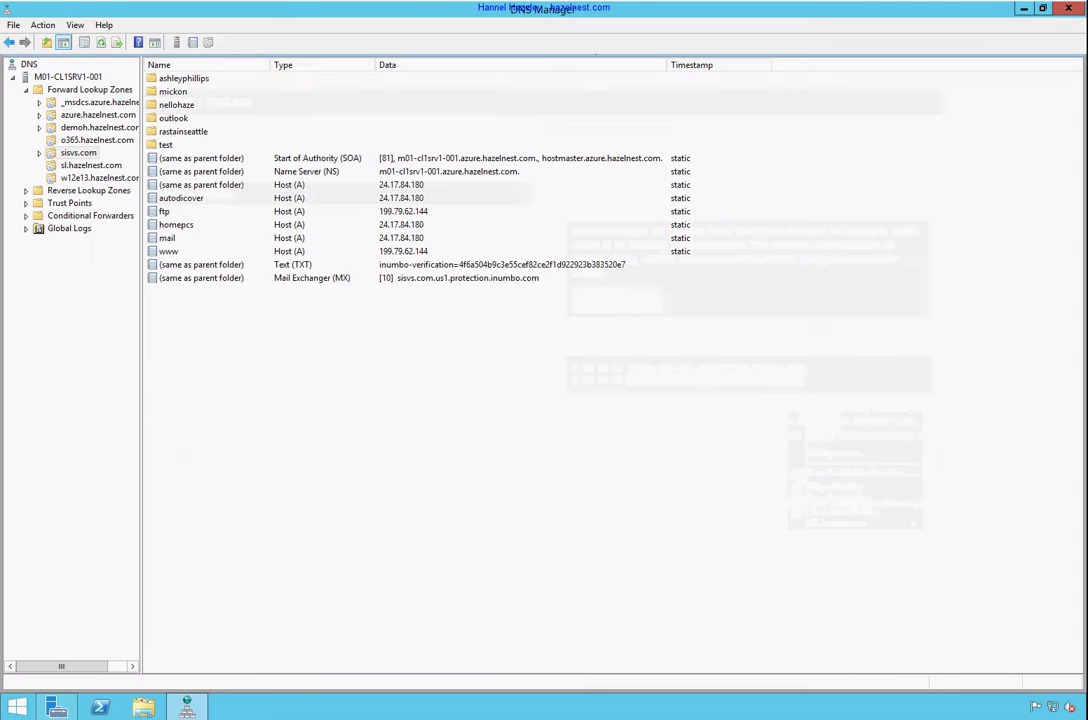
Add an MX record for sisvs.com pointing to sisvs.com.us1.protection.inumbo.net
right_click(316, 440)
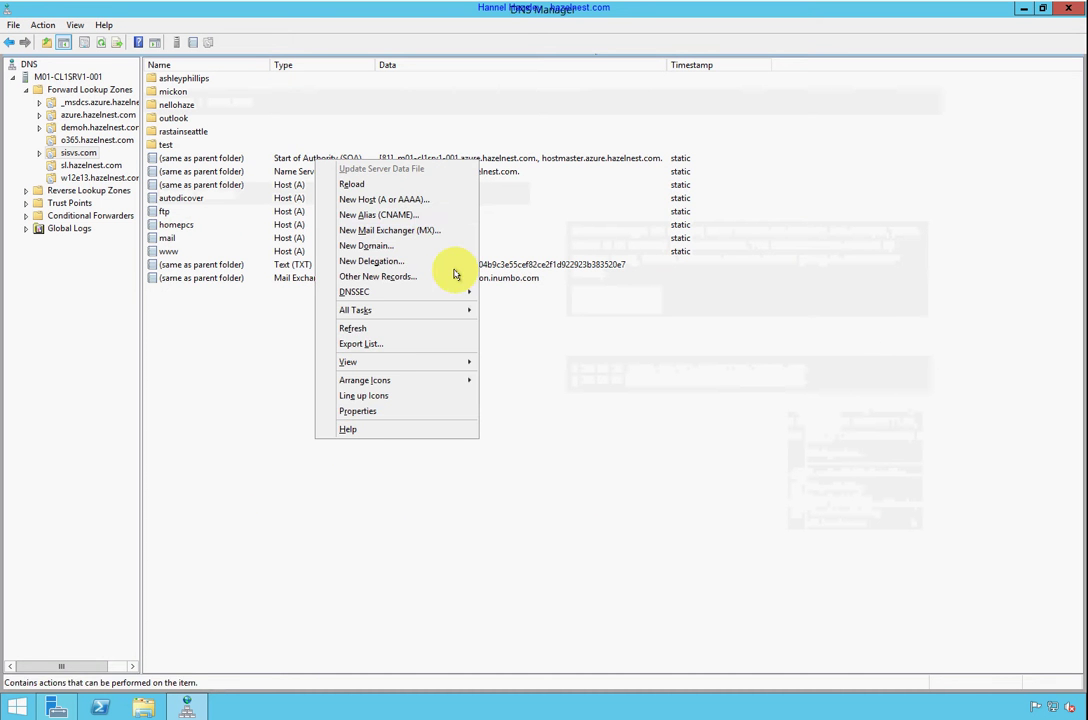
left_click(435, 232)
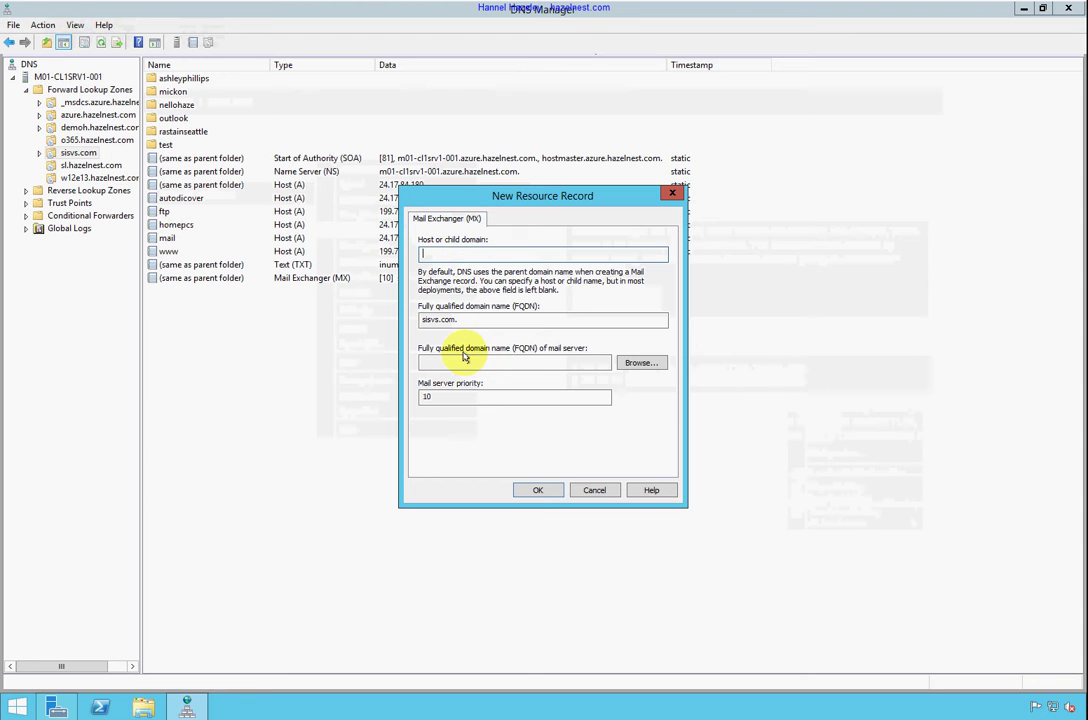
right_click(468, 363)
left_click(503, 416)
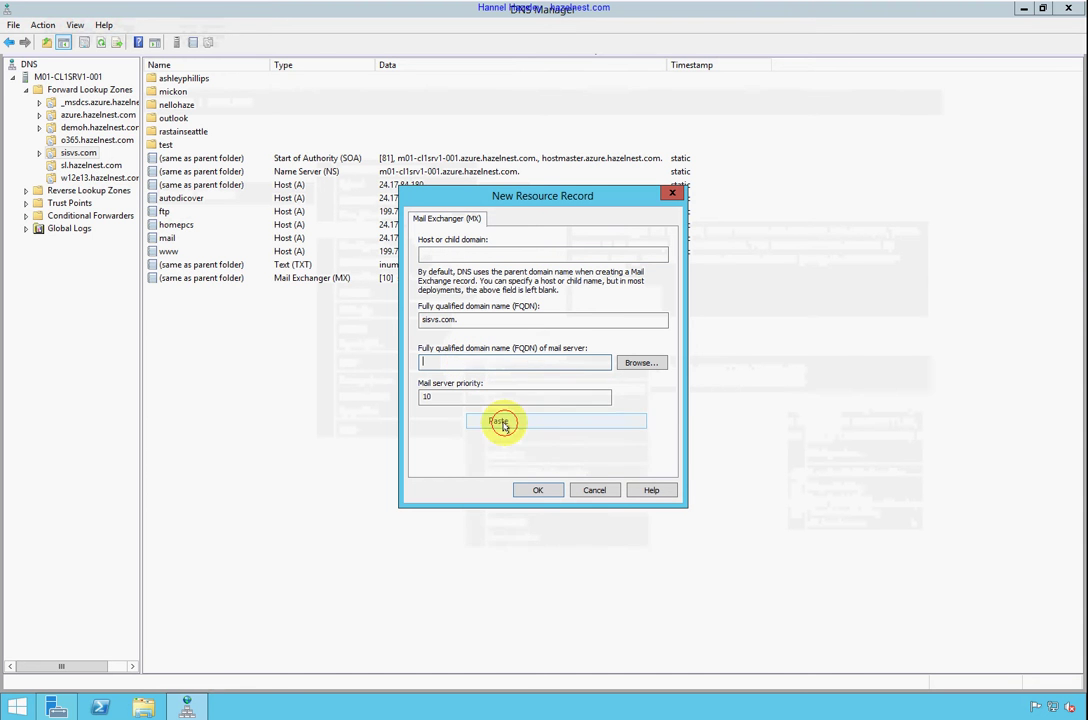
left_click(541, 492)
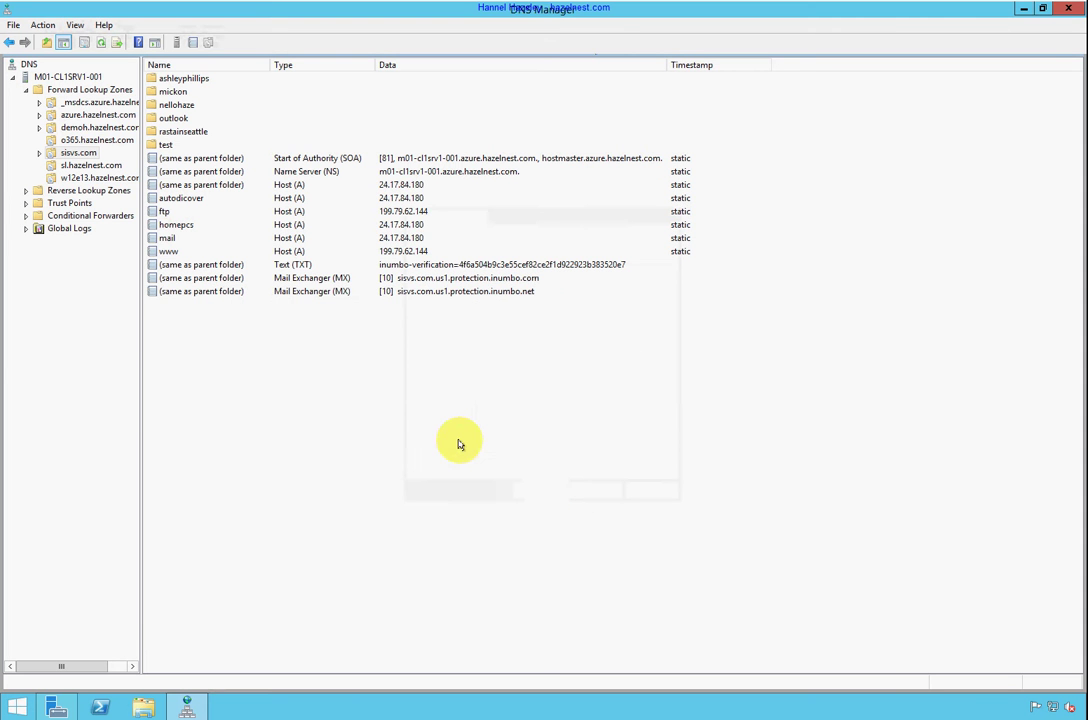
Reload the sisvs.com zone and confirm
right_click(389, 398)
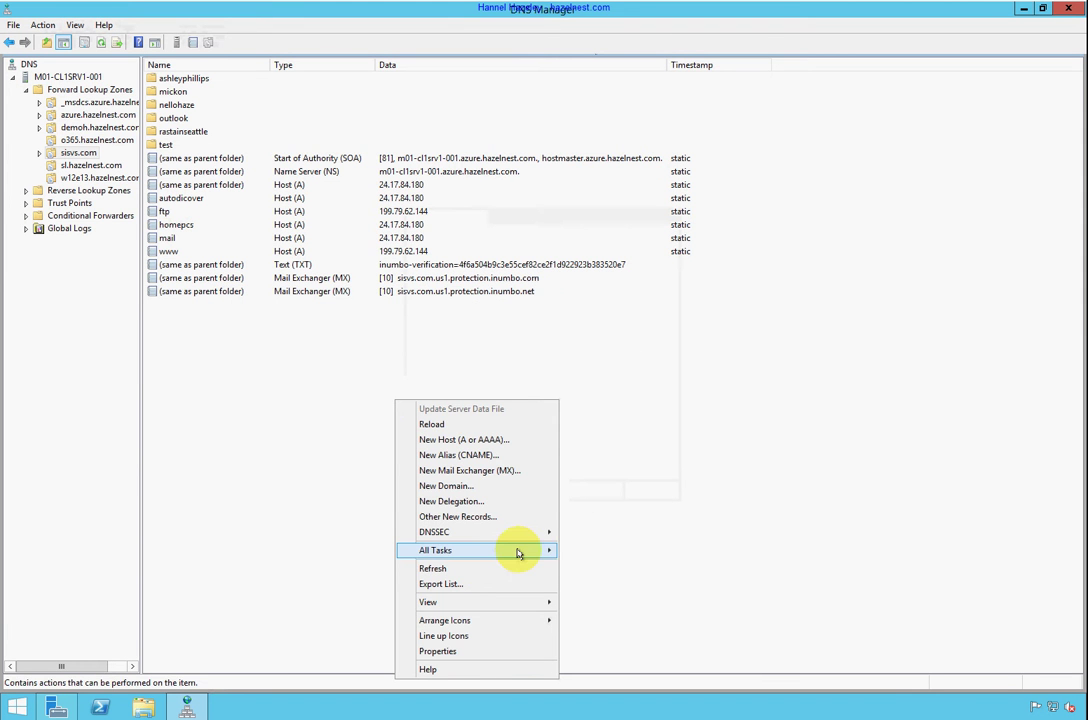
mouse_move(520, 551)
left_click(591, 566)
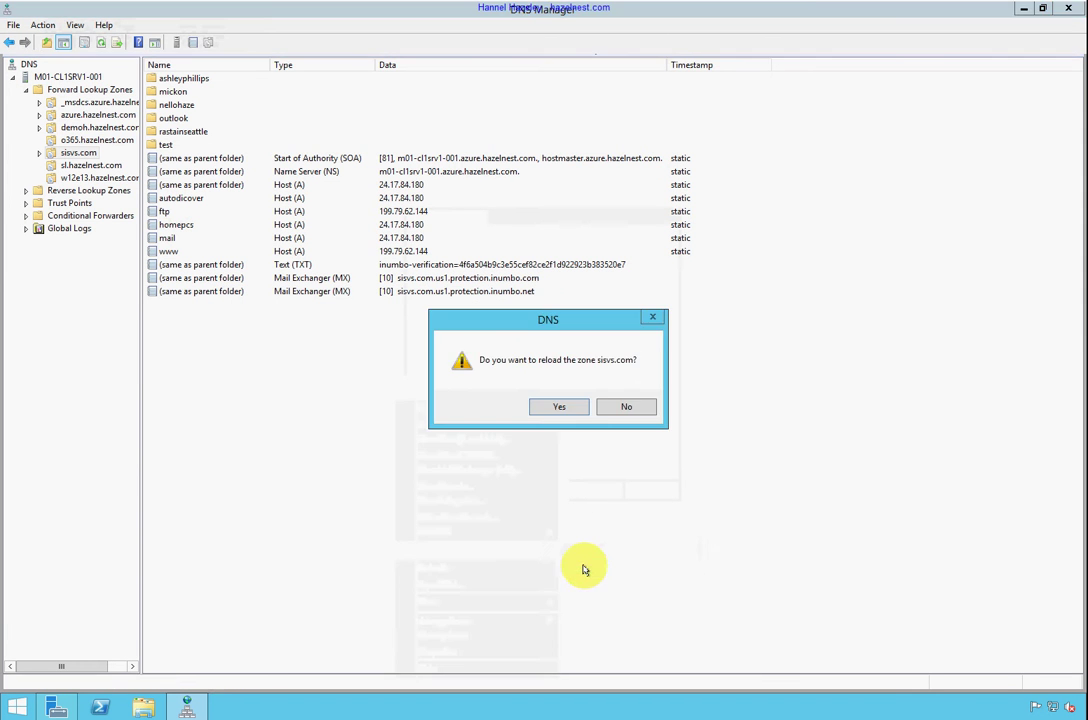
left_click(561, 406)
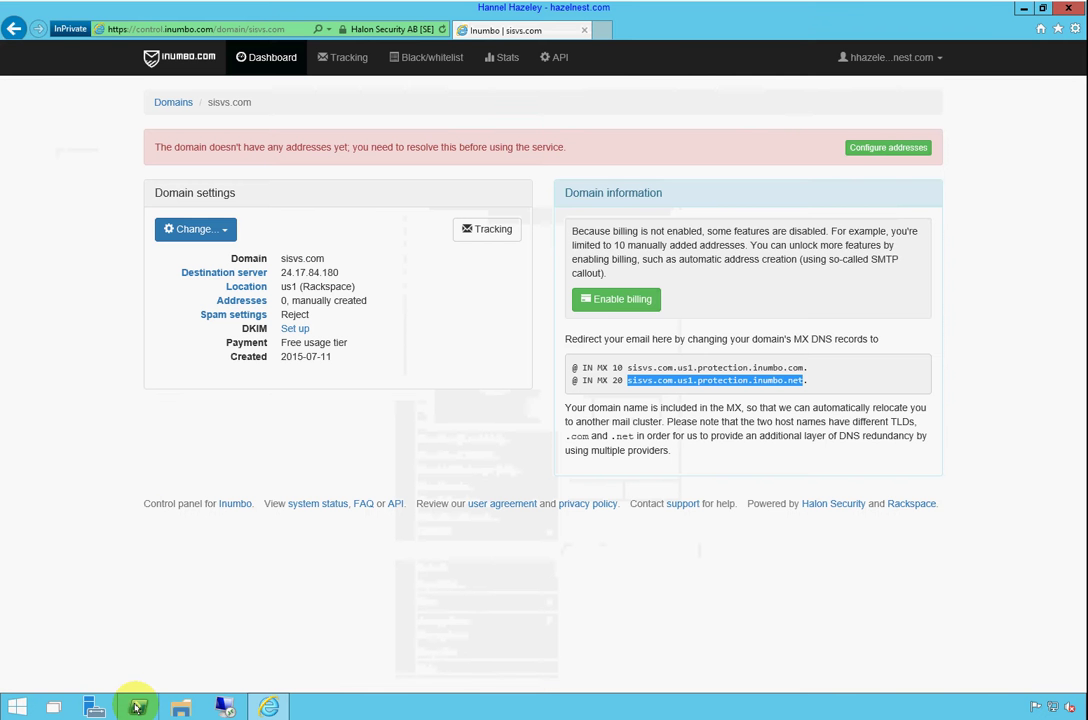
In an administrator PowerShell, run nslookup with q=mx for sisvs.com to confirm both Inumbo MX hosts
right_click(138, 707)
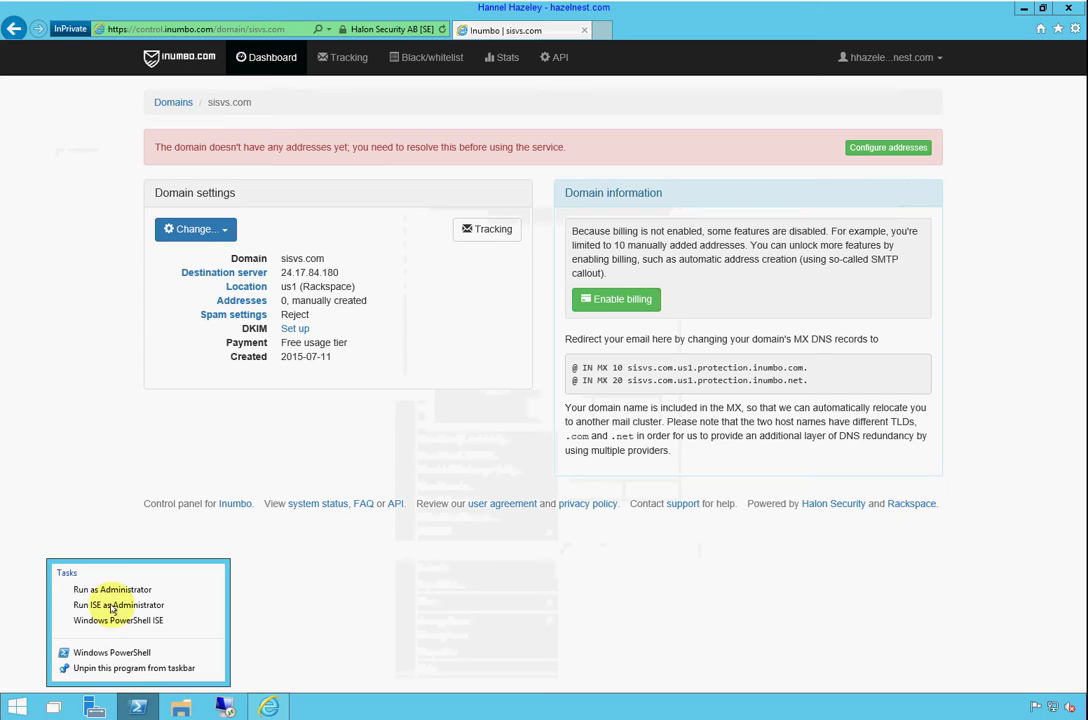
left_click(110, 590)
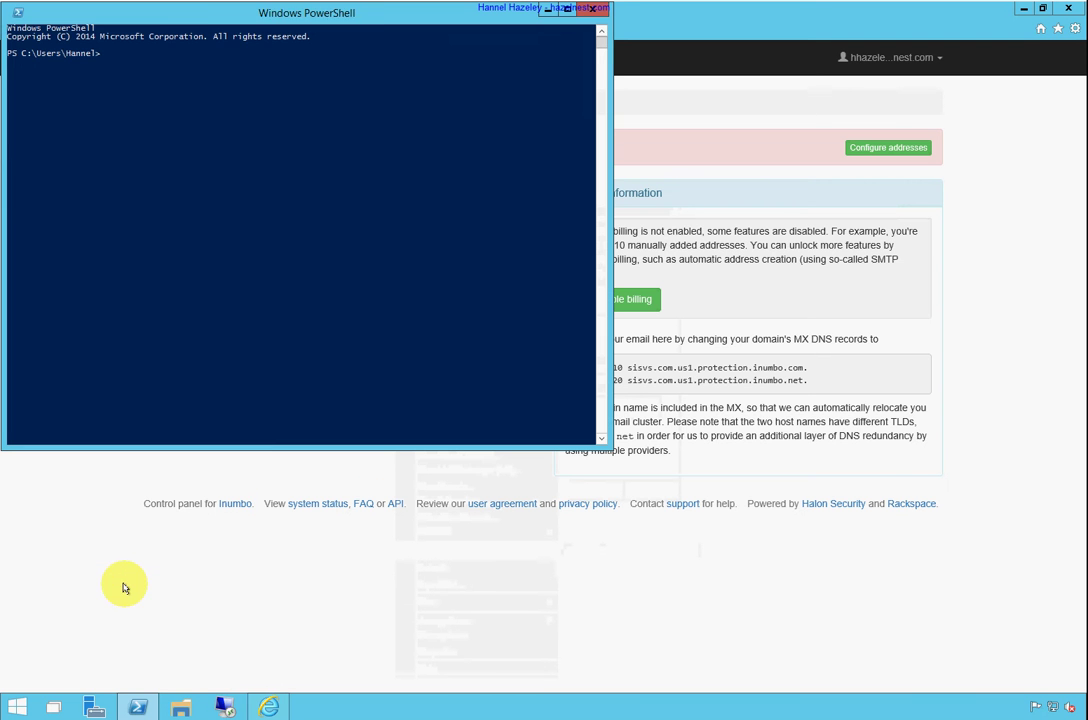
left_click_drag(203, 12, 236, 170)
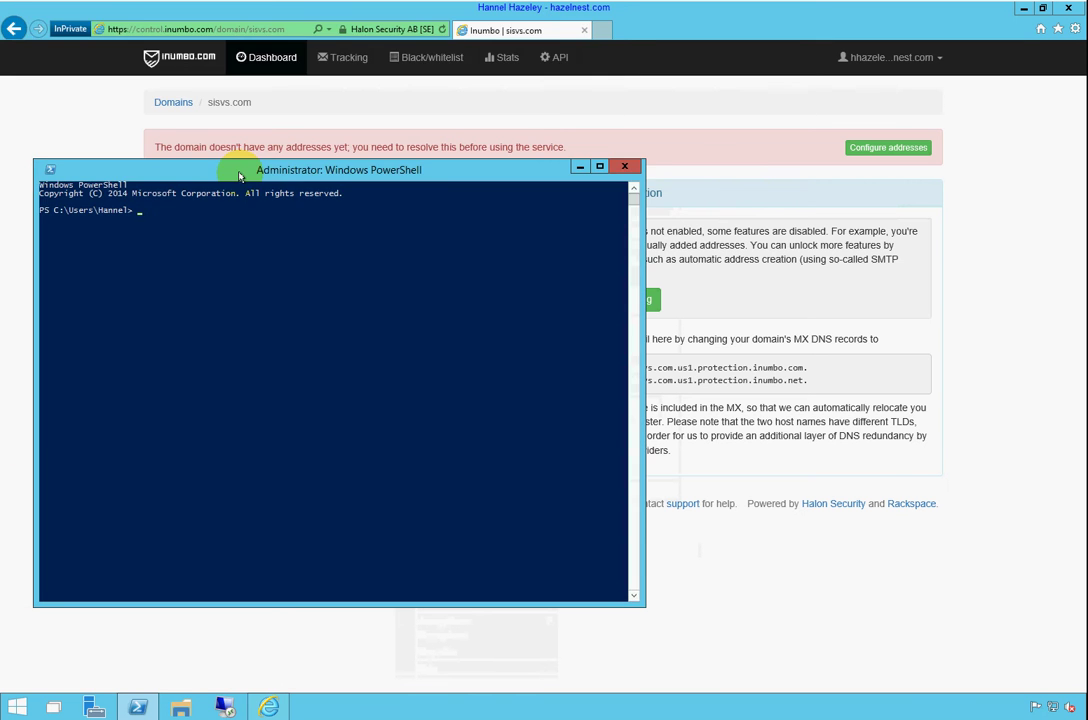
type("ns")
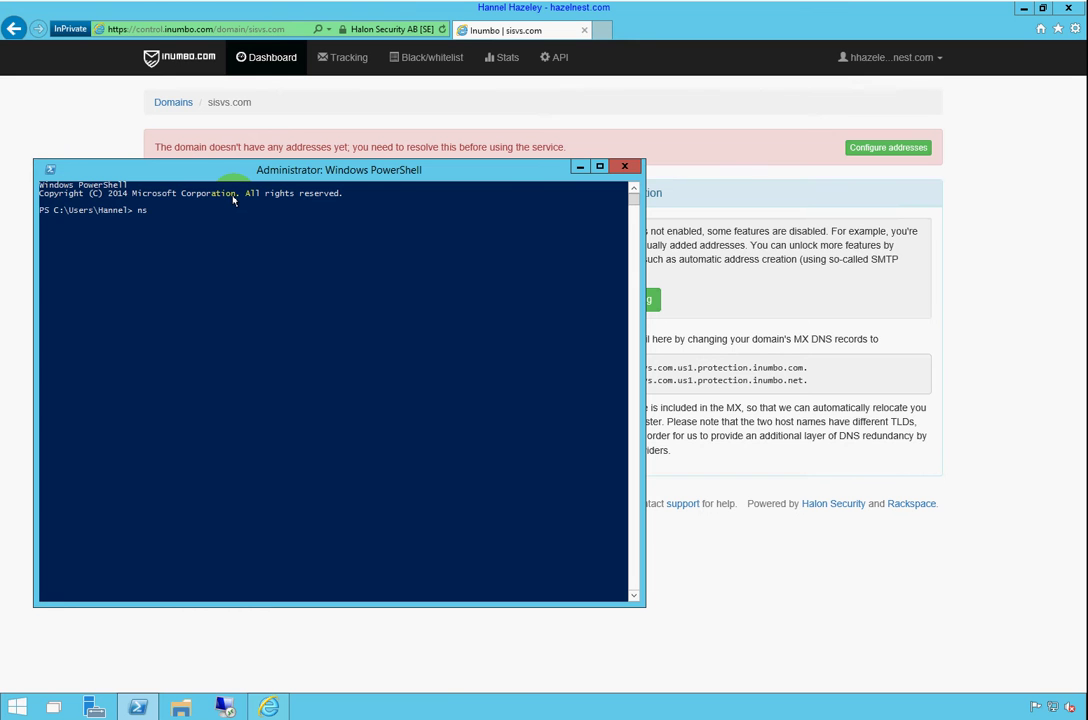
type("lookup")
key("Return")
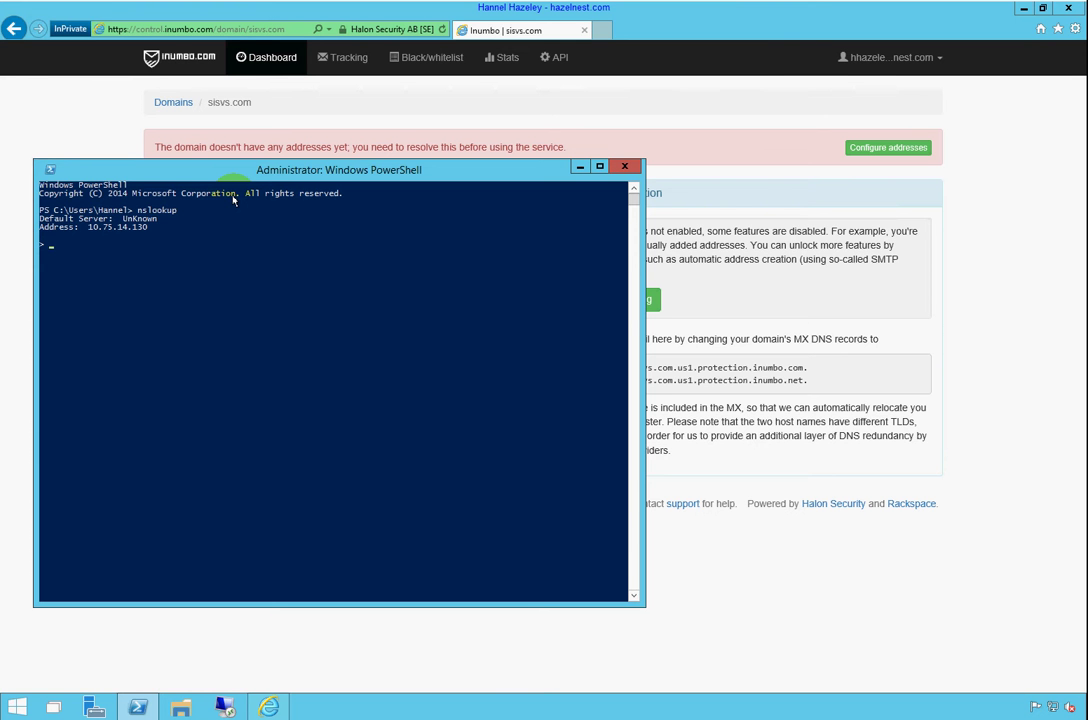
type("s")
type("et q")
type("=mx > sis")
type("vs.com")
key("Return")
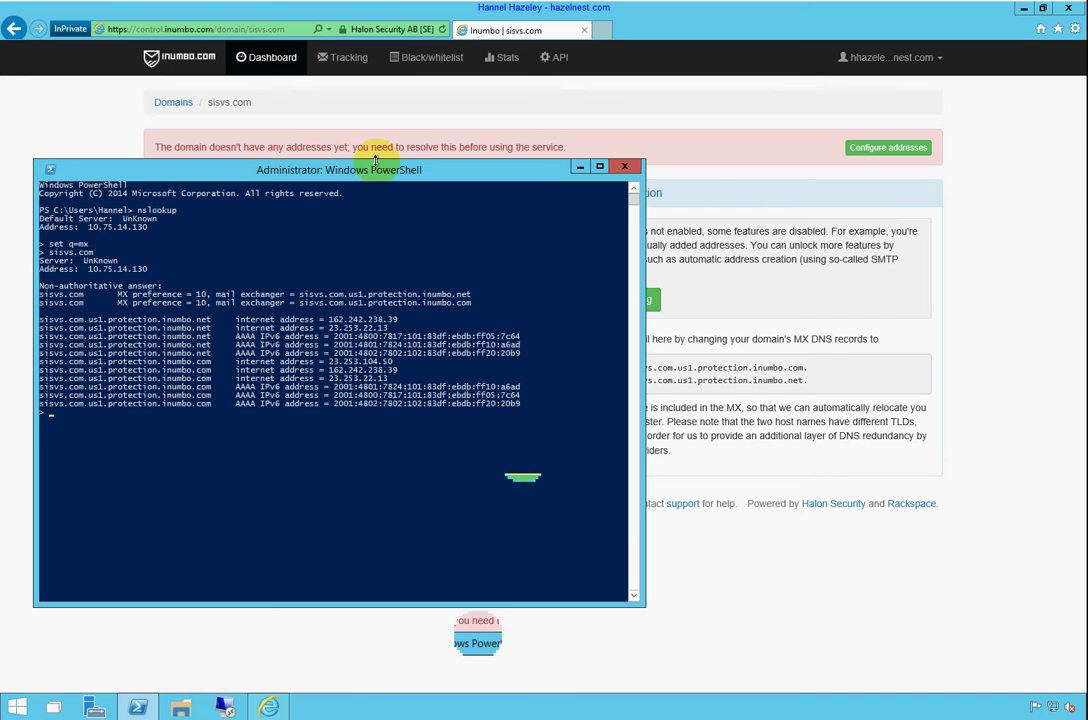
left_click(580, 168)
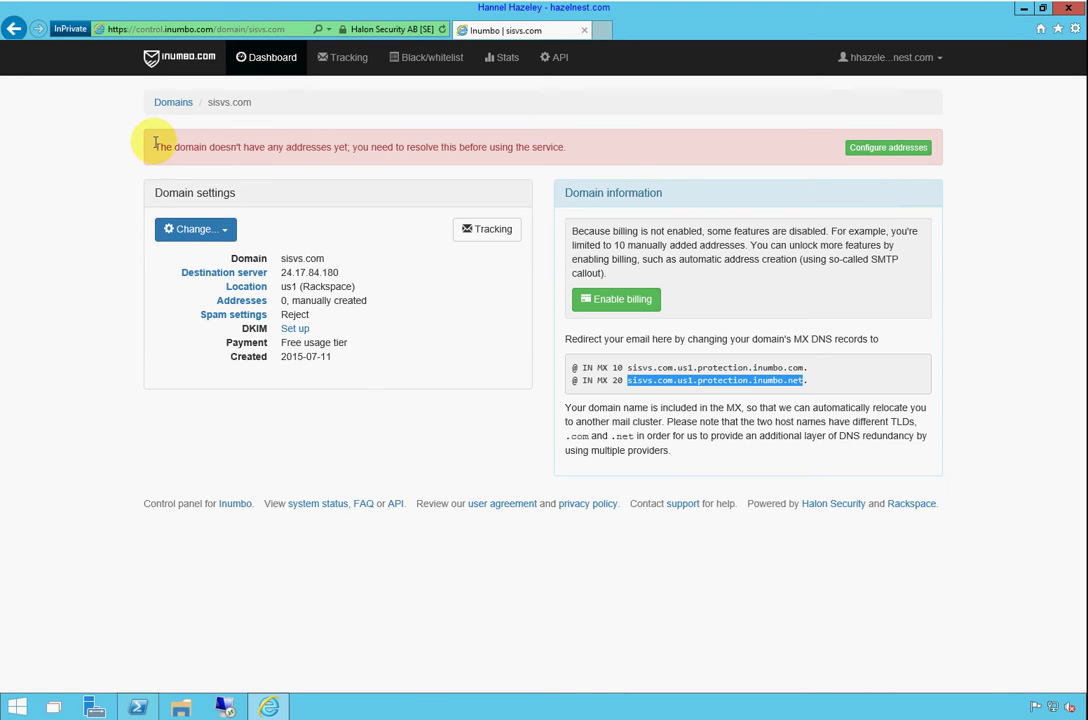
left_click(867, 152)
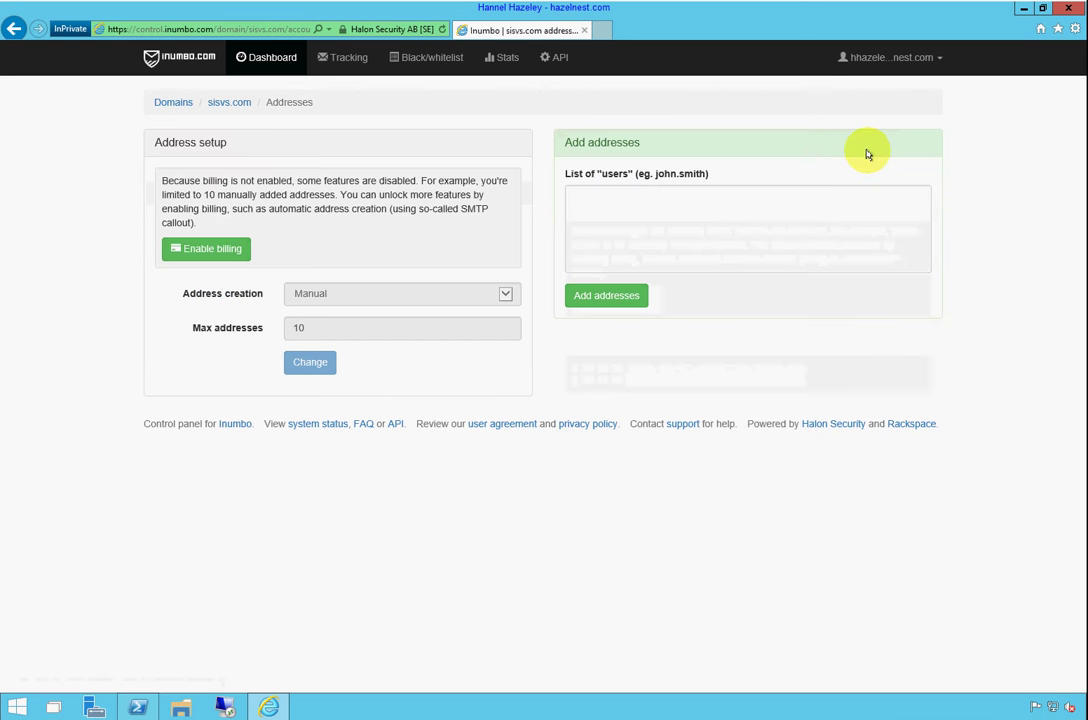
left_click(627, 207)
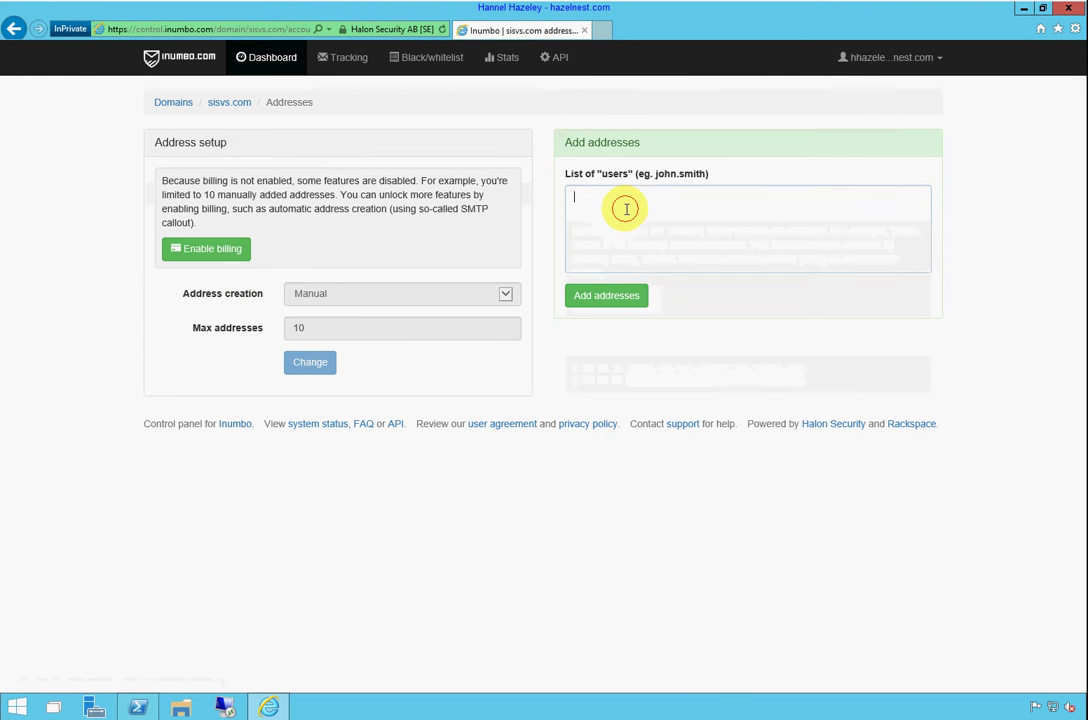
type("hha")
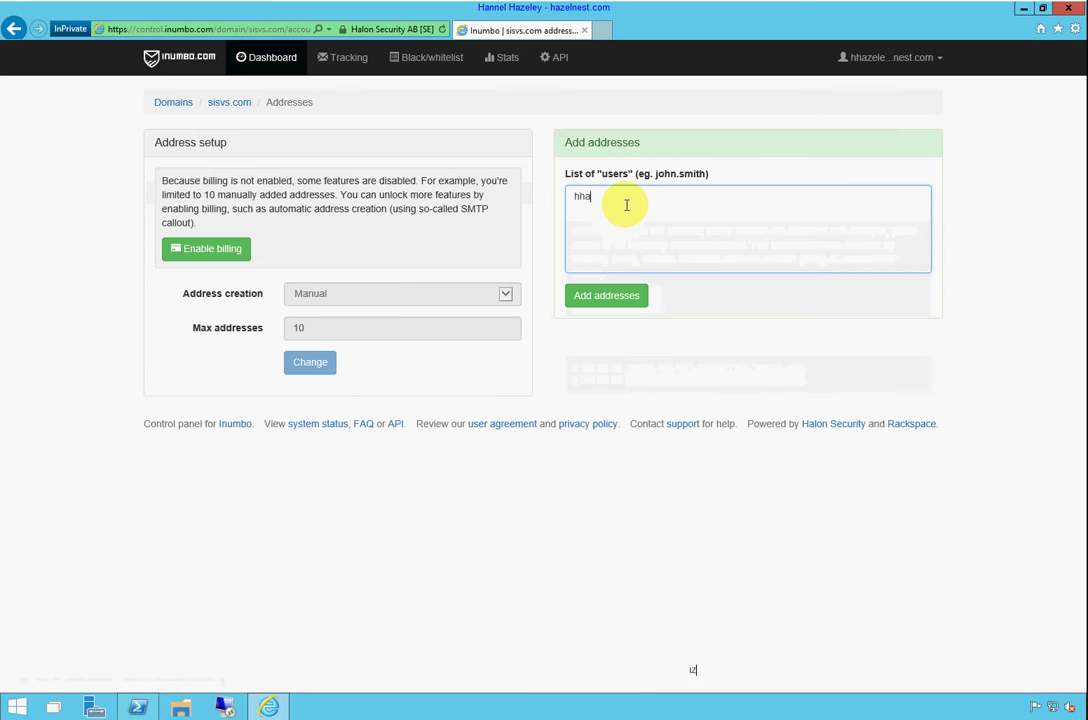
type("zeley")
key("BackSpace")
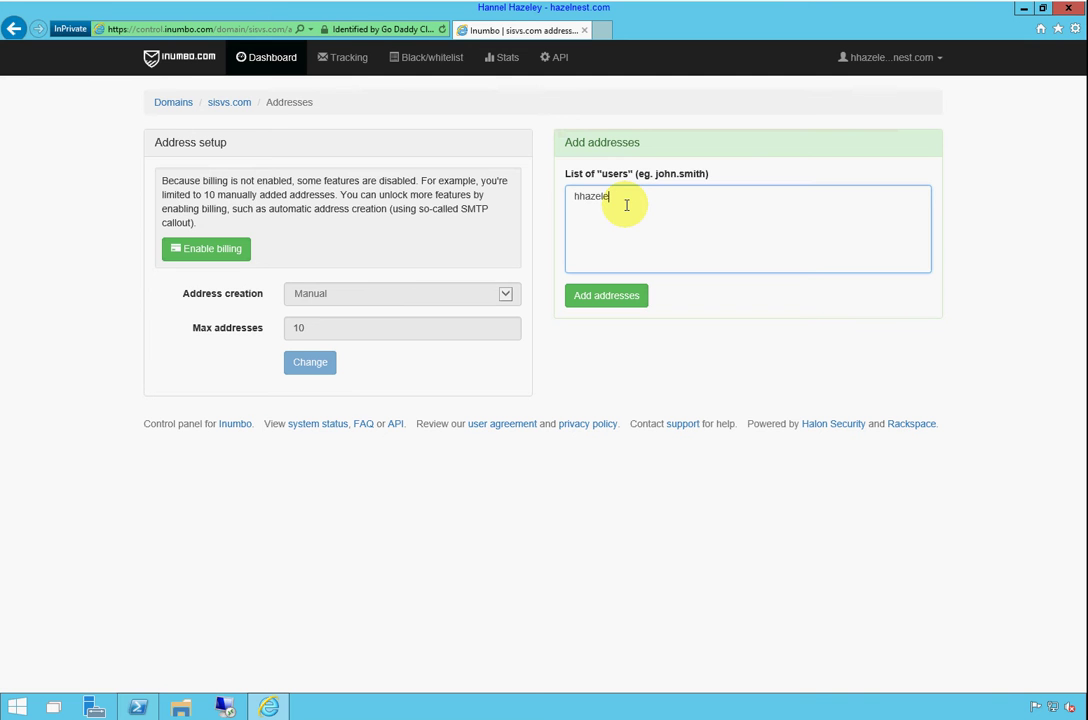
key("BackSpace")
key("BackSpace")
key("BackSpace")
key("BackSpace")
key("BackSpace")
key("BackSpace")
key("BackSpace")
type("s-hhazeley")
left_click(617, 297)
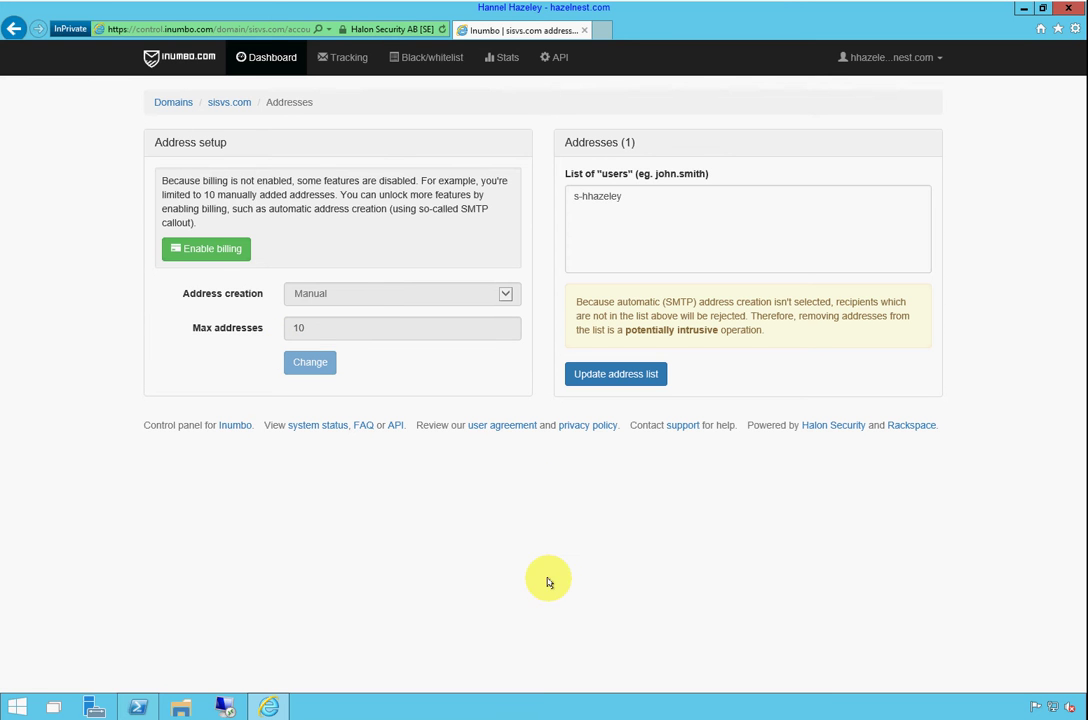
left_click(343, 58)
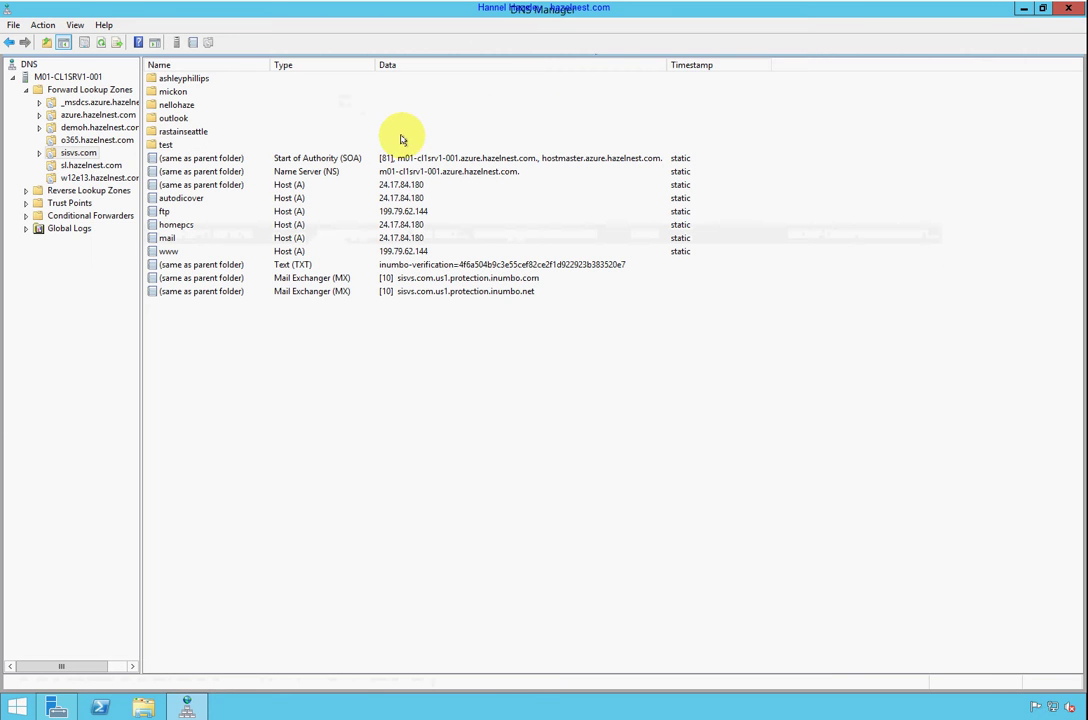
Minimize DNS Manager and the browser to clear the desktop, then bring up the Start menu
left_click(1023, 10)
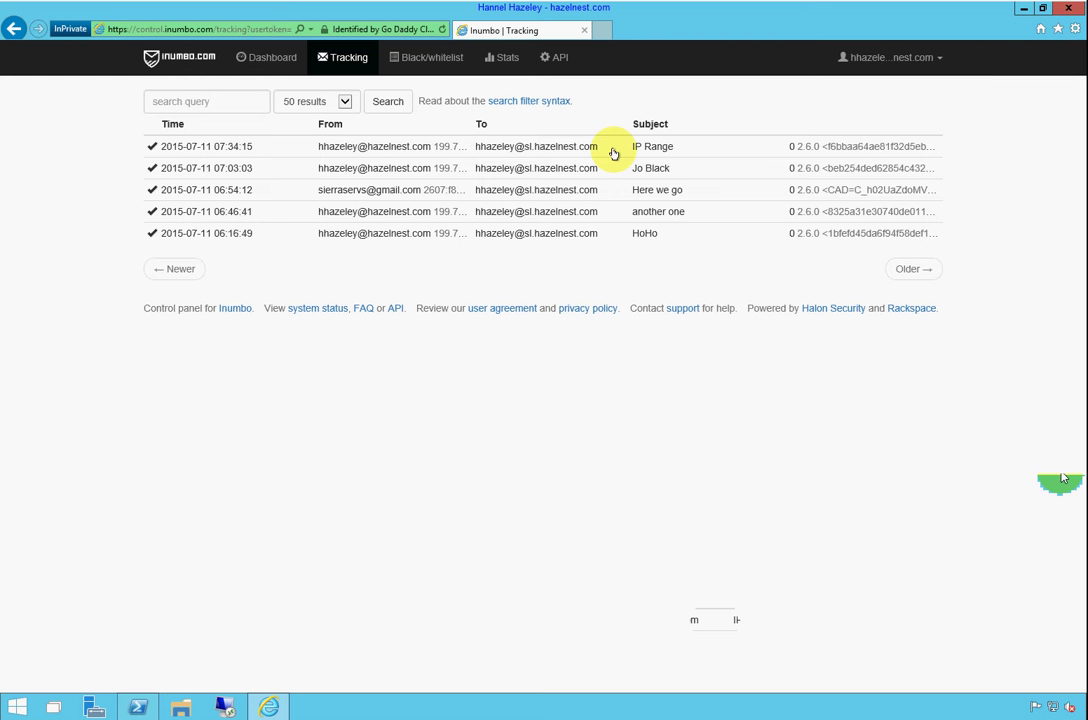
left_click(1023, 8)
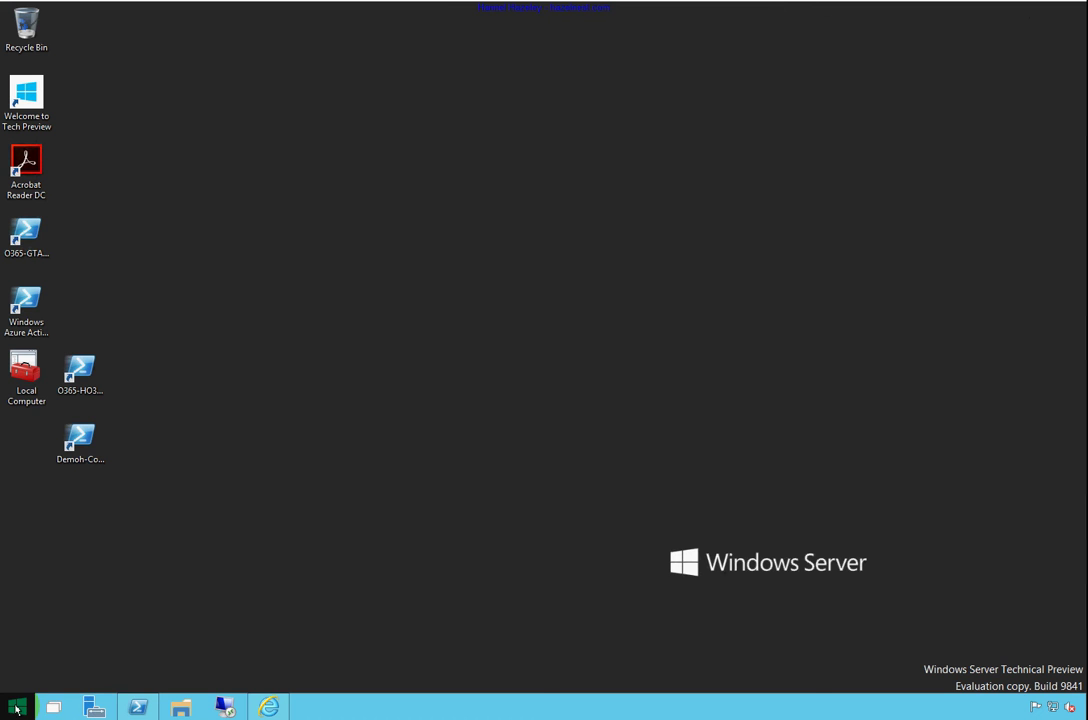
left_click(17, 709)
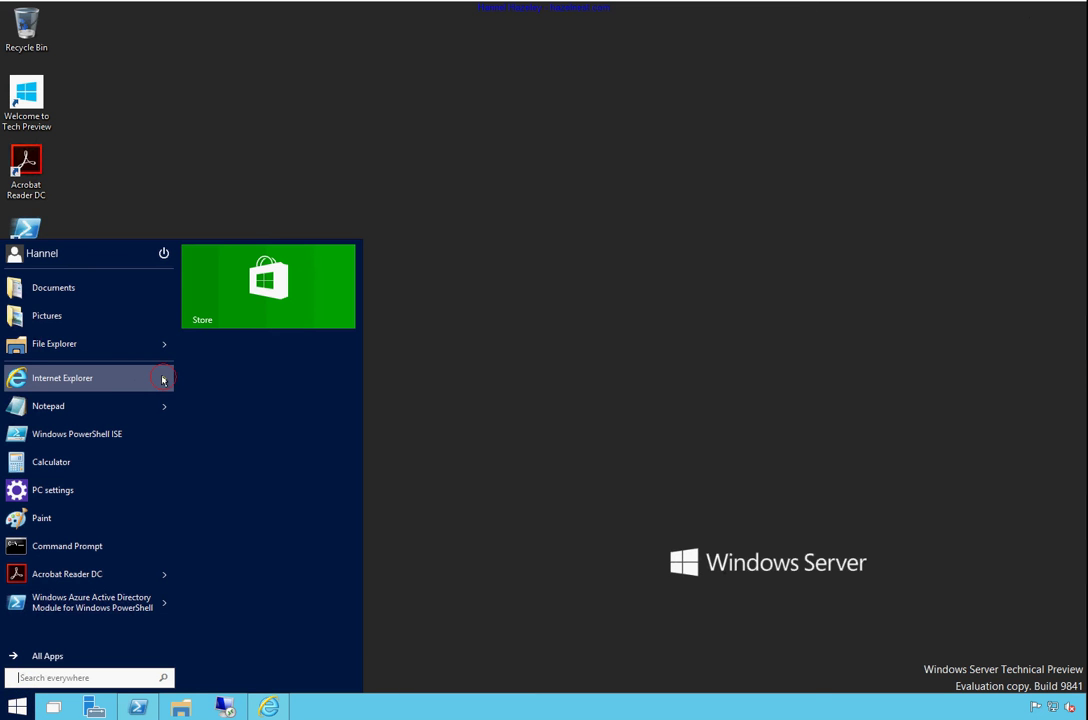
Open a maximized InPrivate Internet Explorer window and load portal.office.com
mouse_move(138, 381)
left_click(226, 271)
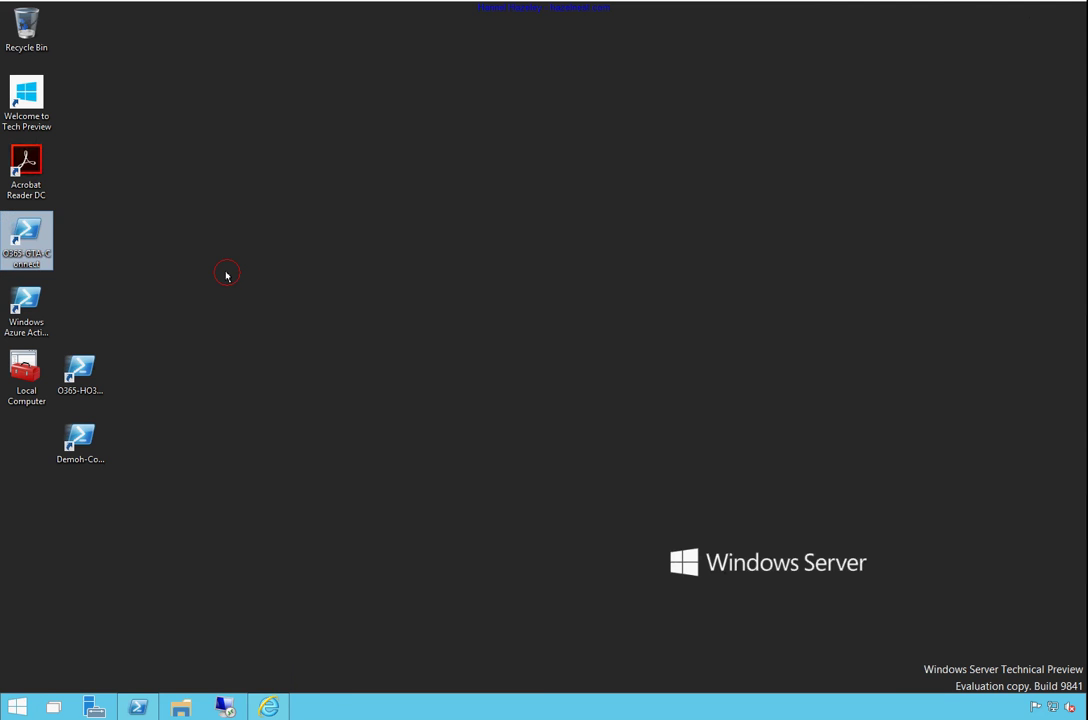
double_click(721, 99)
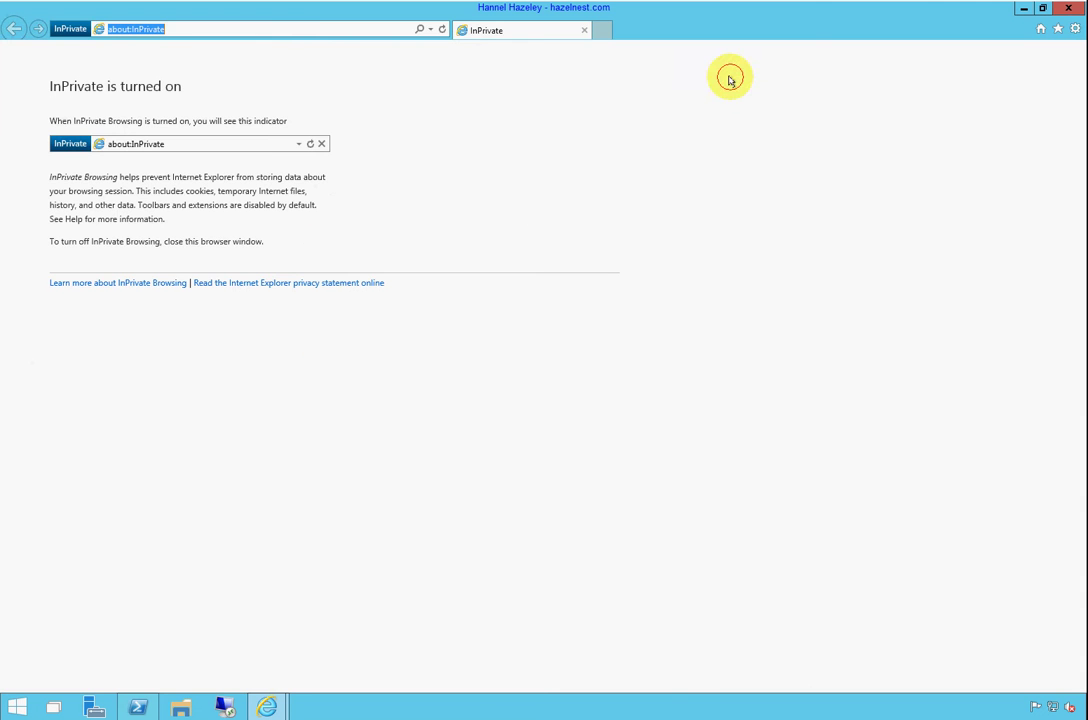
type("port")
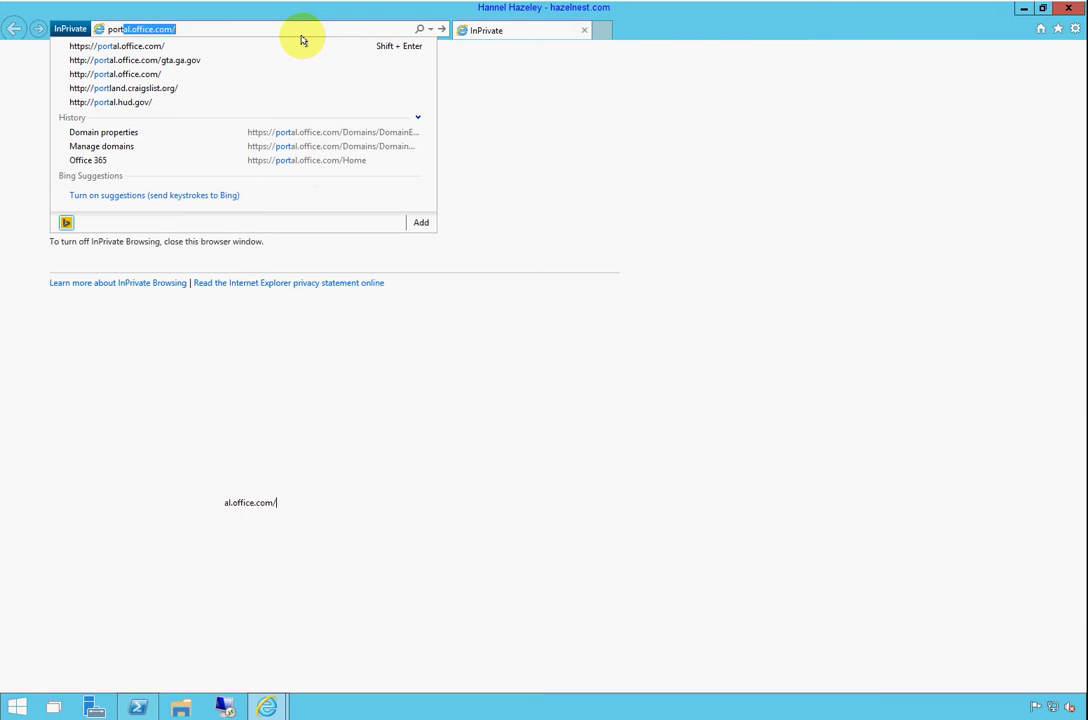
key("End")
key("Return")
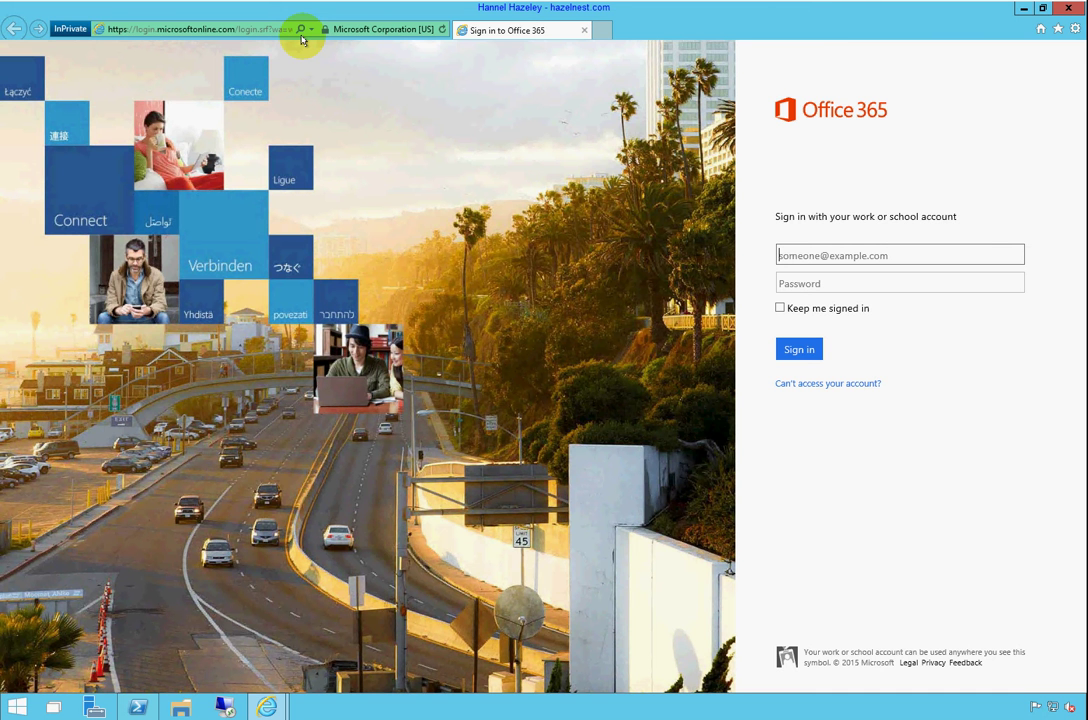
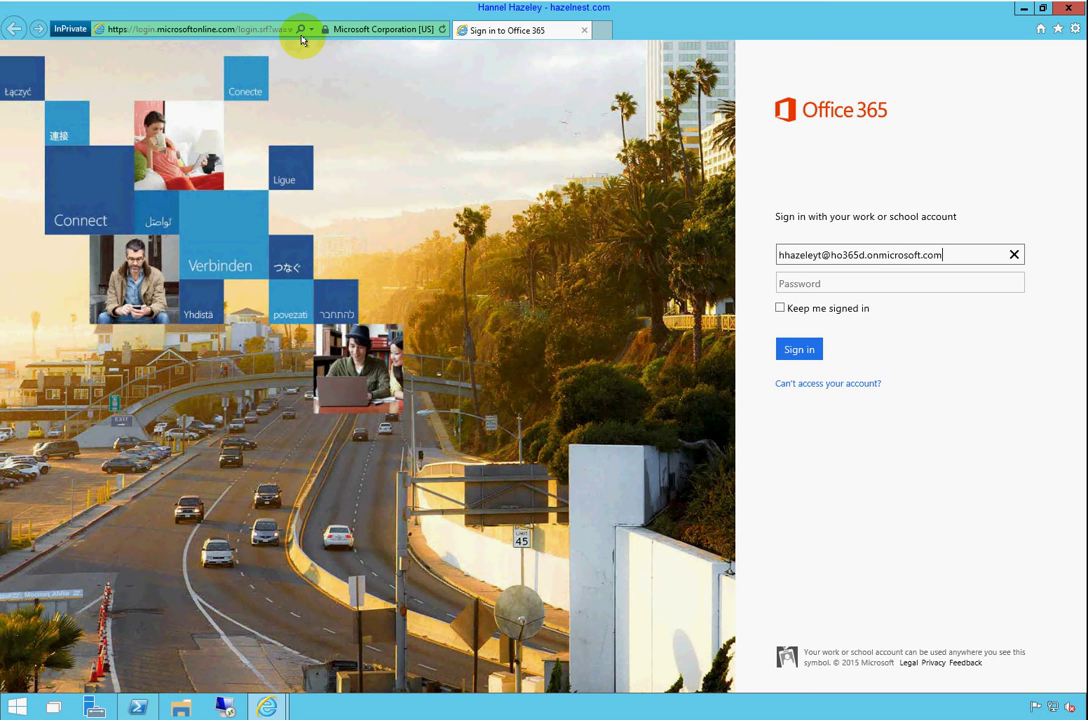
Sign in to Office 365 with the work account's e-mail address and password
key("Tab")
key("Return")
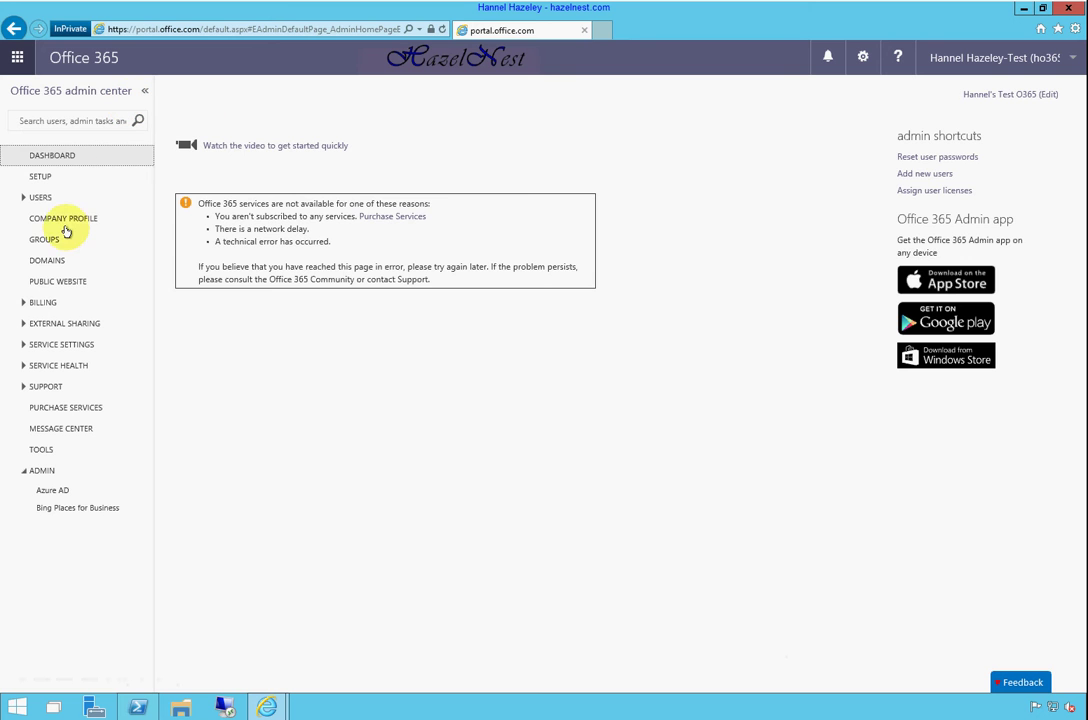
Start adding the domain sisvs.com from the Office 365 domains list
left_click(43, 263)
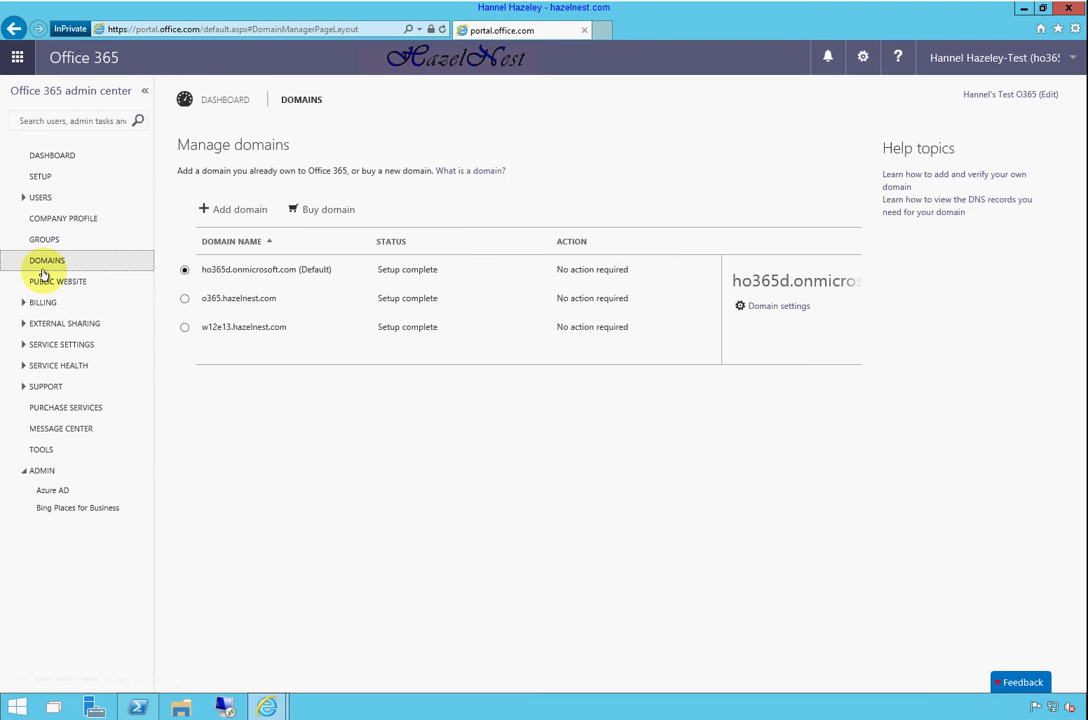
left_click(238, 216)
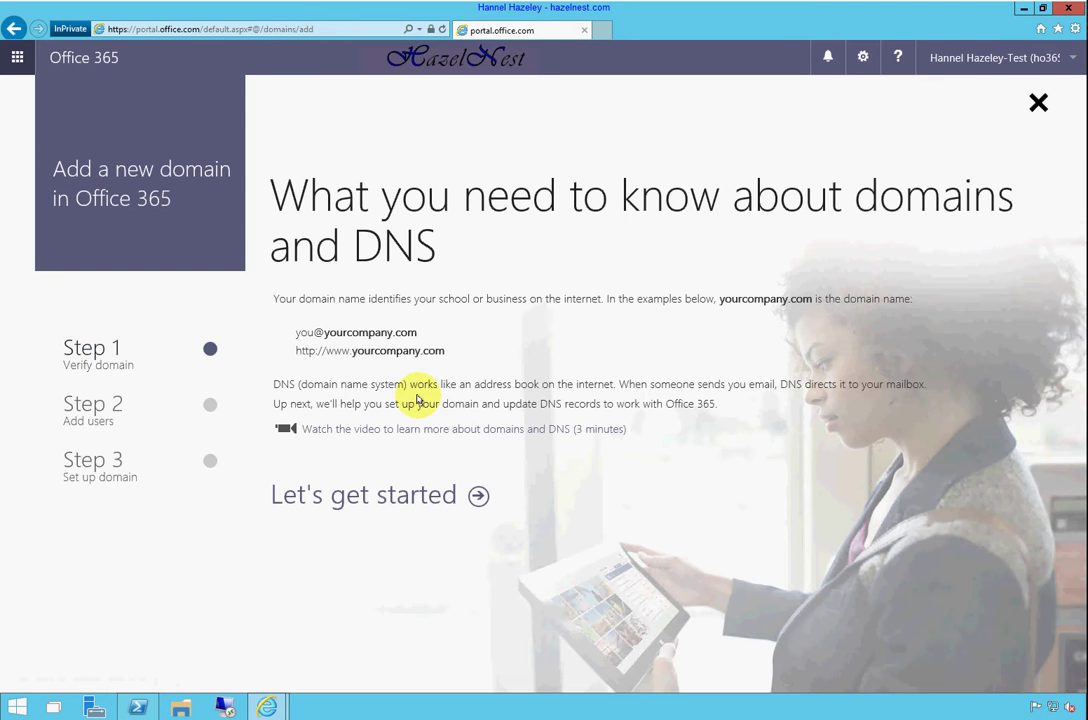
left_click(477, 497)
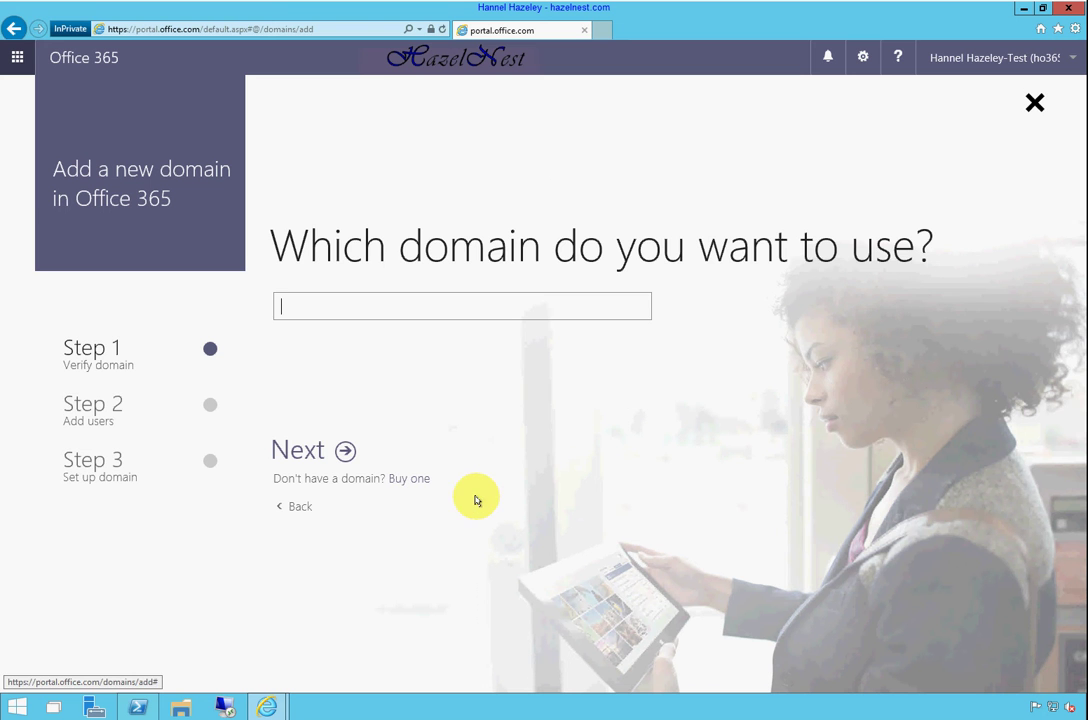
type("sis")
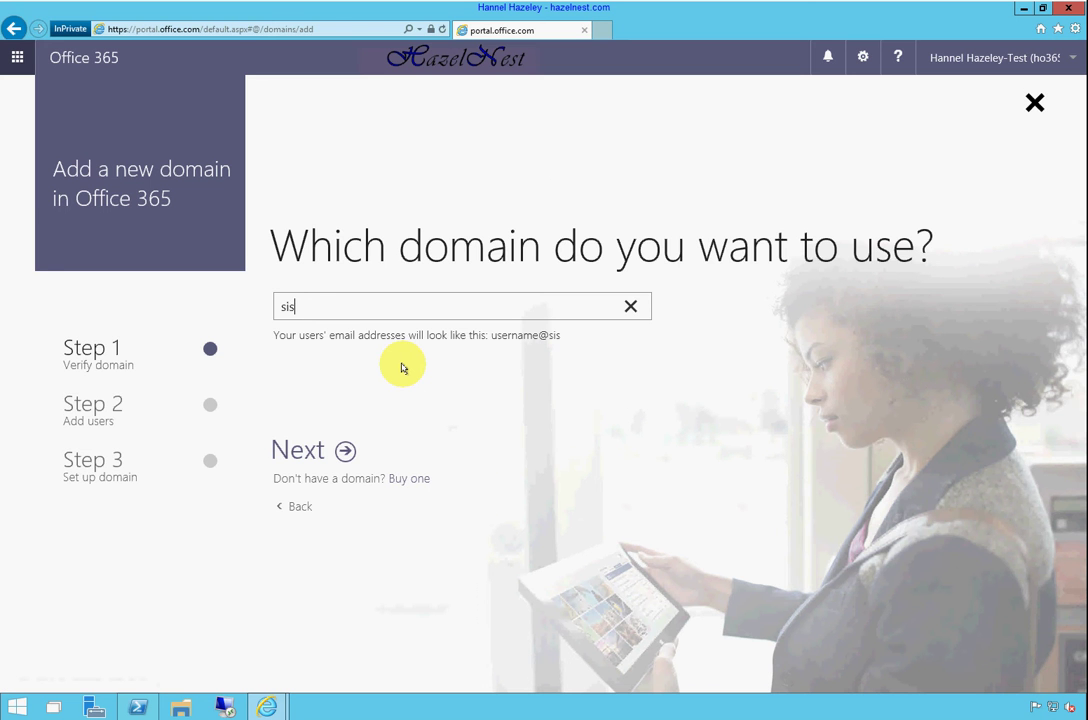
type("vs.com")
left_click(344, 451)
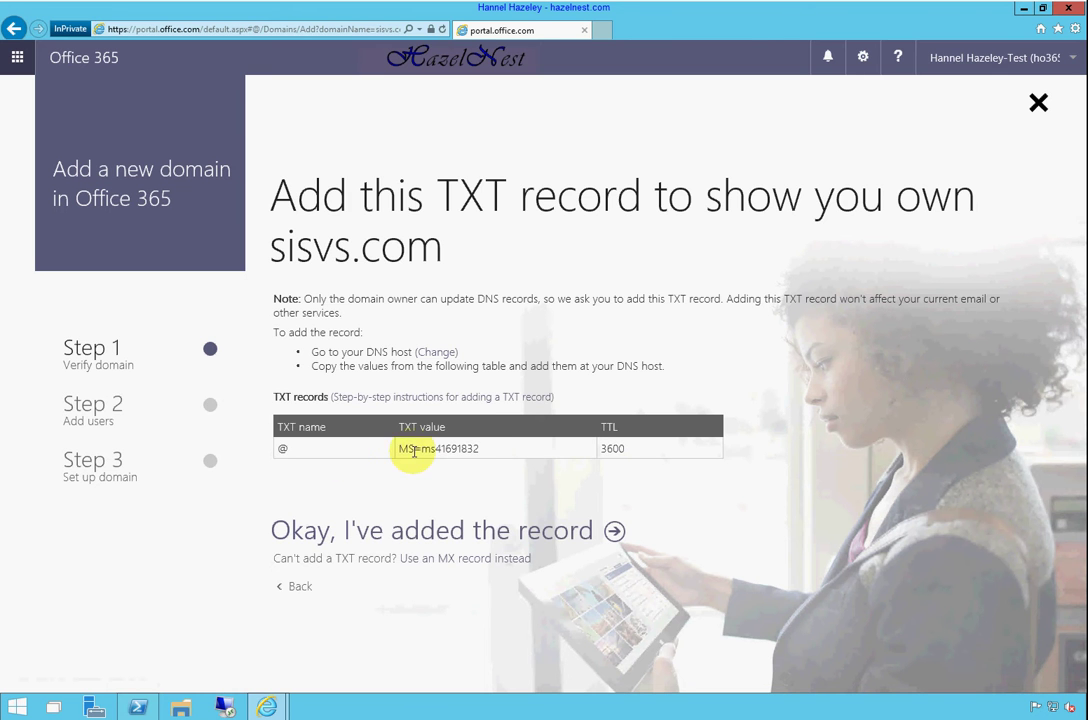
Copy the TXT verification value issued for sisvs.com
left_click_drag(465, 452, 400, 451)
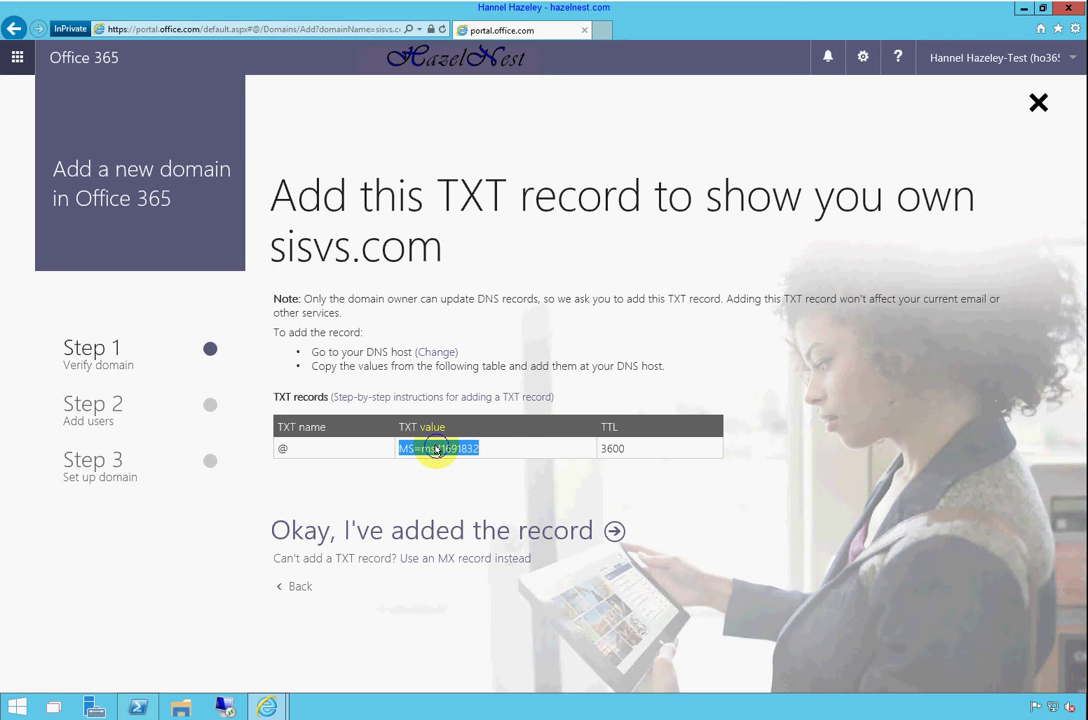
right_click(438, 450)
left_click(470, 470)
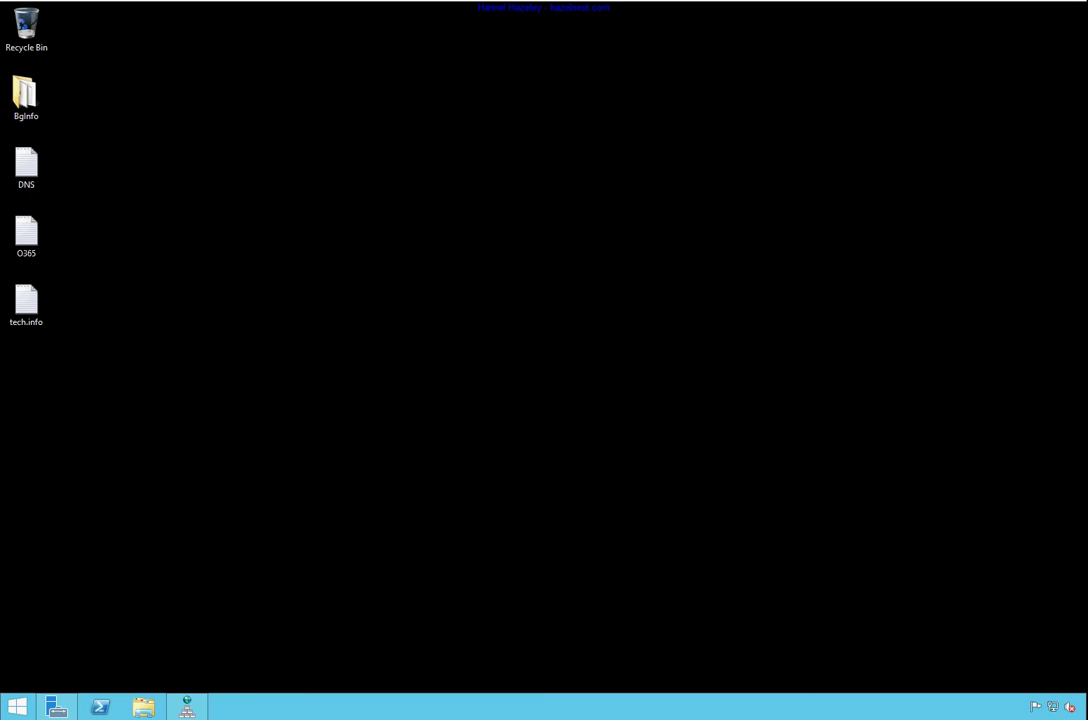
Bring DNS Manager forward and select the sisvs.com zone
left_click(187, 707)
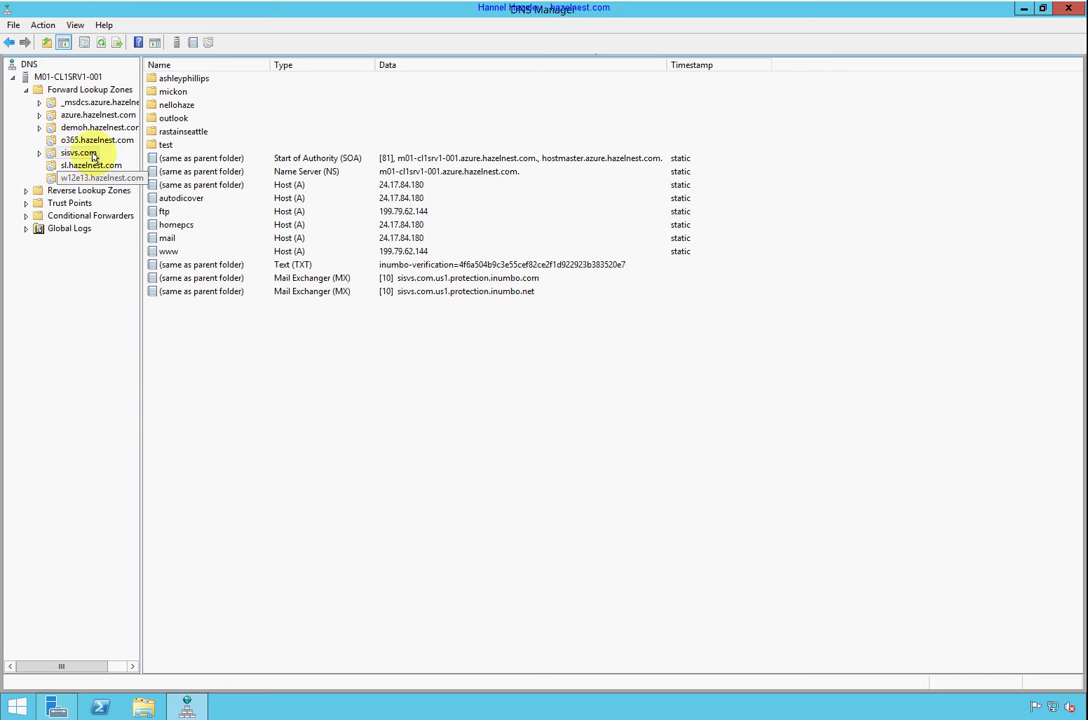
left_click(90, 166)
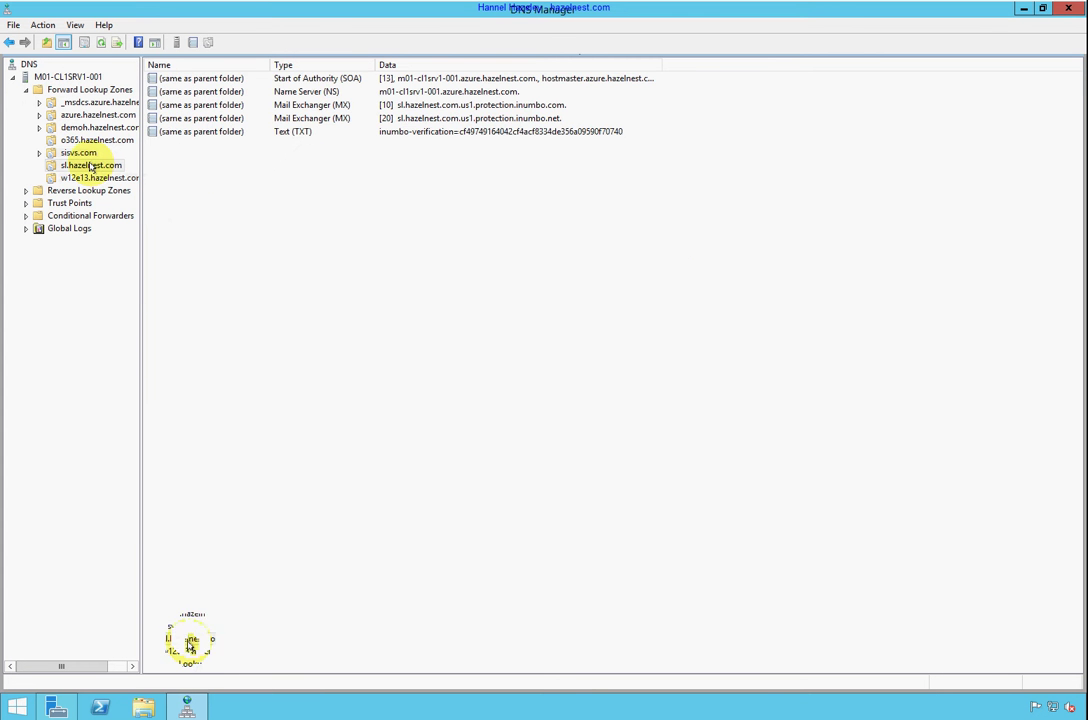
left_click(92, 178)
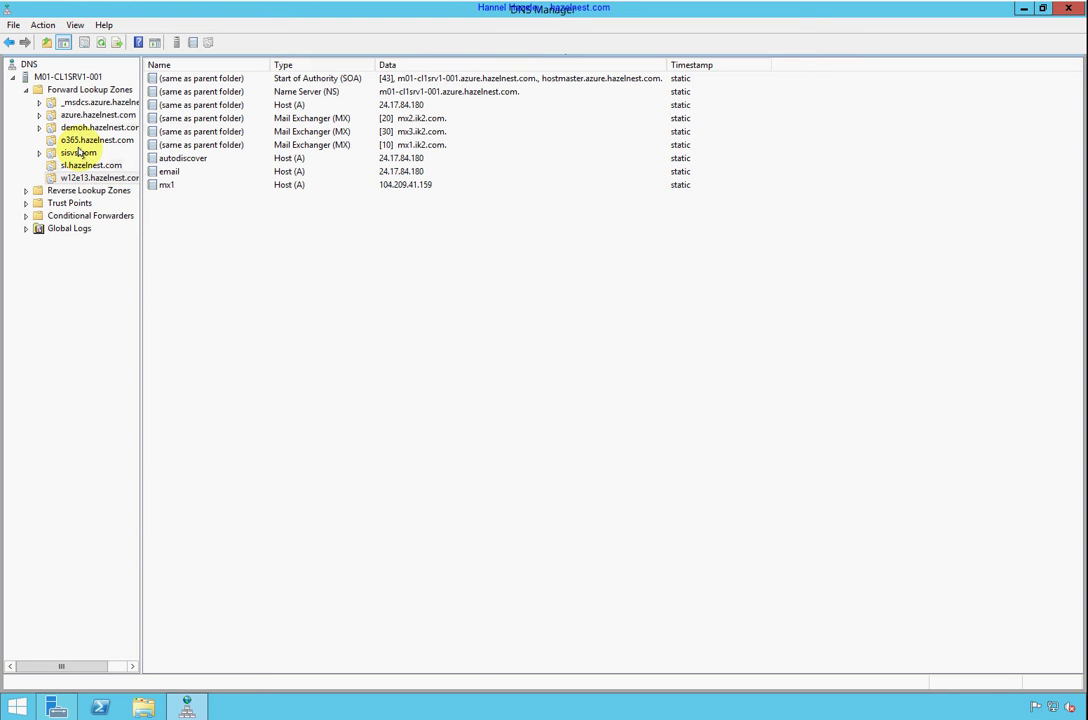
left_click(84, 140)
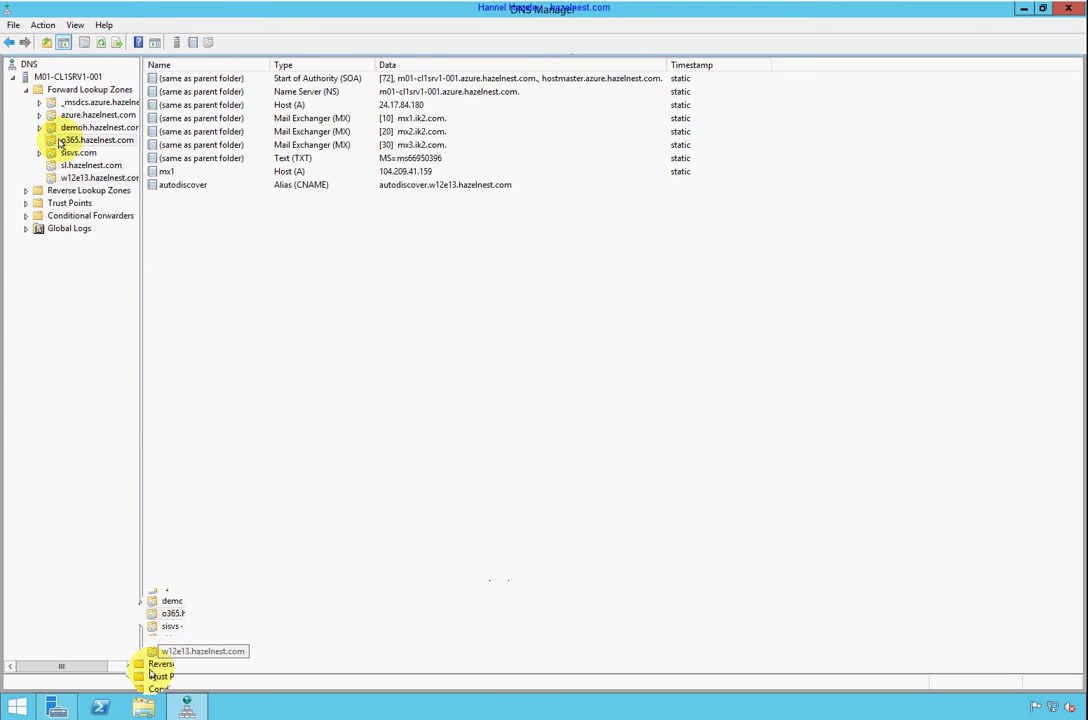
left_click(78, 152)
Create a Text (TXT) record in sisvs.com holding the pasted Office 365 verification value
right_click(428, 184)
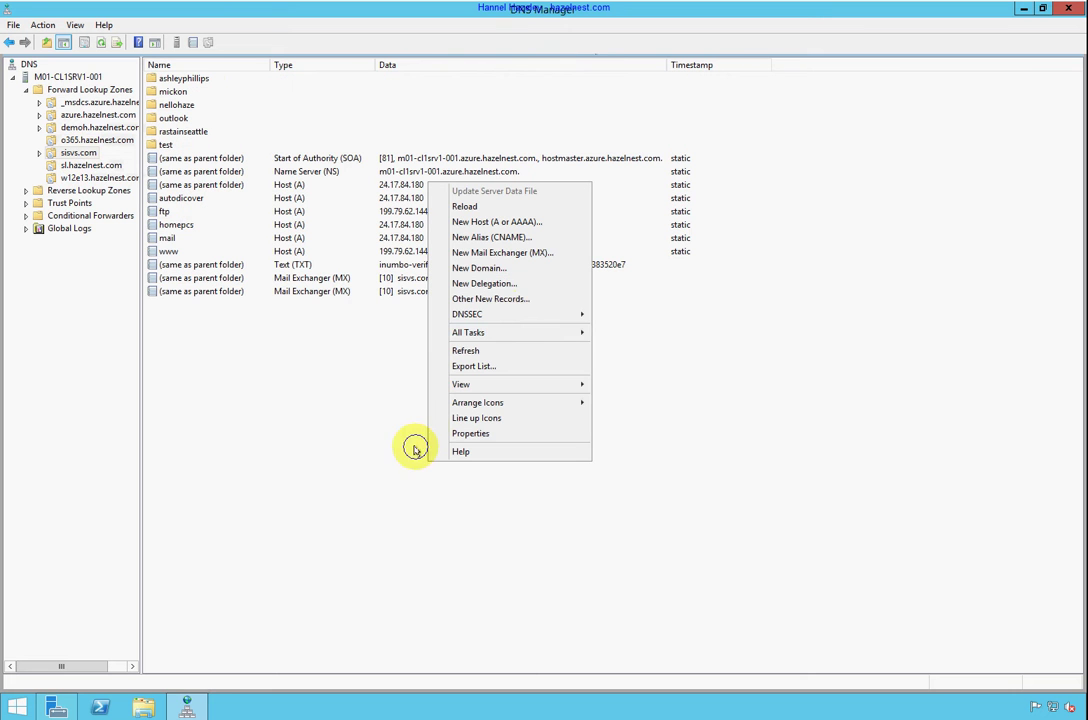
left_click(495, 301)
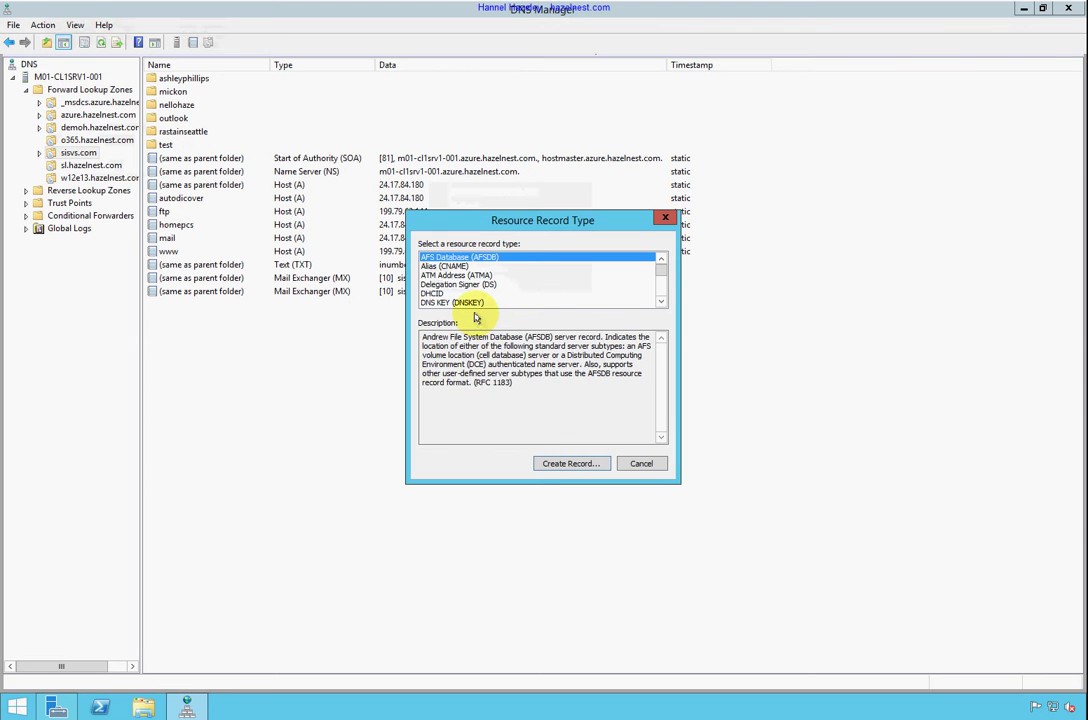
key("t")
left_click(548, 463)
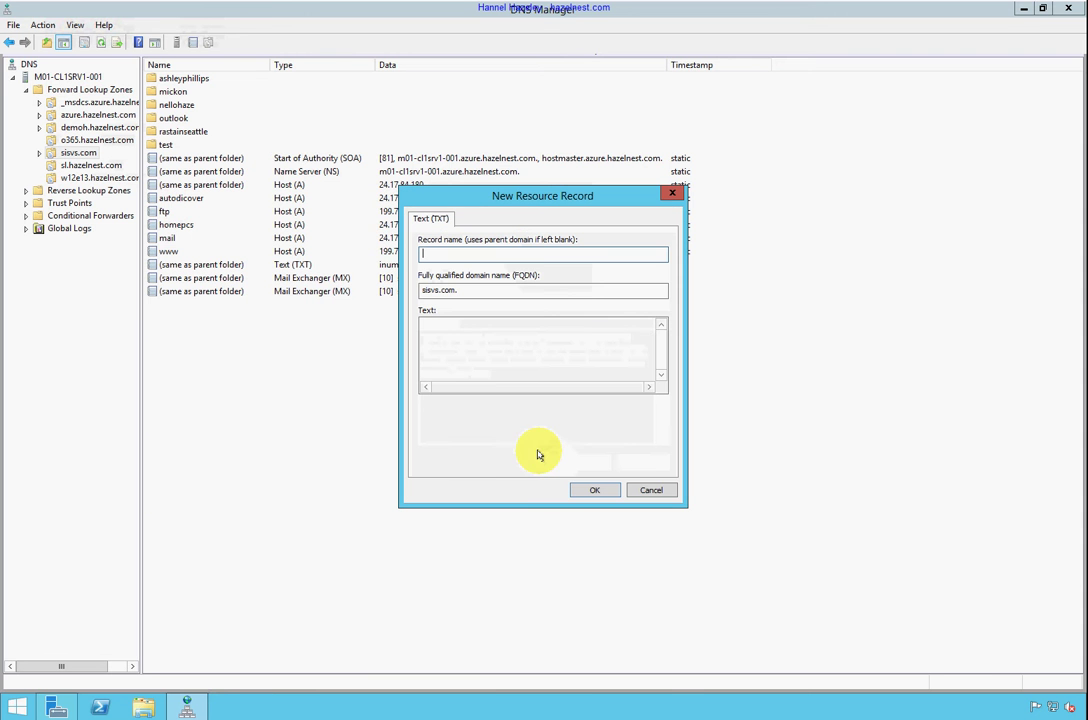
right_click(517, 348)
left_click(525, 401)
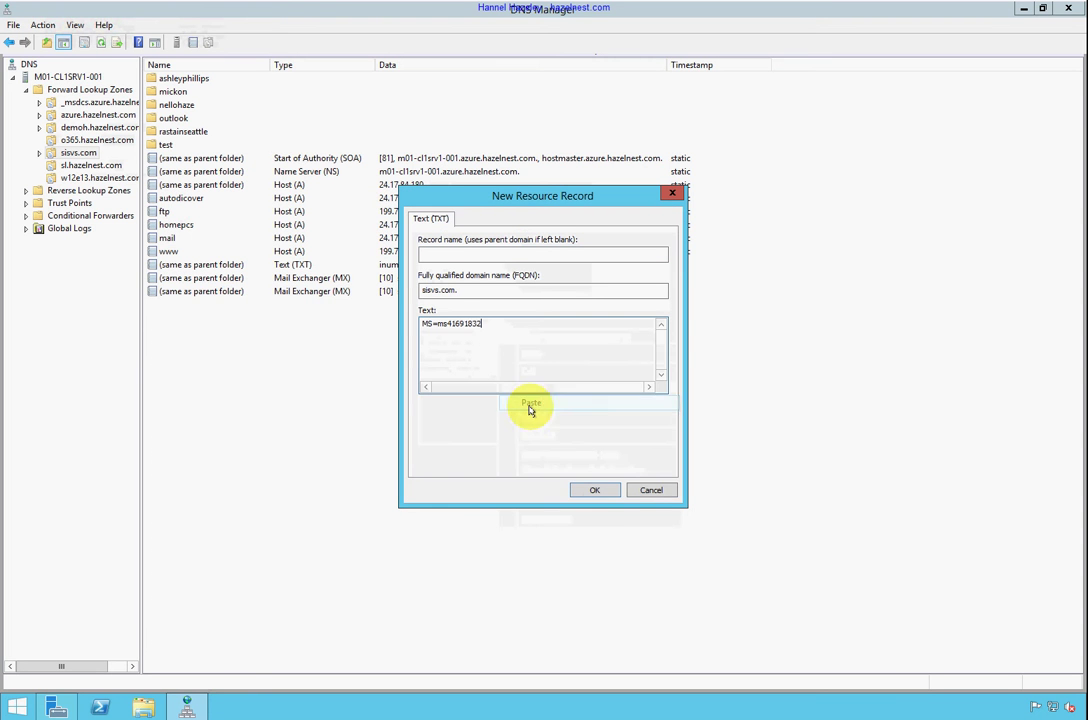
left_click(595, 489)
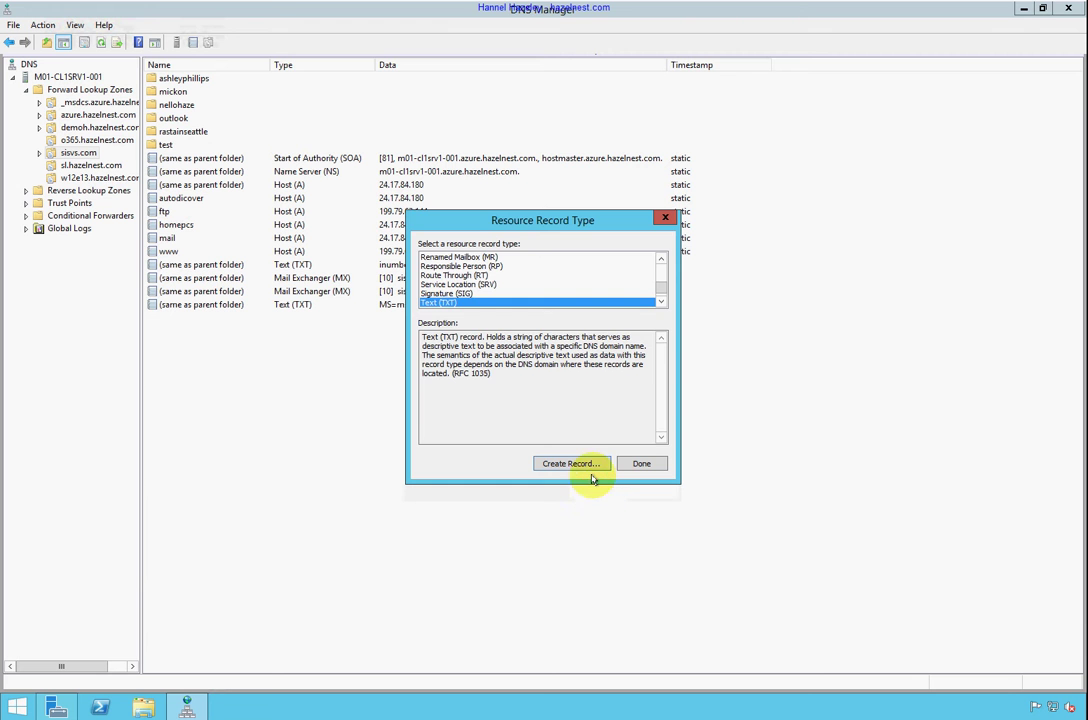
left_click(640, 464)
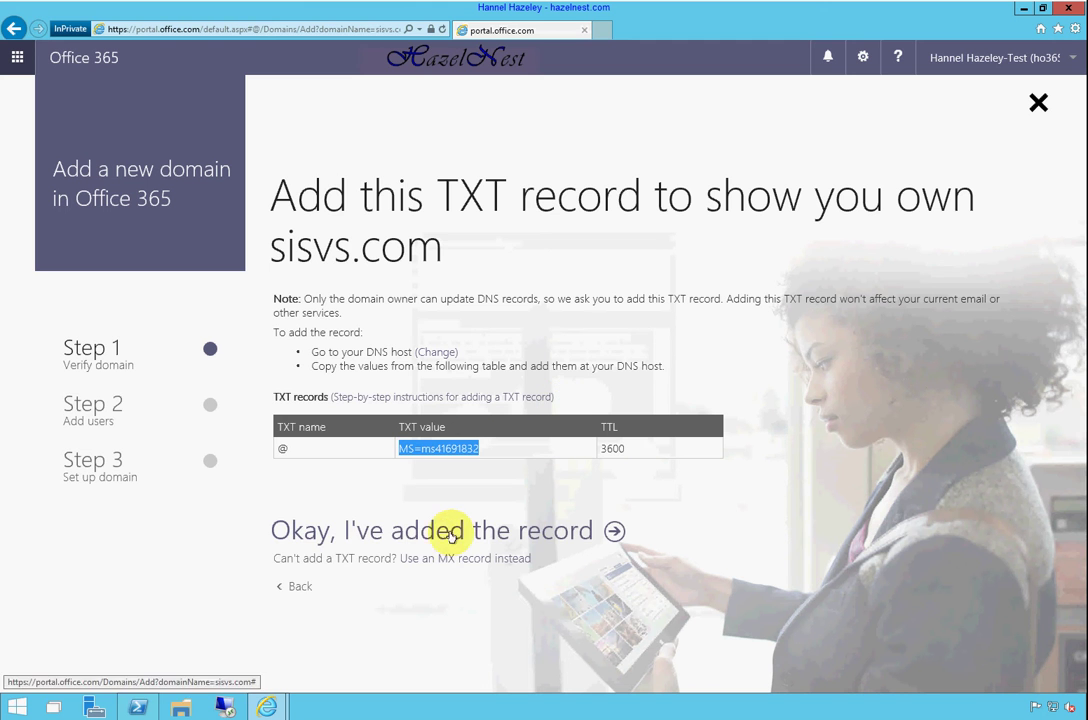
Confirm the TXT record to verify sisvs.com and skip both user update steps
left_click(377, 530)
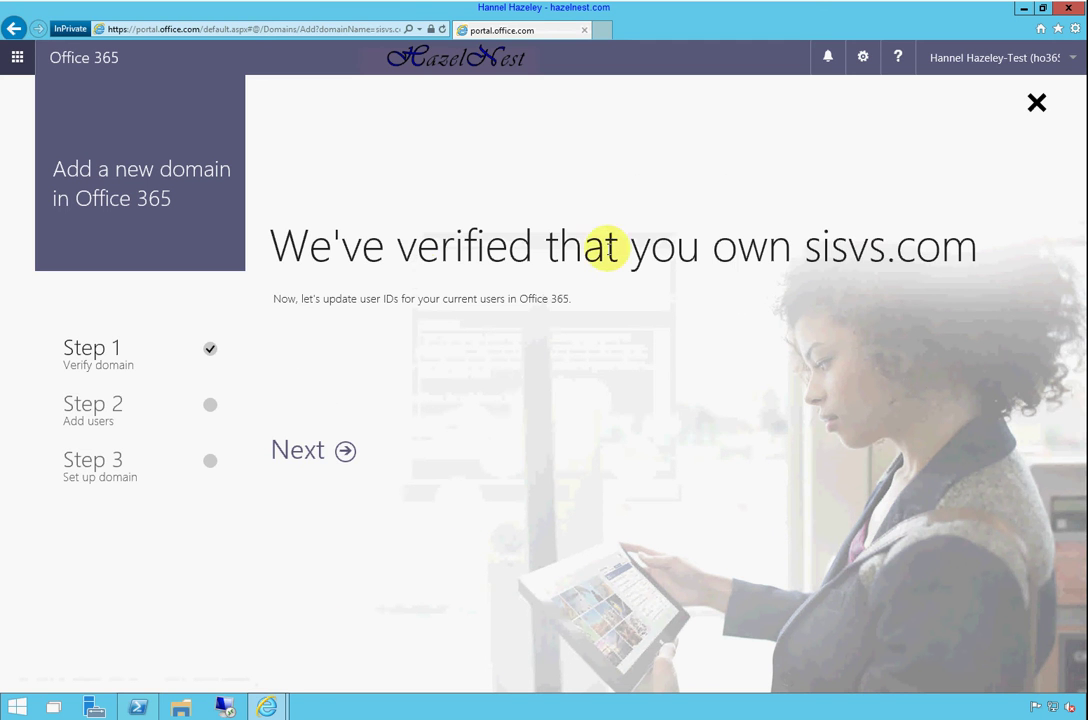
left_click(311, 453)
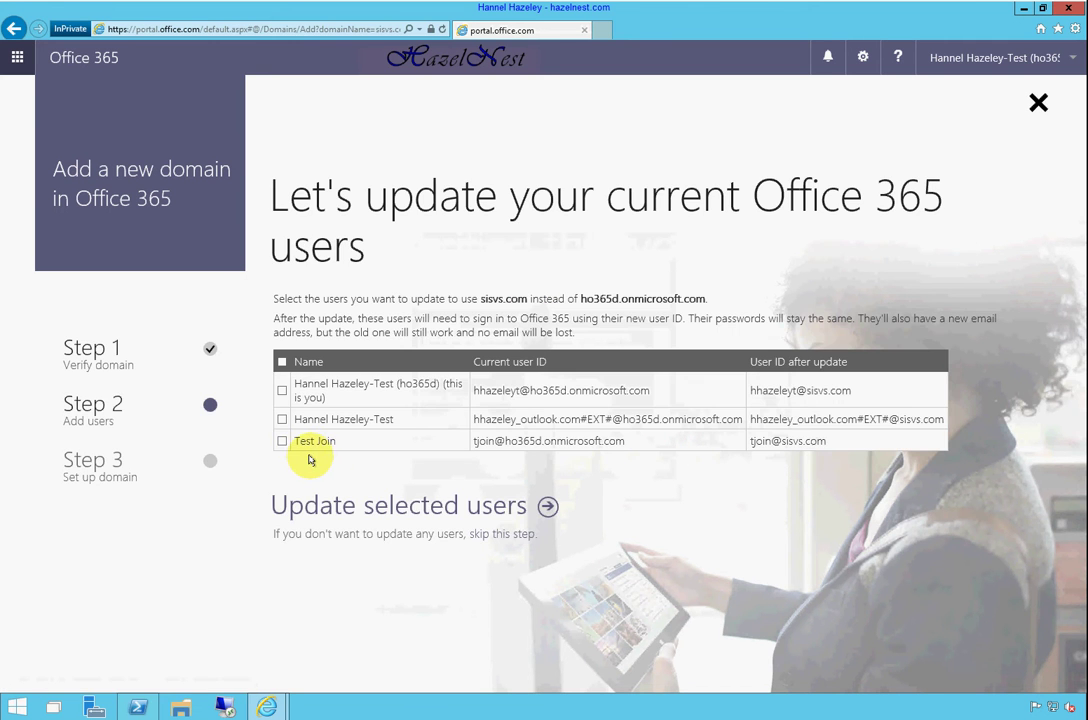
left_click(500, 535)
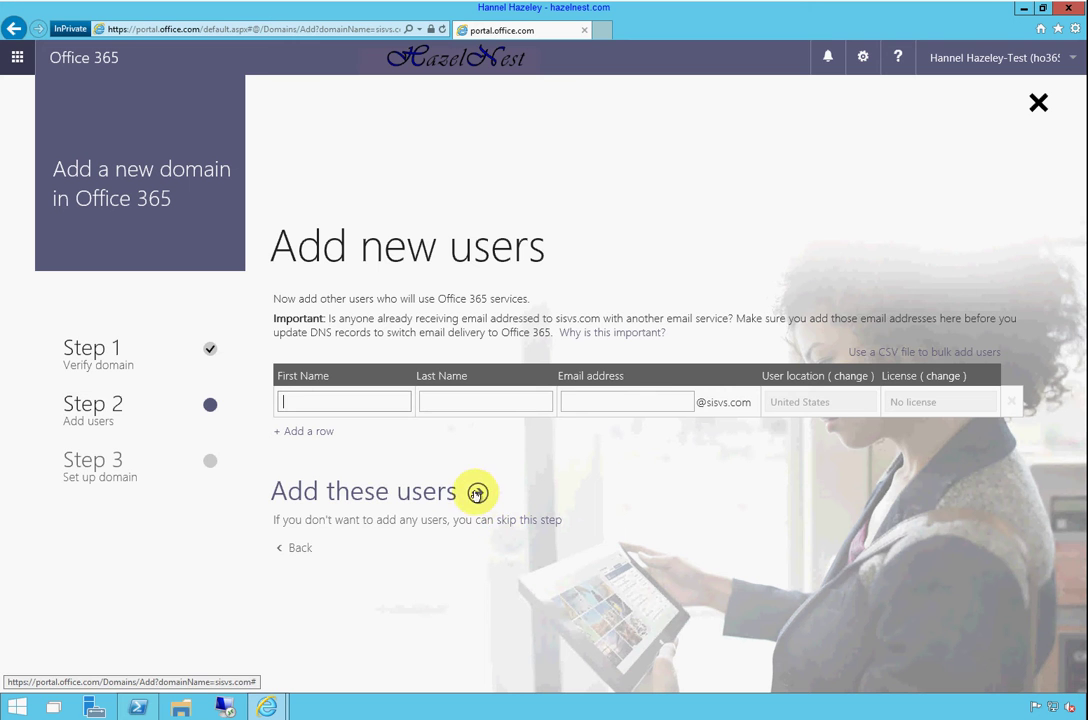
left_click(518, 520)
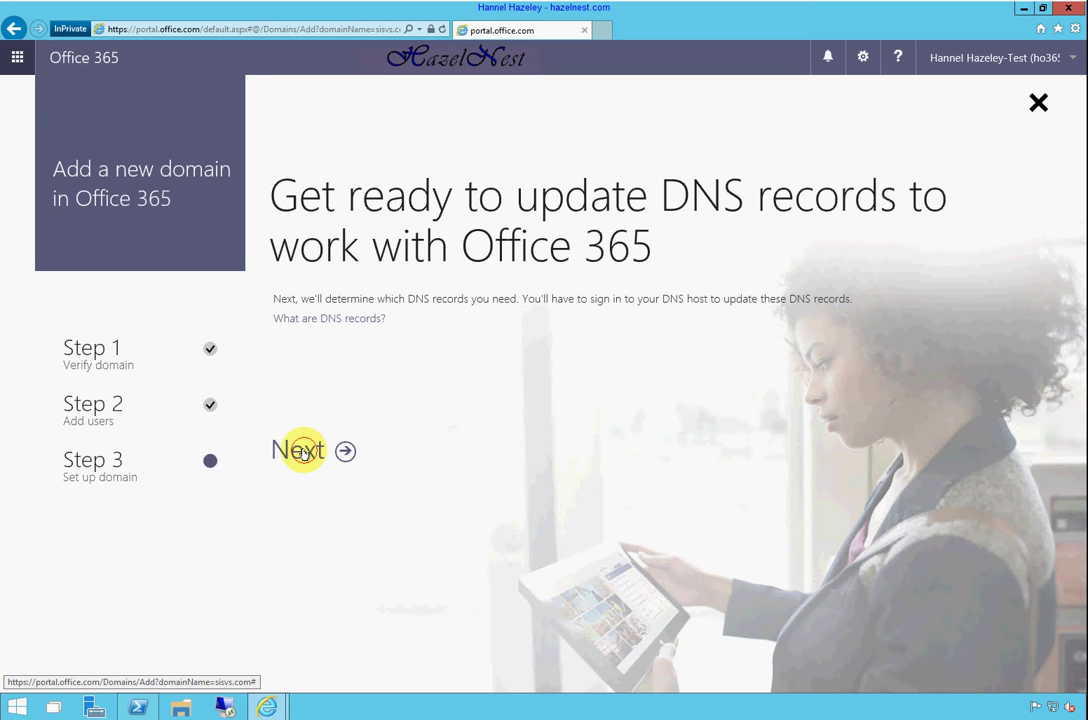
Choose to manage DNS yourself and deselect Outlook on the web, Skype for Business and MDM
left_click(300, 452)
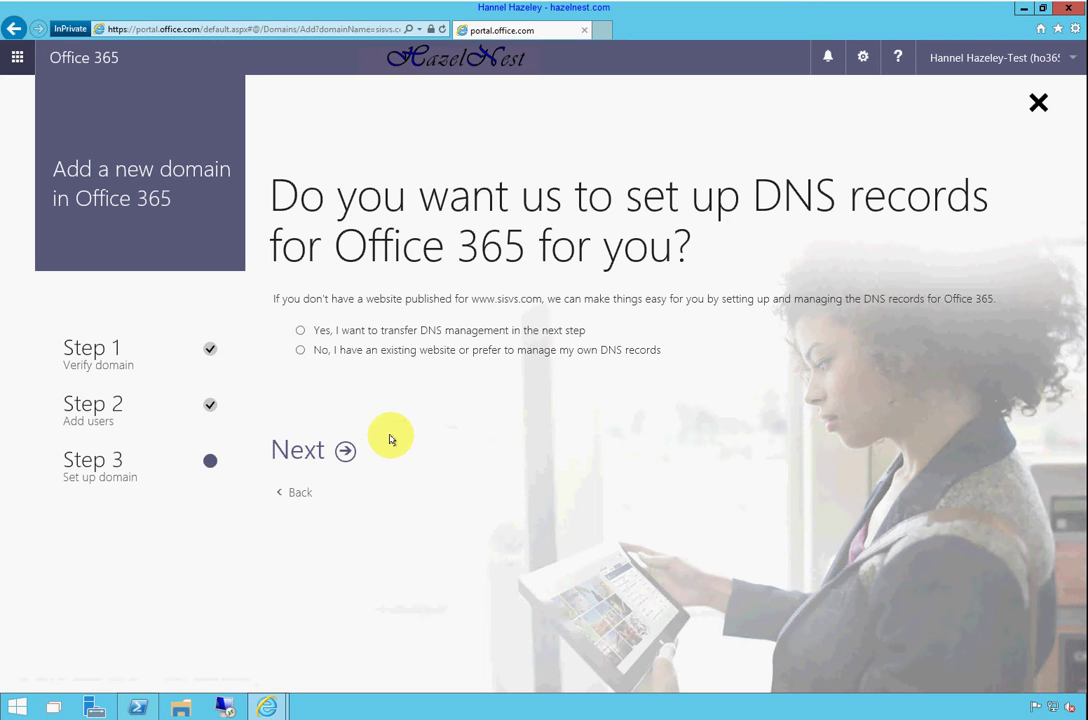
left_click(378, 358)
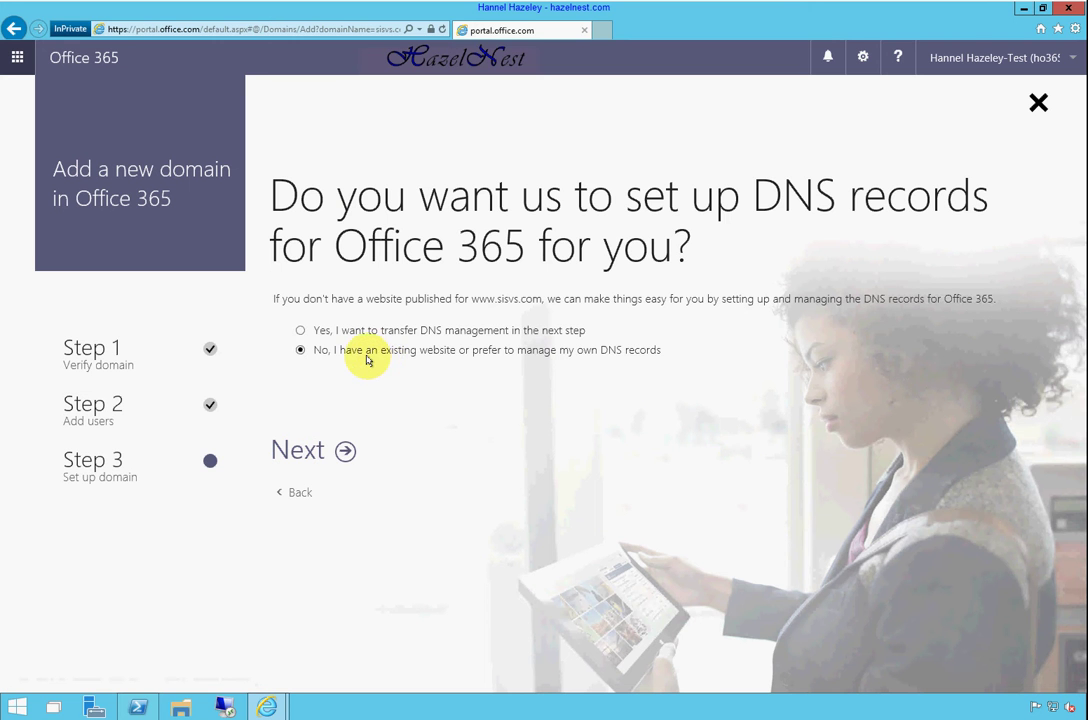
left_click(345, 452)
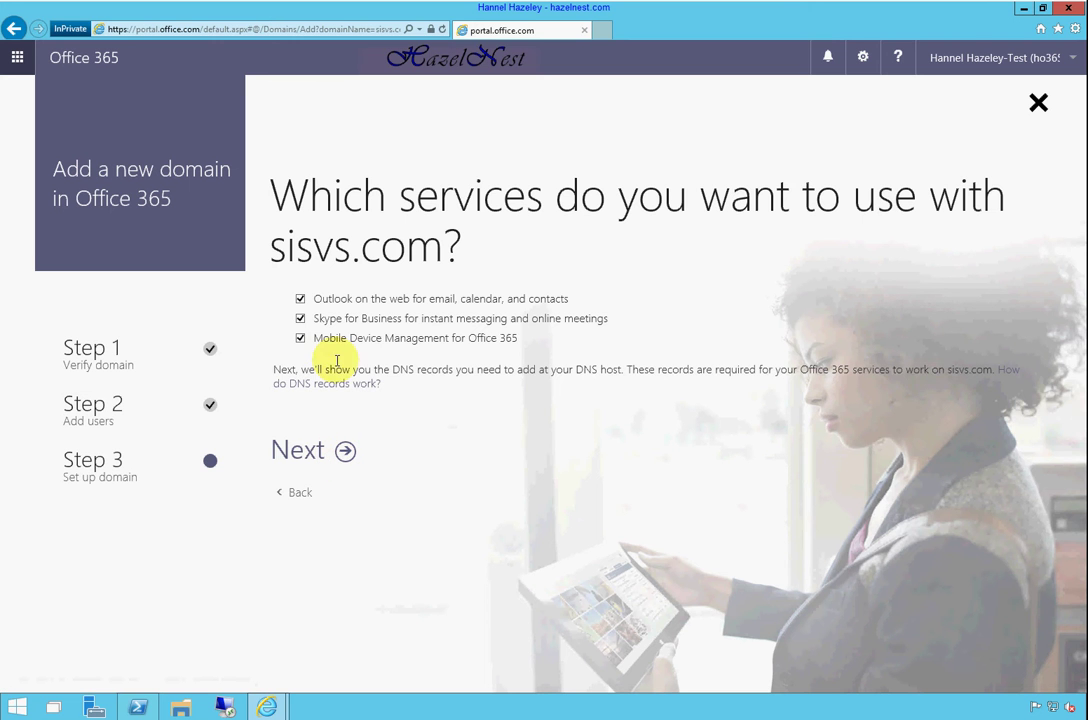
left_click(300, 298)
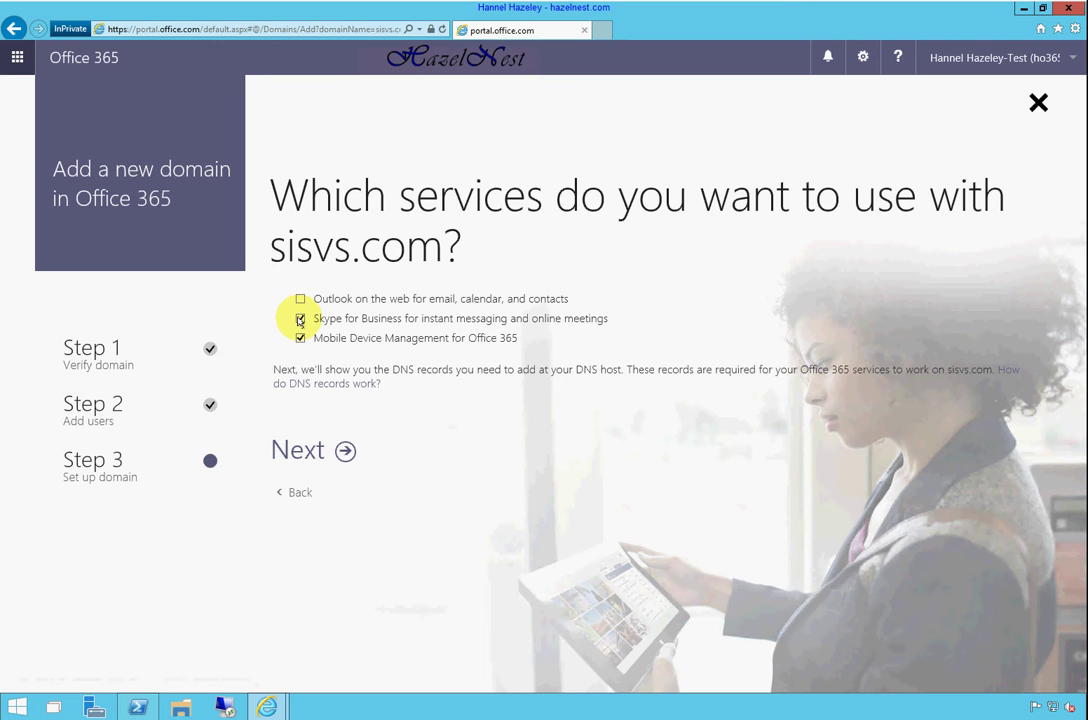
left_click(300, 318)
left_click(300, 338)
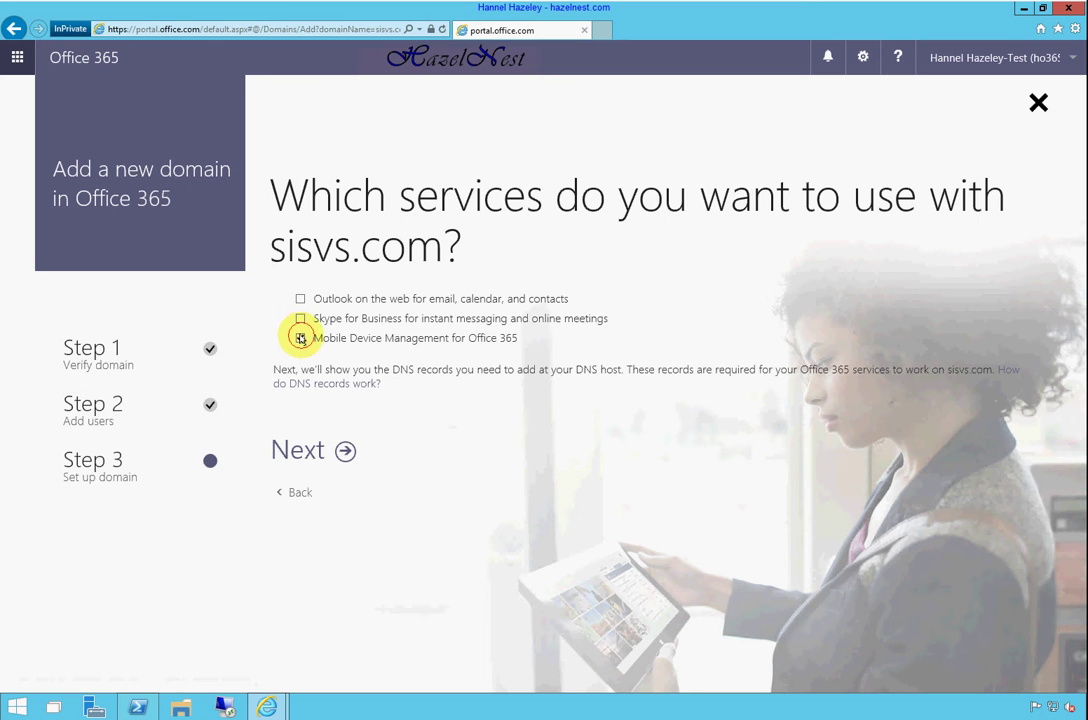
left_click(345, 450)
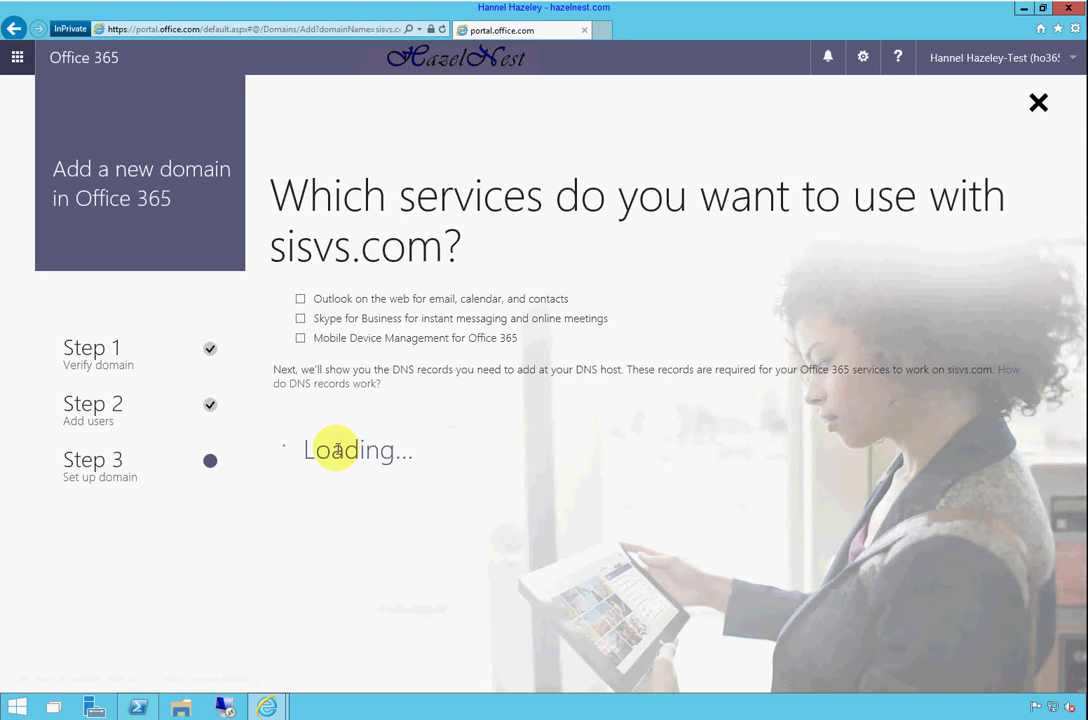
Finish the wizard so sisvs.com shows Setup complete, and expand the USERS section
left_click(352, 450)
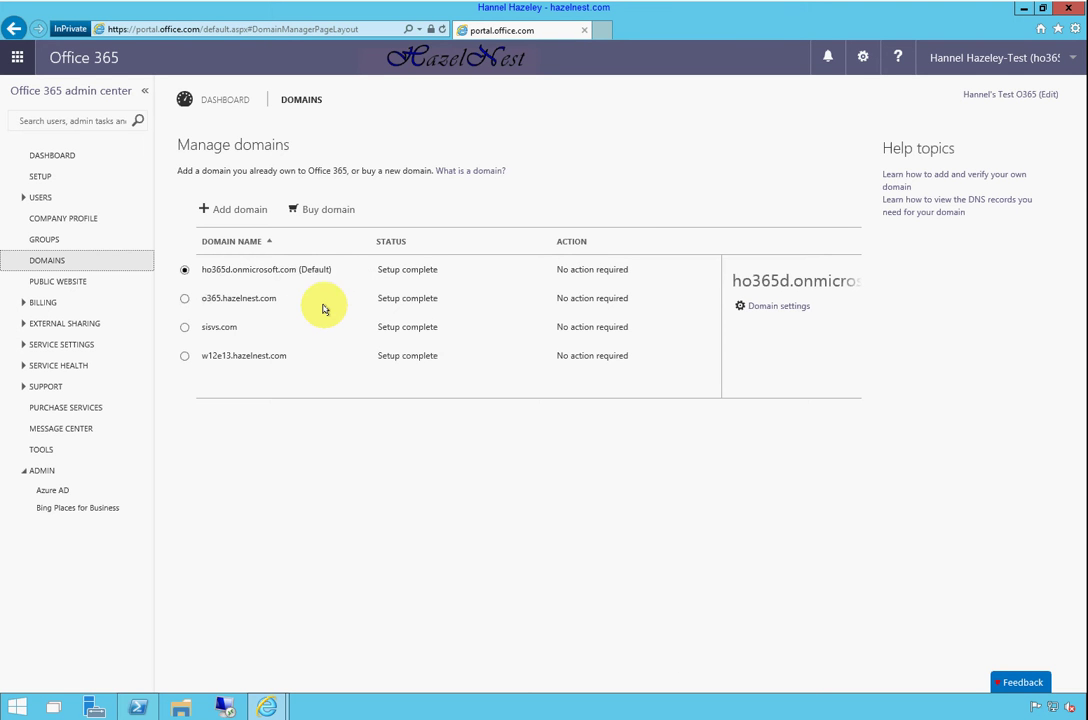
left_click(37, 198)
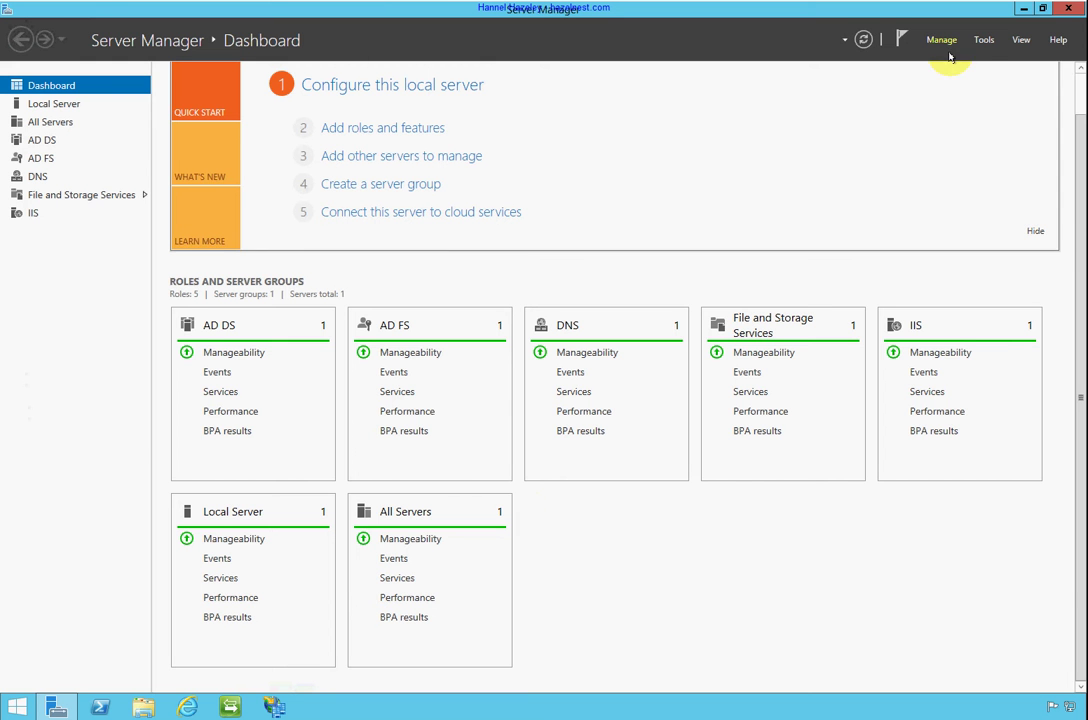
Launch AD Domains and Trusts and AD Users and Computers from Server Manager's tools
left_click(984, 40)
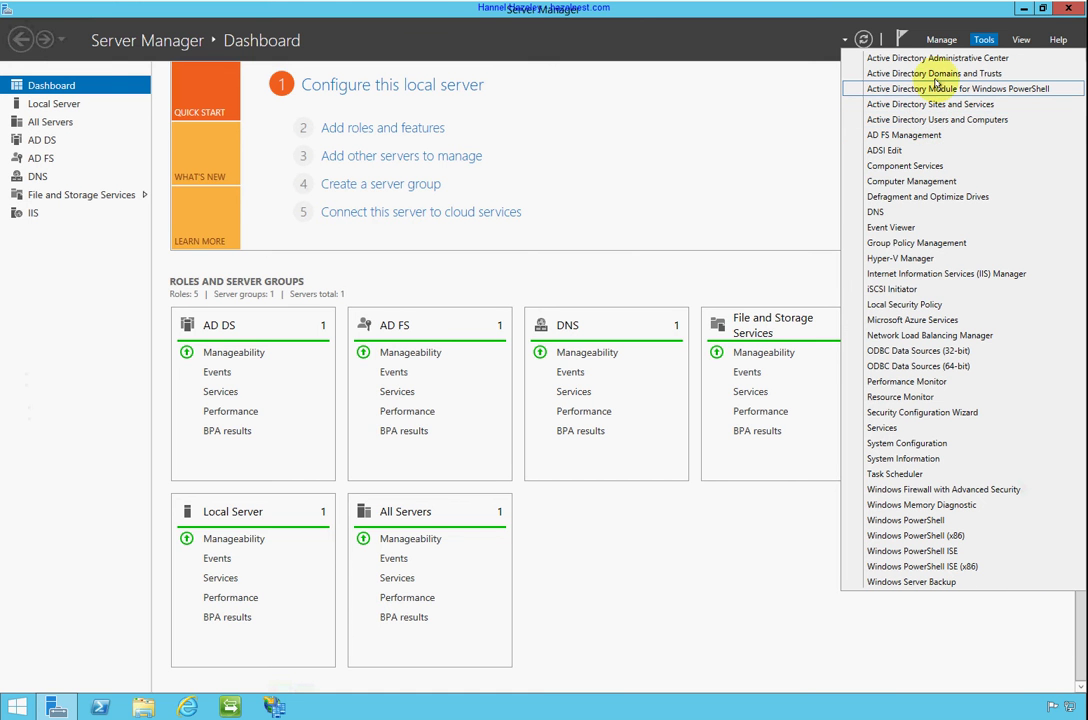
left_click(938, 76)
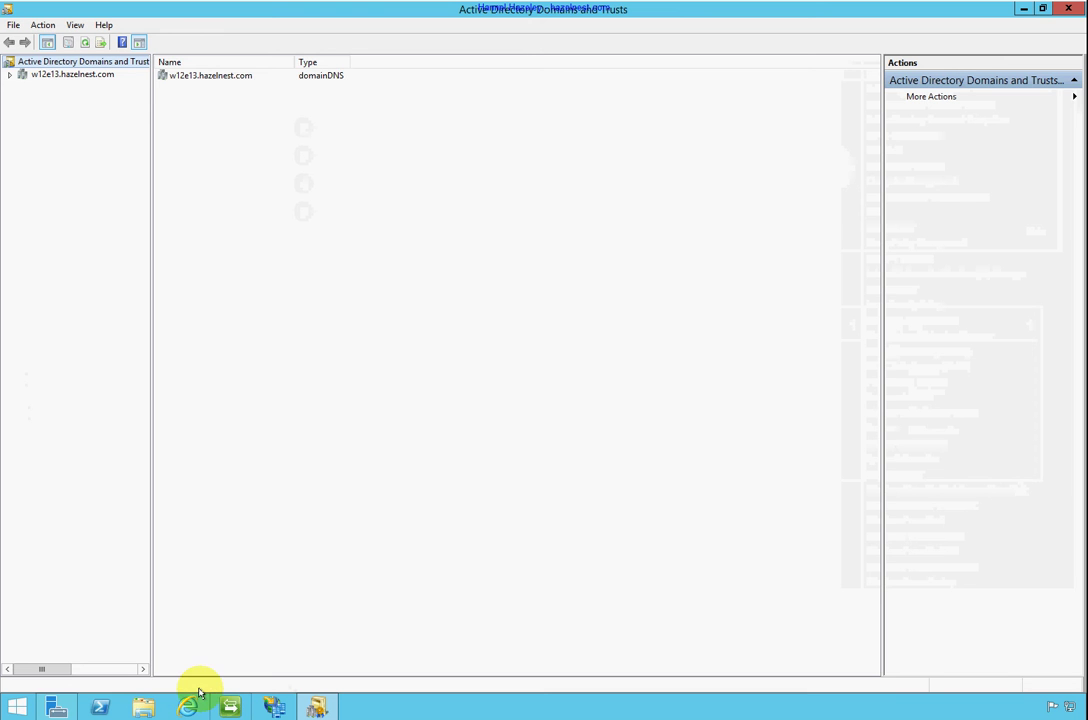
left_click(75, 708)
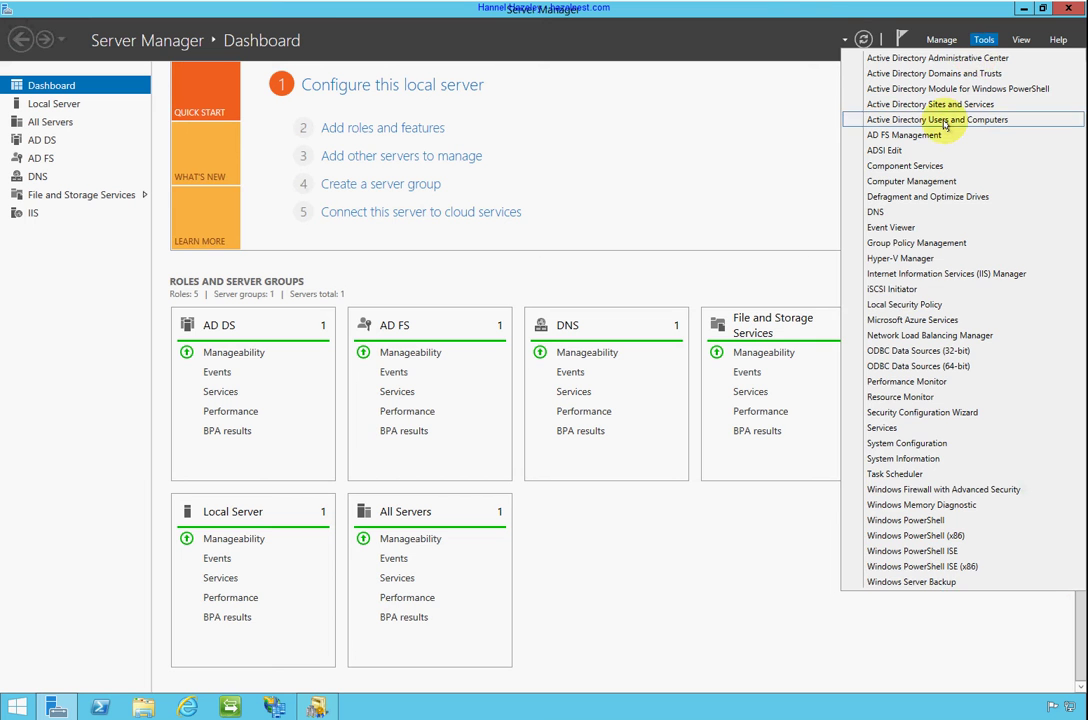
left_click(943, 120)
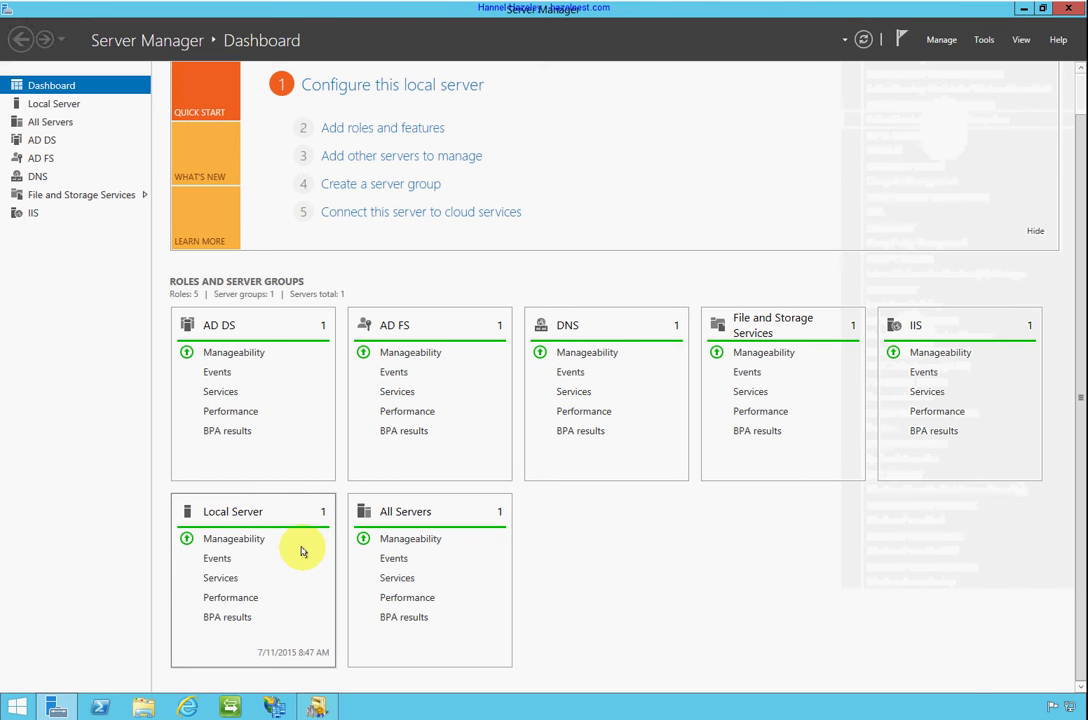
left_click(273, 708)
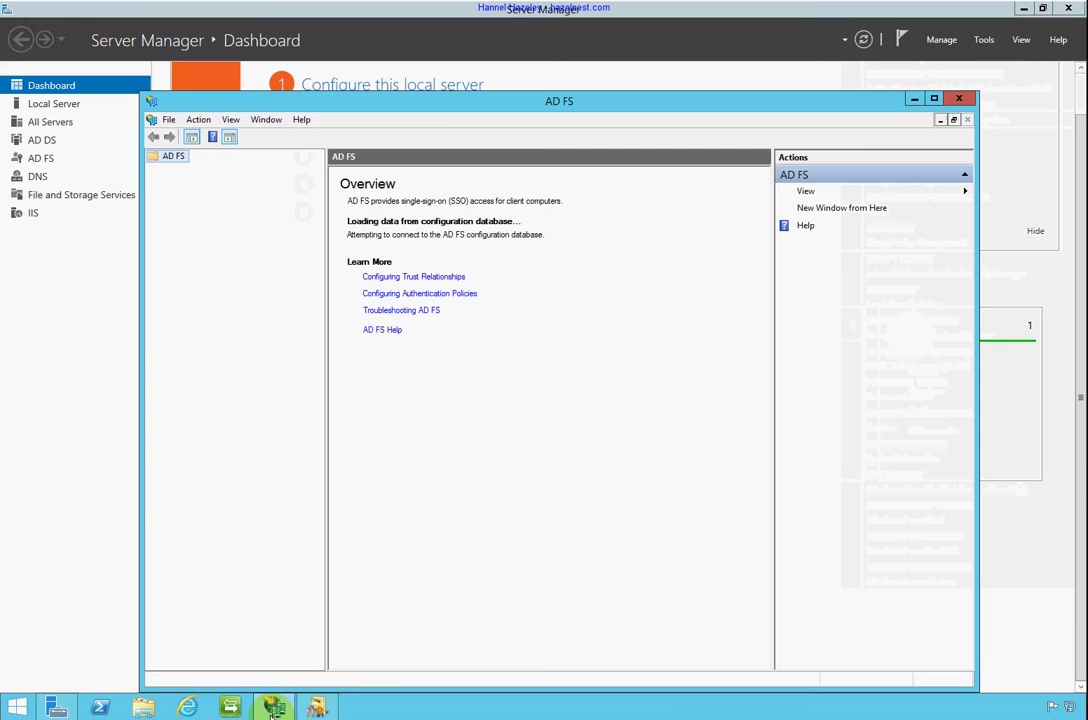
left_click(320, 708)
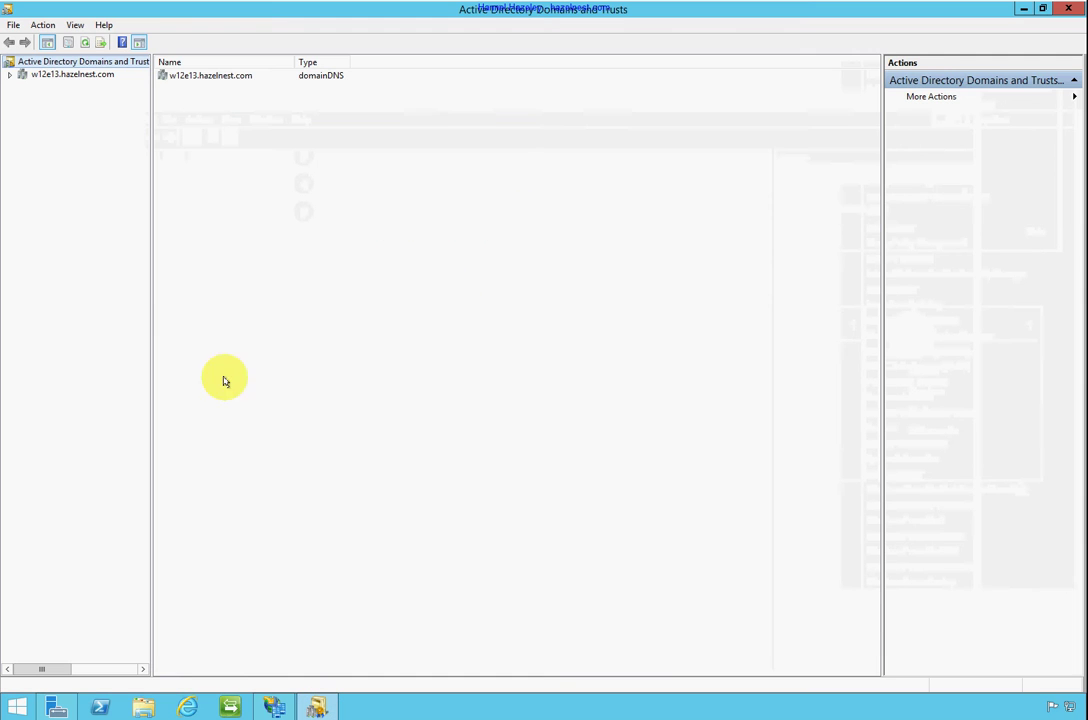
Manage w12e13.hazelnest.com, then open the root node's UPN suffix properties
right_click(80, 75)
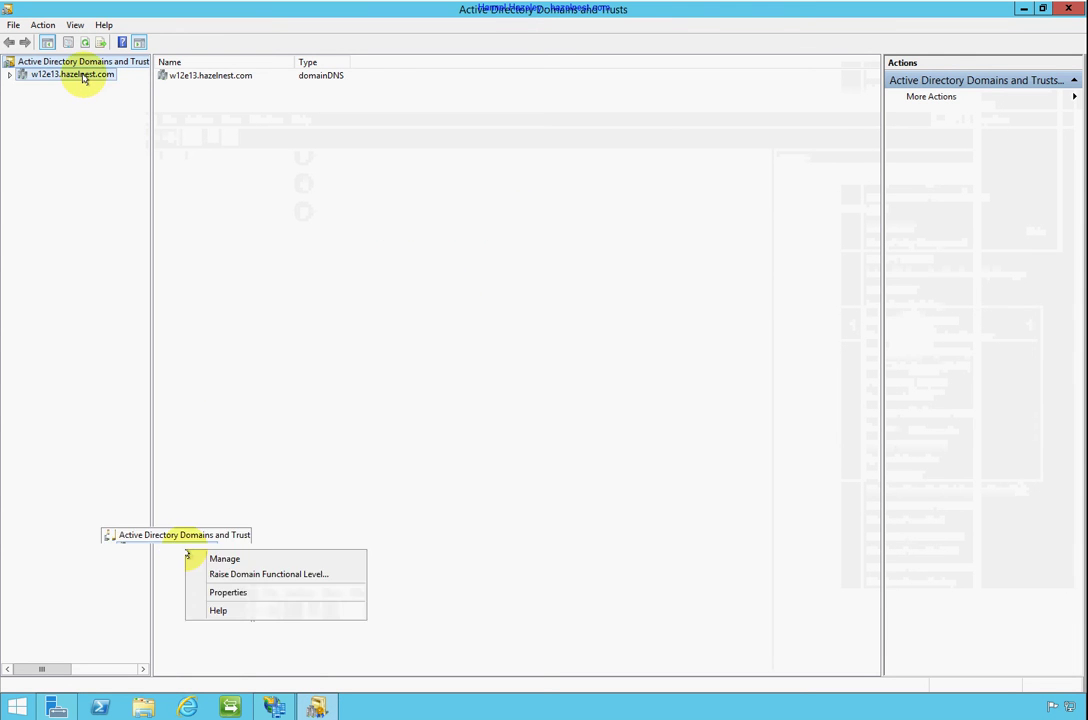
left_click(139, 87)
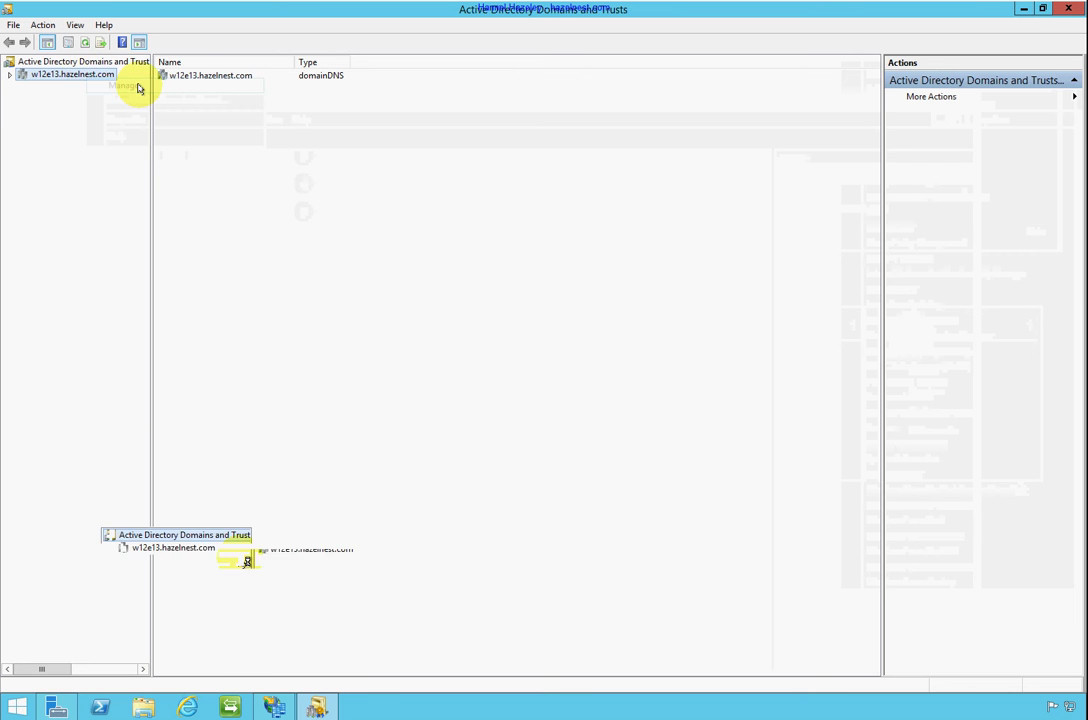
right_click(30, 62)
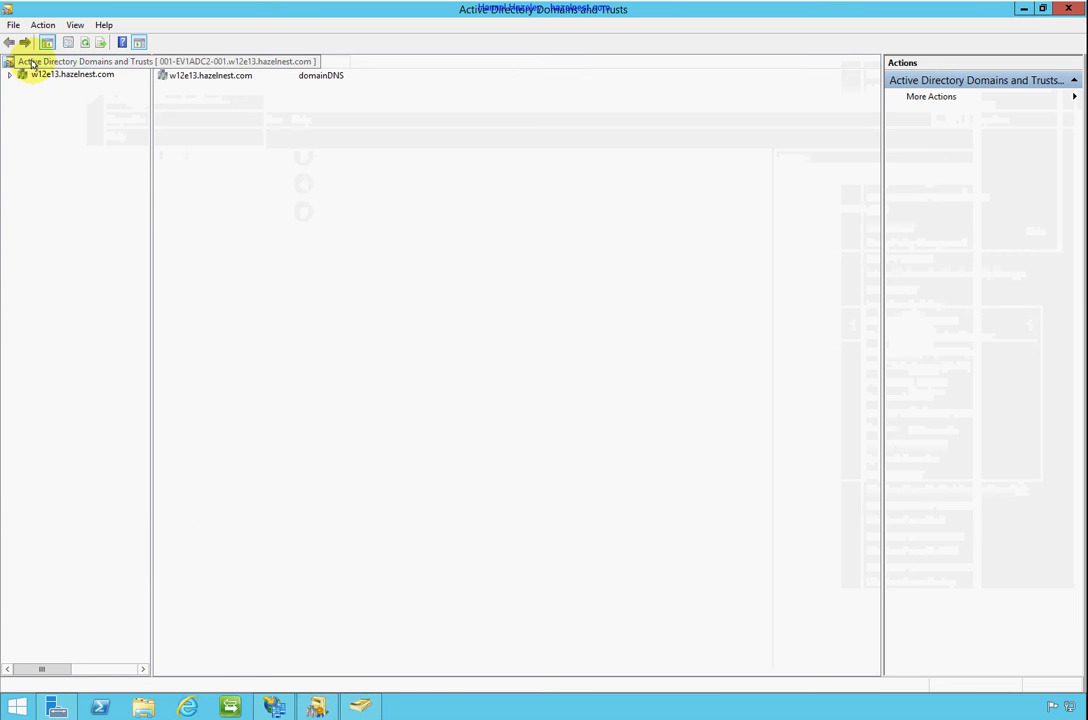
left_click(92, 188)
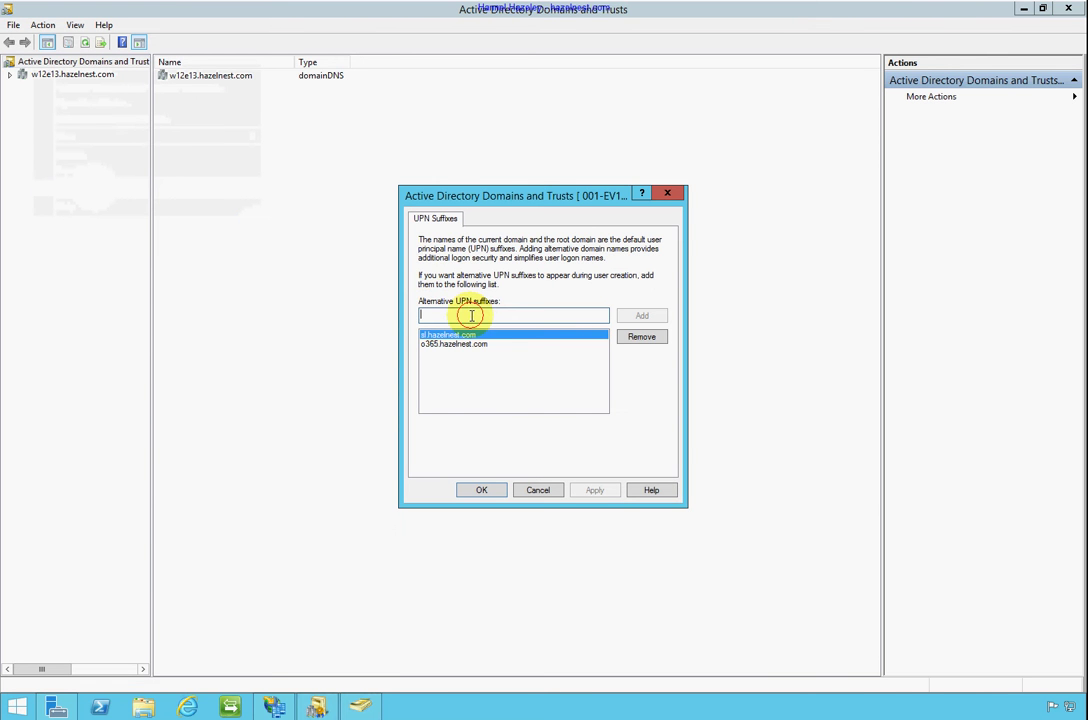
Add sisvs.com to the alternative UPN suffixes, apply, and close the dialog
type("slsvs")
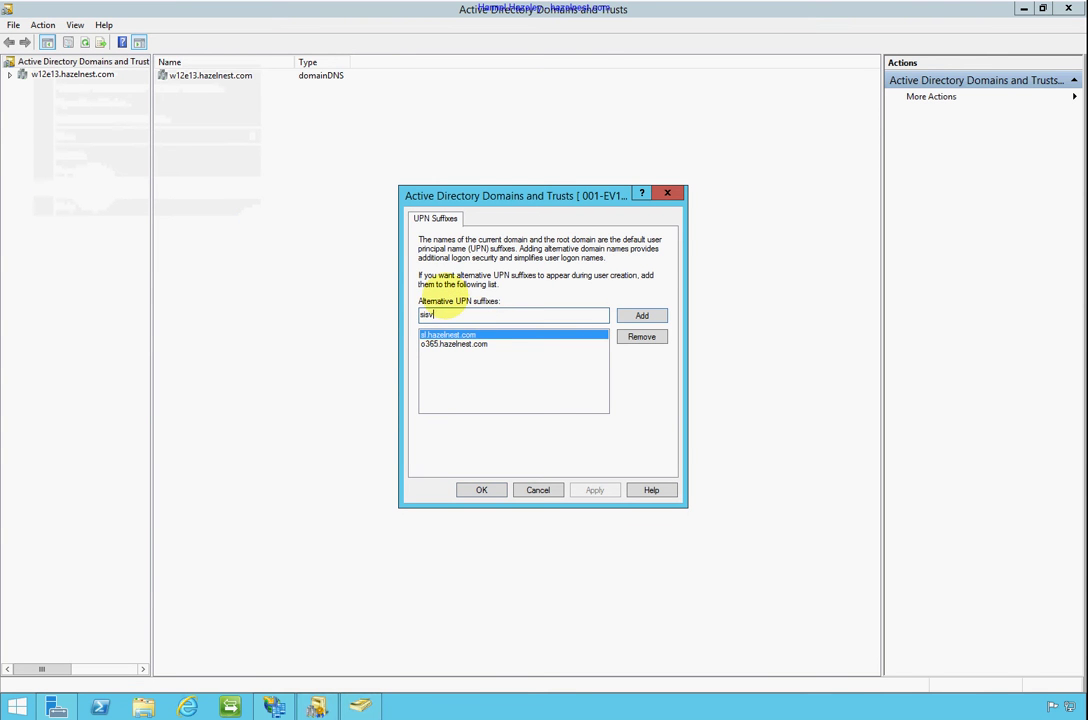
type(".")
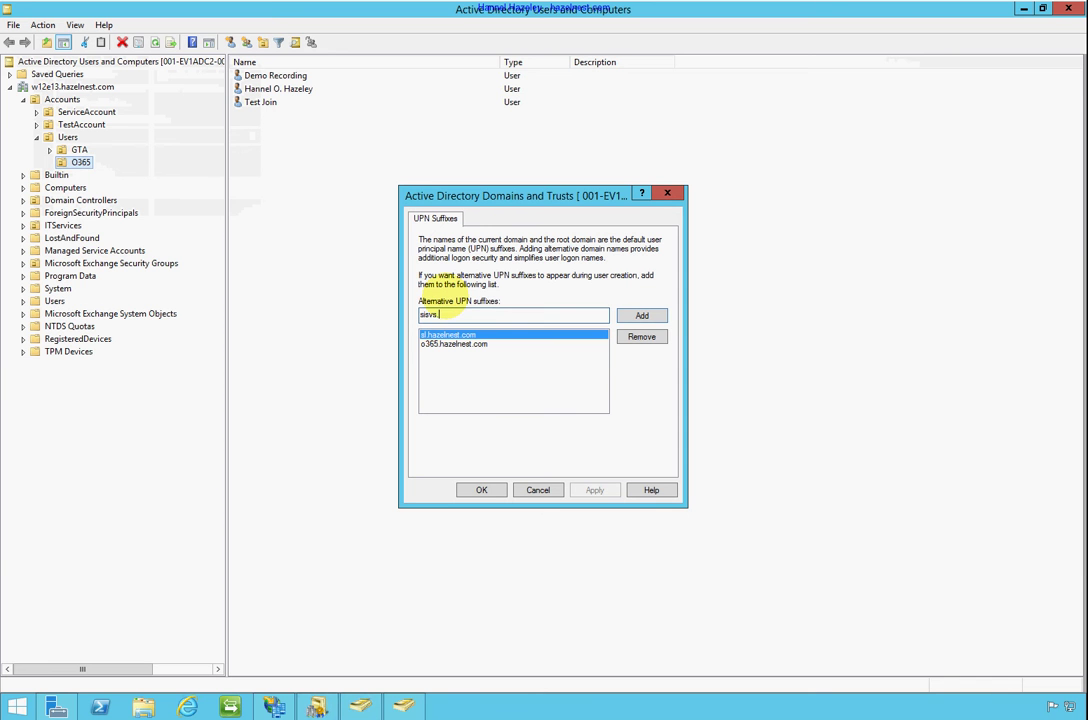
type("com")
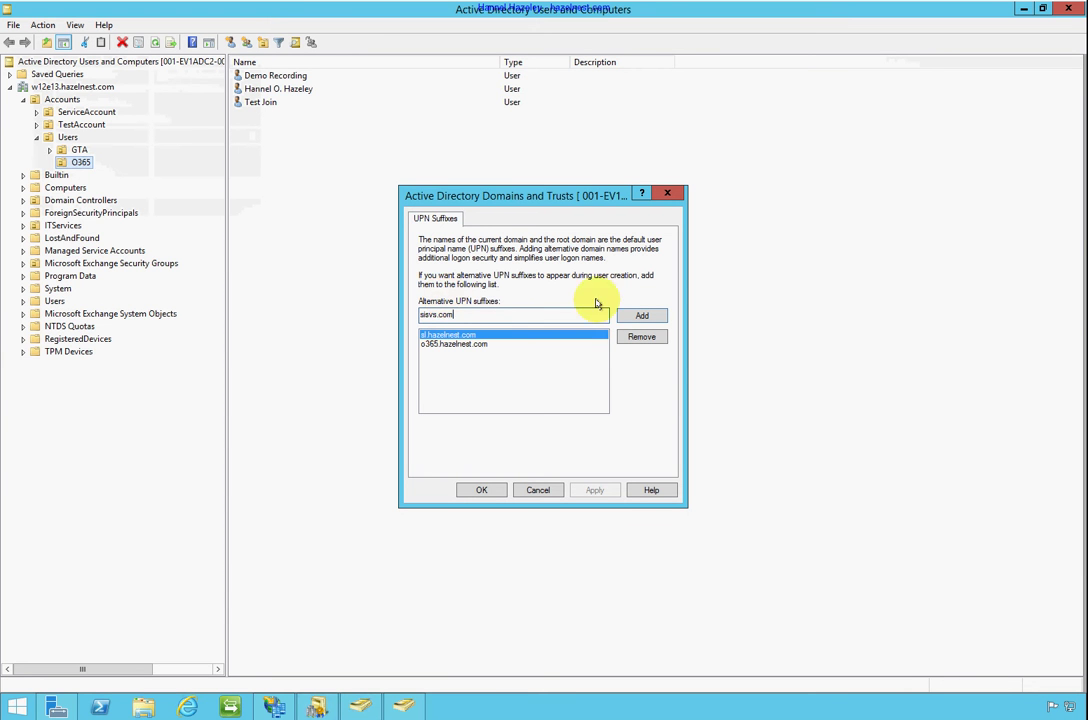
left_click(642, 316)
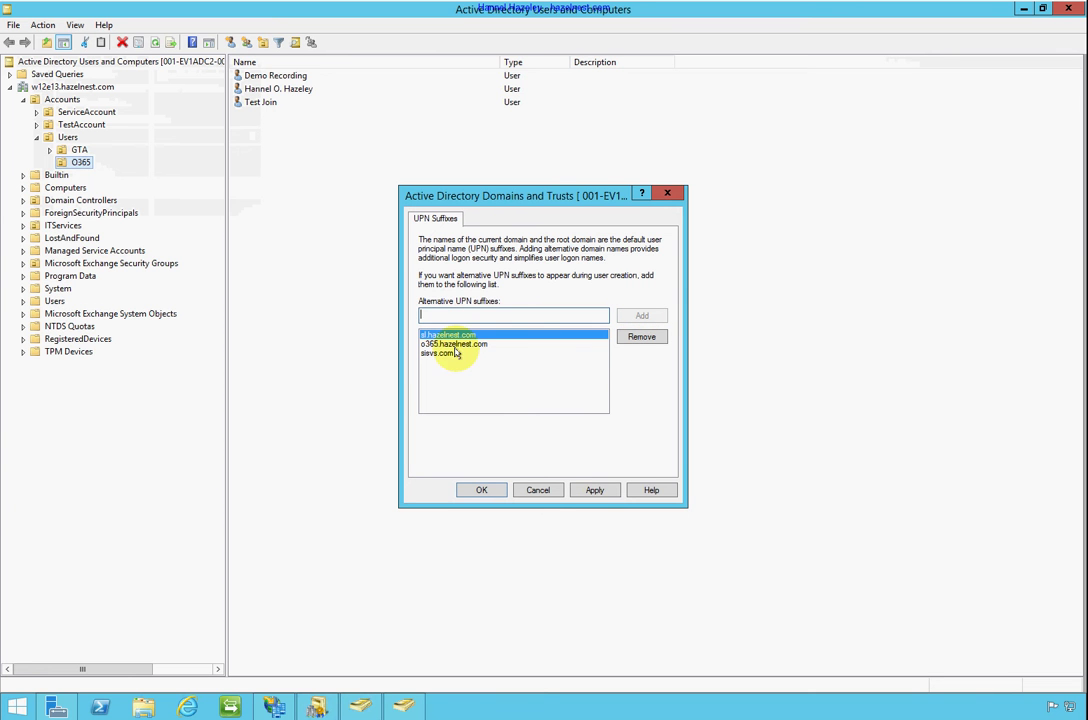
left_click(597, 492)
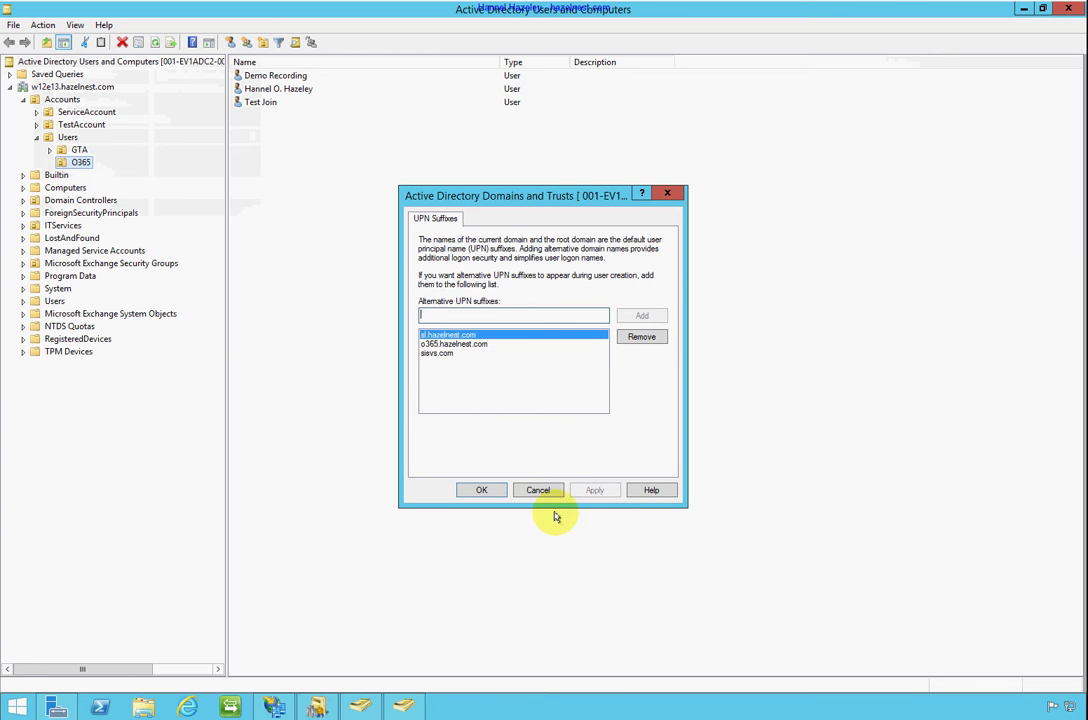
left_click(483, 491)
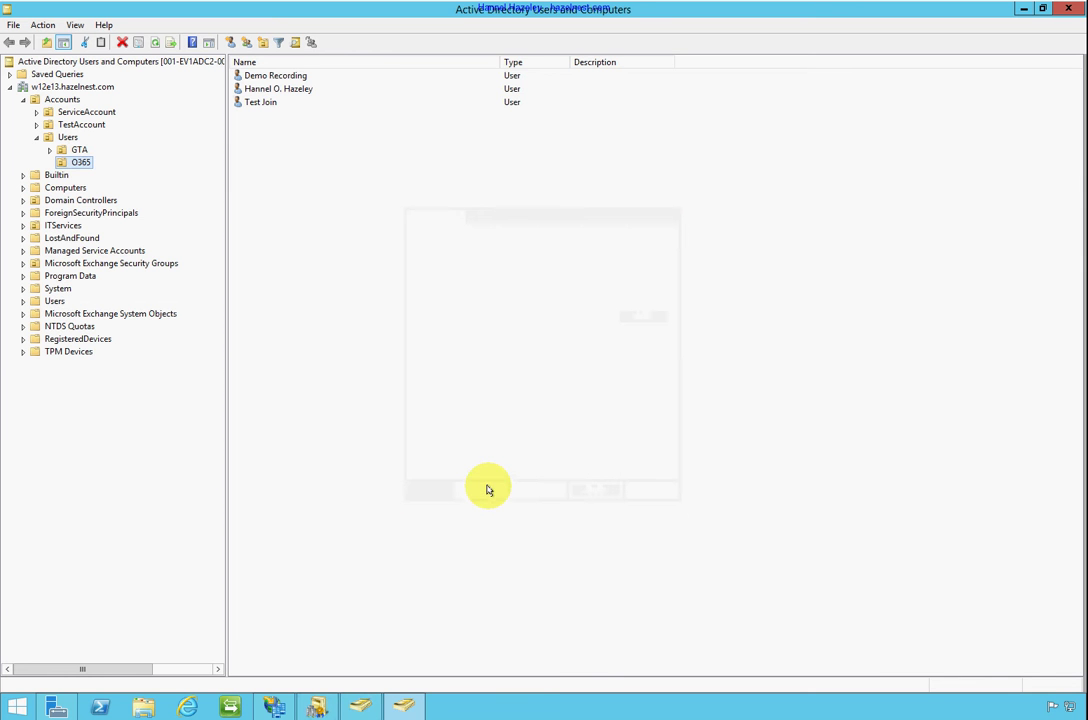
Close the Domains and Trusts console and return to Active Directory Users and Computers
left_click(404, 708)
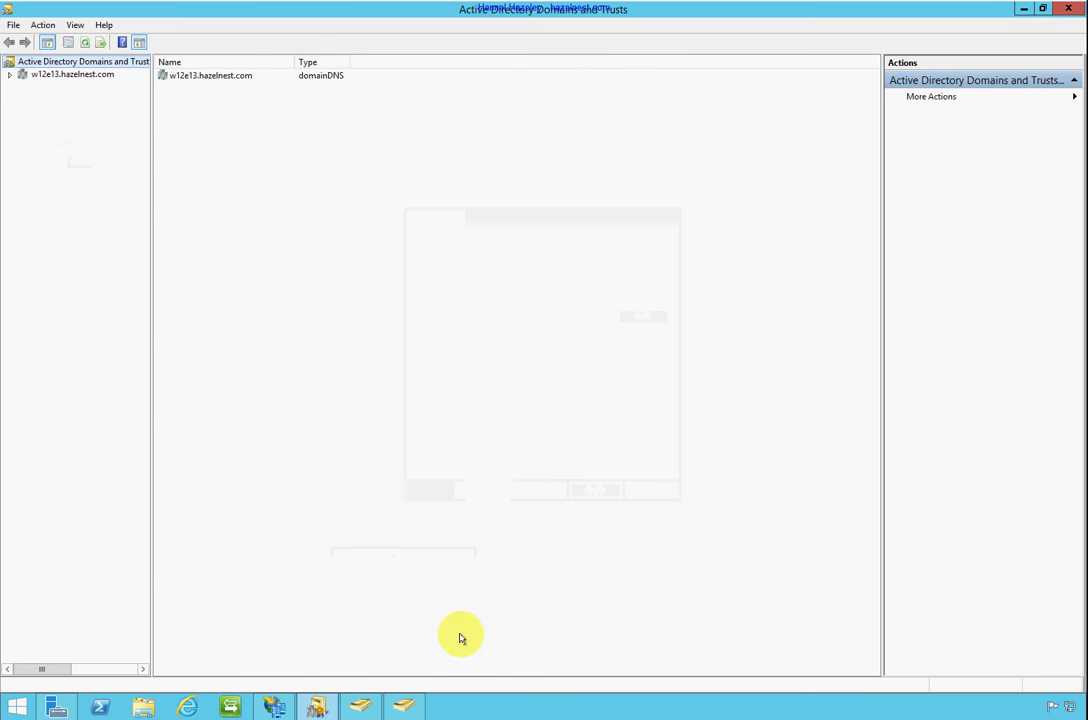
left_click(1069, 14)
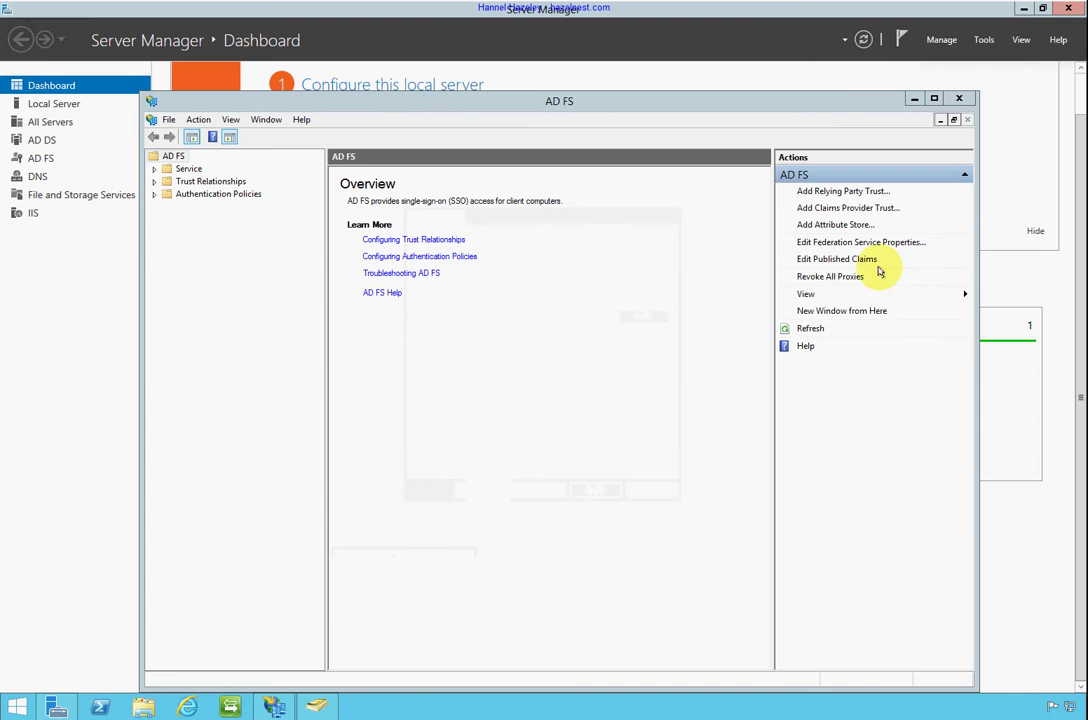
left_click(319, 708)
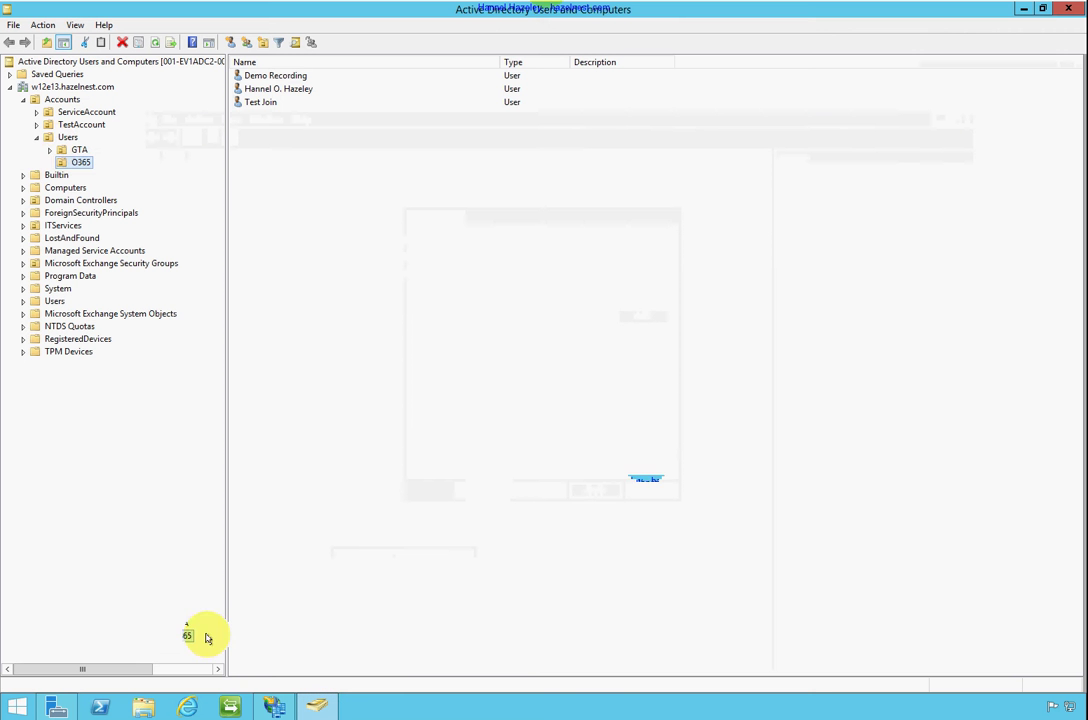
Create a new organizational unit named SISVS inside the Accounts > Users container
left_click(66, 137)
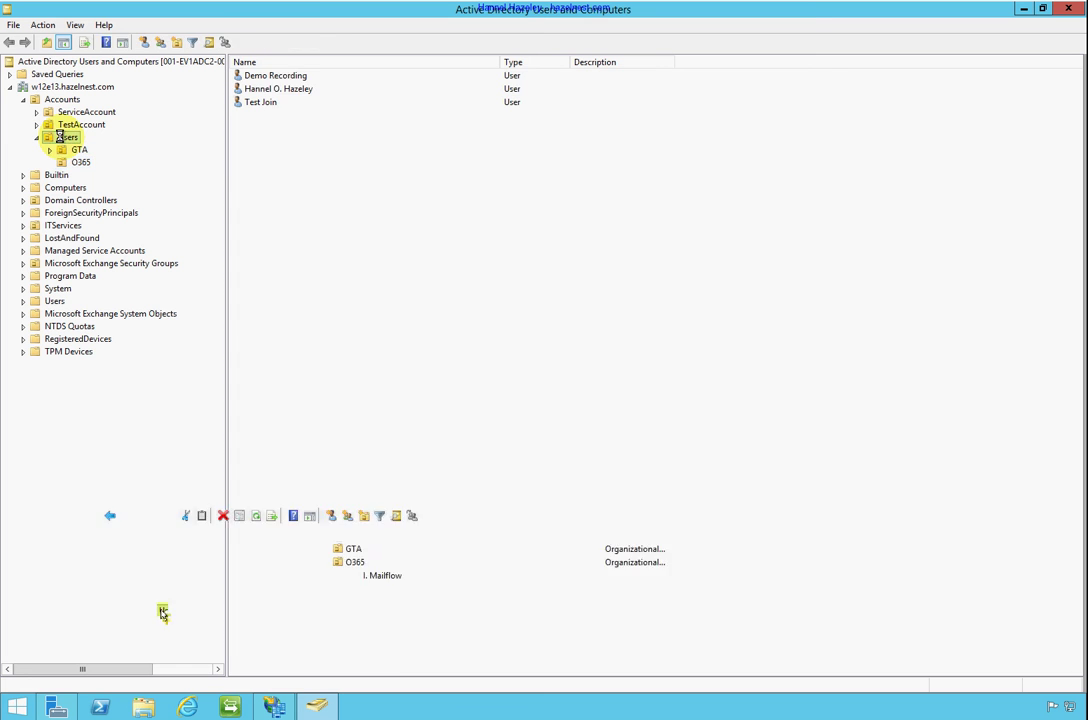
left_click(316, 231)
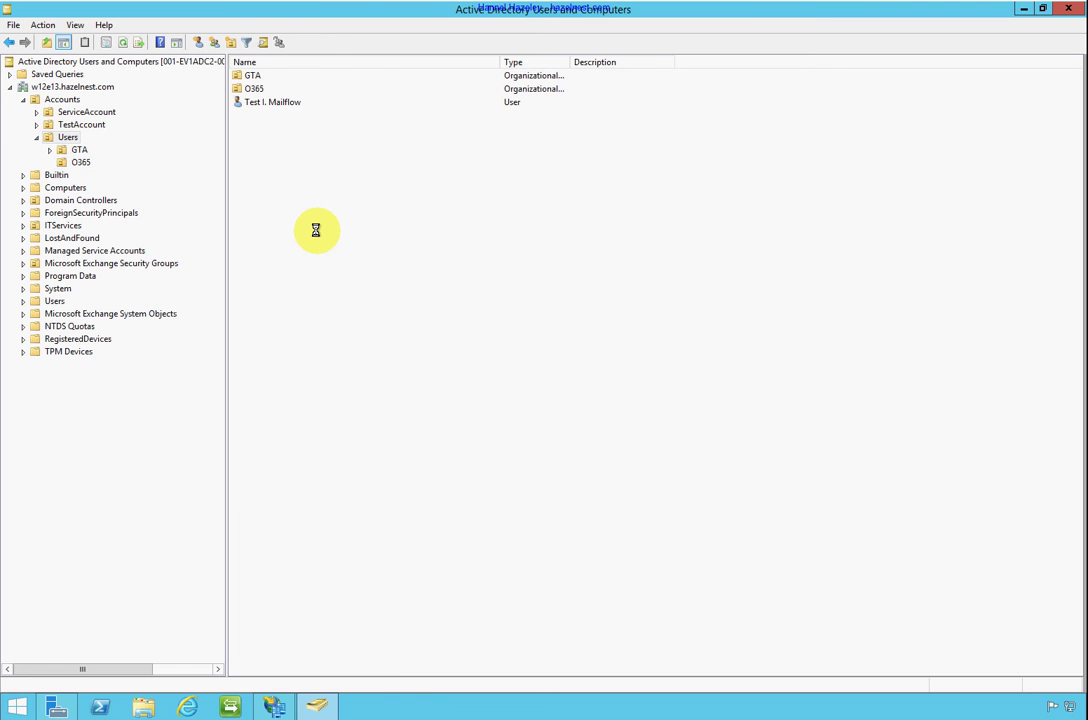
right_click(302, 214)
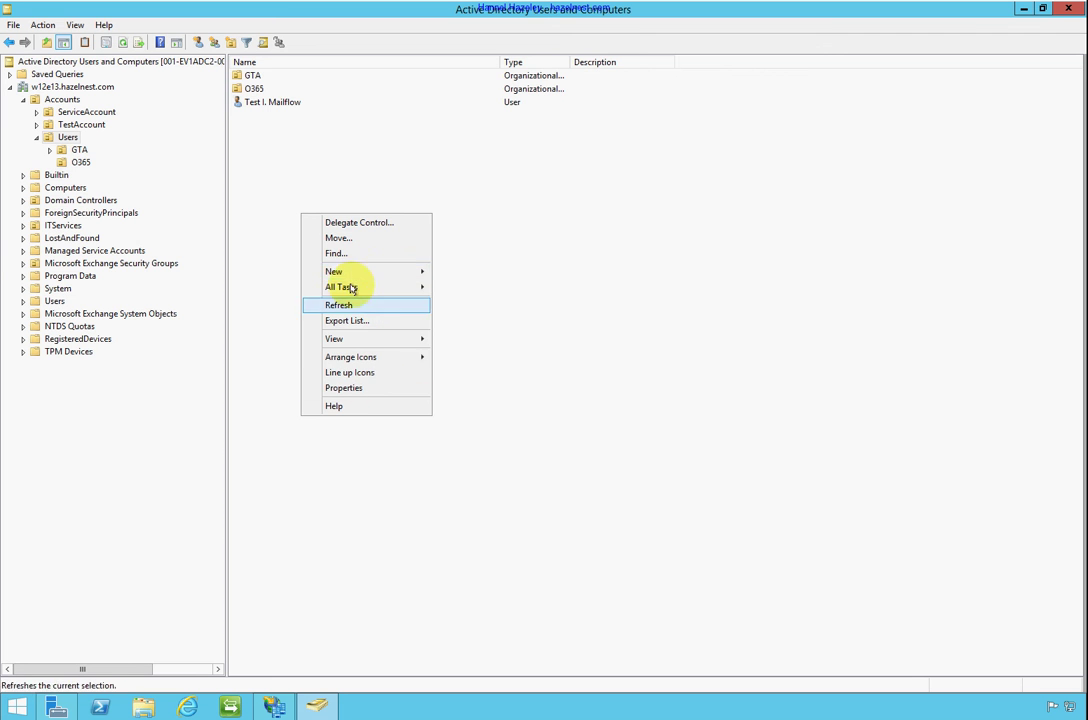
mouse_move(357, 272)
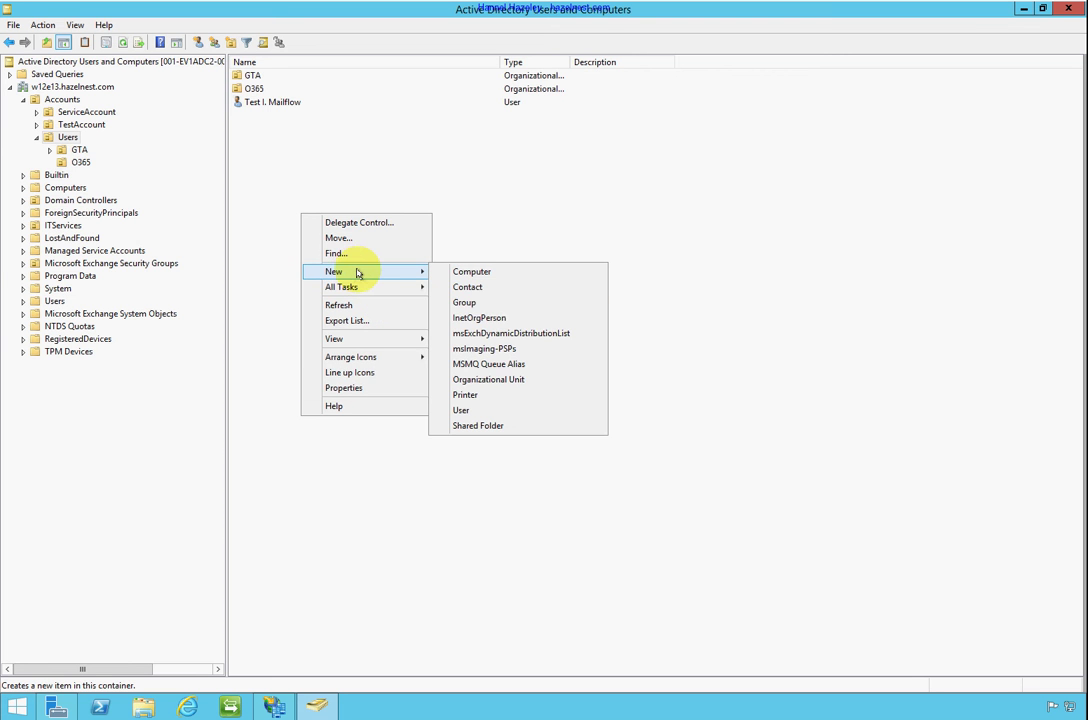
left_click(492, 380)
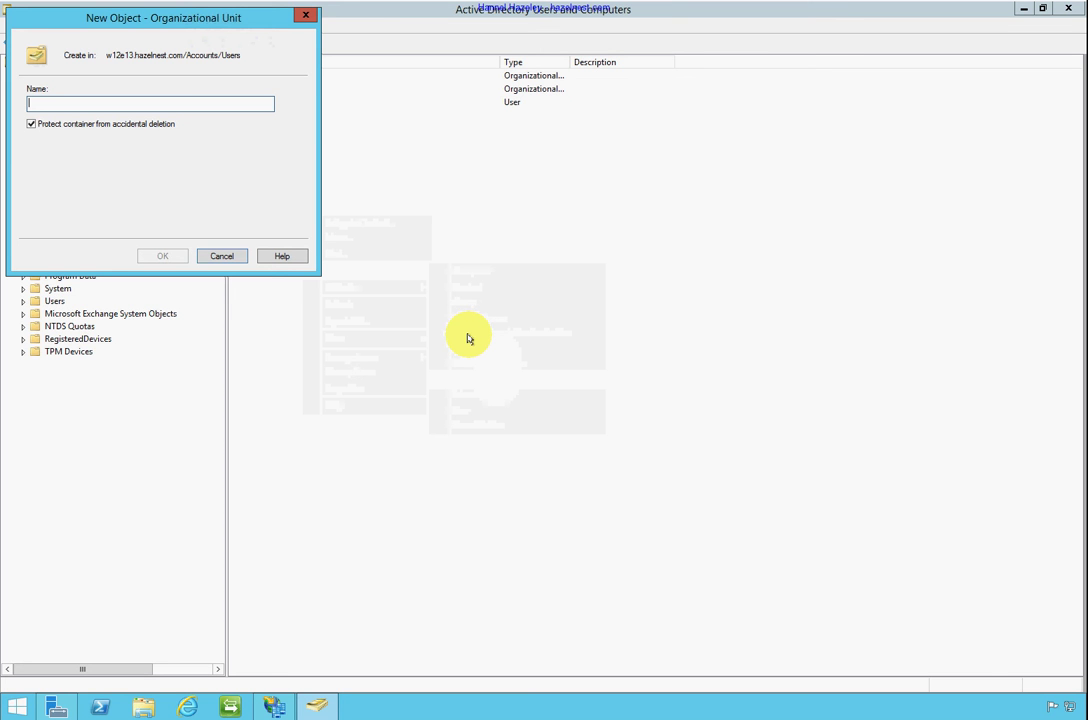
type("S")
key("BackSpace")
type("S")
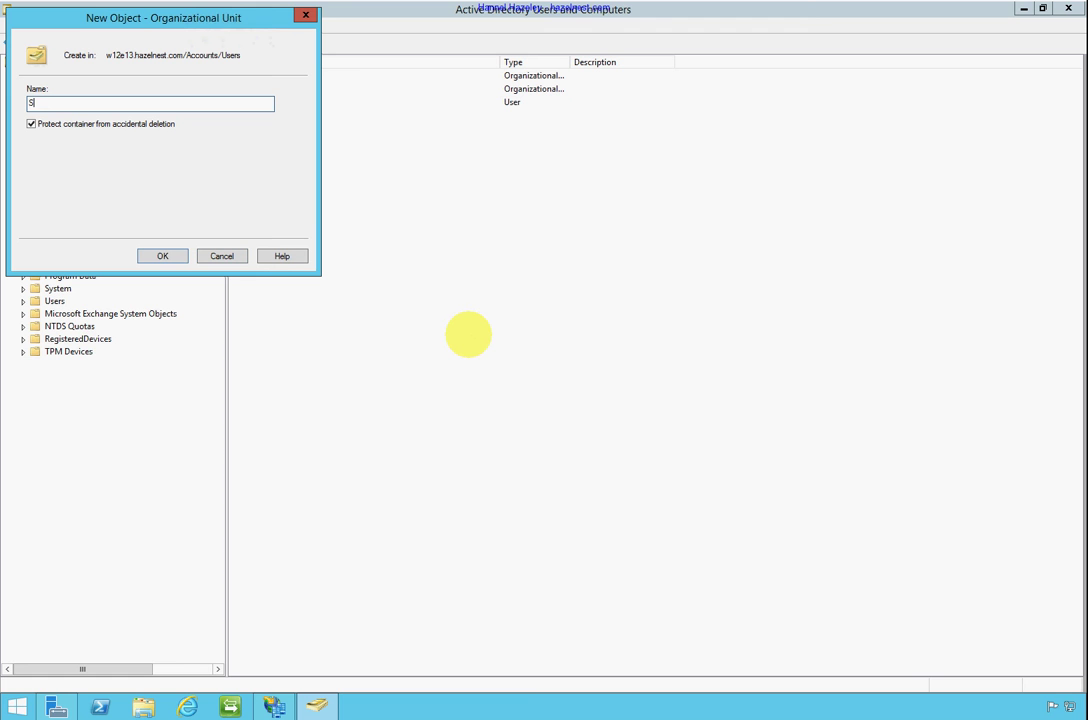
type("IM")
key("BackSpace")
type("SVS")
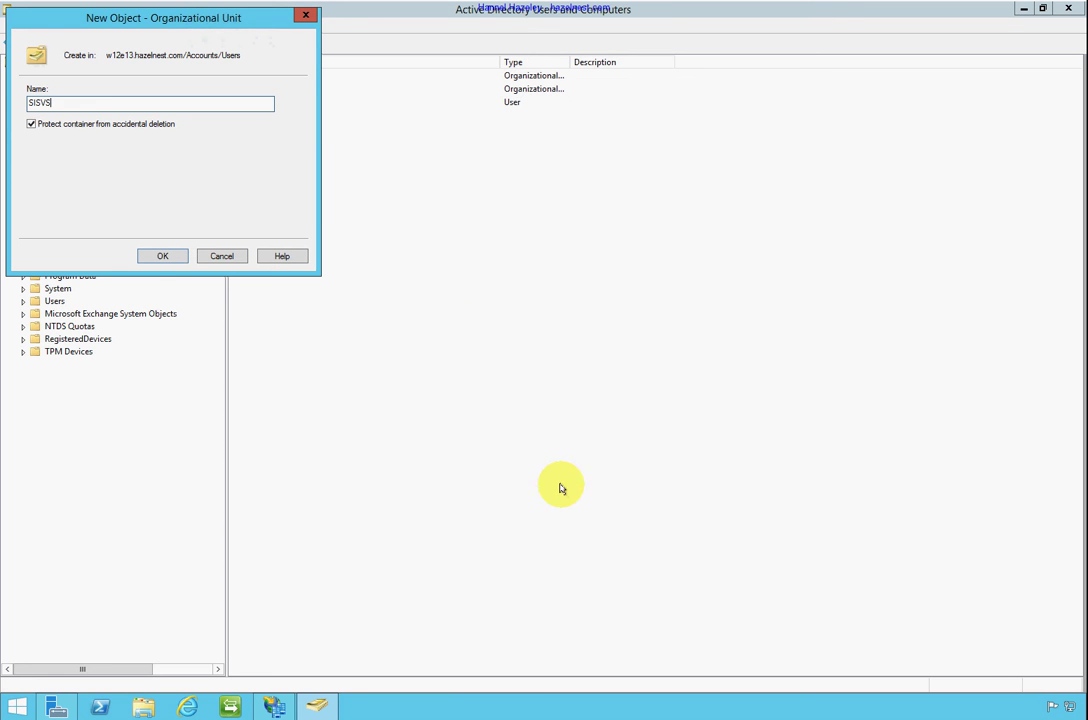
left_click(161, 256)
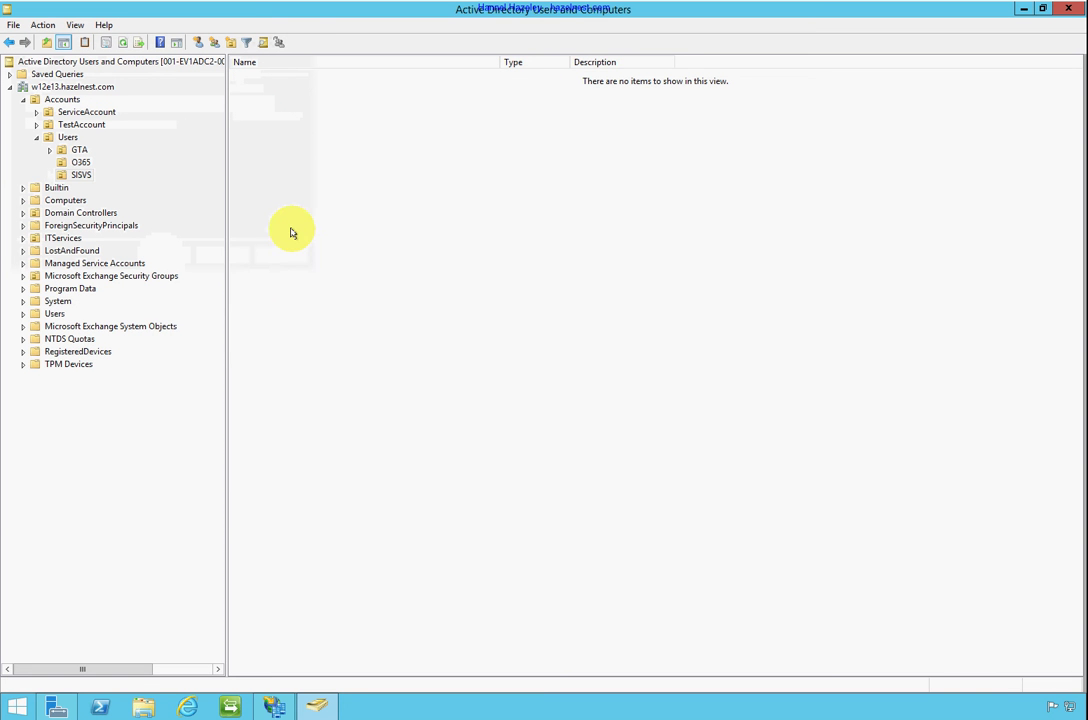
Start a new user in SISVS, entering first and last name and appending '(SISVS)' to the full name
right_click(300, 199)
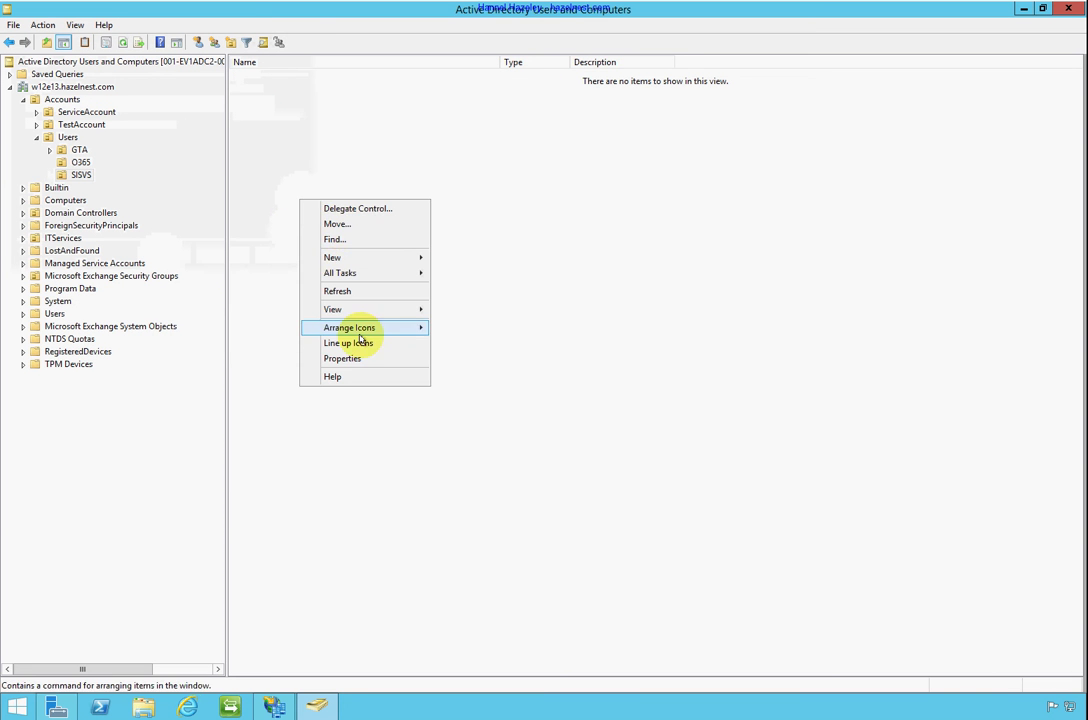
mouse_move(375, 261)
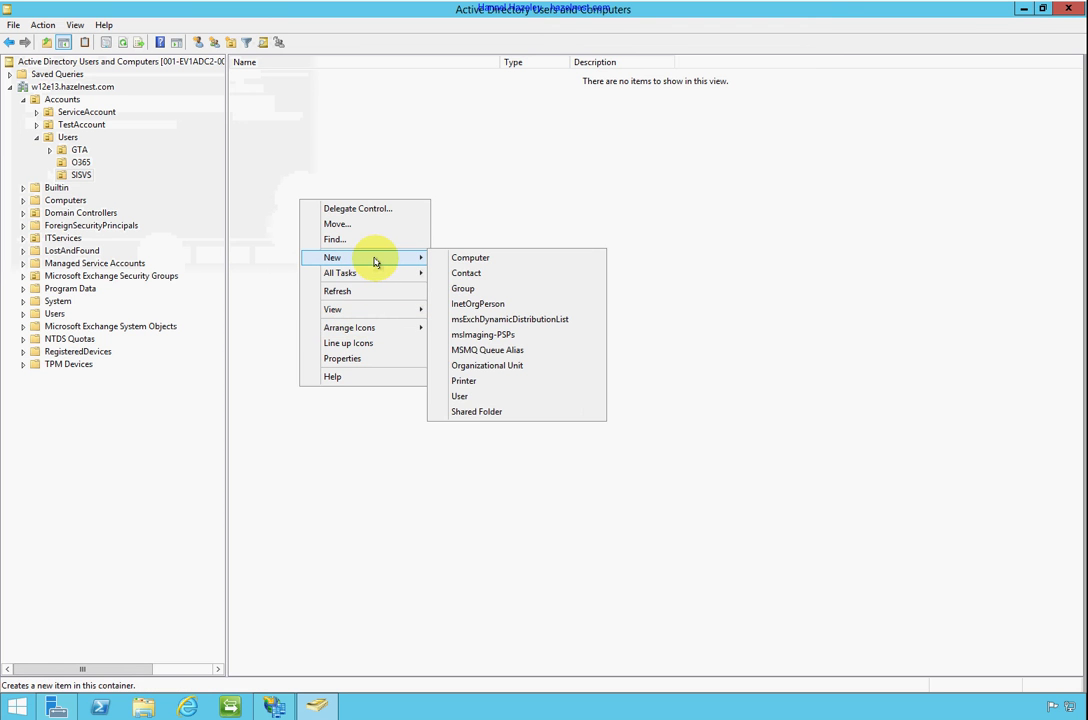
left_click(479, 396)
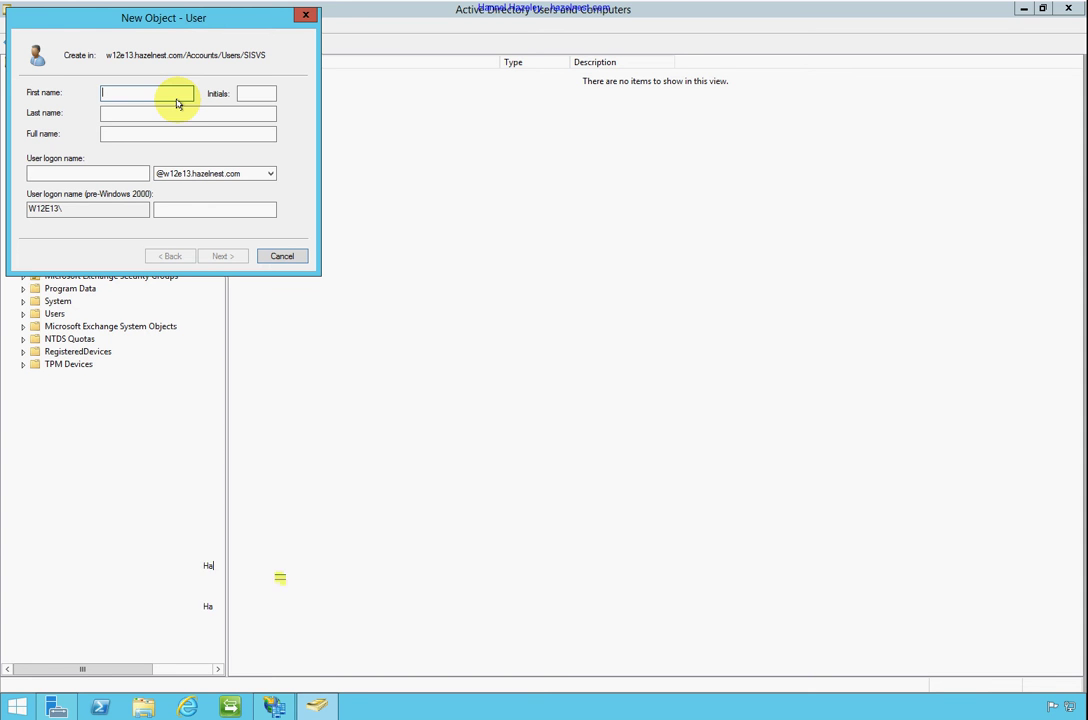
type("Hannel")
key("Tab")
key("Tab")
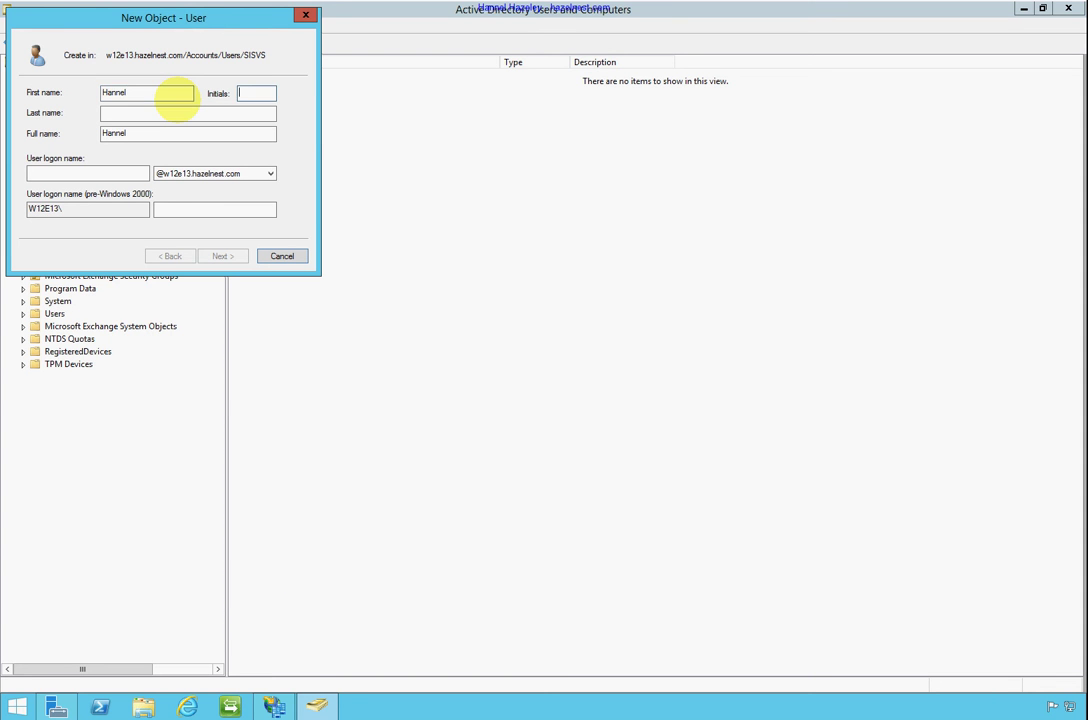
type("Haz")
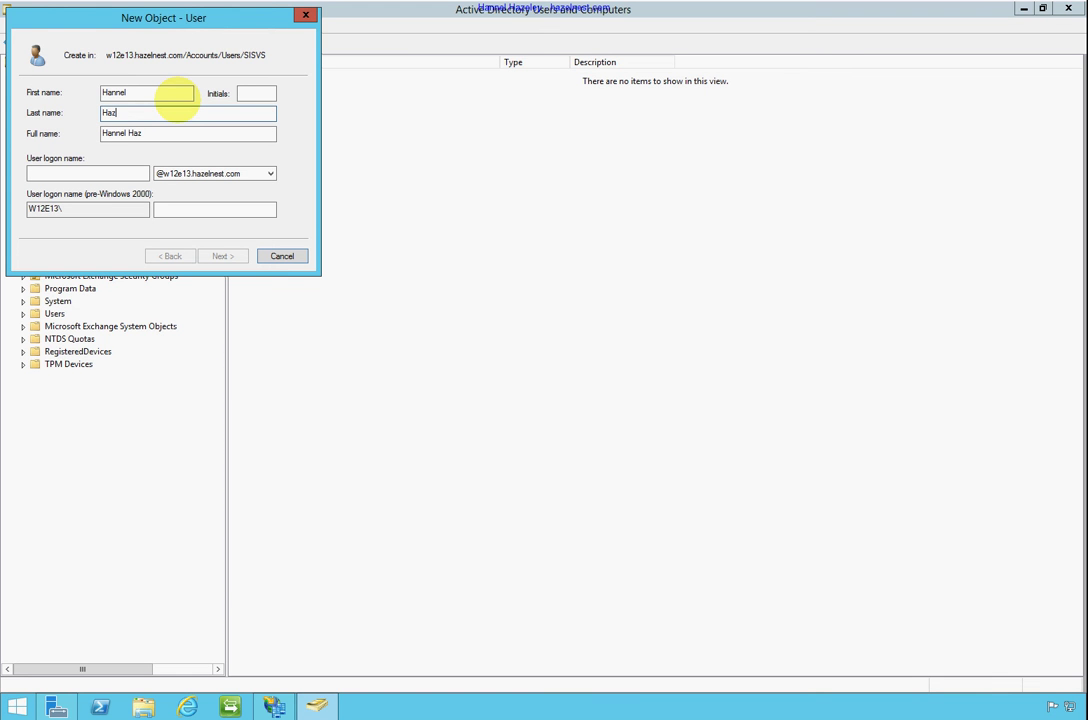
type("eley")
key("Tab")
key("End")
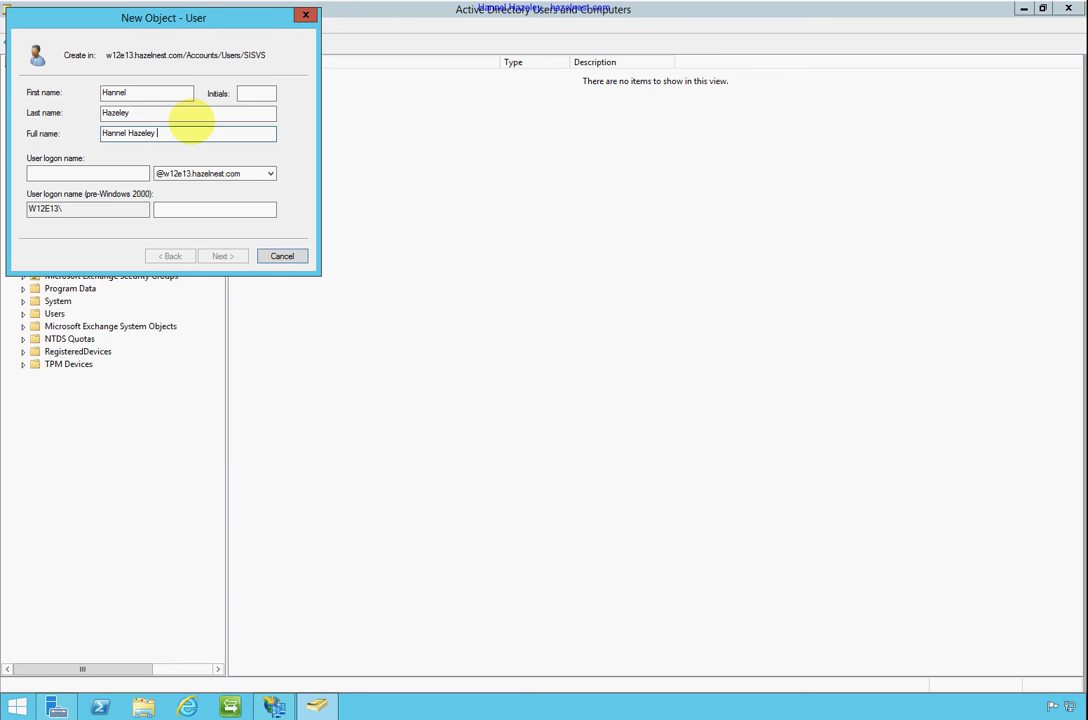
type("(SISVS)")
key("Tab")
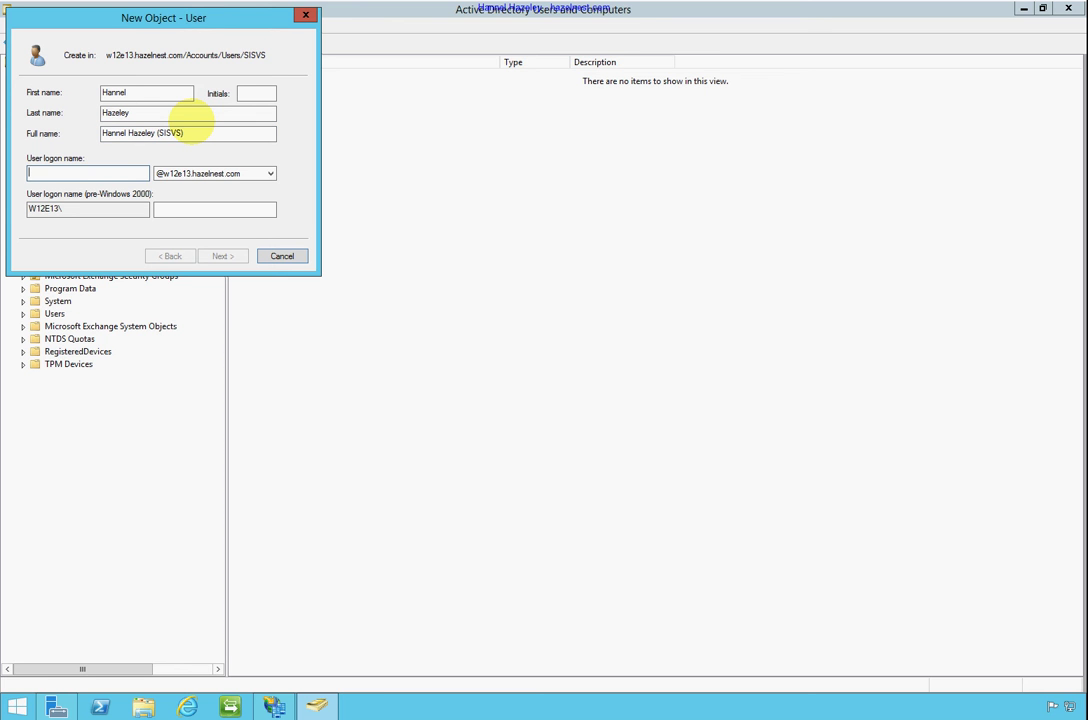
type("s-hhazlee")
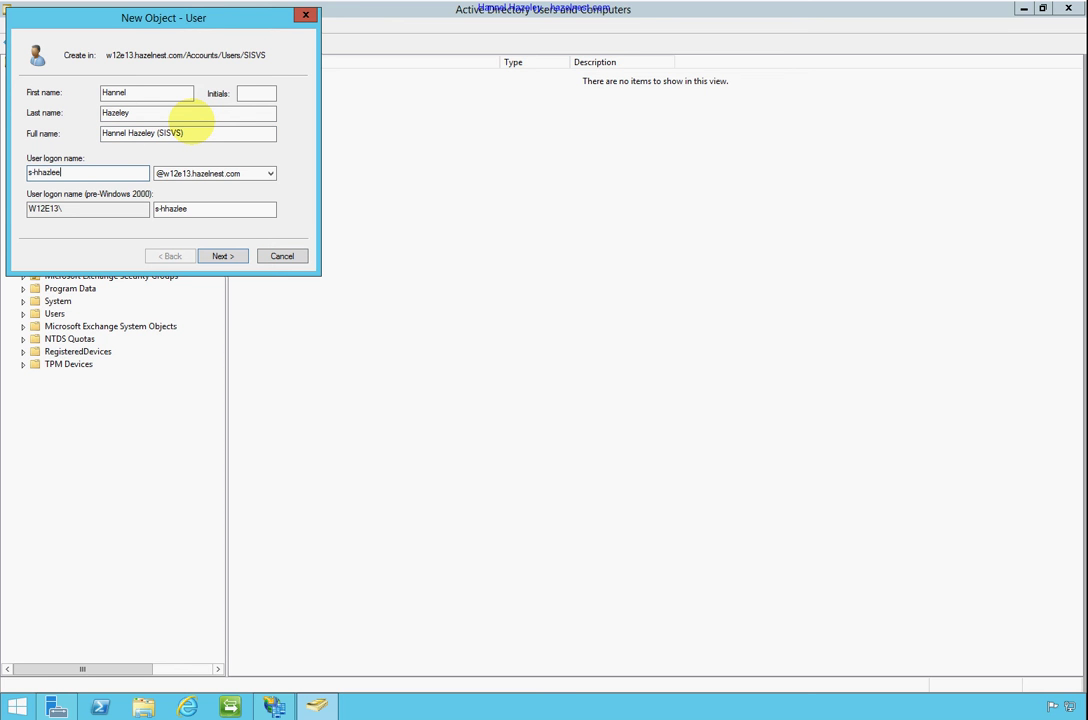
type("y")
key("BackSpace")
key("BackSpace")
key("BackSpace")
key("BackSpace")
key("BackSpace")
key("BackSpace")
type("azeley")
key("Tab")
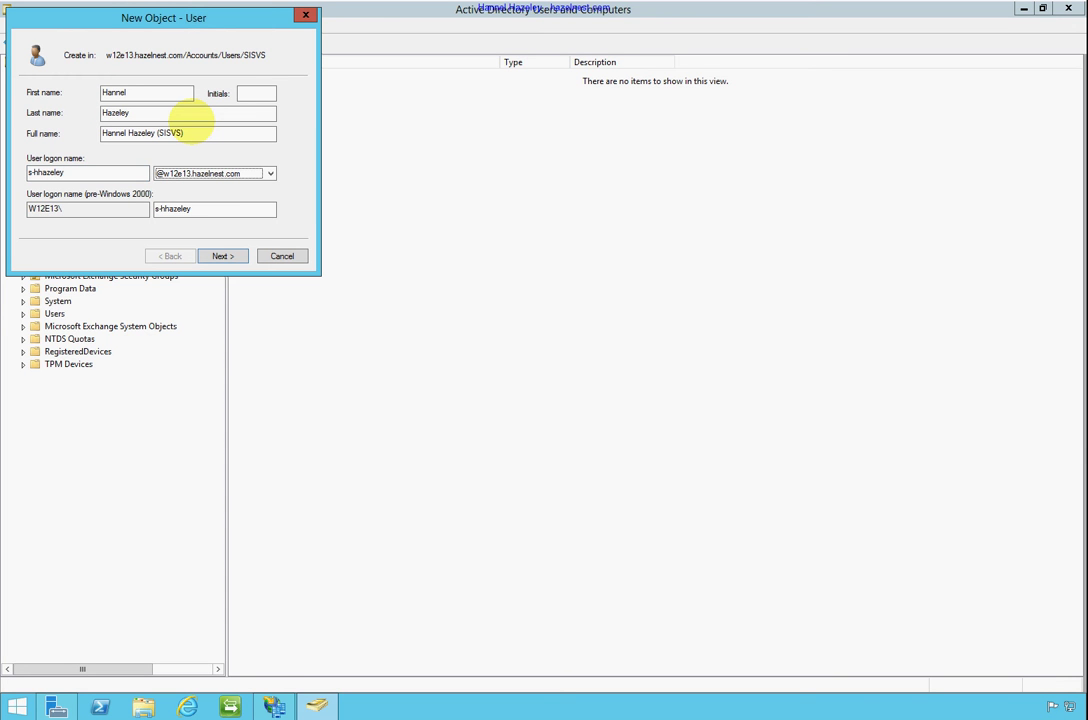
left_click(262, 172)
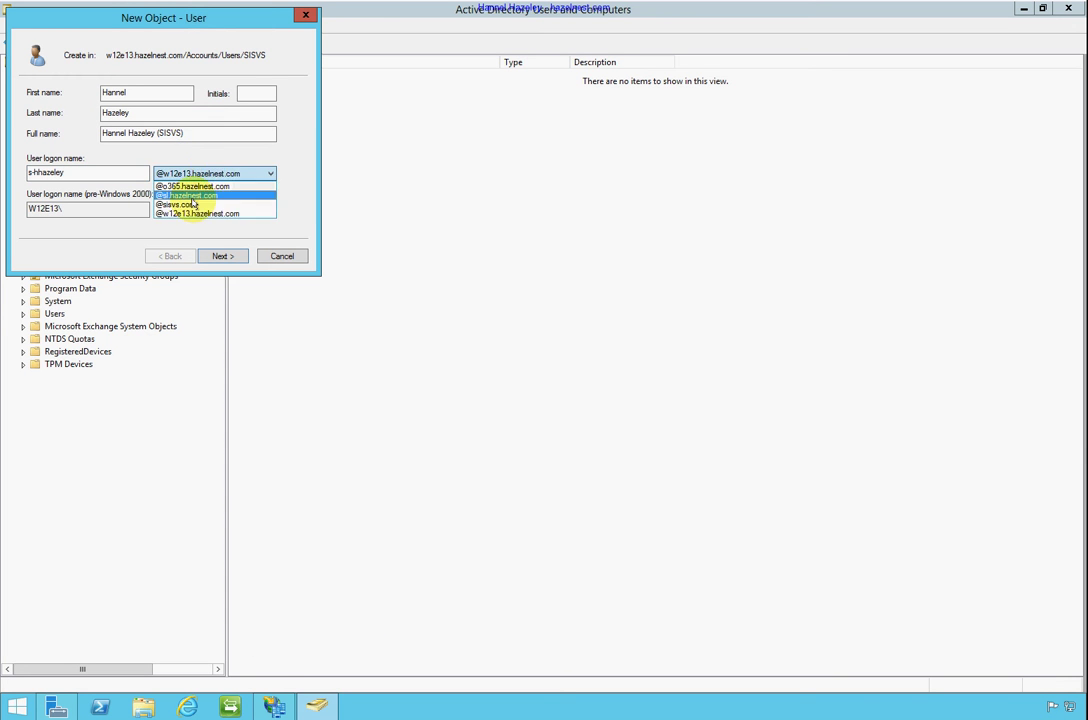
left_click(197, 204)
left_click(229, 255)
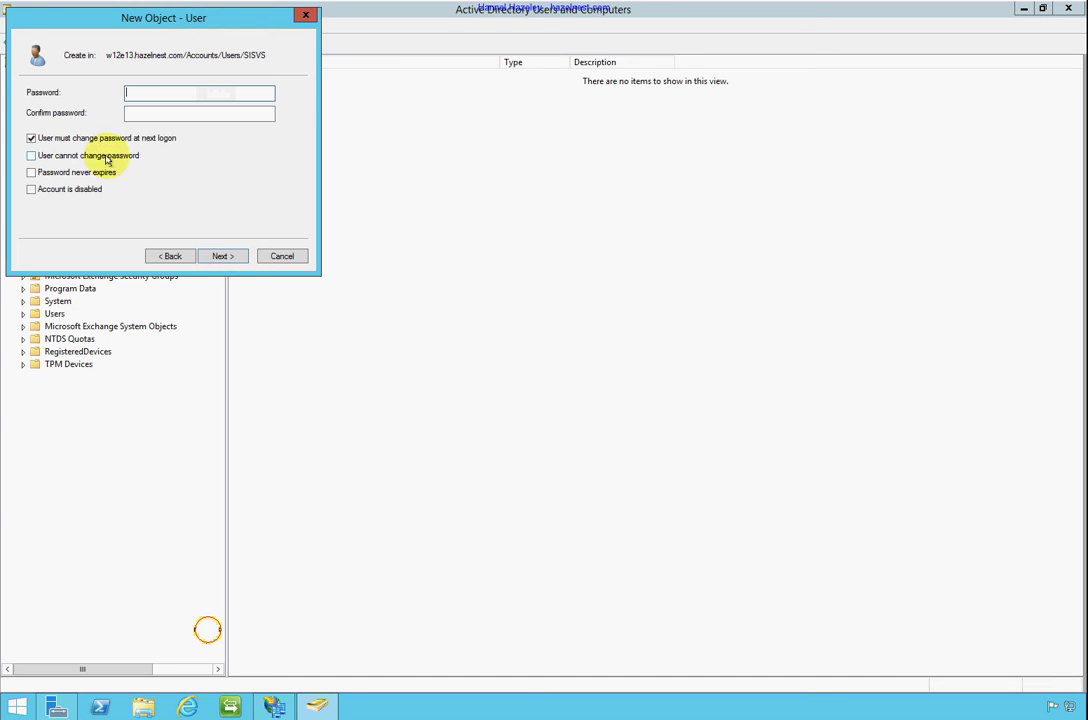
Set password options: no change at next logon, user cannot change password, password never expires
left_click(107, 156)
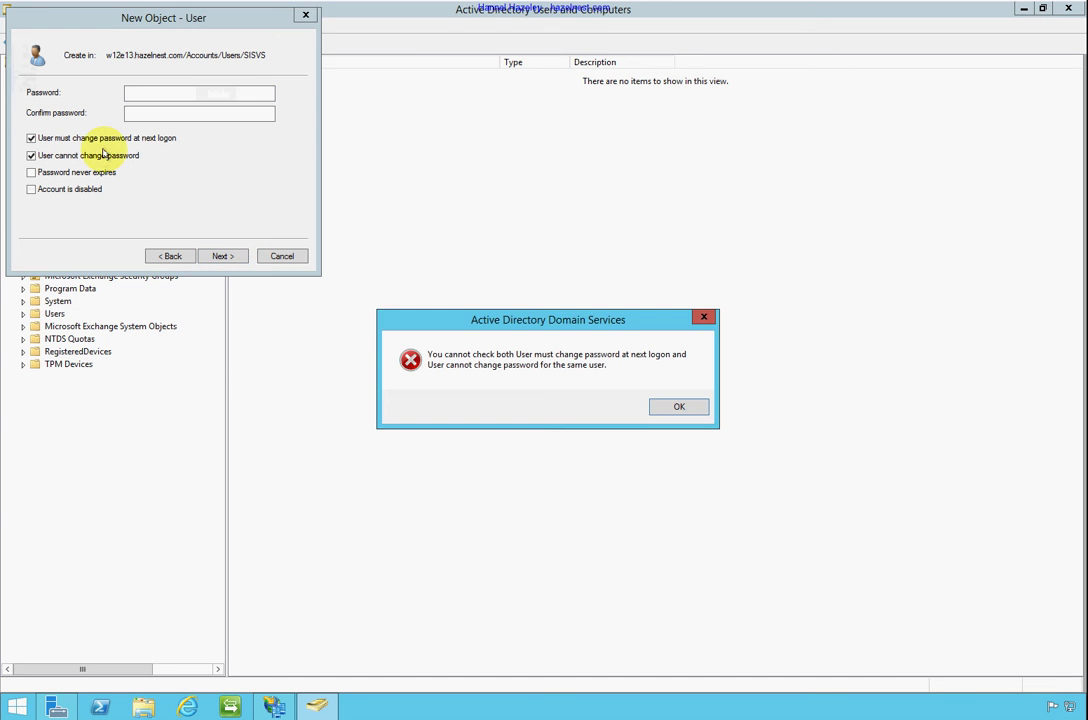
left_click(679, 406)
left_click(78, 138)
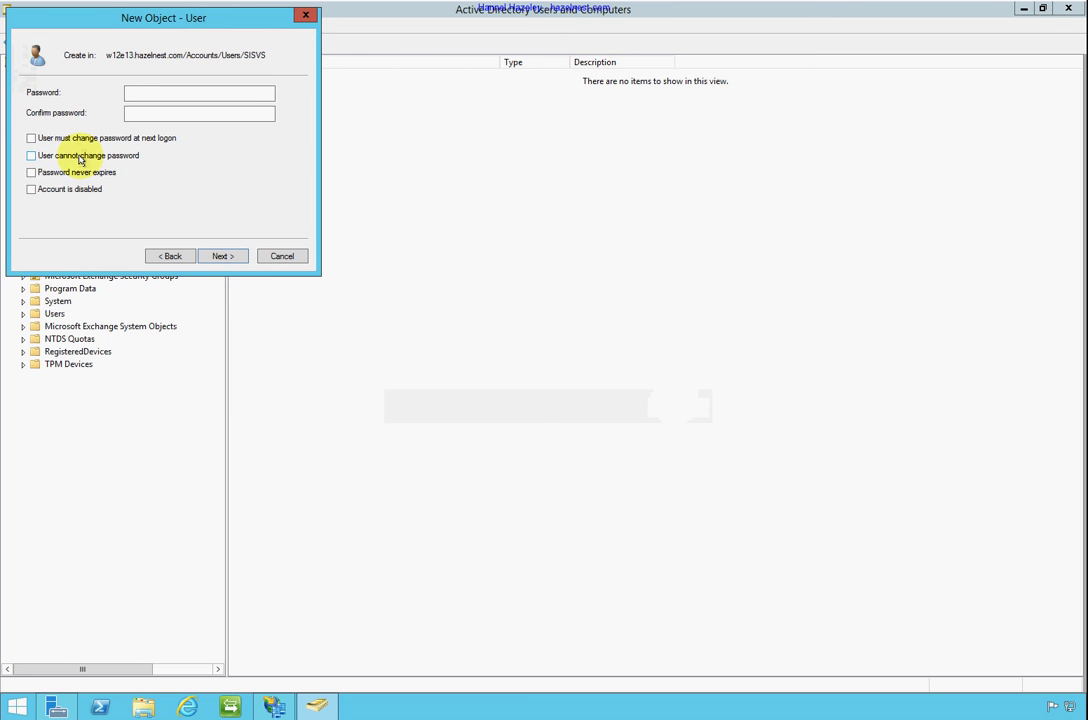
left_click(80, 156)
left_click(78, 173)
Enter and confirm the account password, then finish creating the user
left_click(172, 94)
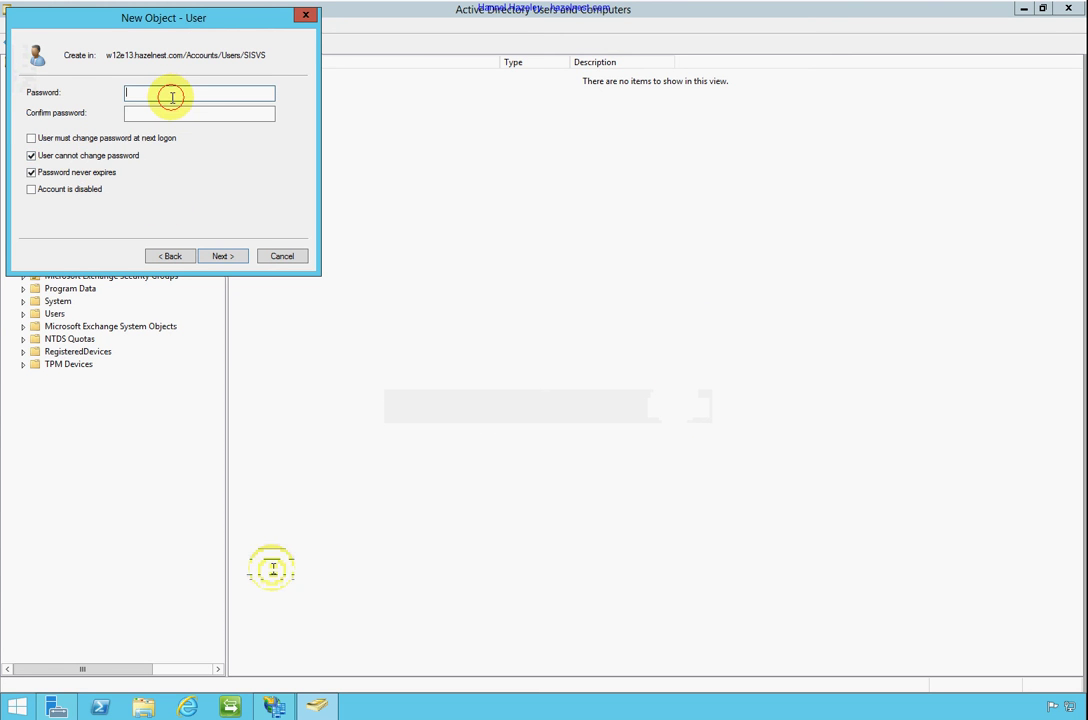
type("P@ssw0rd")
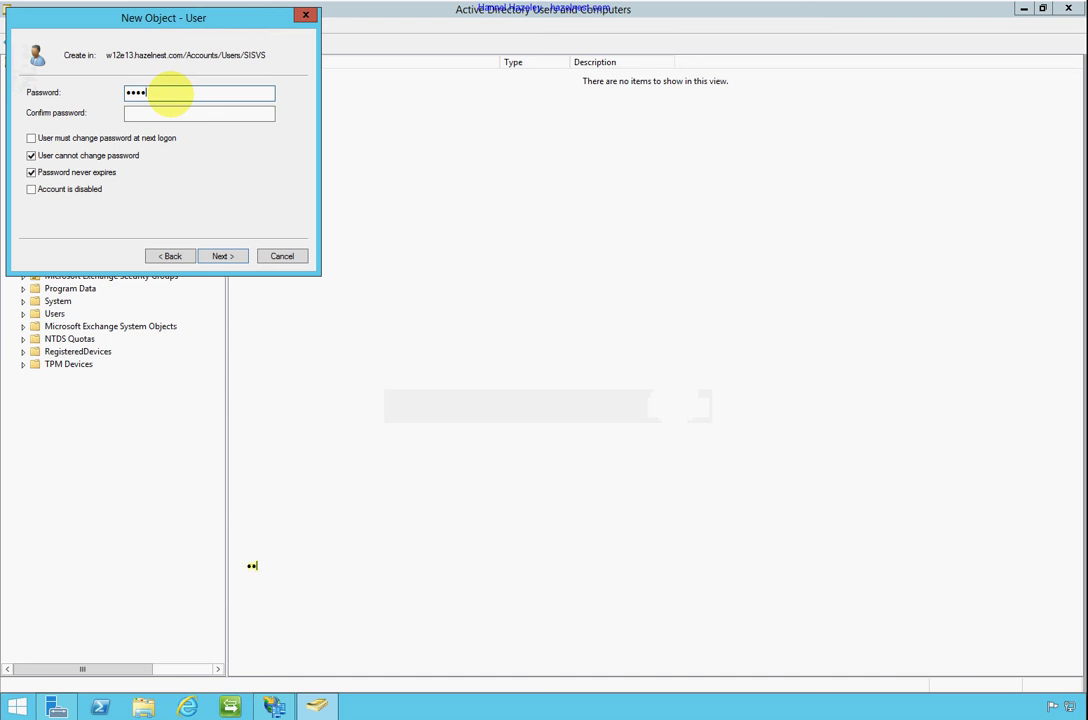
key("Tab")
type("P@ssw0r")
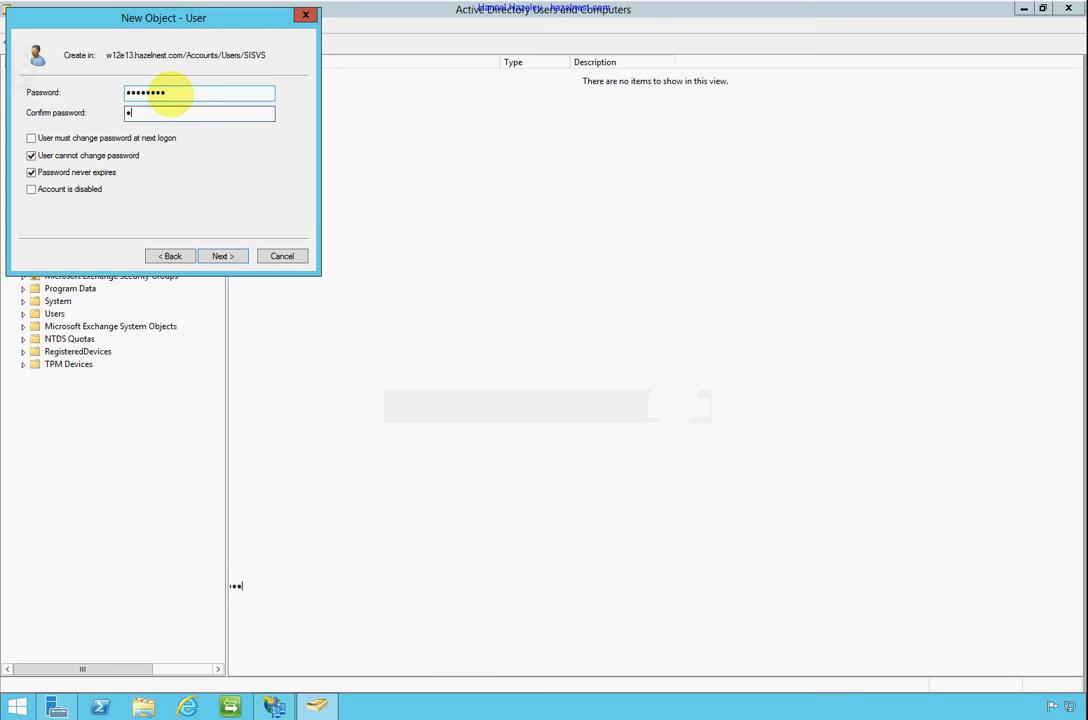
type("d")
left_click(222, 256)
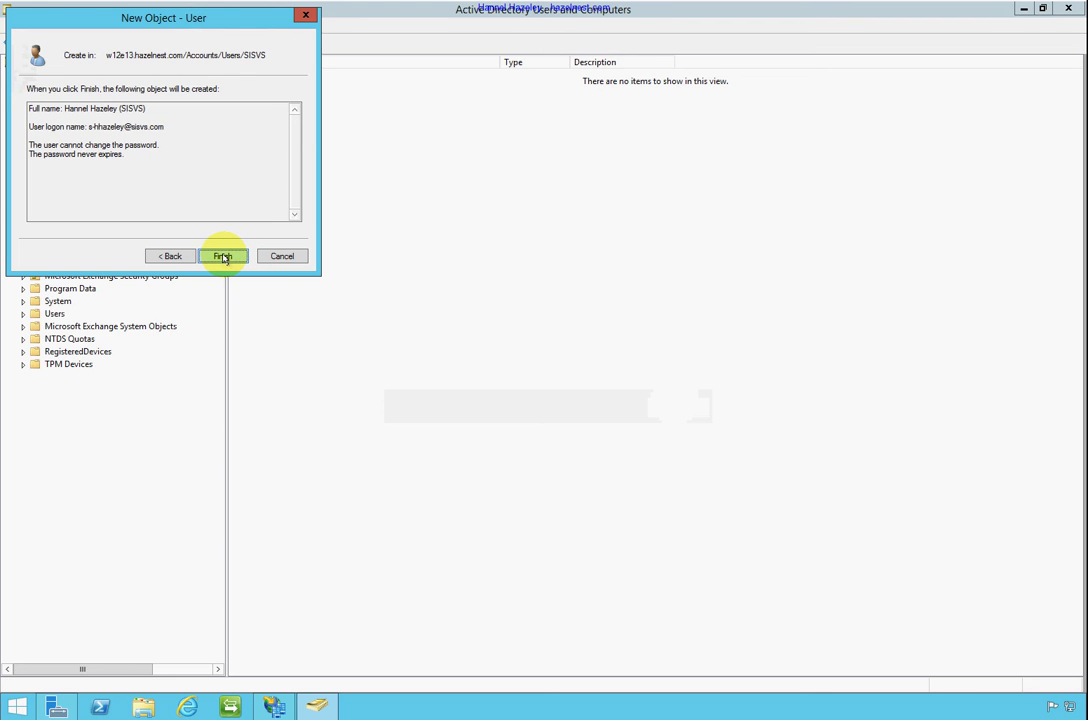
left_click(224, 256)
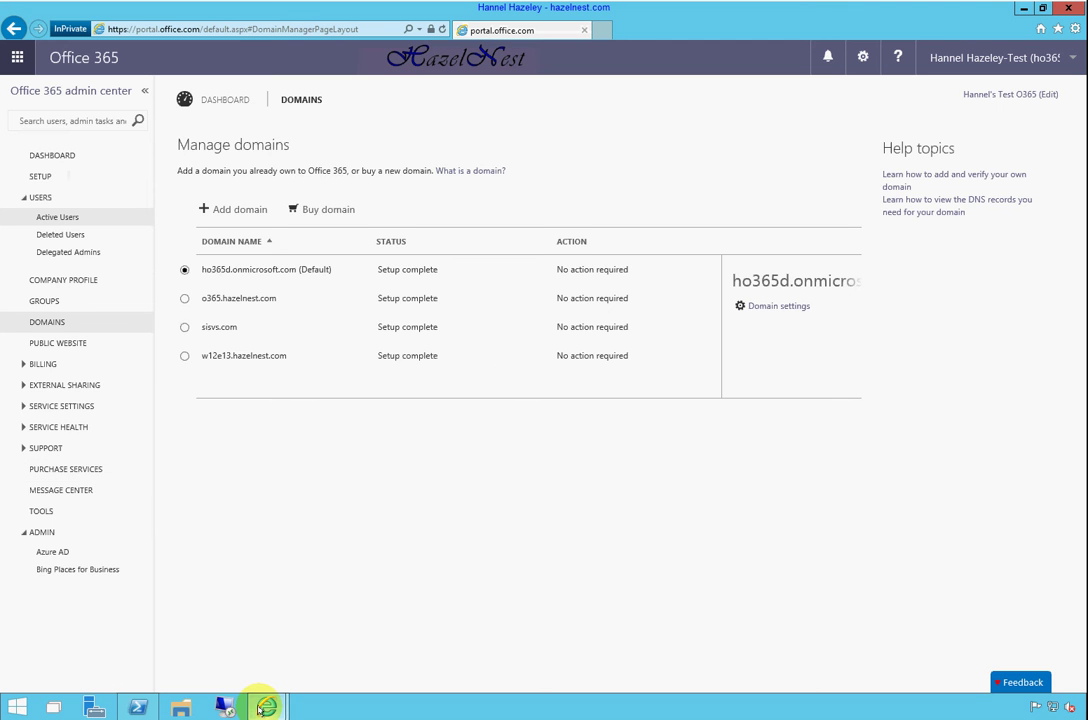
Start InPrivate Browsing from the Internet Explorer taskbar icon's shortcut menu
mouse_move(264, 705)
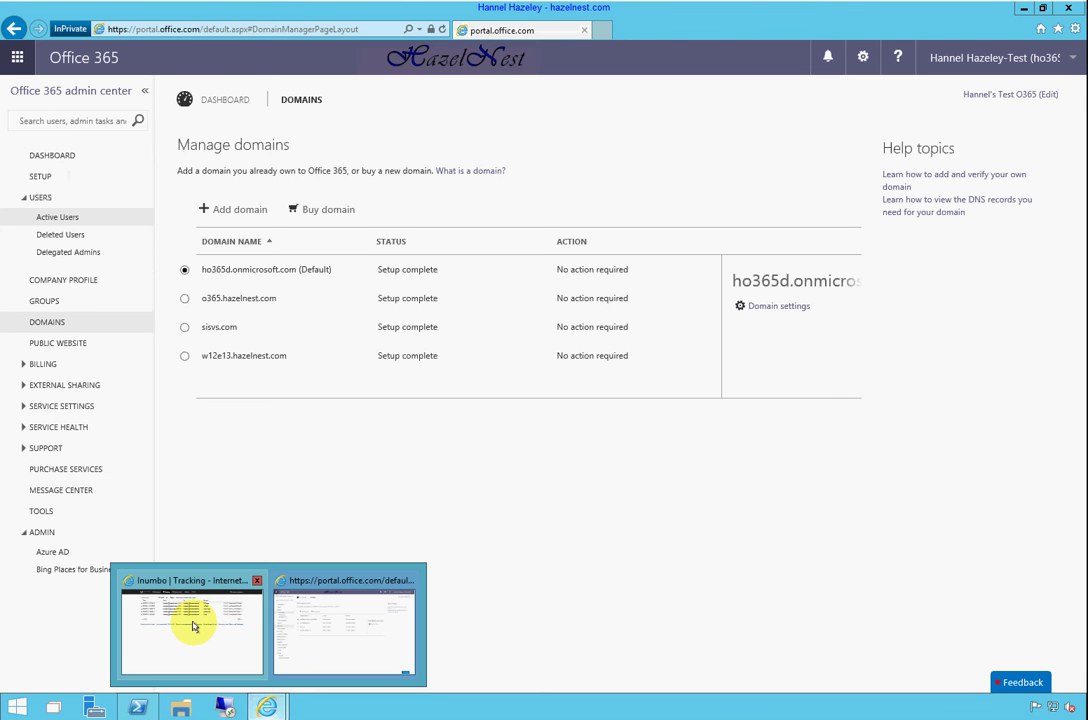
right_click(270, 707)
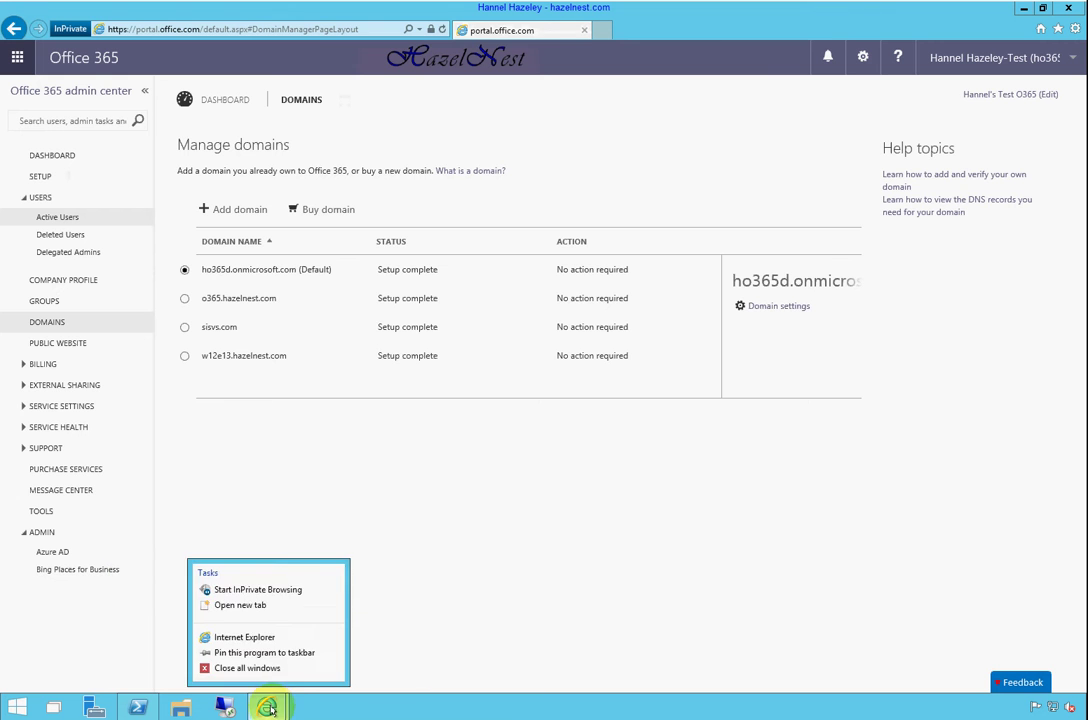
left_click(276, 589)
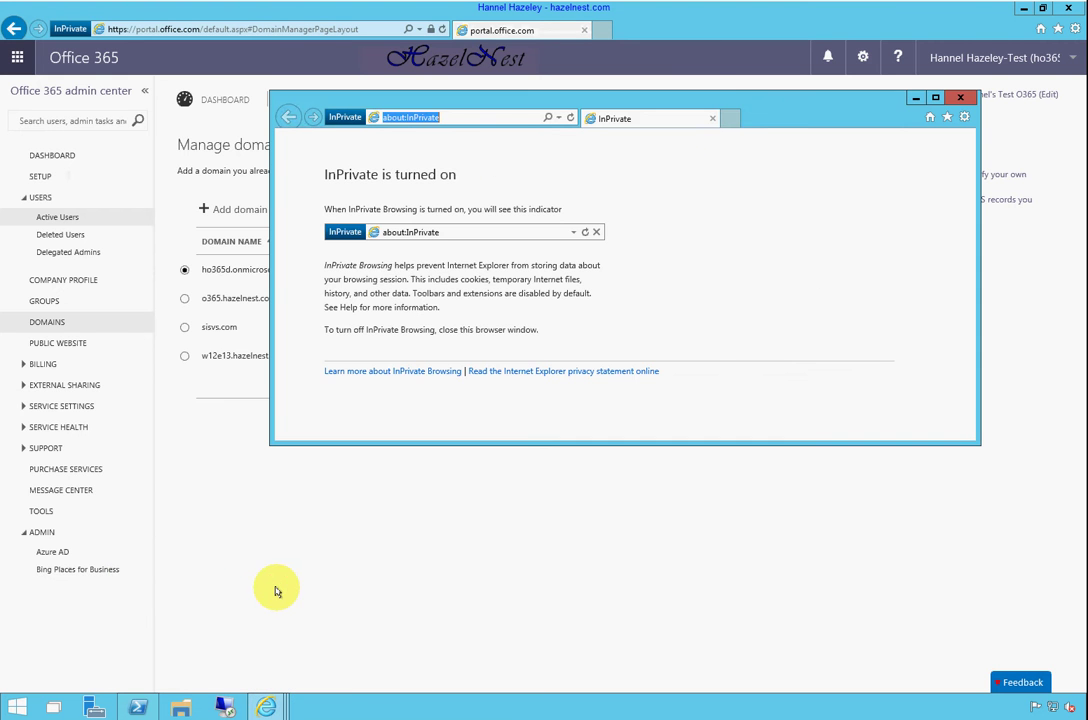
double_click(719, 100)
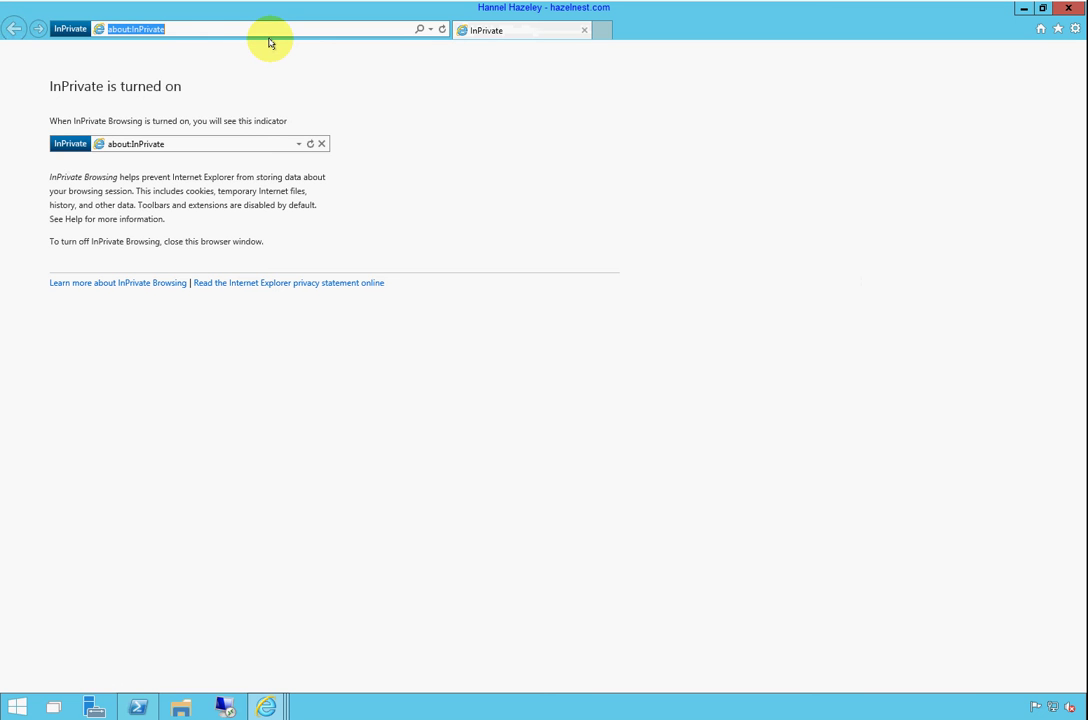
type("w12e13.hazelnest.com:8085/")
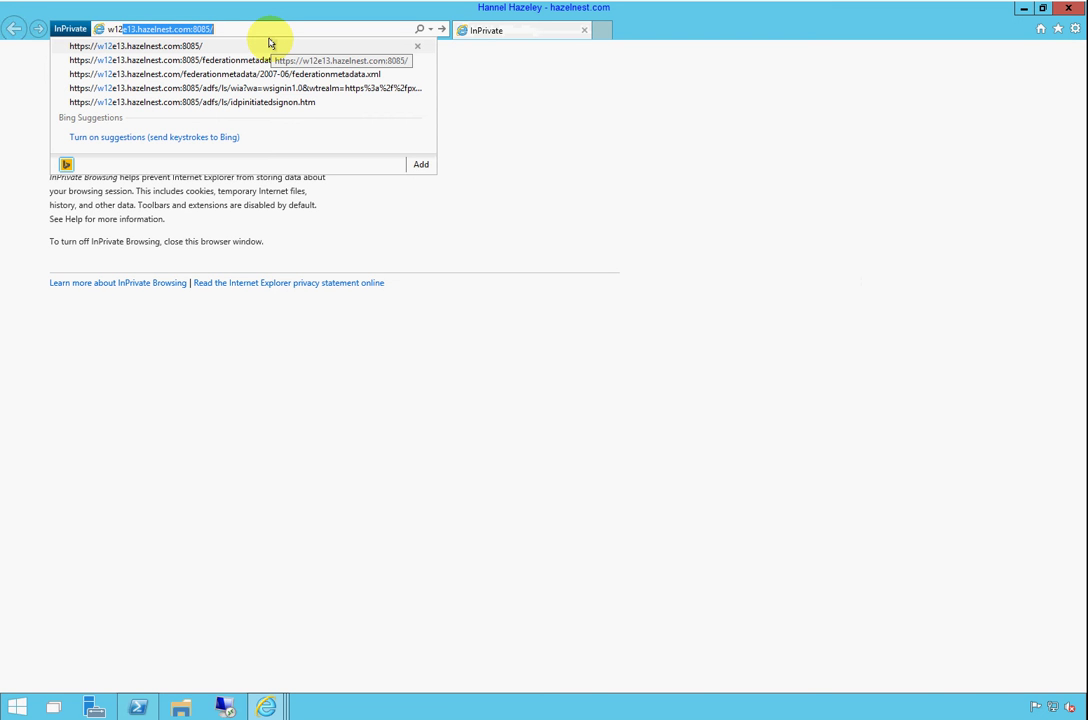
key("End")
key("BackSpace")
key("BackSpace")
key("BackSpace")
key("BackSpace")
key("BackSpace")
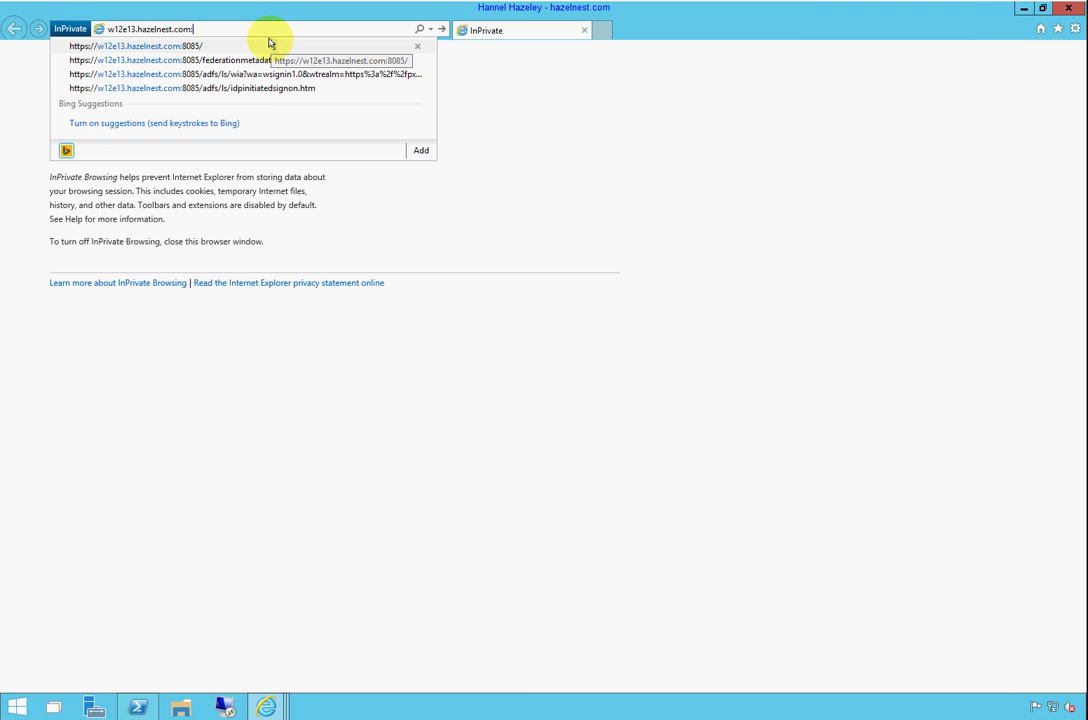
key("BackSpace")
type("/scp")
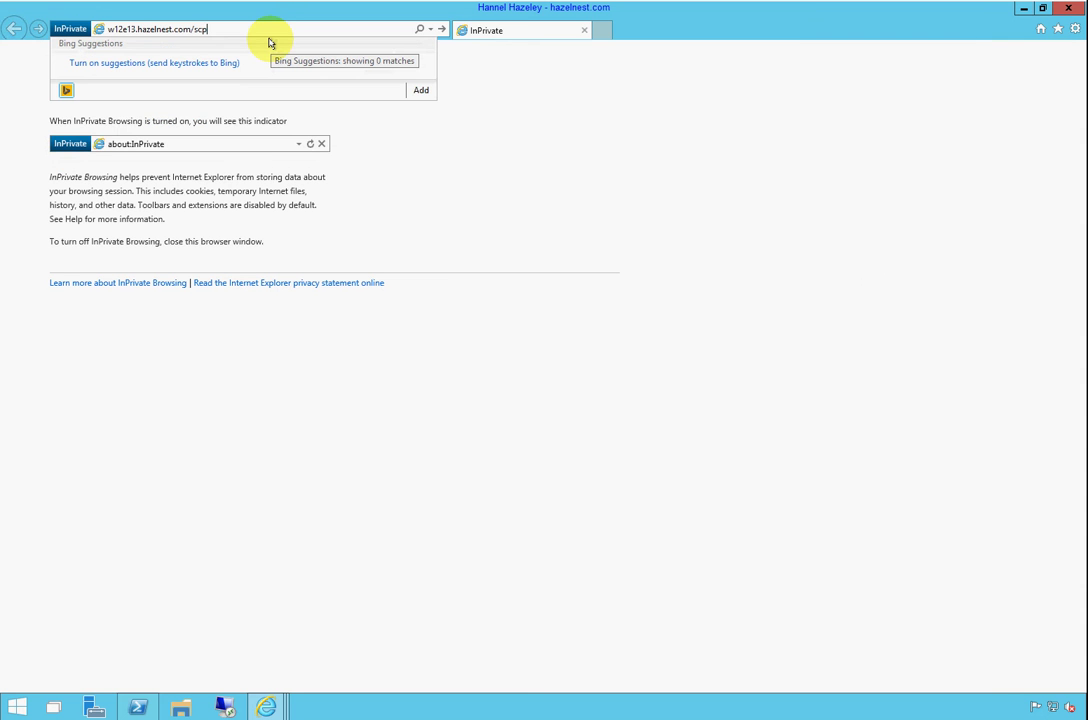
key("BackSpace")
key("BackSpace")
key("BackSpace")
type("ecp/")
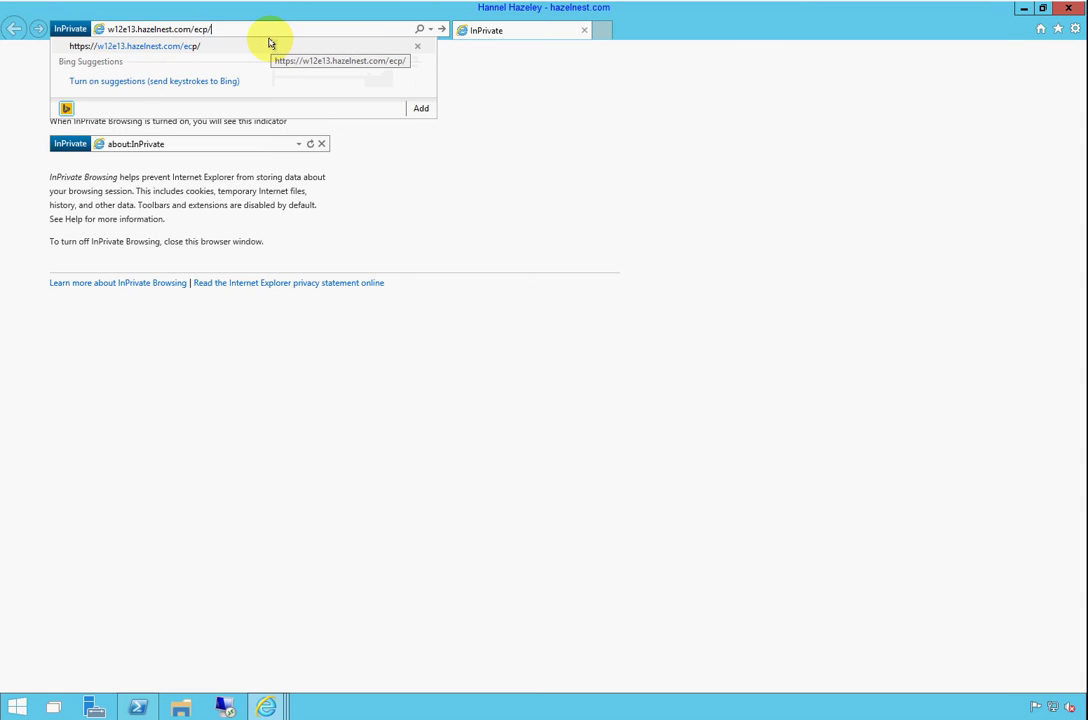
left_click(269, 46)
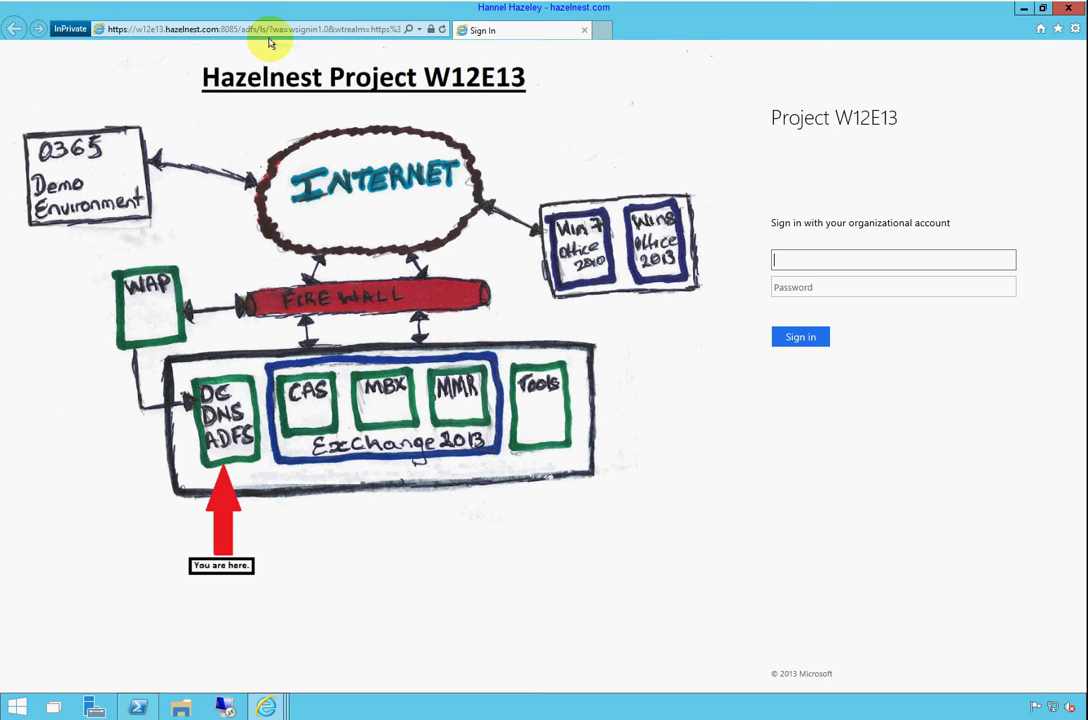
Sign in on the AD FS page with the Exchange service account's username and password
type("w12e13\\_exchsvc")
key("Tab")
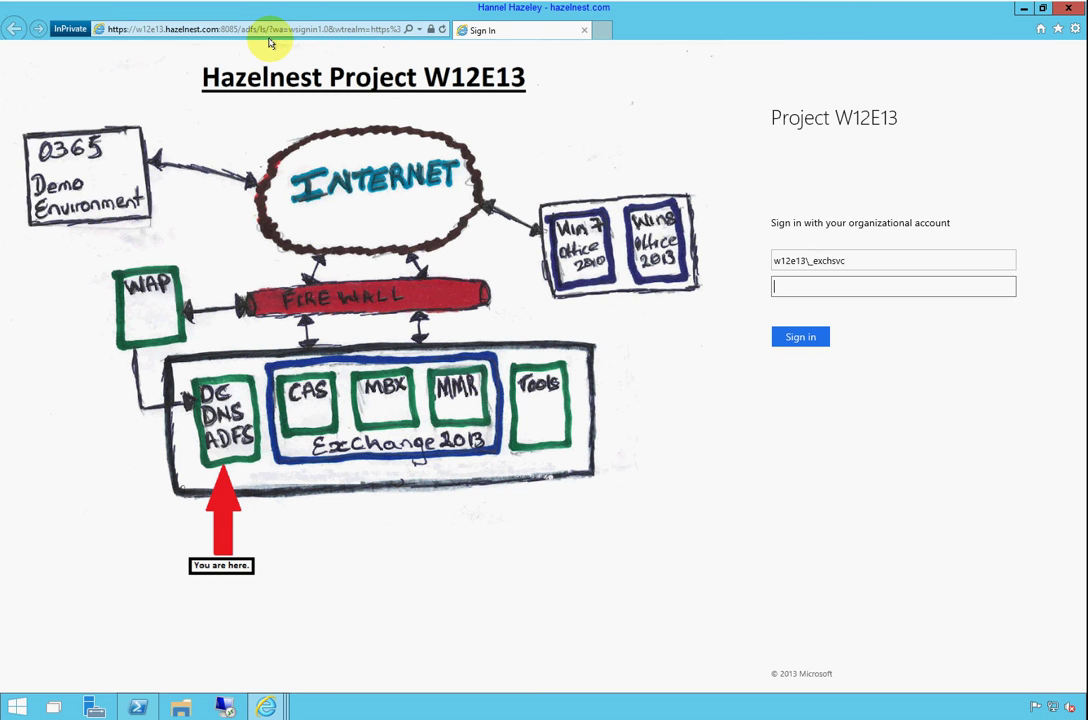
type("•••••••")
key("Return")
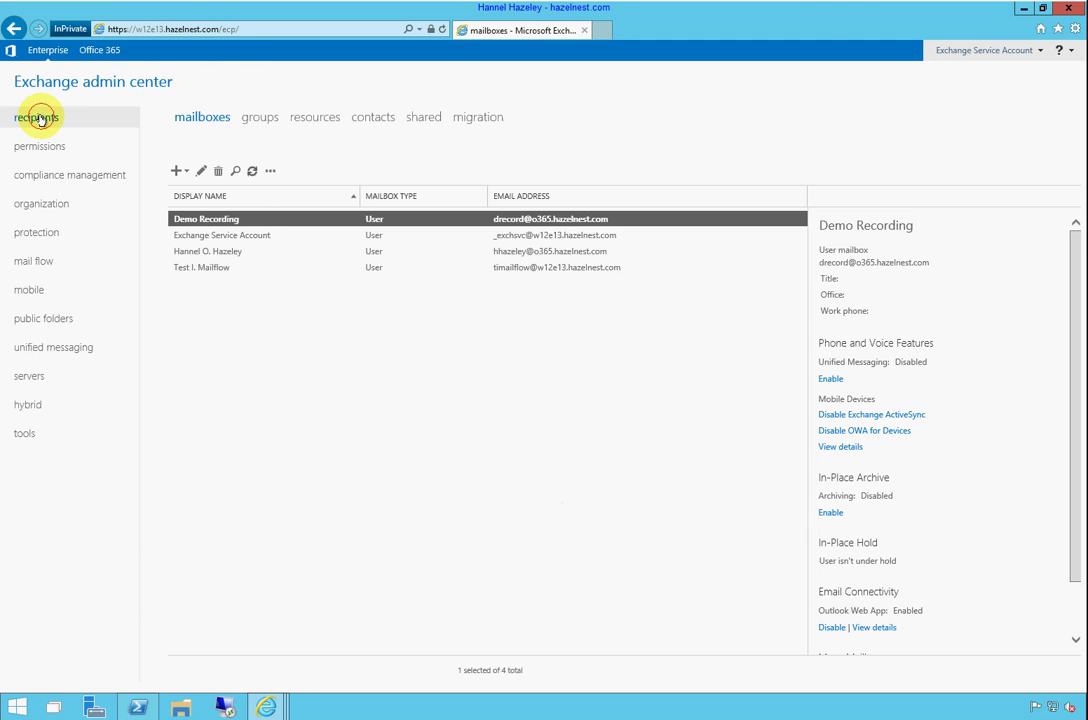
In mail flow > accepted domains, add sisvs.com as an Authoritative domain and save
left_click(37, 266)
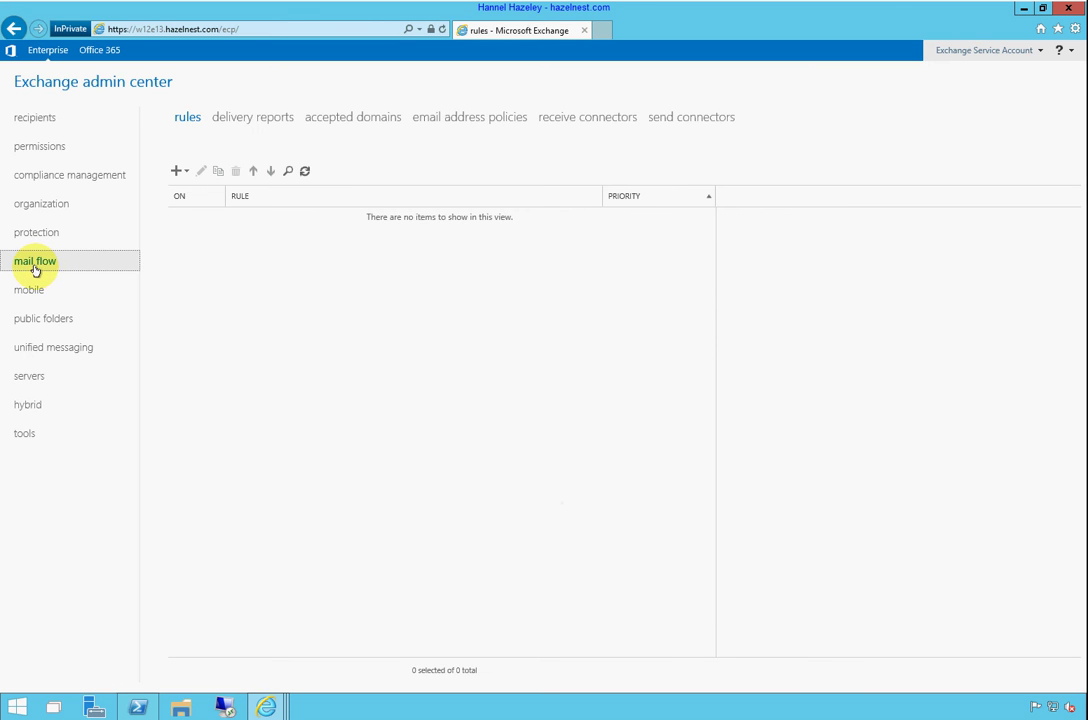
left_click(331, 121)
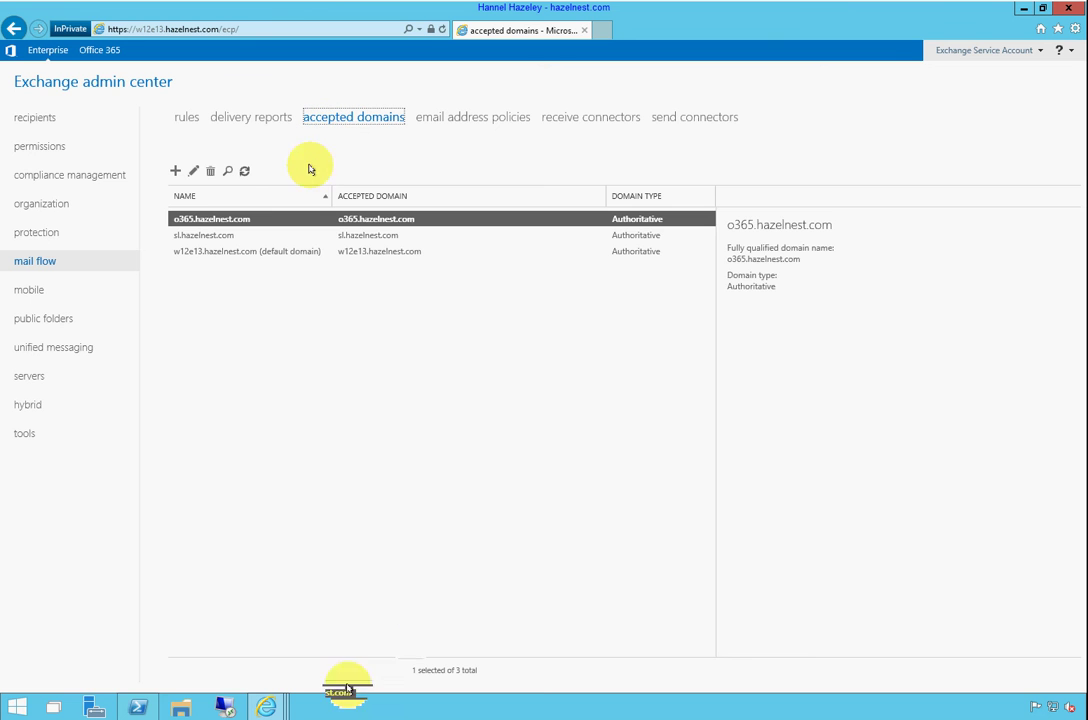
left_click(175, 171)
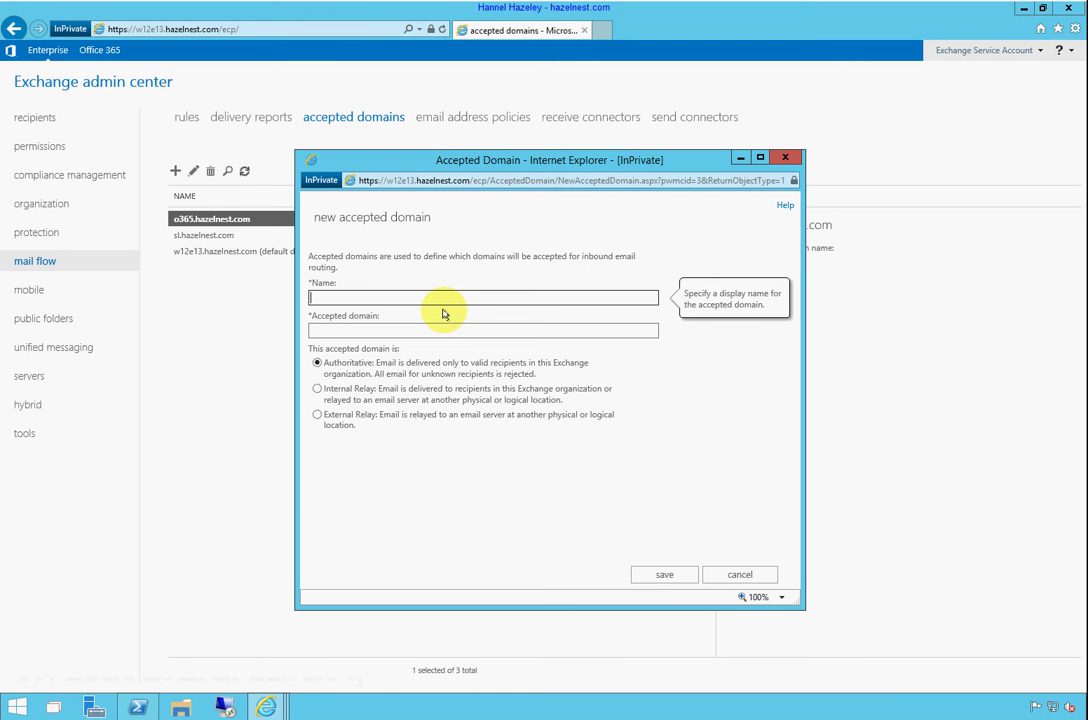
type("sisvs.com")
key("Tab")
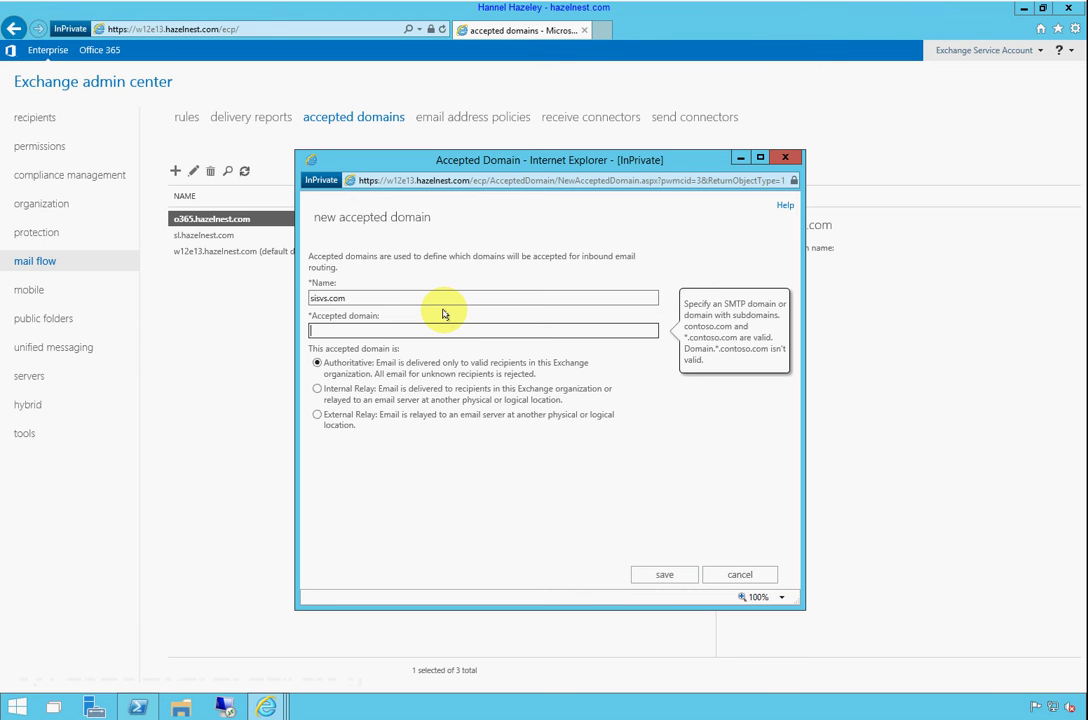
type("sisvs.com")
left_click(390, 347)
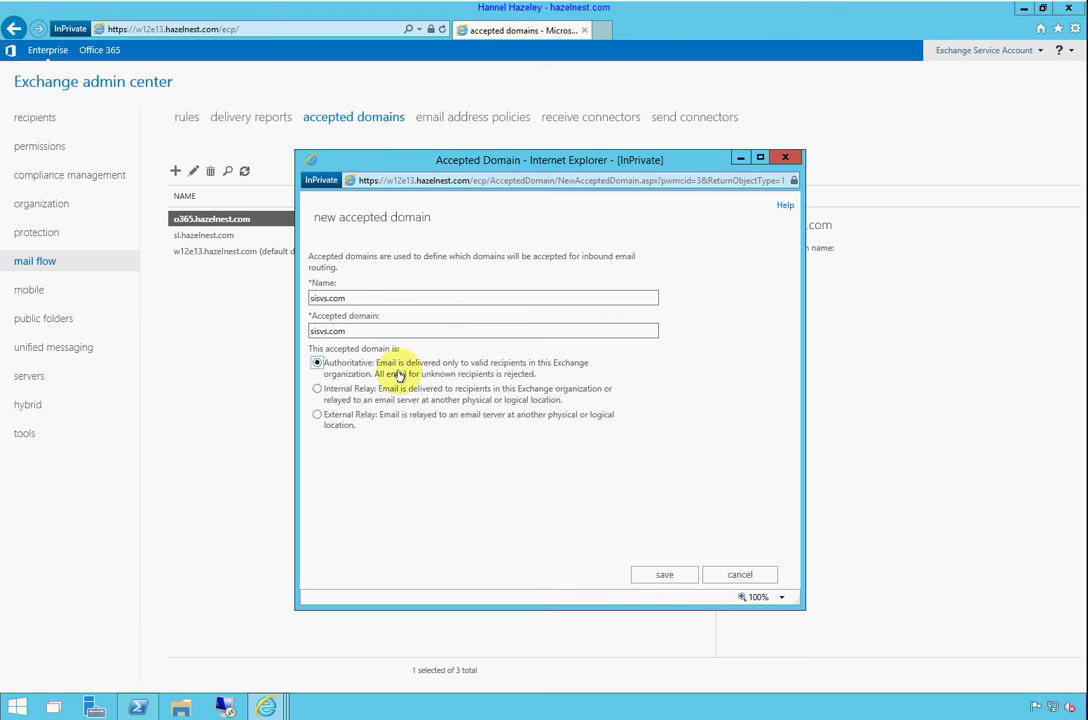
left_click(668, 576)
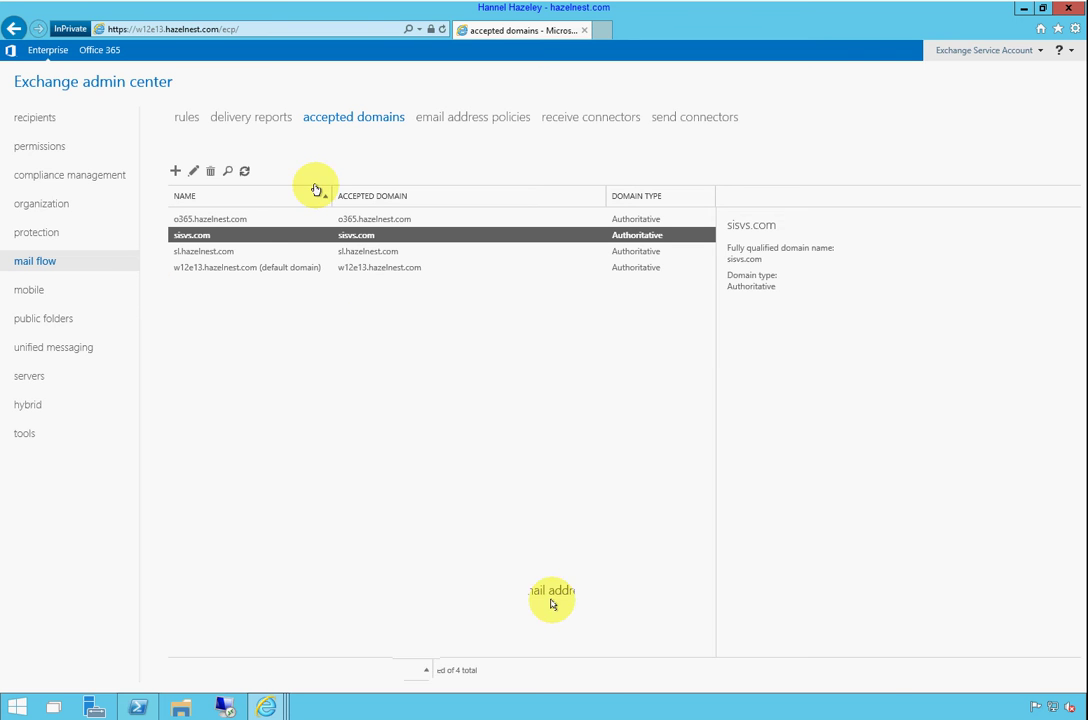
Start a new email address policy named SISVS and add an email address format to it
left_click(472, 118)
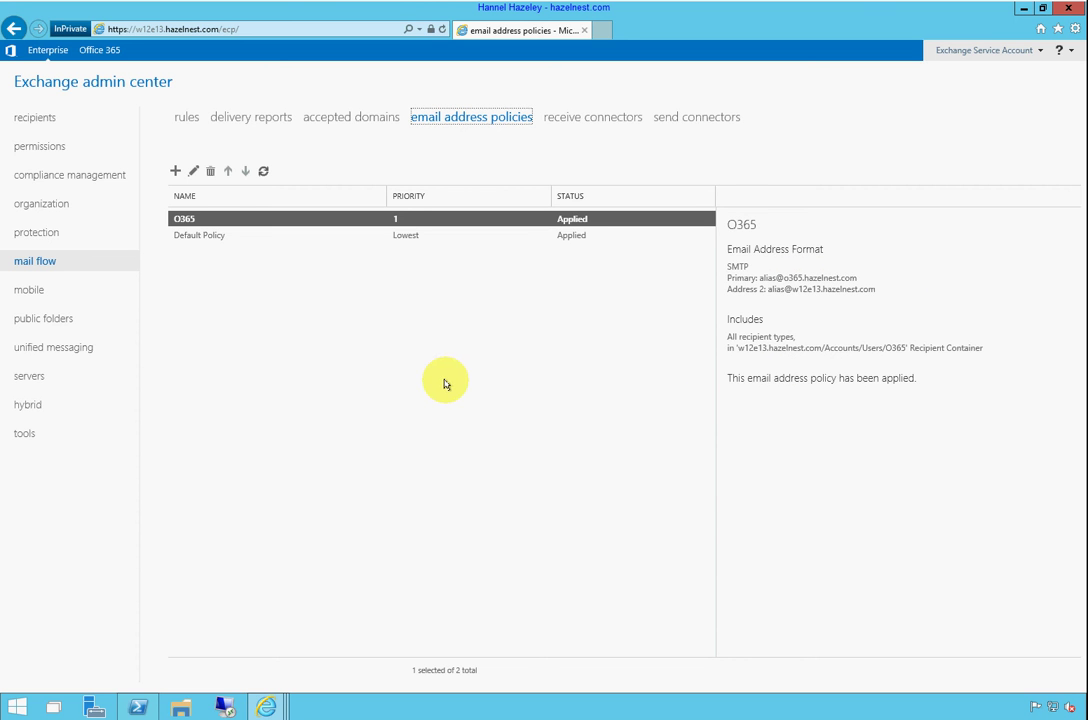
left_click(173, 172)
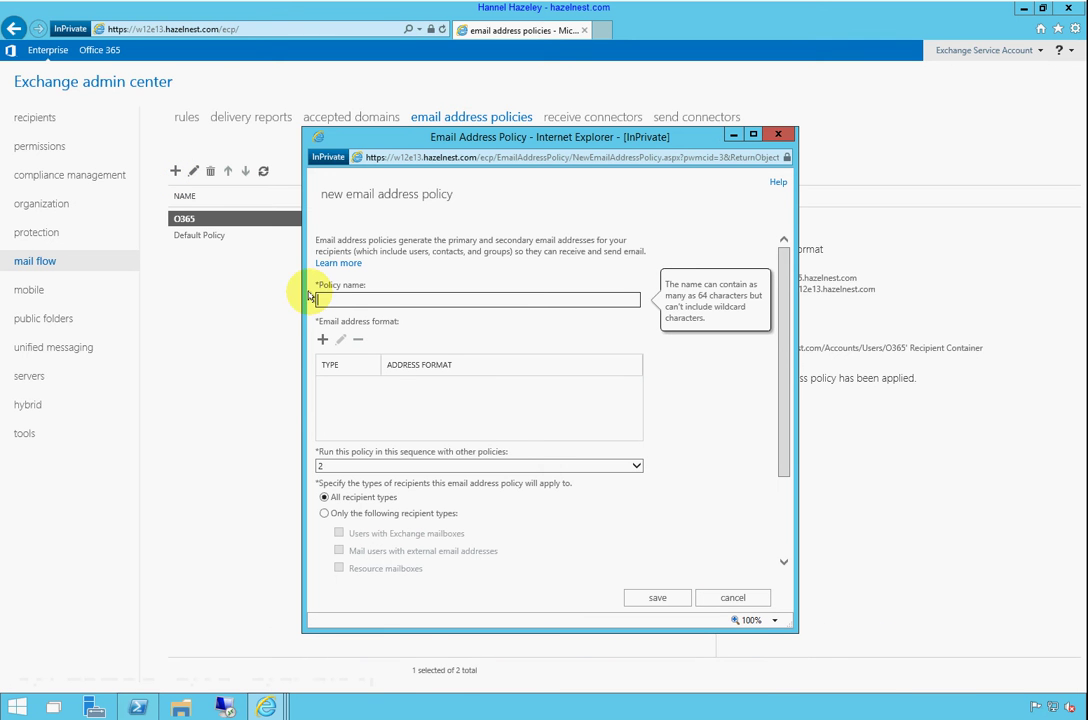
type("SISVS")
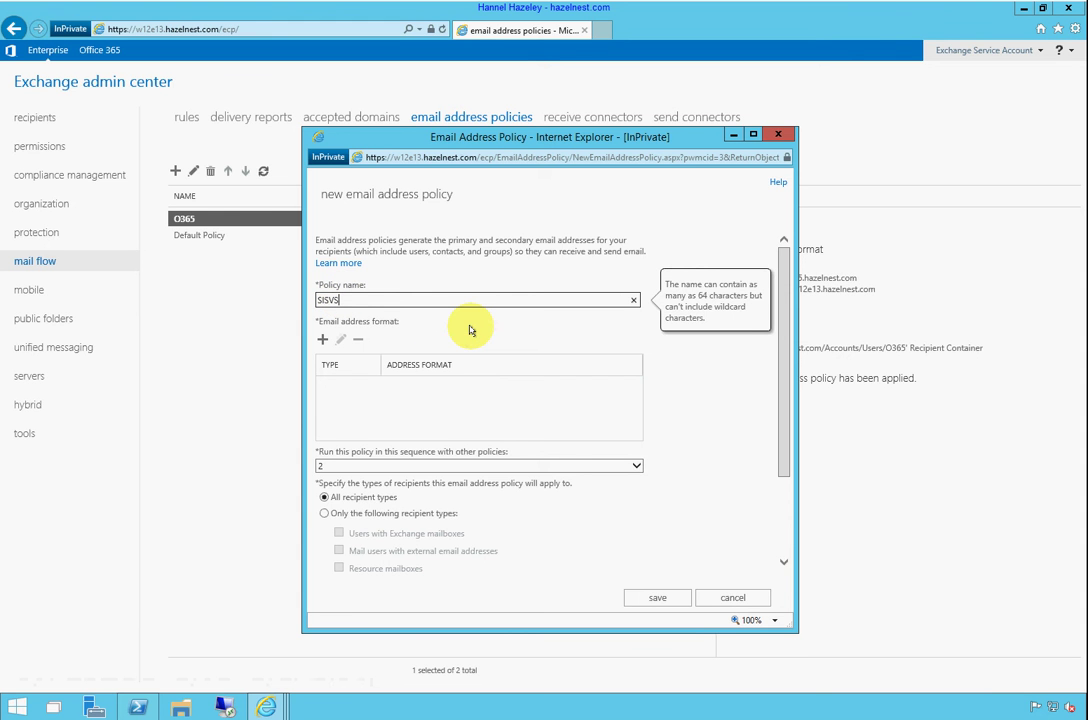
scroll(740, 415, "down", 2)
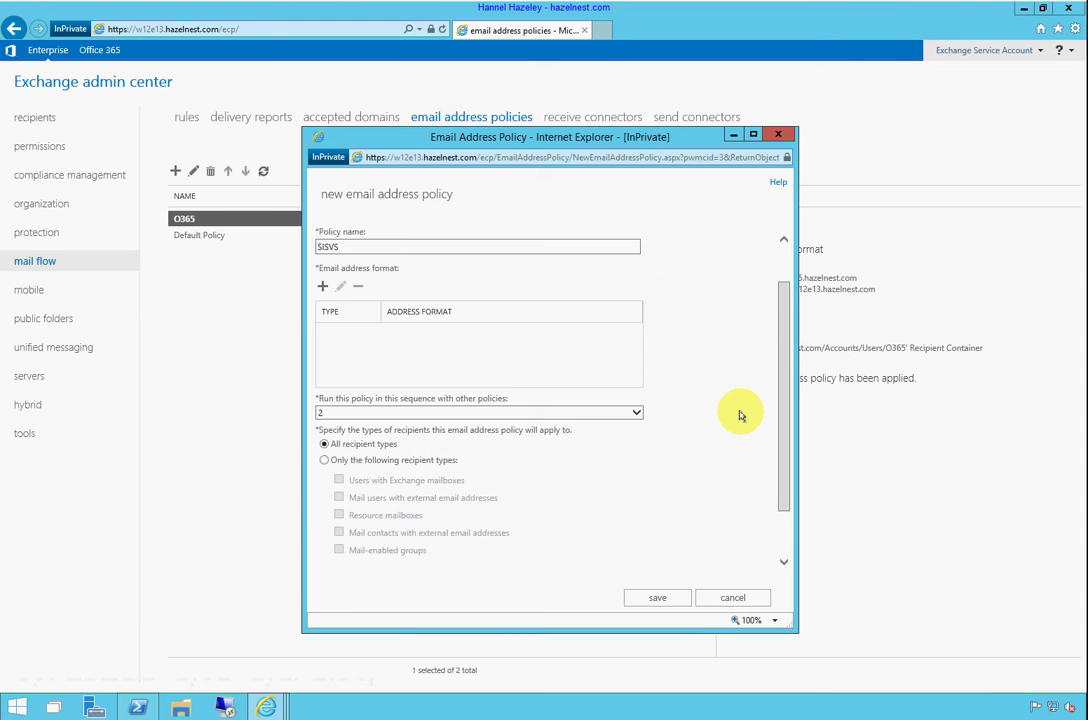
scroll(727, 392, "up", 2)
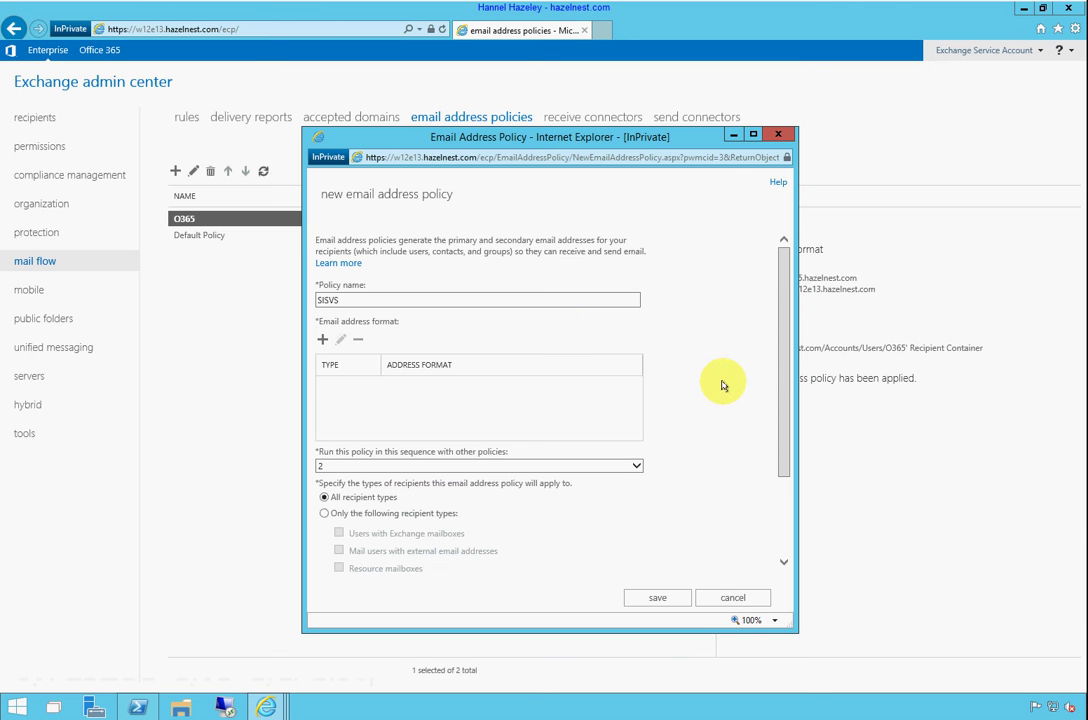
left_click(322, 341)
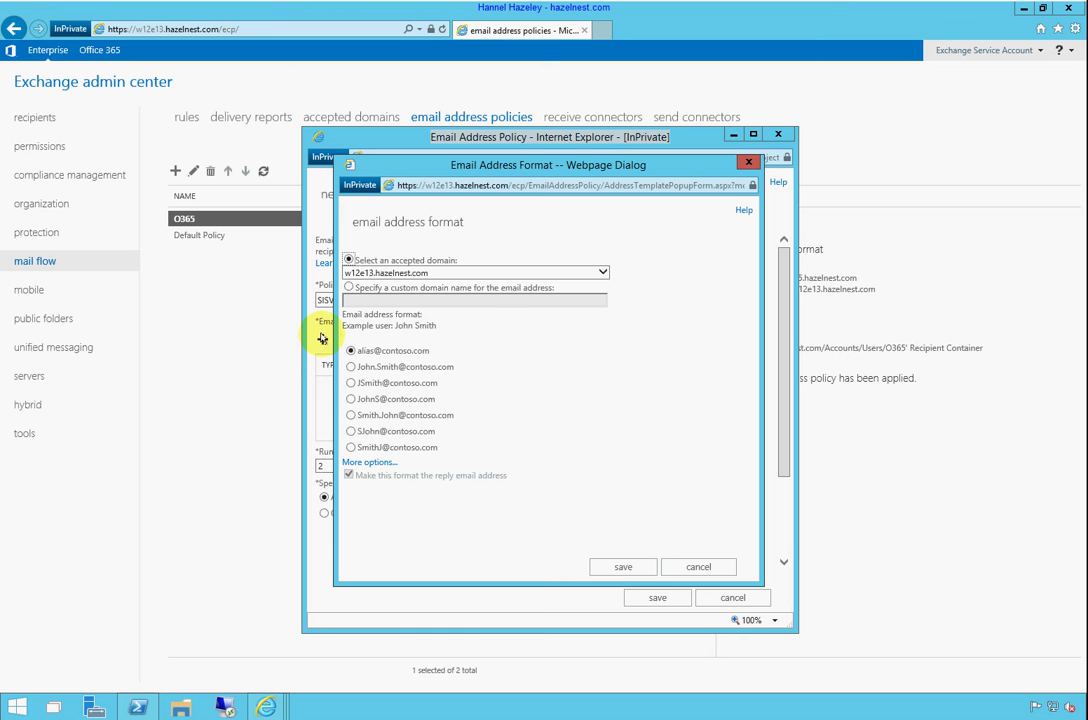
left_click(450, 273)
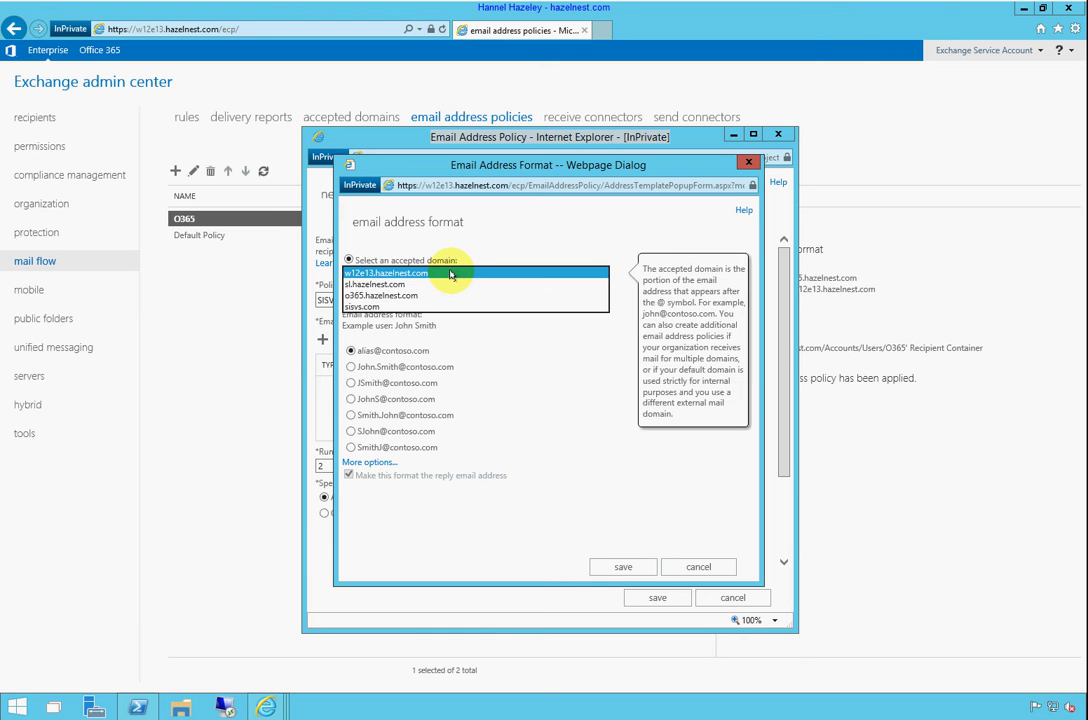
left_click(377, 307)
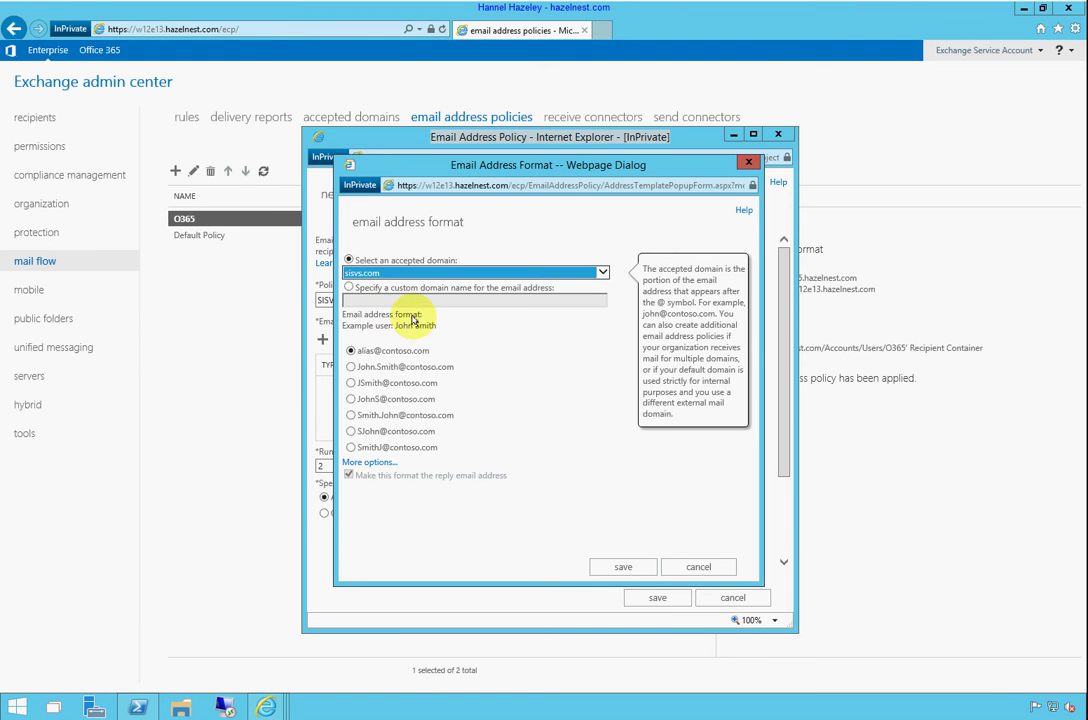
left_click(378, 357)
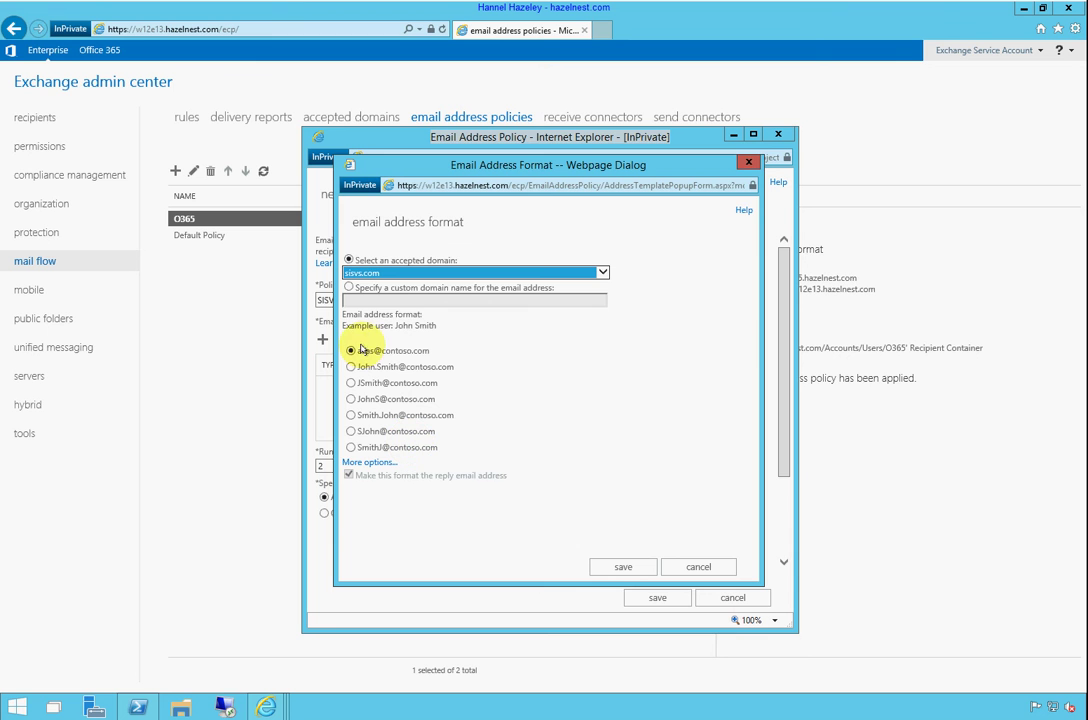
left_click(623, 567)
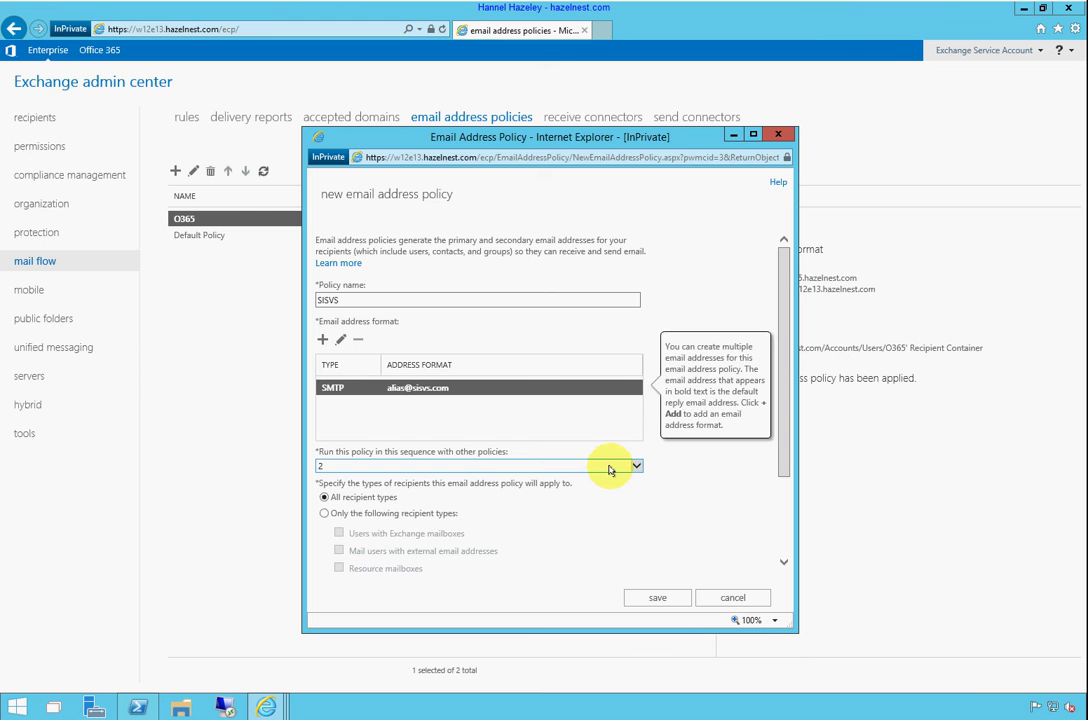
Scope the policy to chosen recipient types with a recipient container rule for Accounts/Users/SISVS
left_click(330, 512)
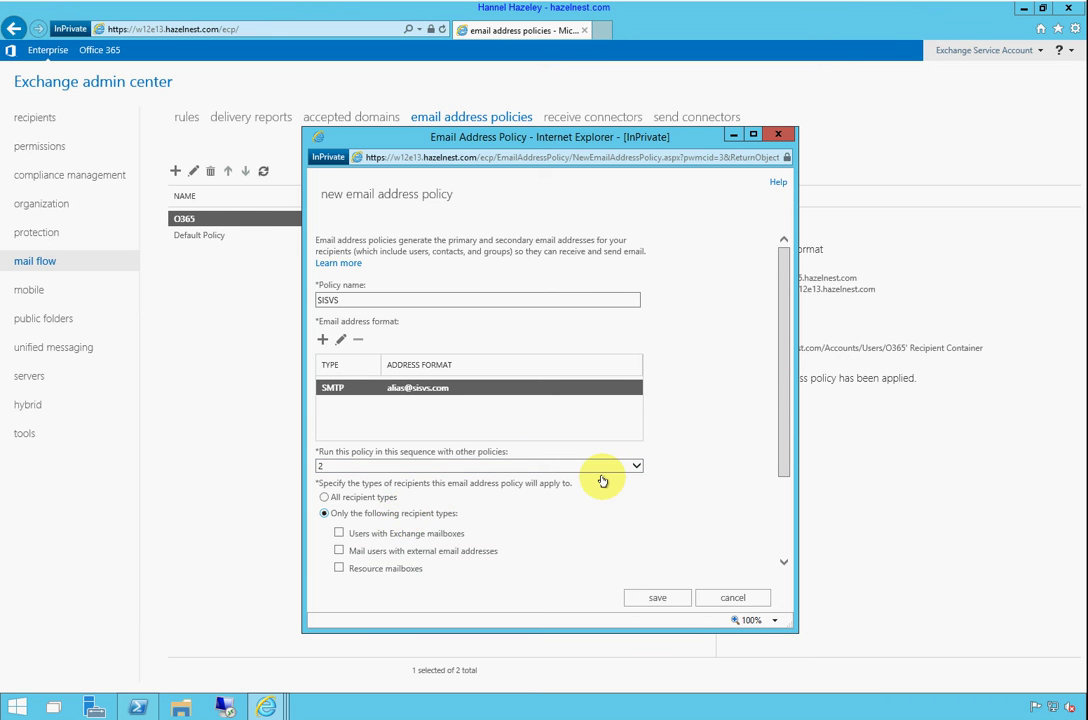
left_click_drag(782, 418, 780, 537)
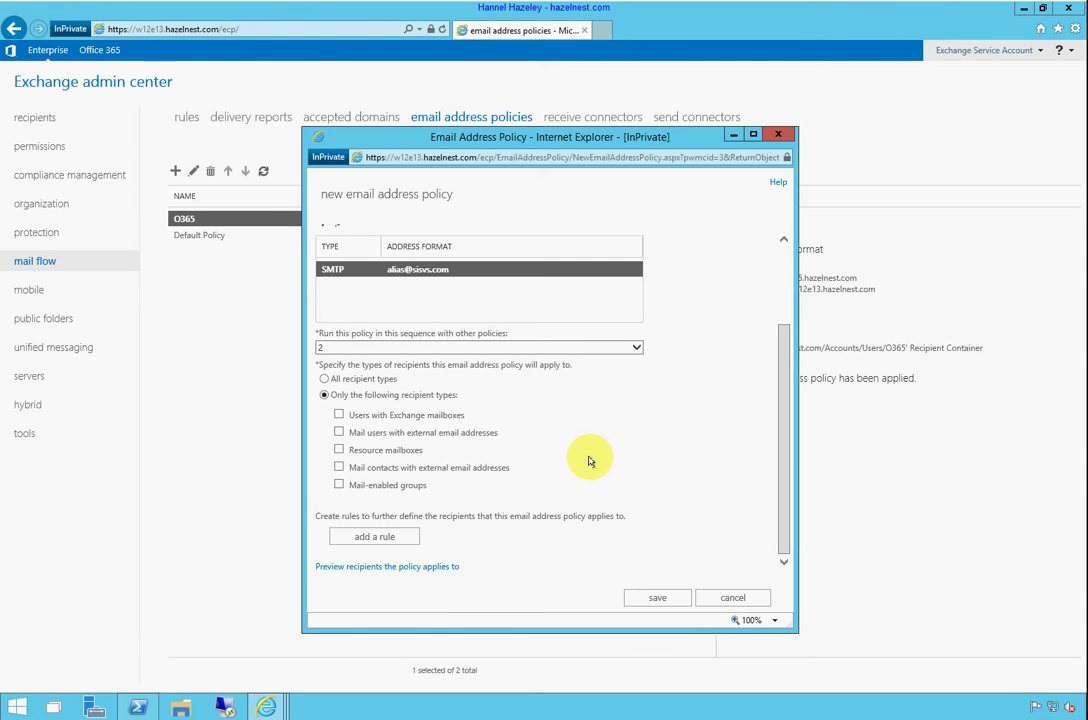
left_click(375, 537)
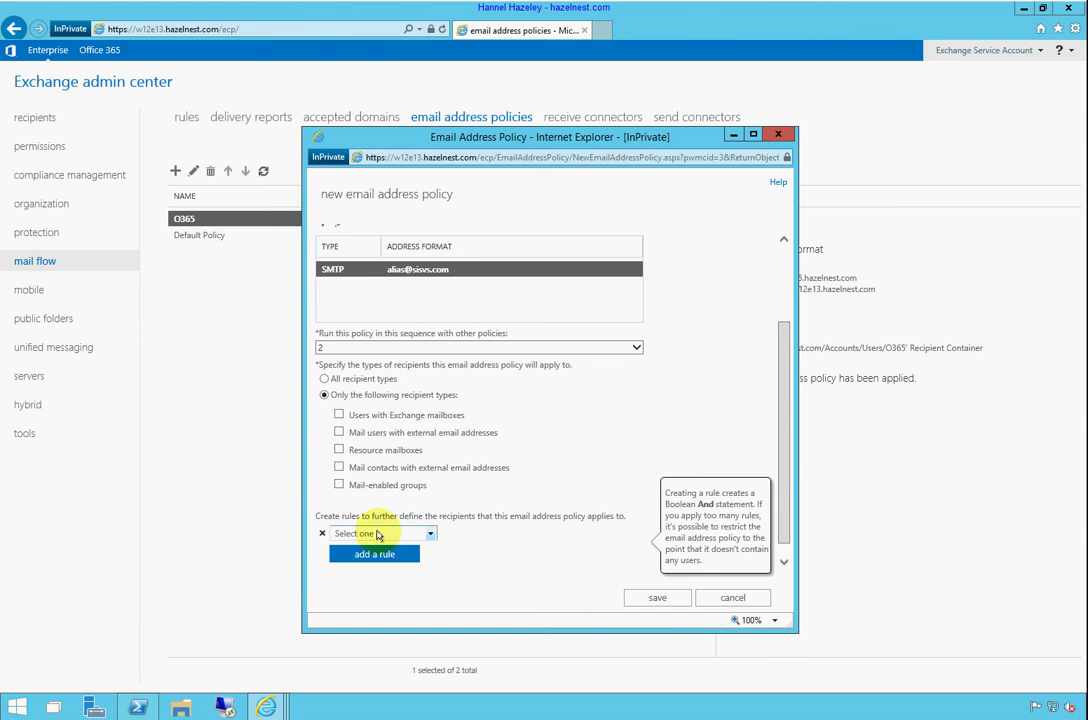
left_click(403, 537)
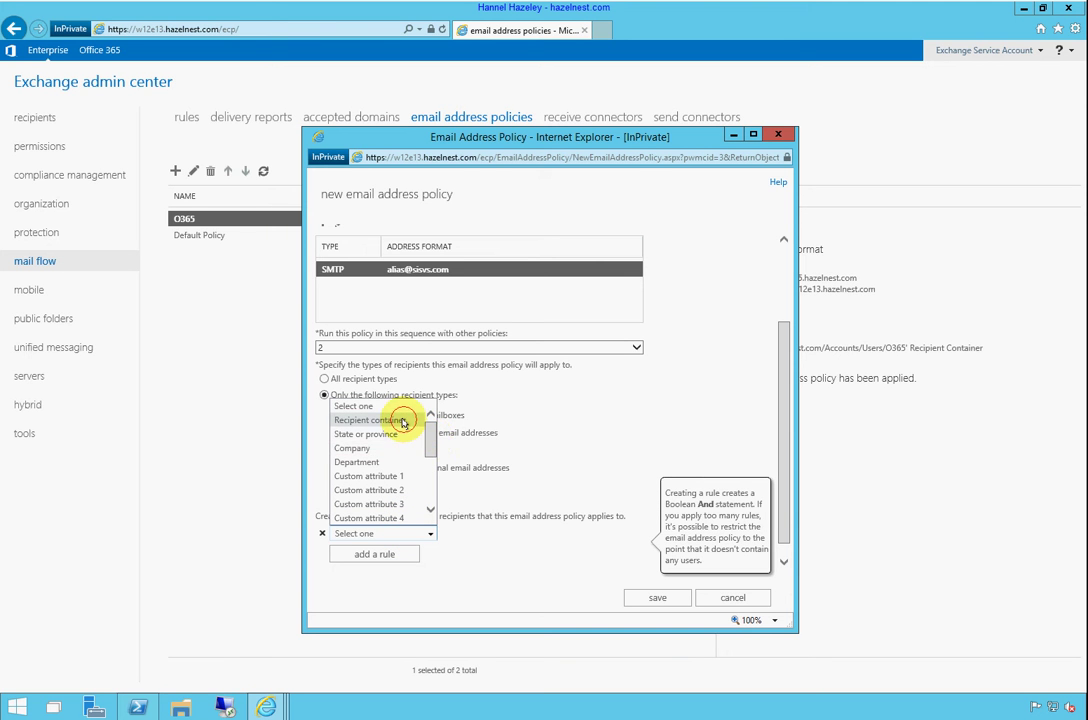
left_click(405, 420)
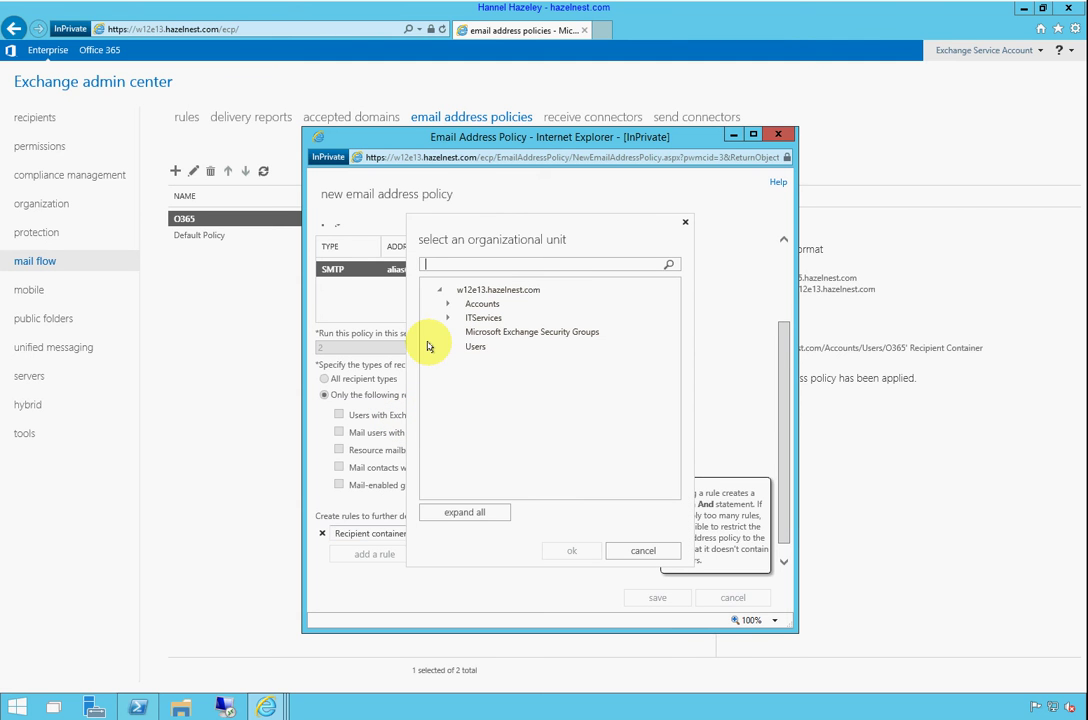
left_click(446, 304)
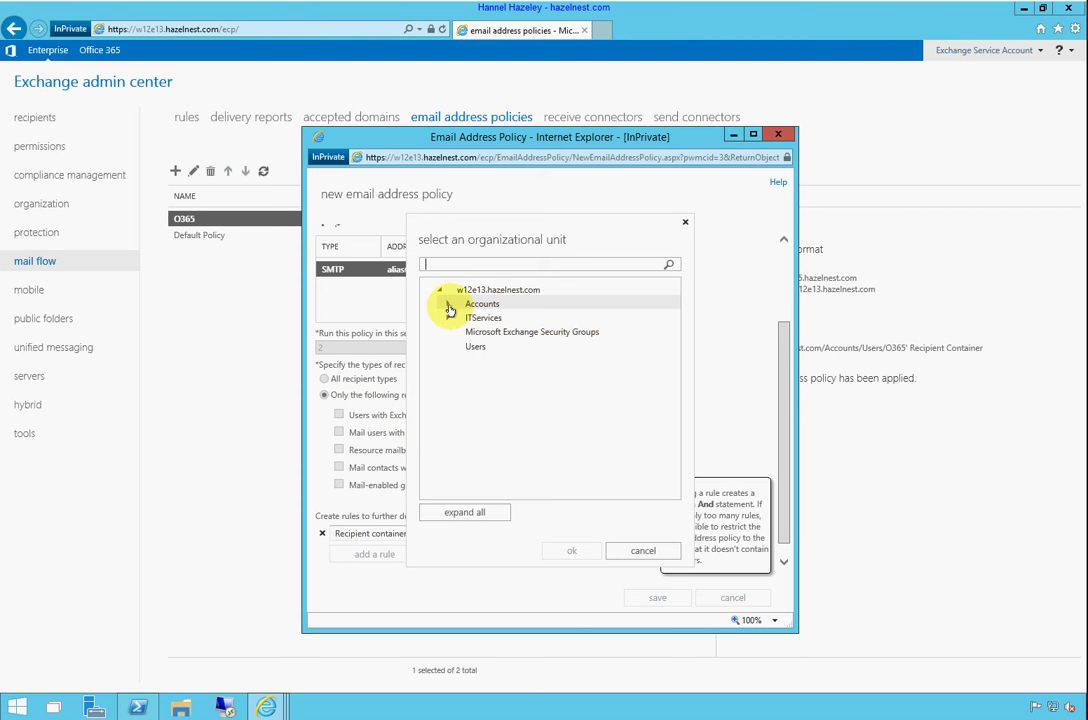
left_click(455, 346)
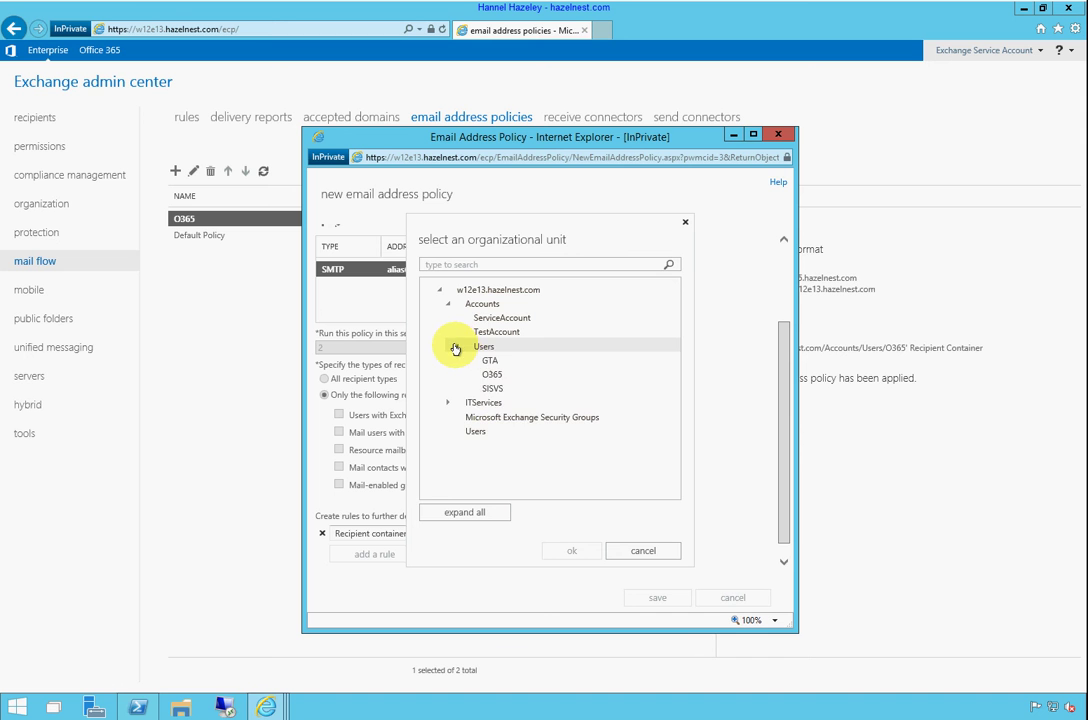
left_click(490, 388)
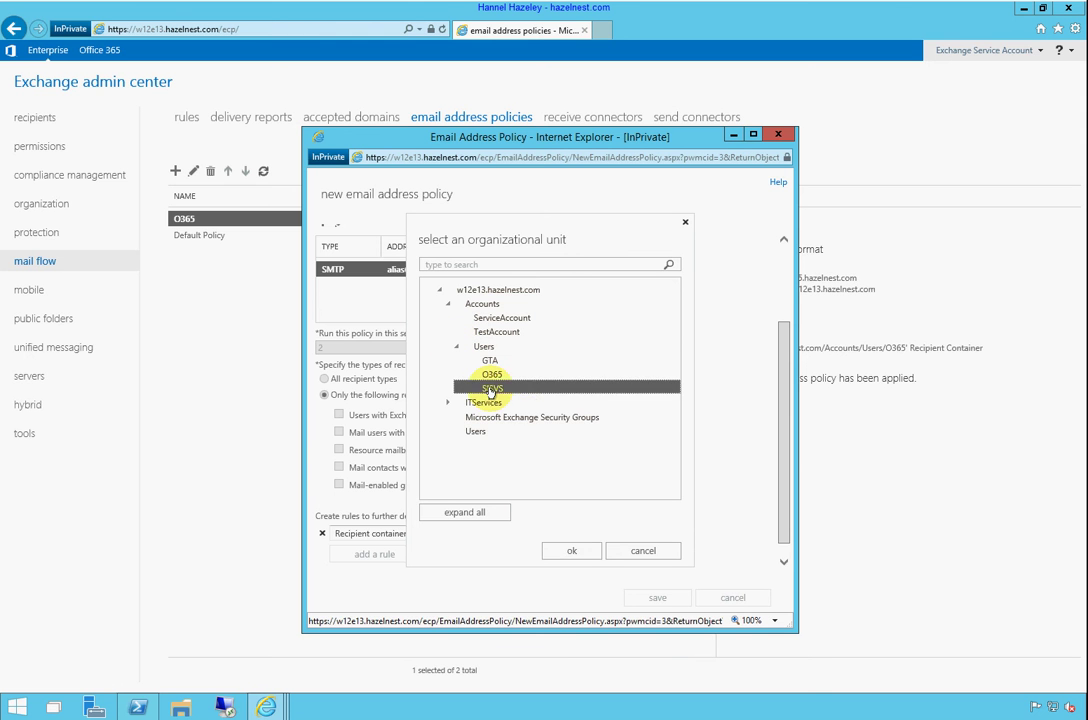
left_click(572, 552)
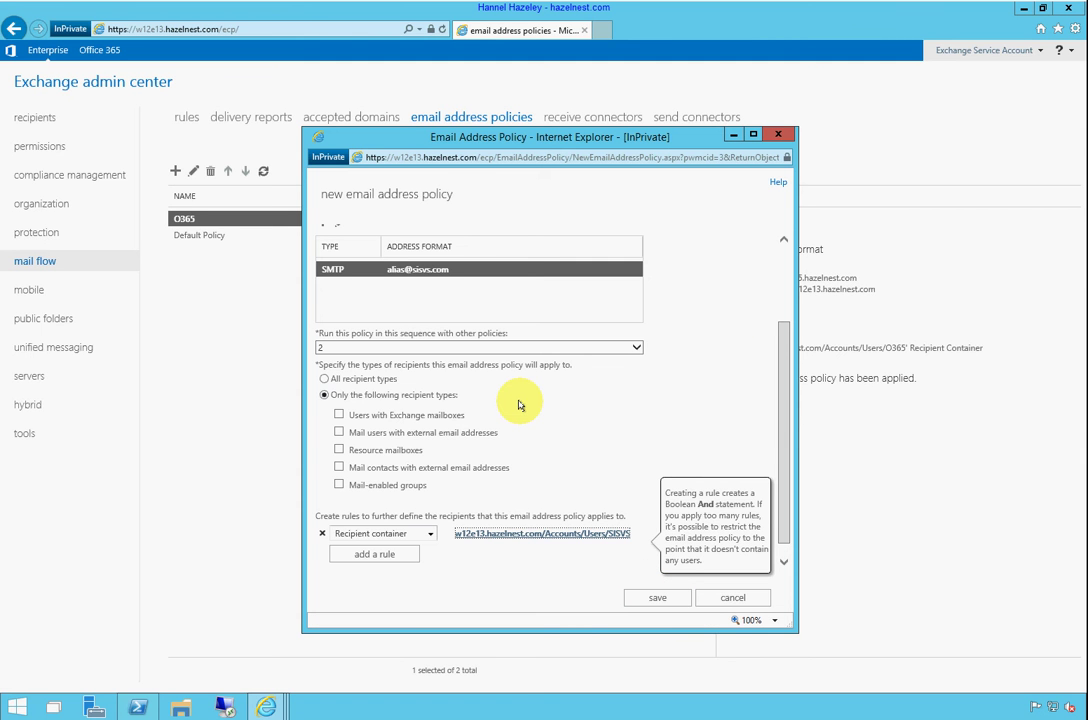
left_click(777, 381)
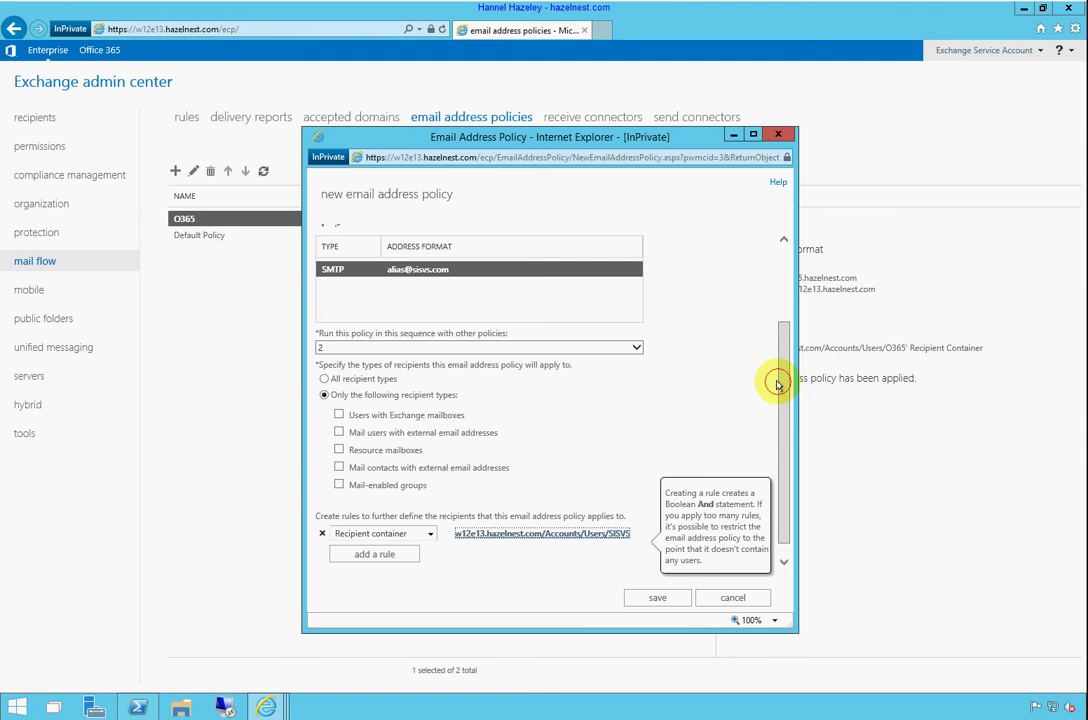
left_click_drag(777, 381, 772, 262)
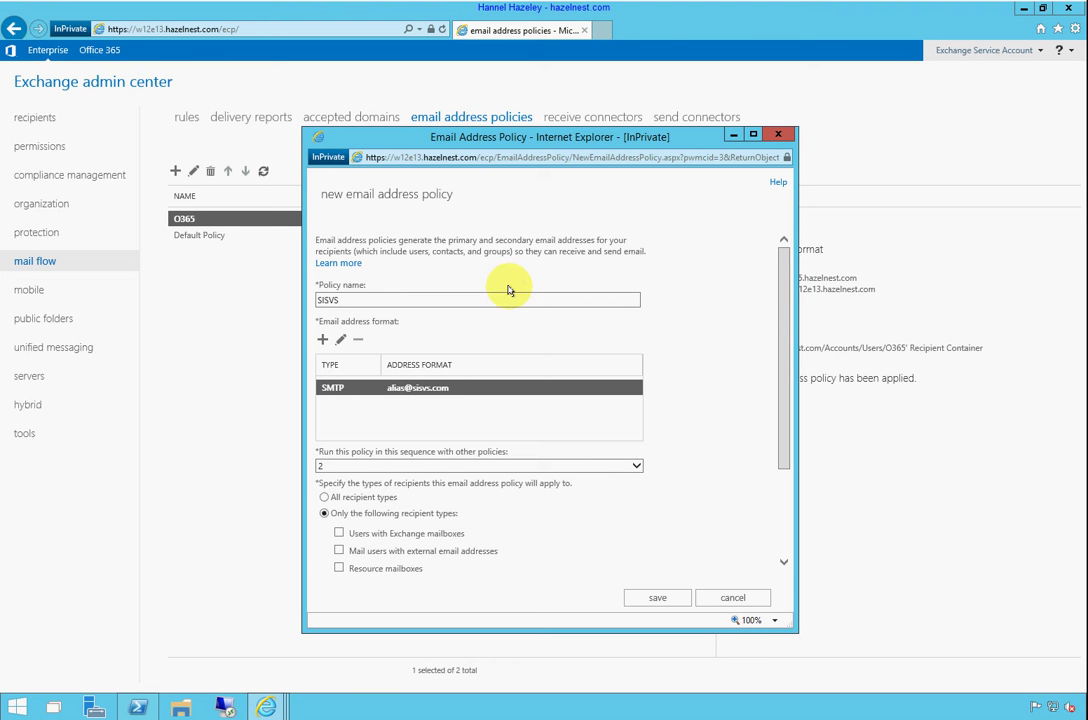
Check the SISVS policy name and try saving, which reports missing required fields
left_click(327, 300)
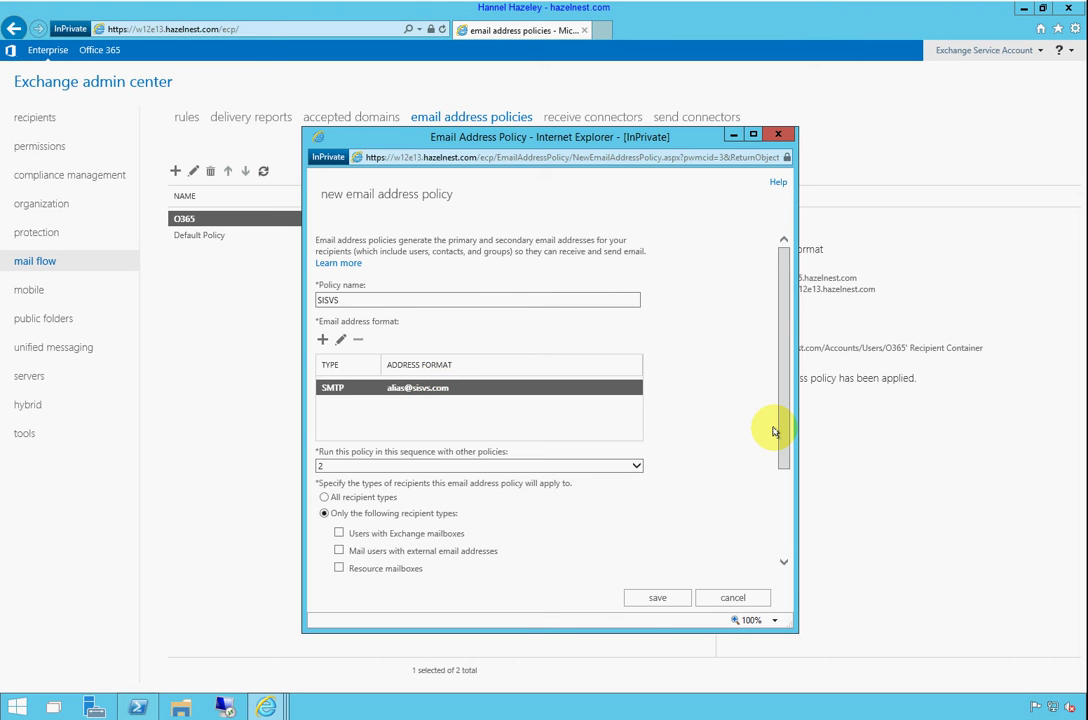
left_click_drag(782, 433, 782, 562)
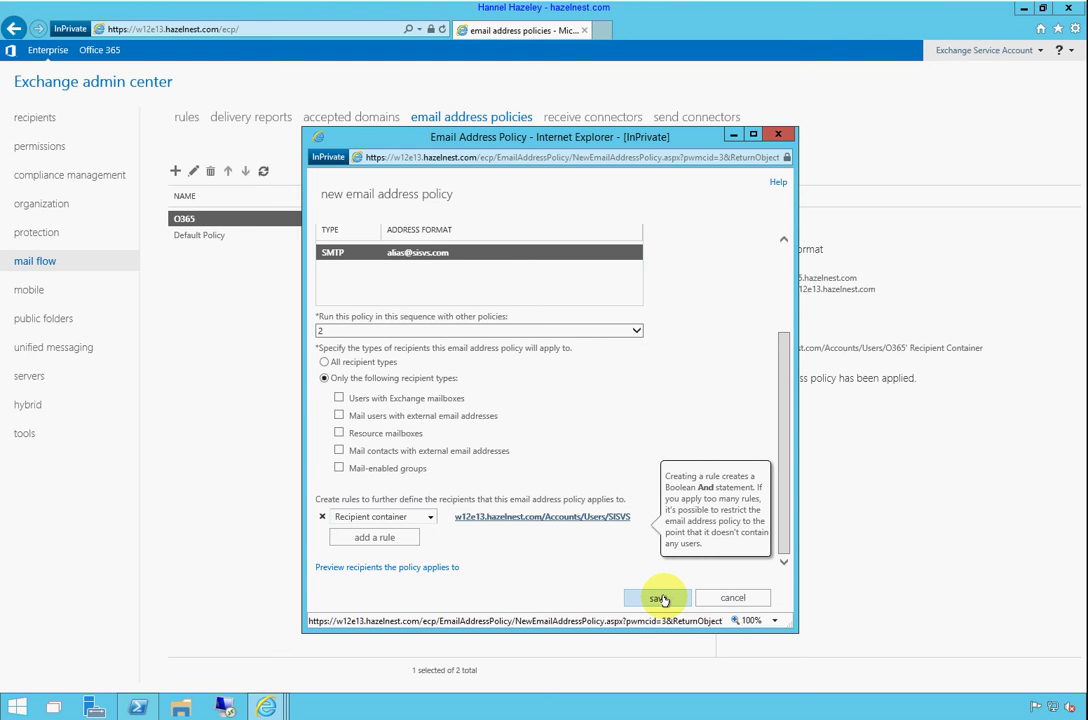
left_click(659, 597)
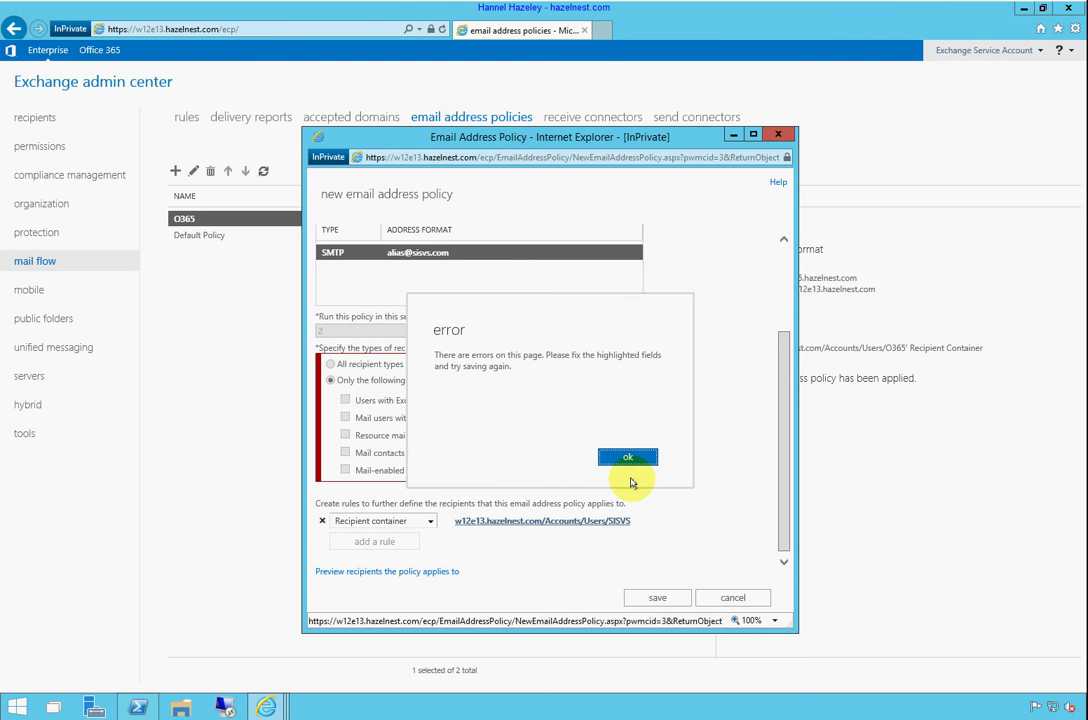
Limit the SISVS policy to users with Exchange mailboxes and save it as Unapplied
left_click(629, 457)
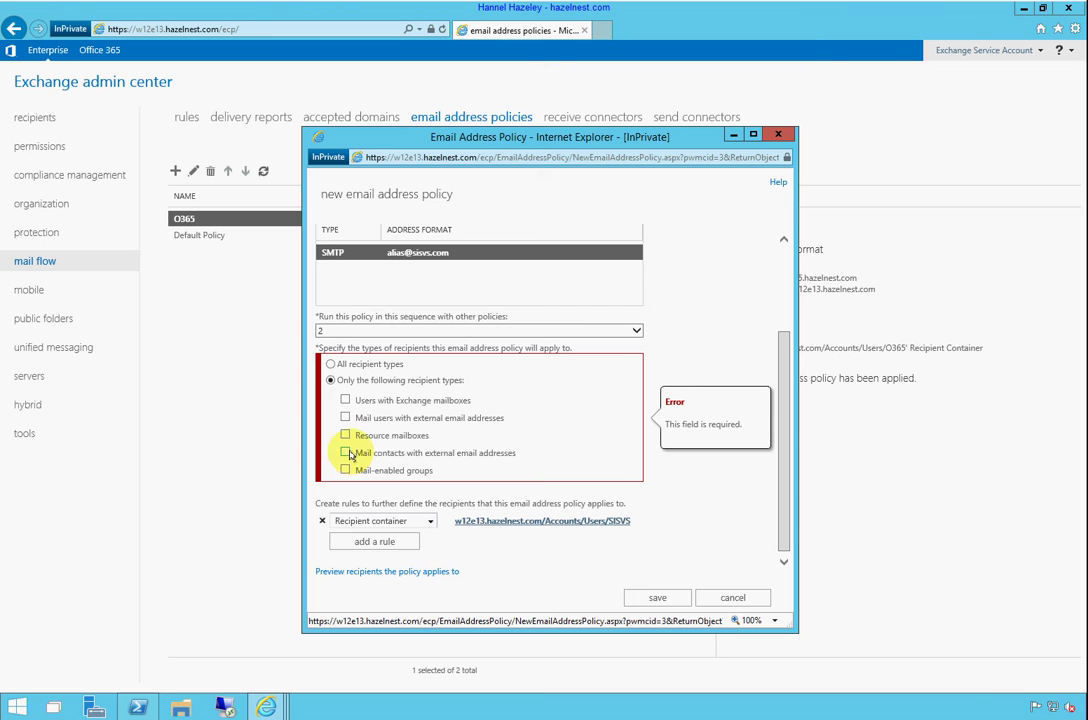
left_click(345, 401)
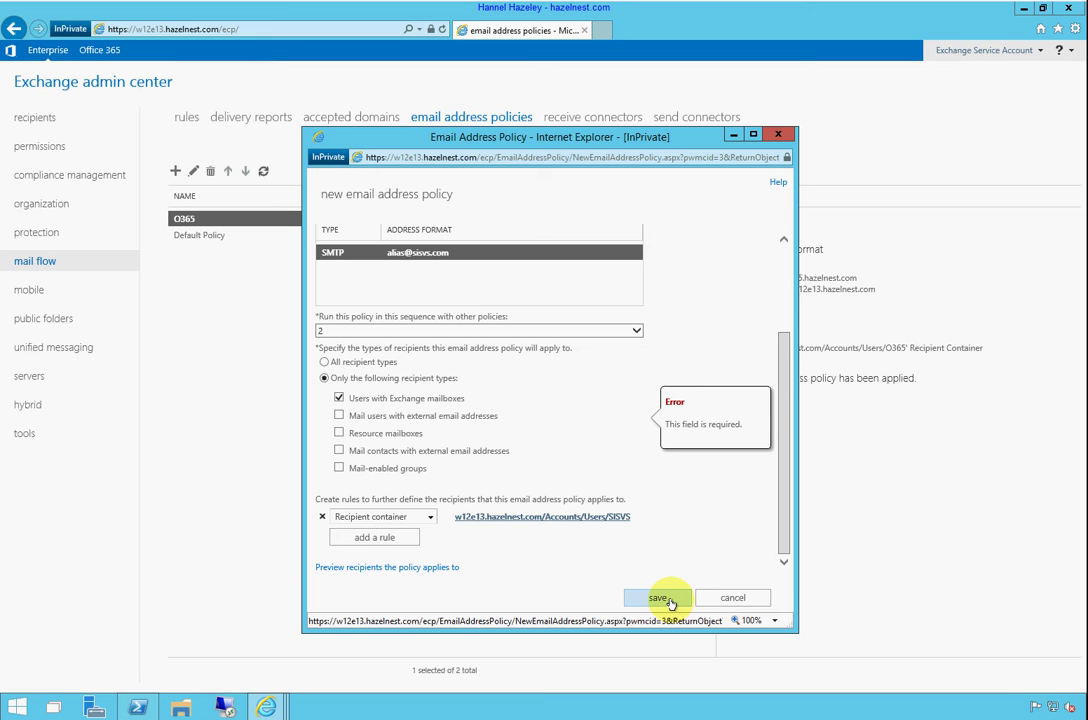
left_click(668, 599)
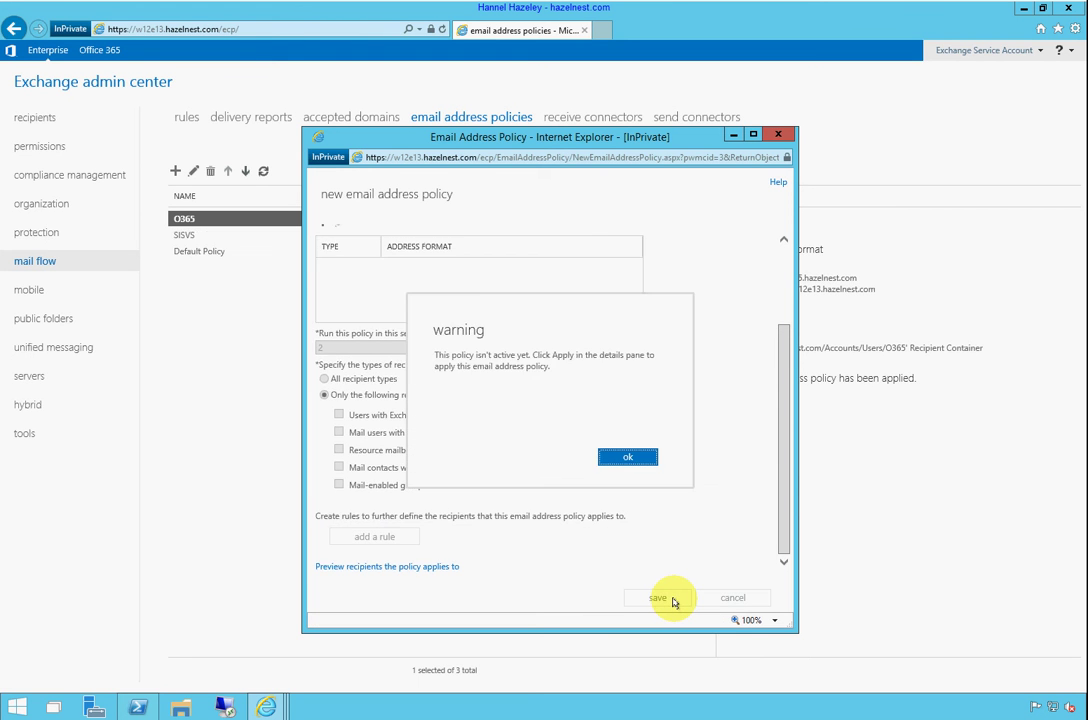
left_click(627, 457)
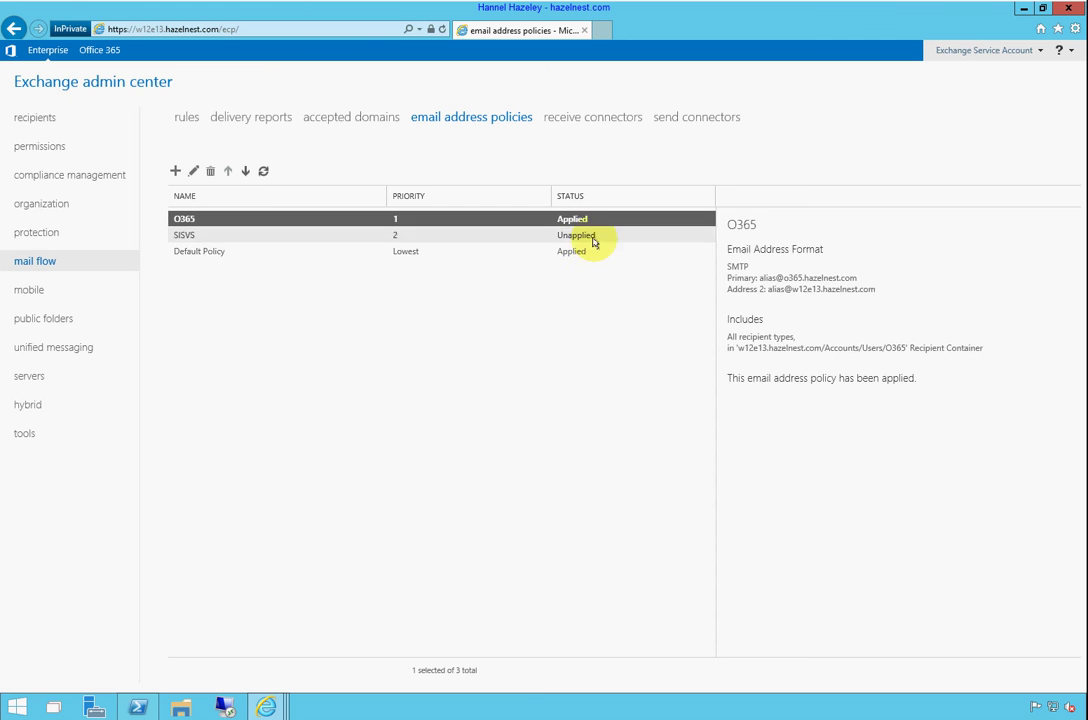
Apply the SISVS email address policy from its details pane so it shows Applied
left_click(594, 237)
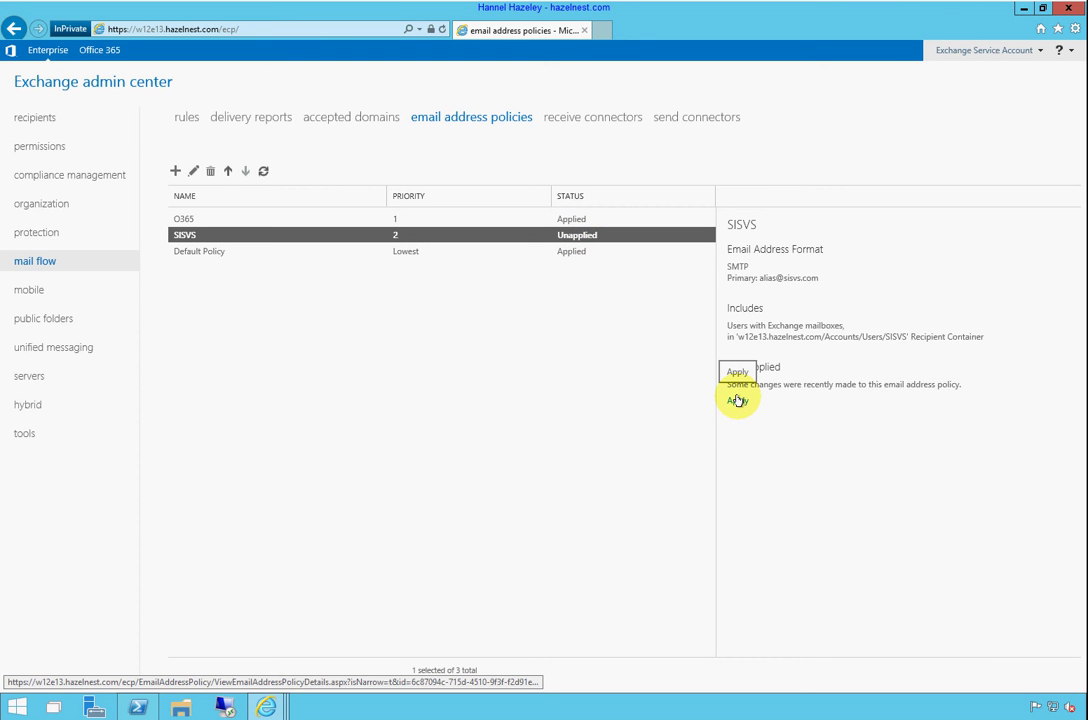
left_click(737, 400)
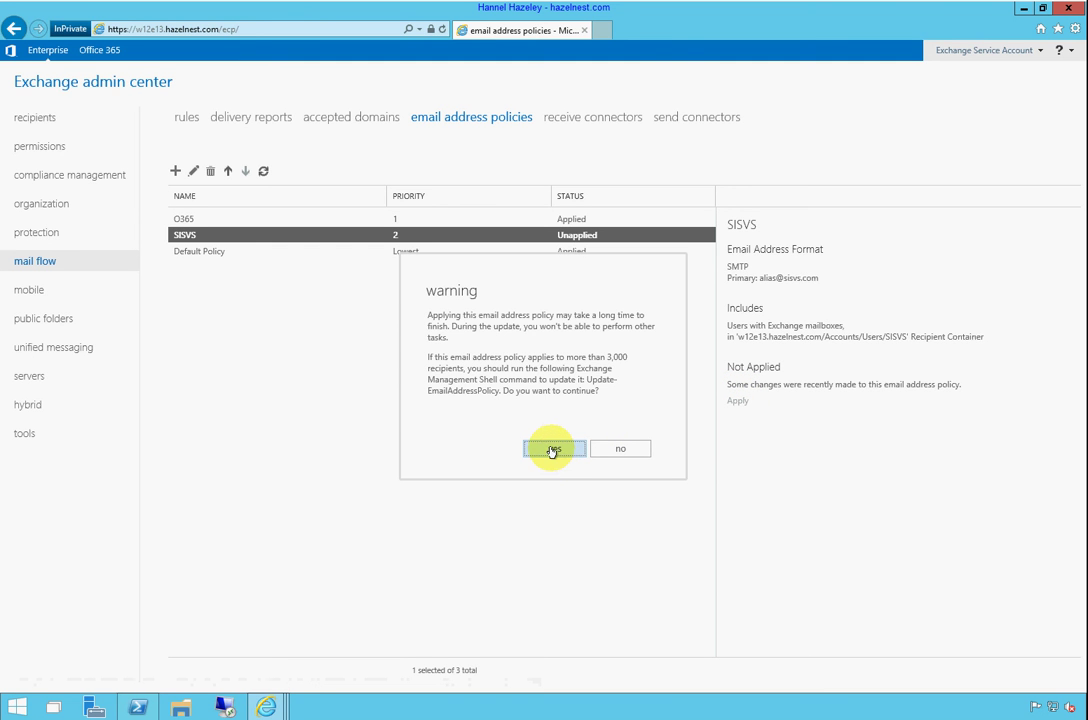
left_click(555, 451)
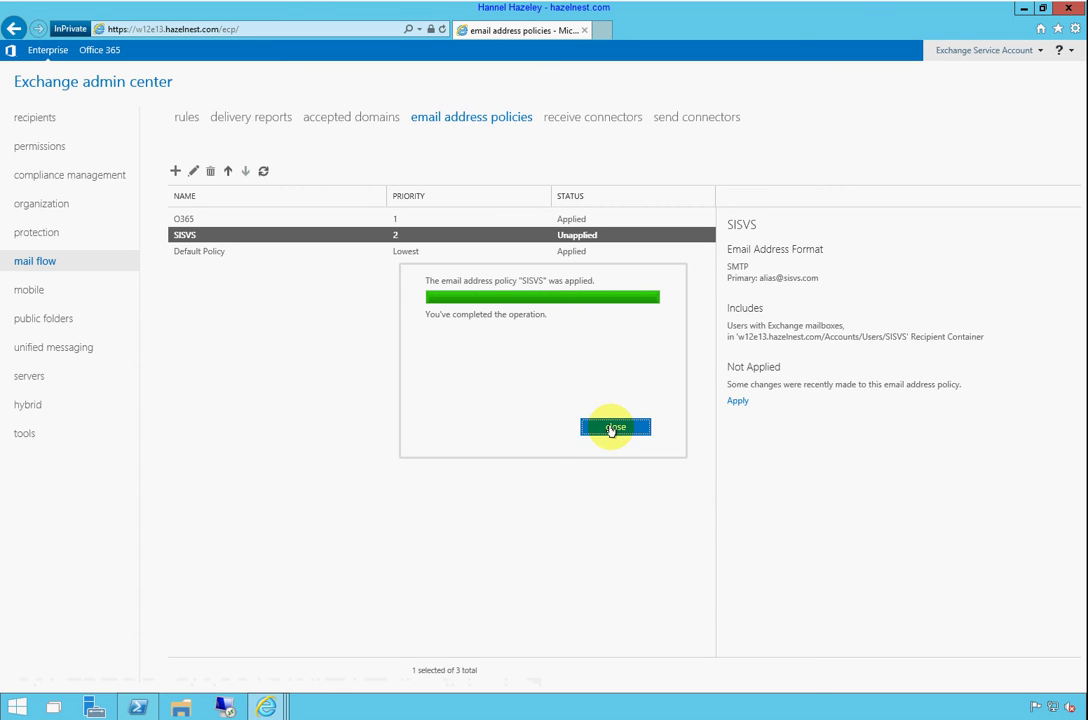
left_click(614, 430)
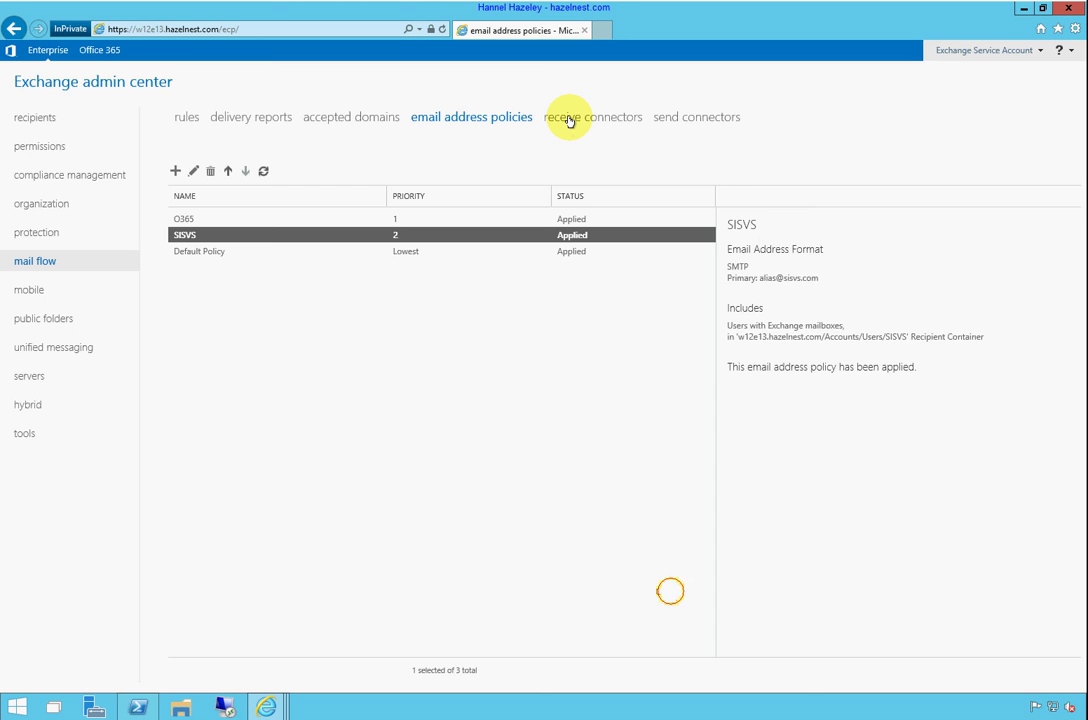
Show the receive connectors list, then bring back PowerShell's sisvs.com MX lookup results
left_click(569, 119)
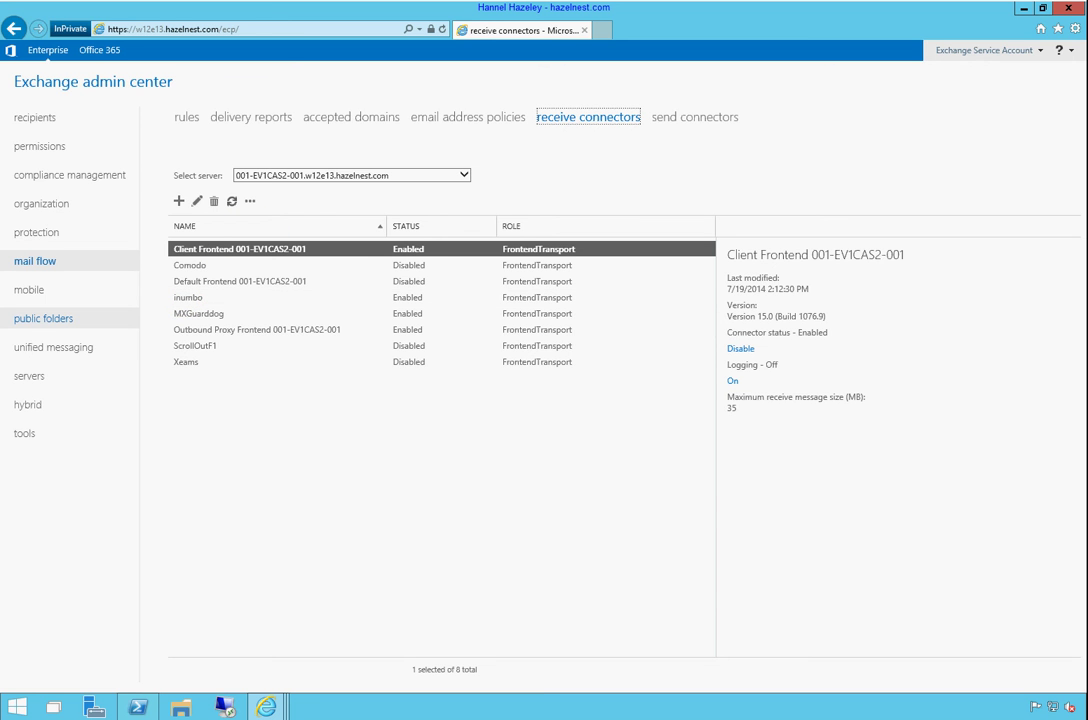
left_click(140, 707)
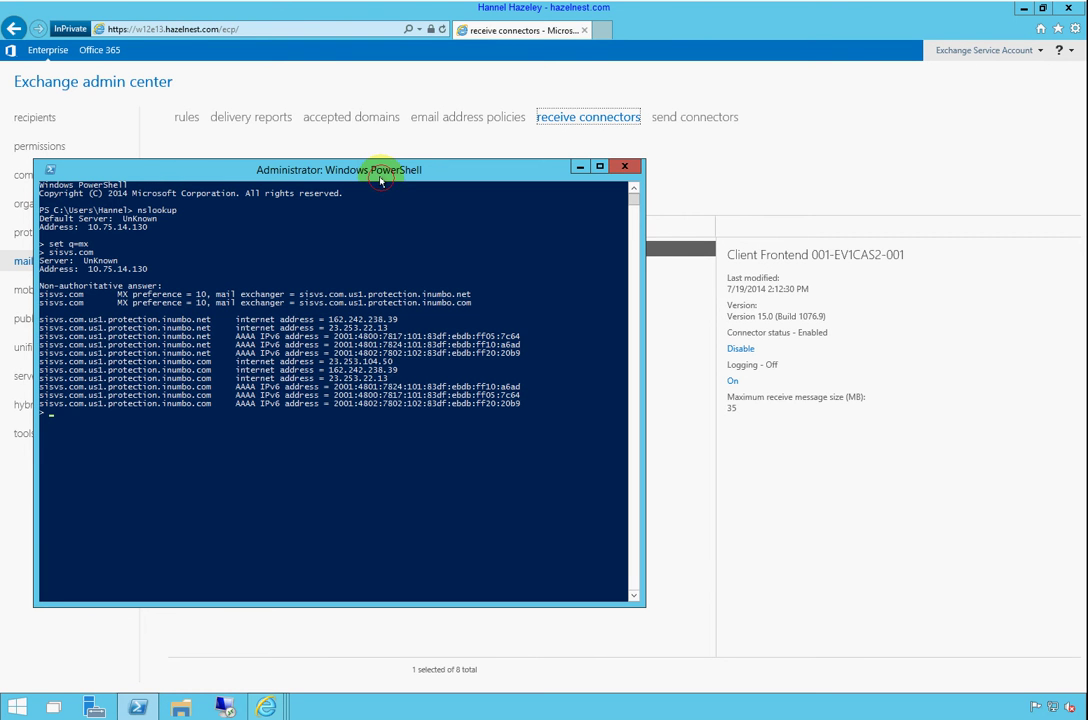
Move the PowerShell window aside and maximize the Exchange admin center window
left_click_drag(380, 171, 416, 234)
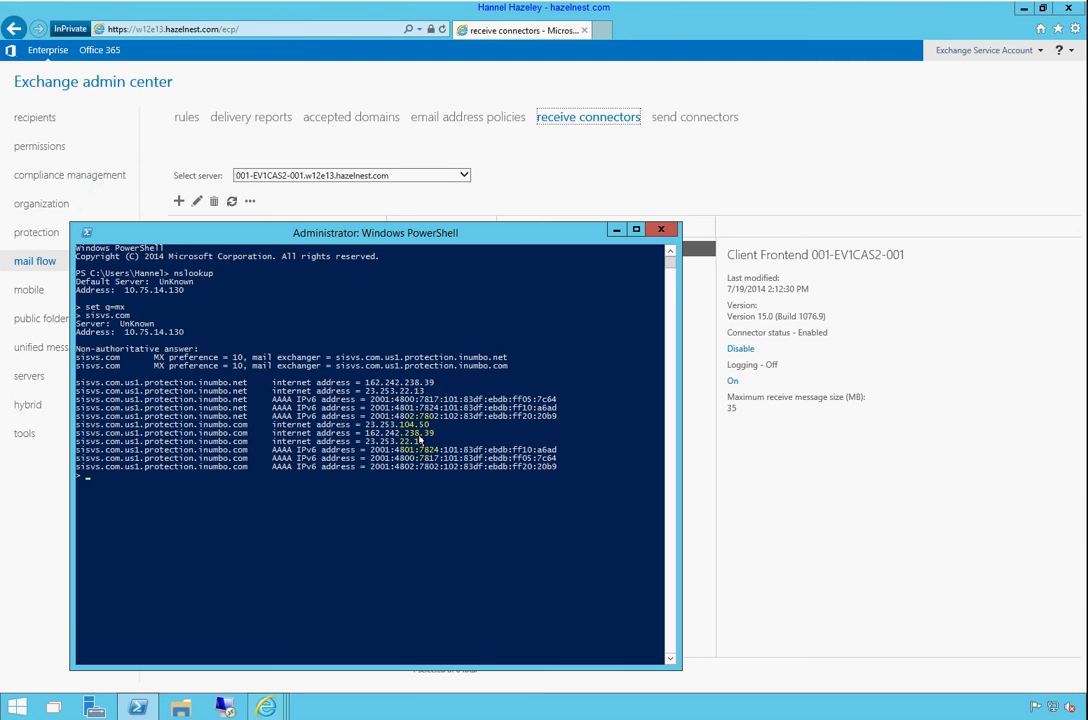
left_click_drag(515, 233, 843, 162)
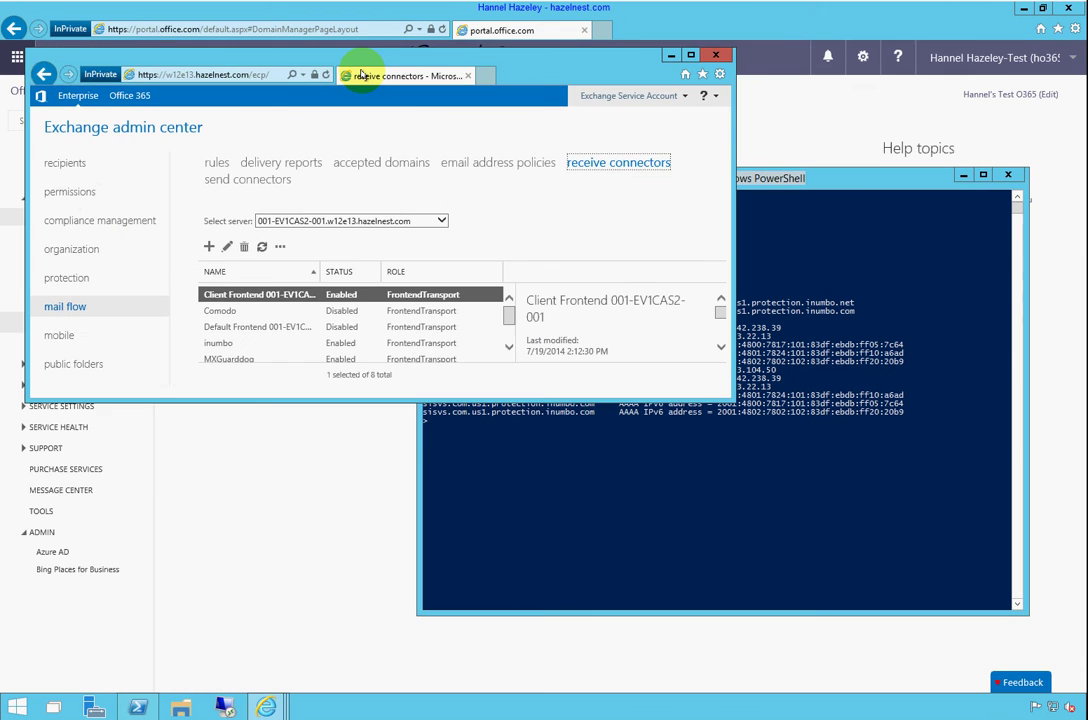
left_click_drag(310, 100, 352, 103)
double_click(352, 103)
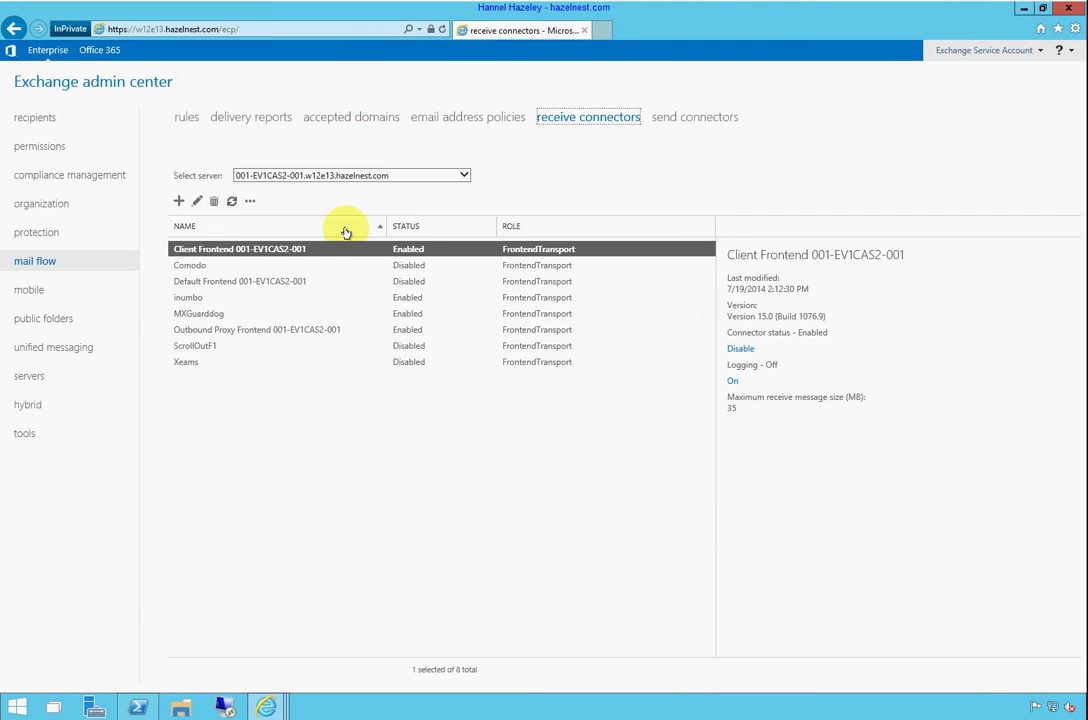
Show inumbo connector scoping with allowed IPs 23.253.22.13, 23.253.104.50 and 162.242.238.39
left_click(345, 251)
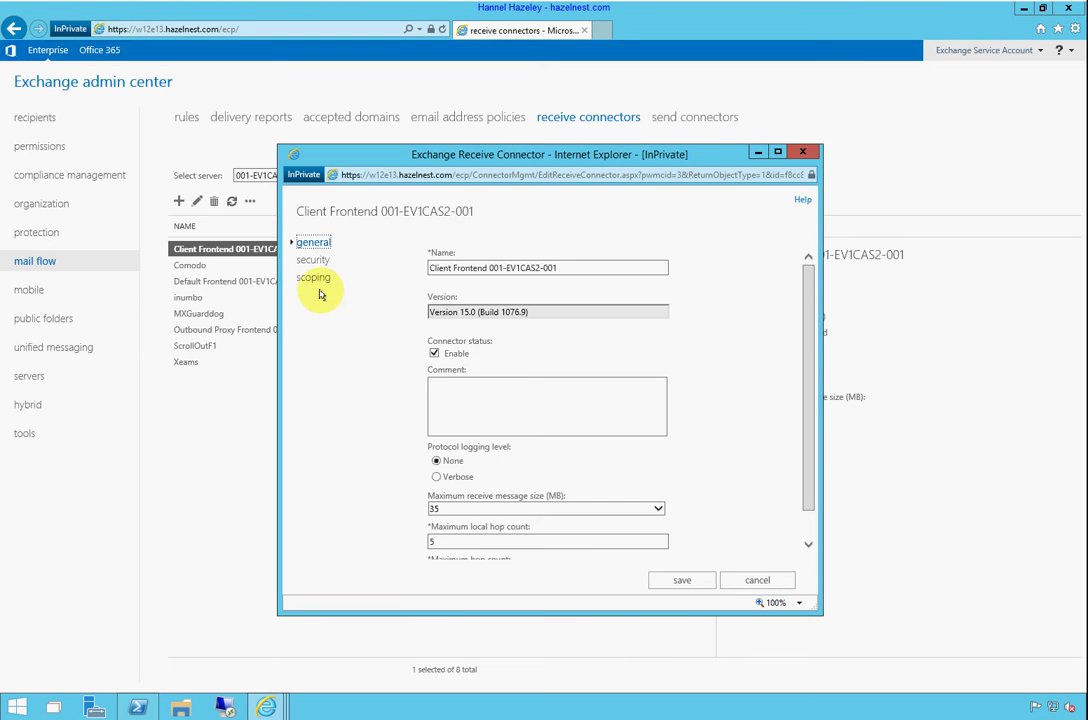
left_click(803, 151)
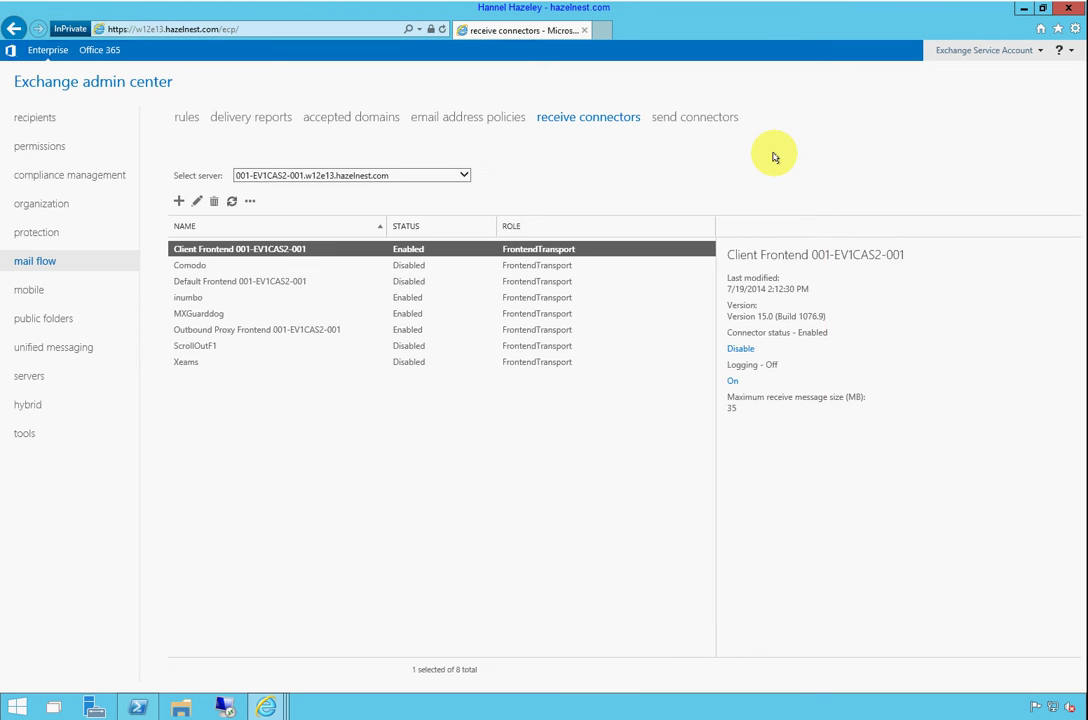
double_click(187, 299)
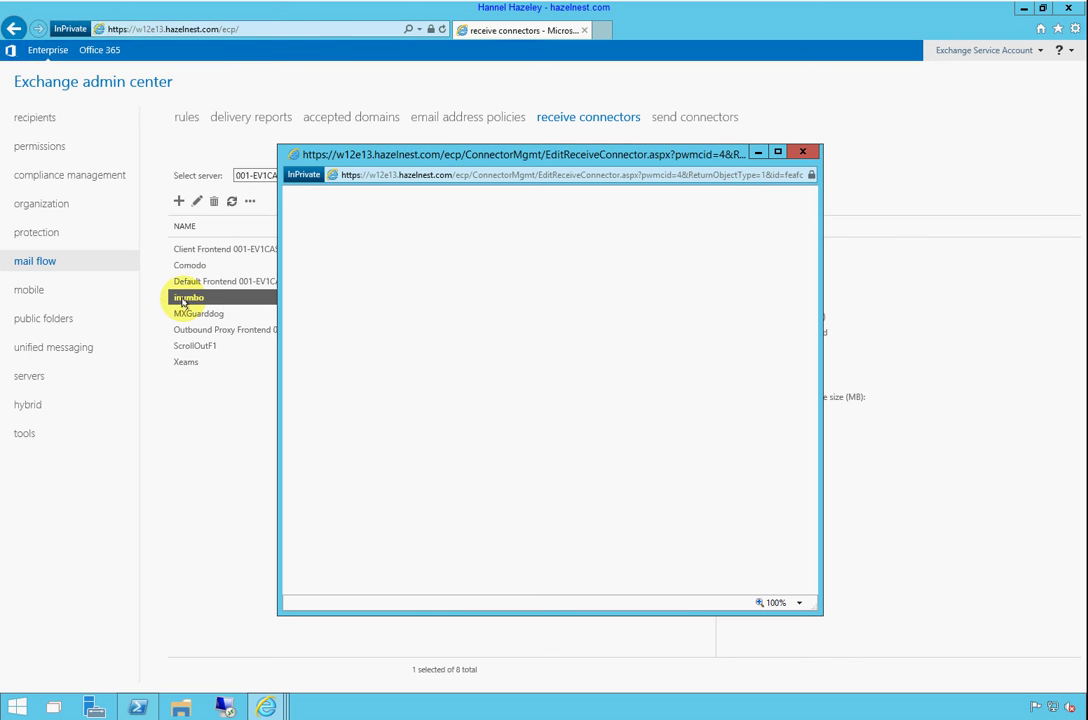
left_click(314, 276)
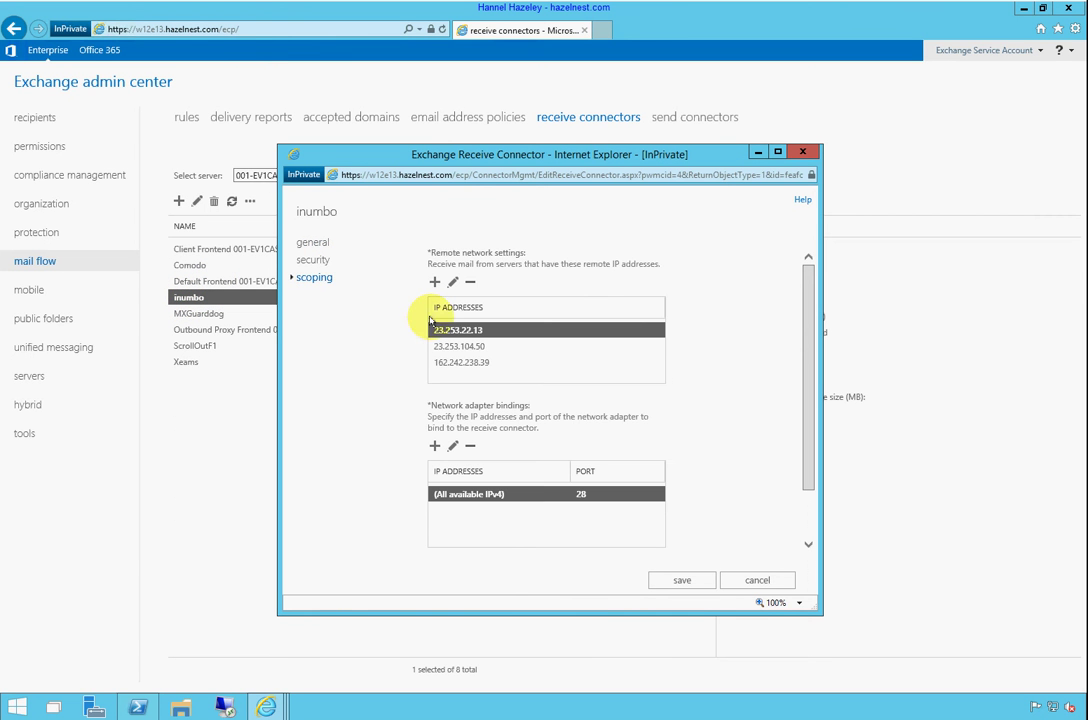
left_click_drag(534, 613, 522, 444)
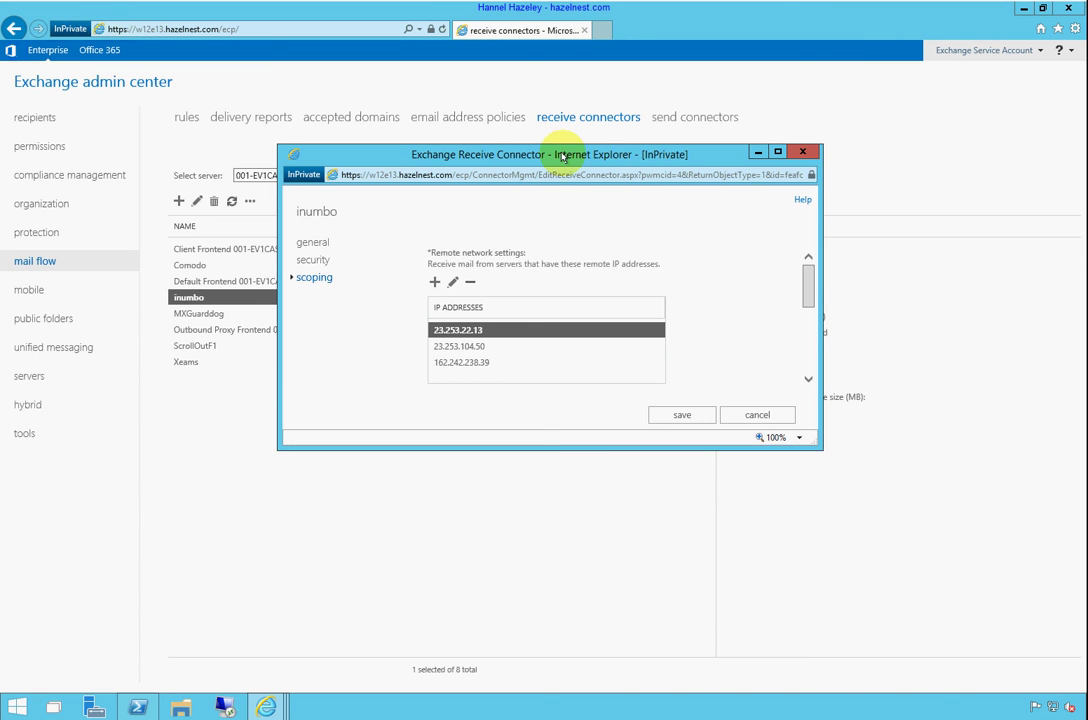
left_click_drag(563, 157, 330, 130)
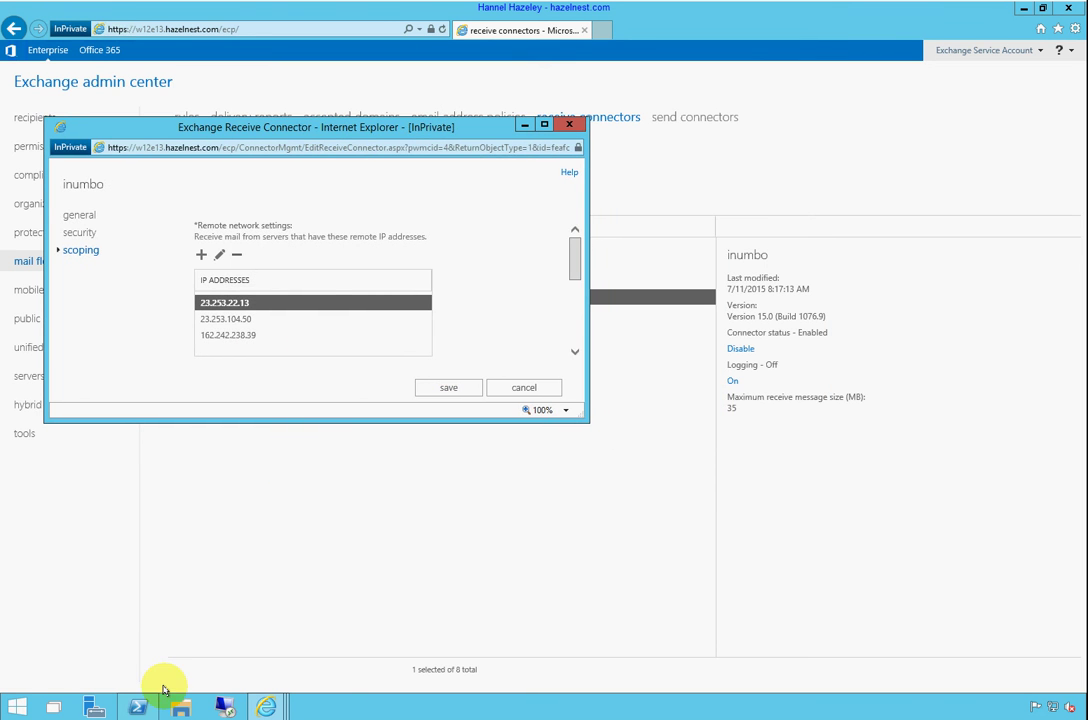
Compare PowerShell's MX lookup addresses with the inumbo connector's allowed IPs, then close PowerShell
left_click(138, 707)
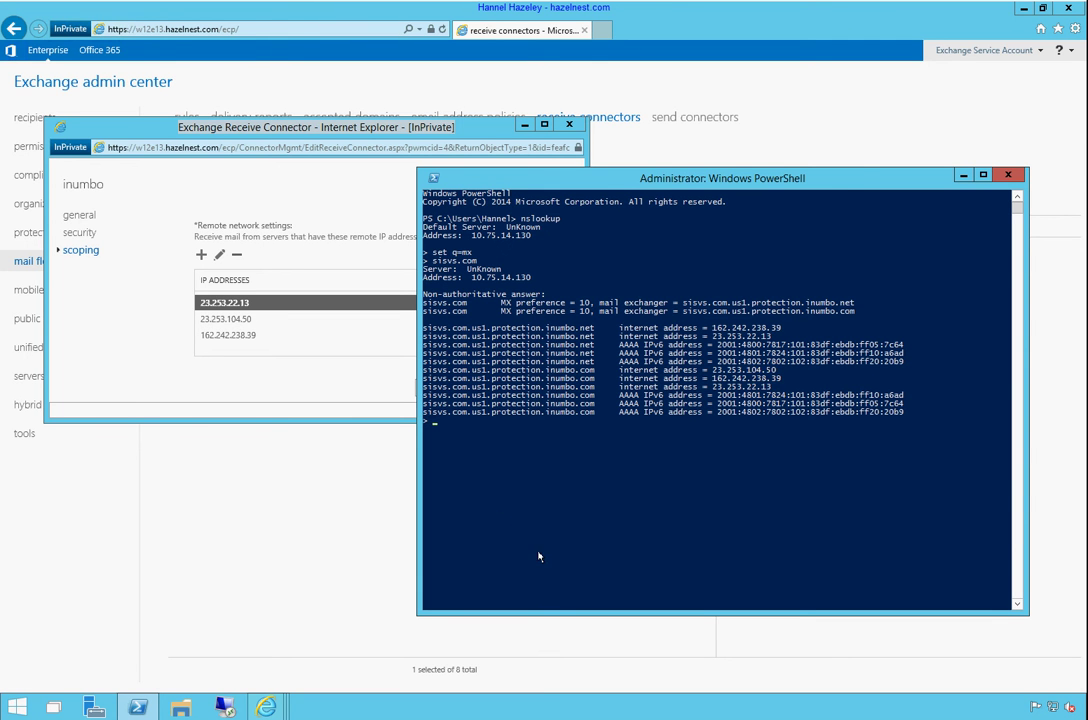
left_click(844, 179)
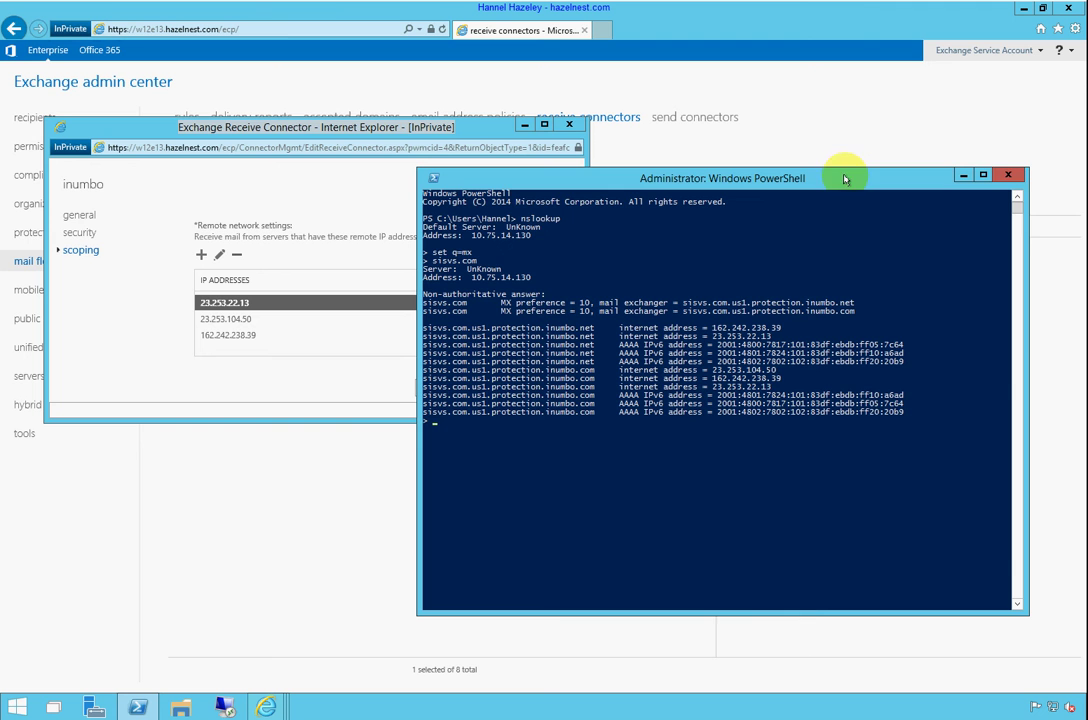
left_click(1012, 176)
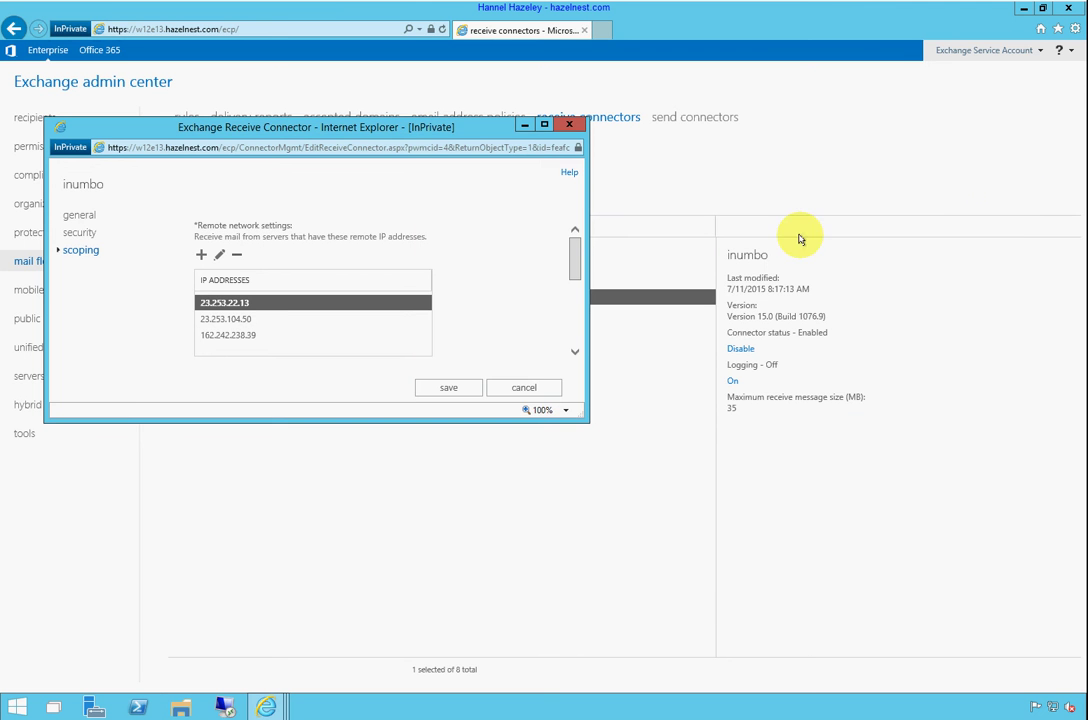
Create and save a user mailbox for the existing SISVS user account
left_click(527, 389)
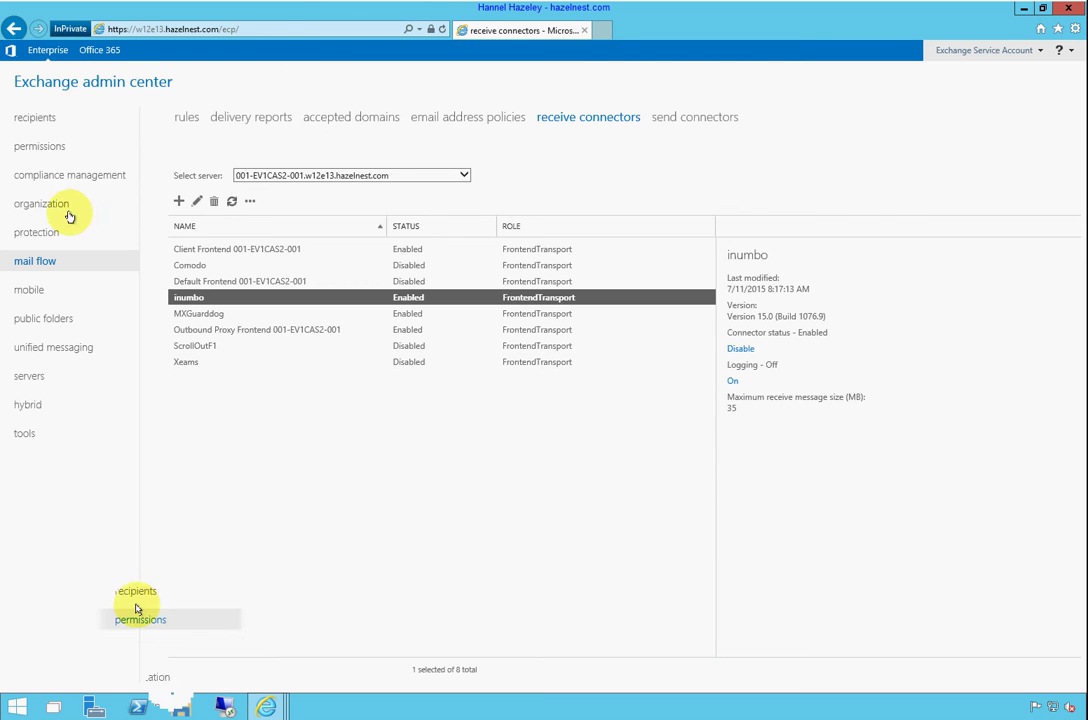
left_click(33, 118)
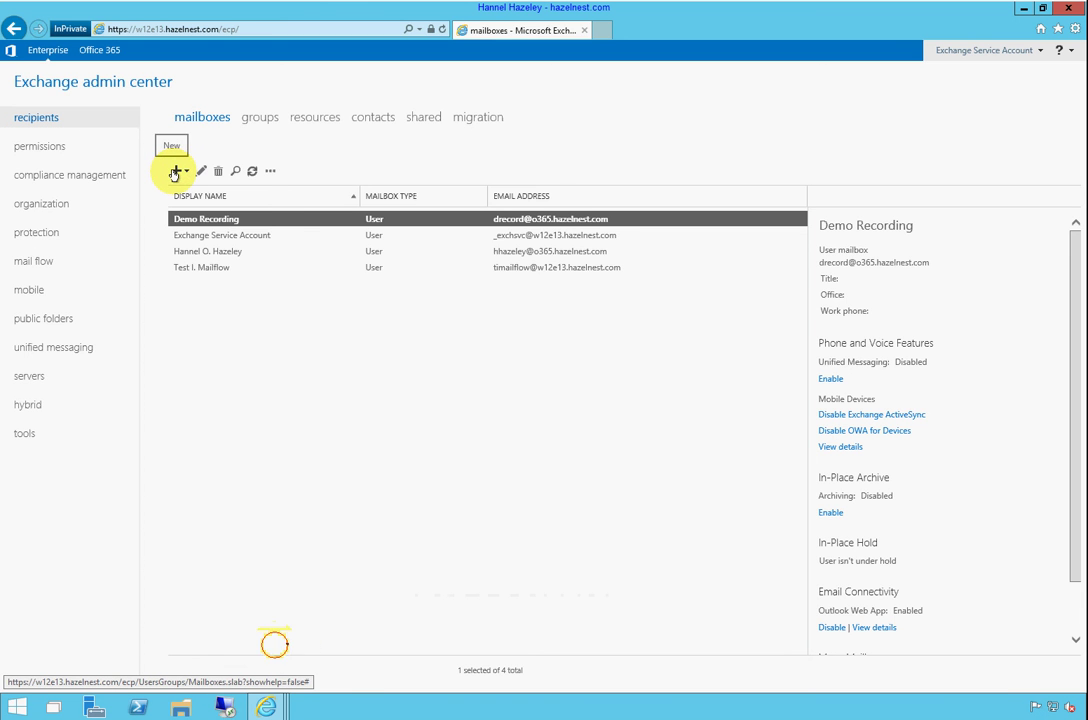
left_click(174, 173)
left_click(199, 196)
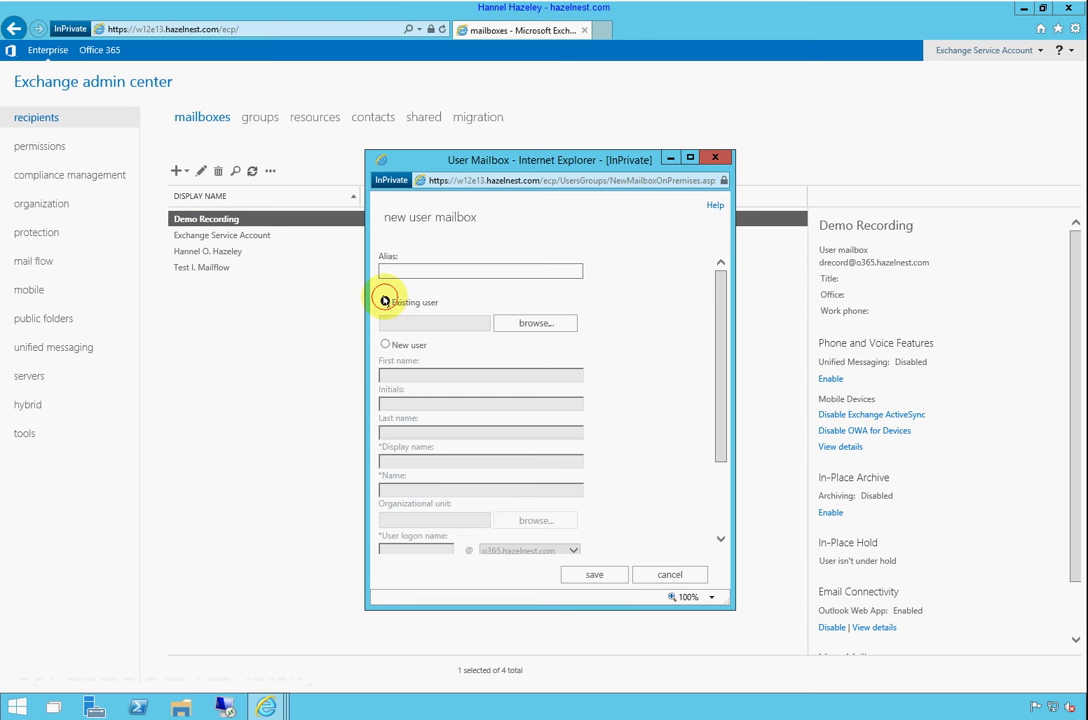
left_click(545, 324)
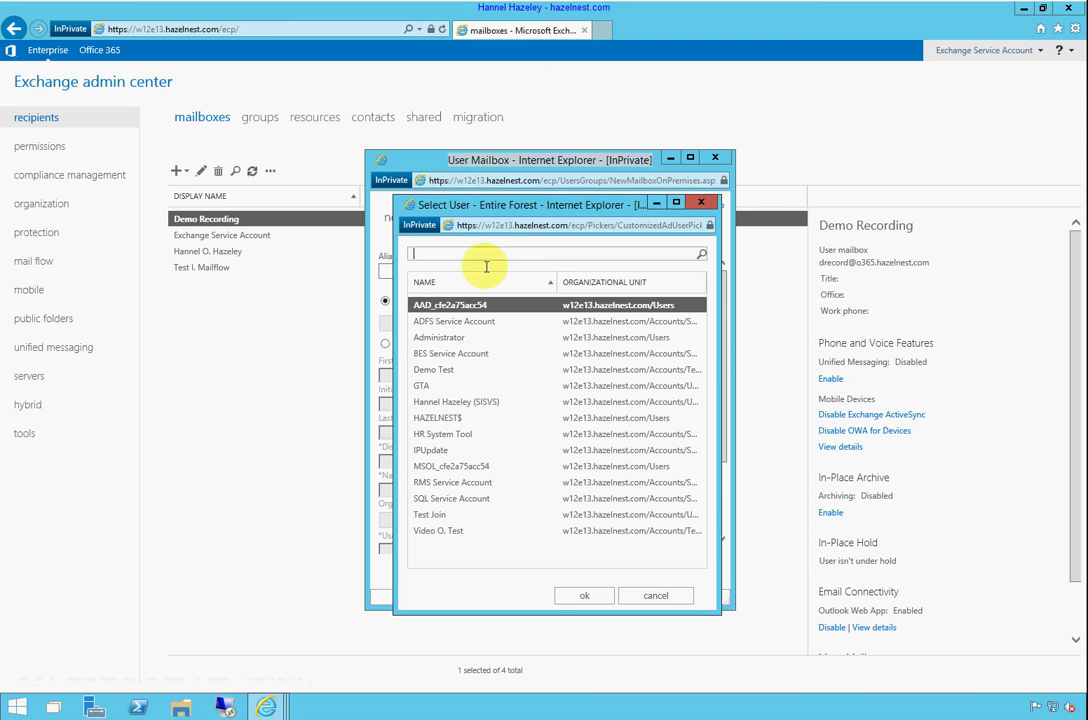
left_click(425, 402)
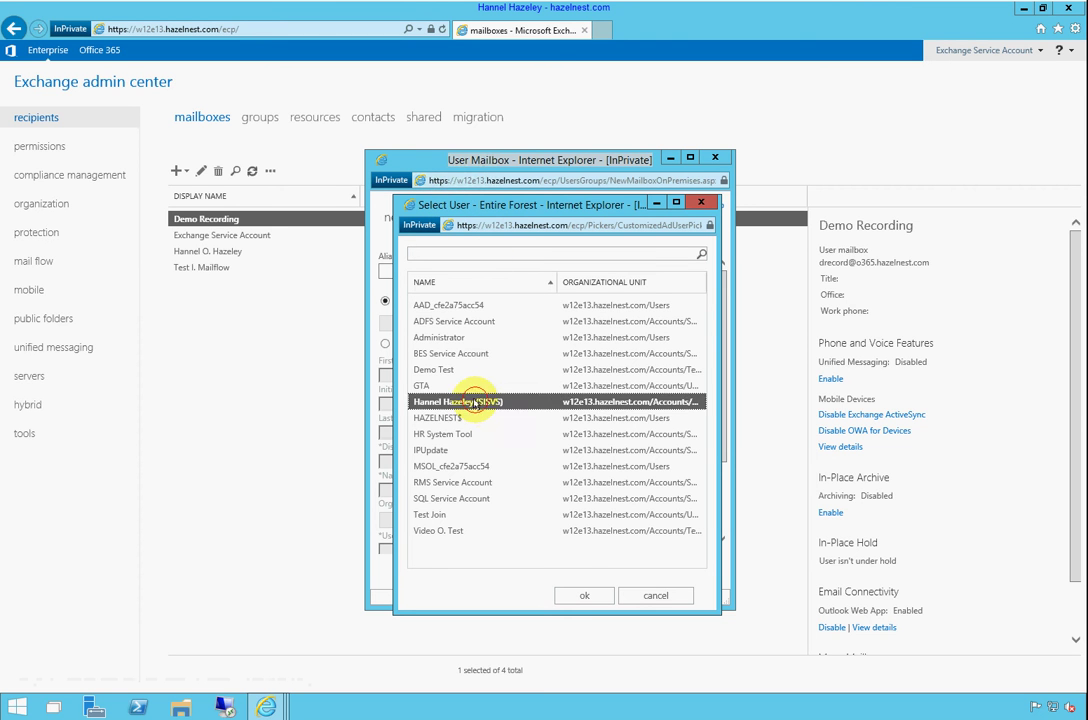
left_click(580, 596)
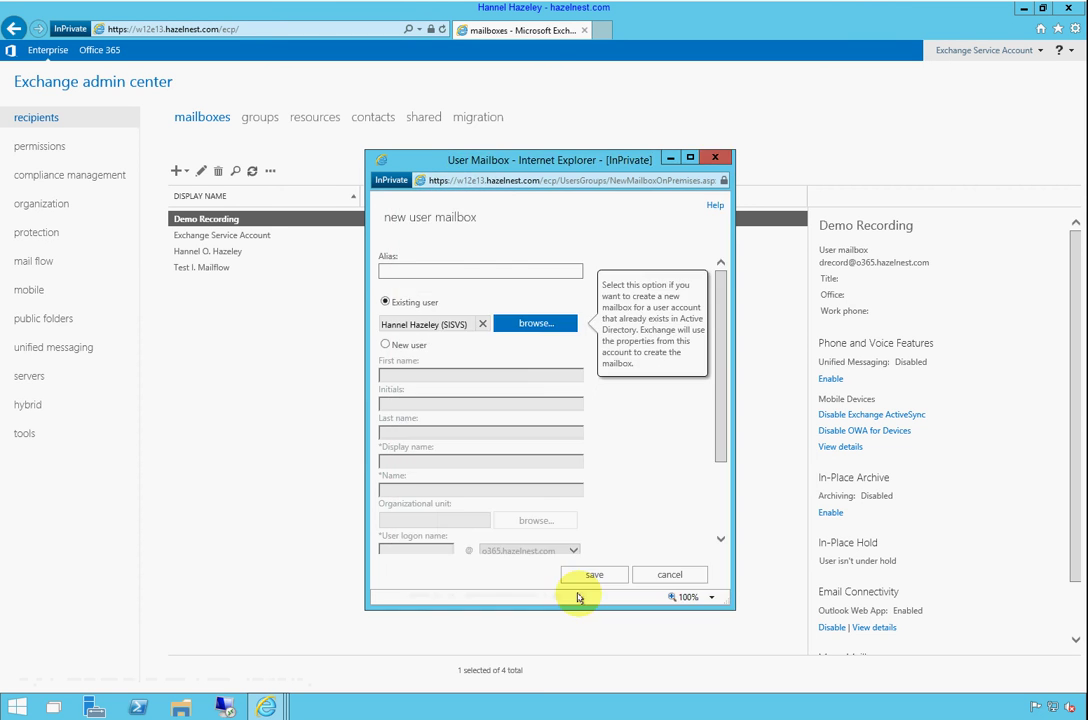
scroll(652, 435, "down", 3)
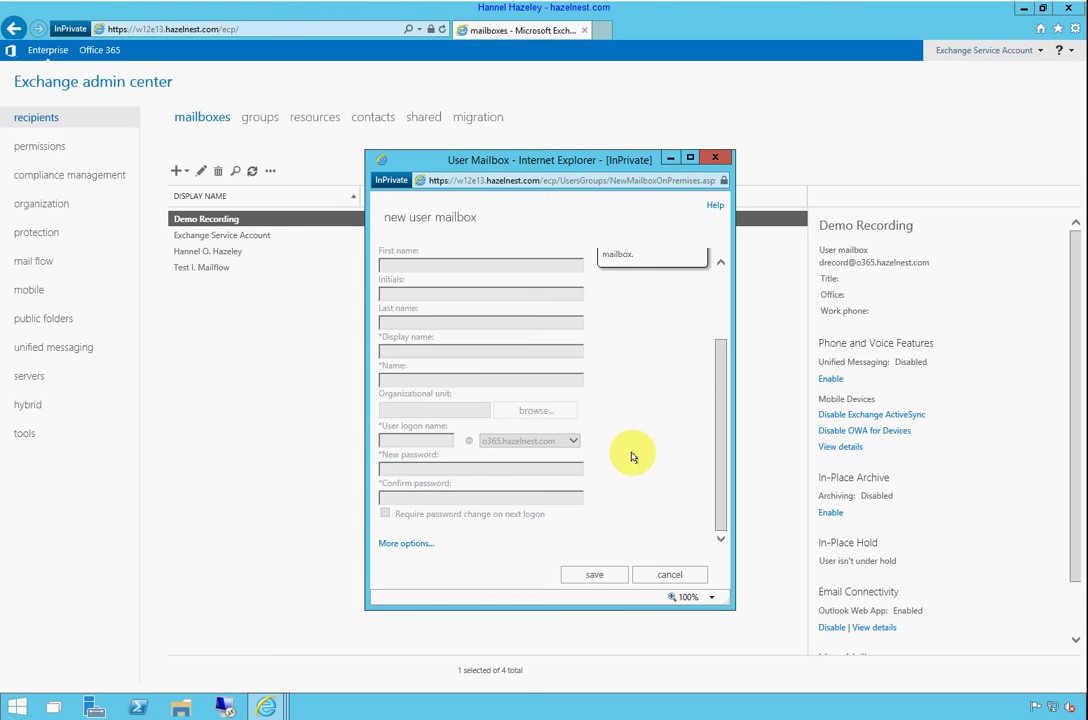
left_click(600, 577)
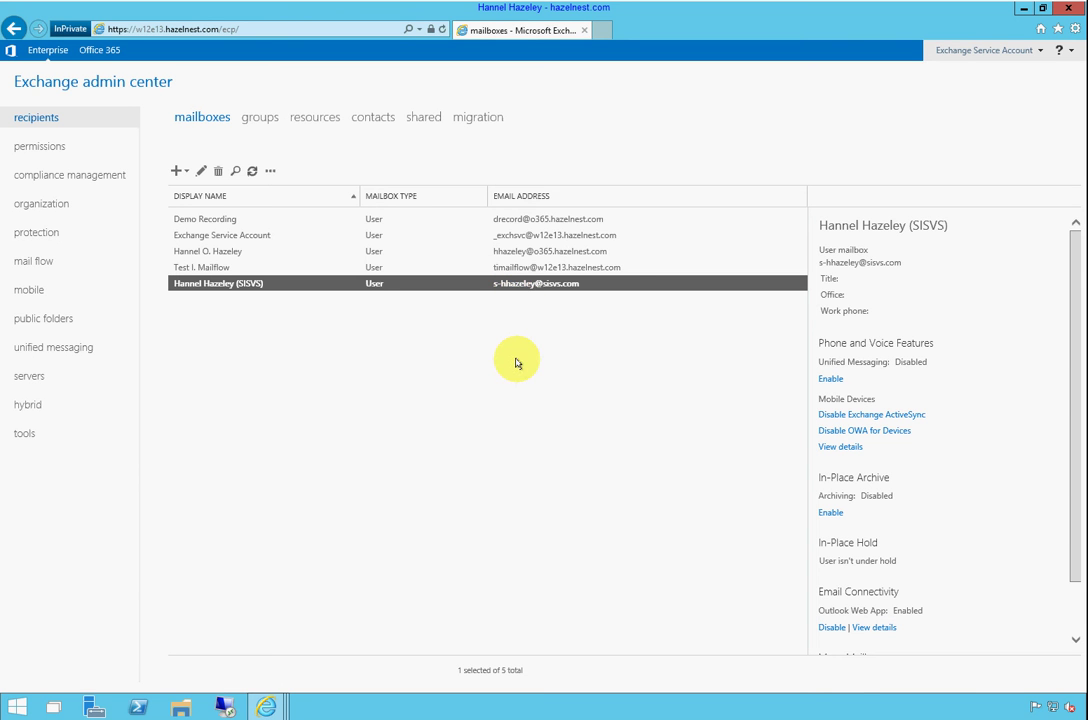
double_click(526, 287)
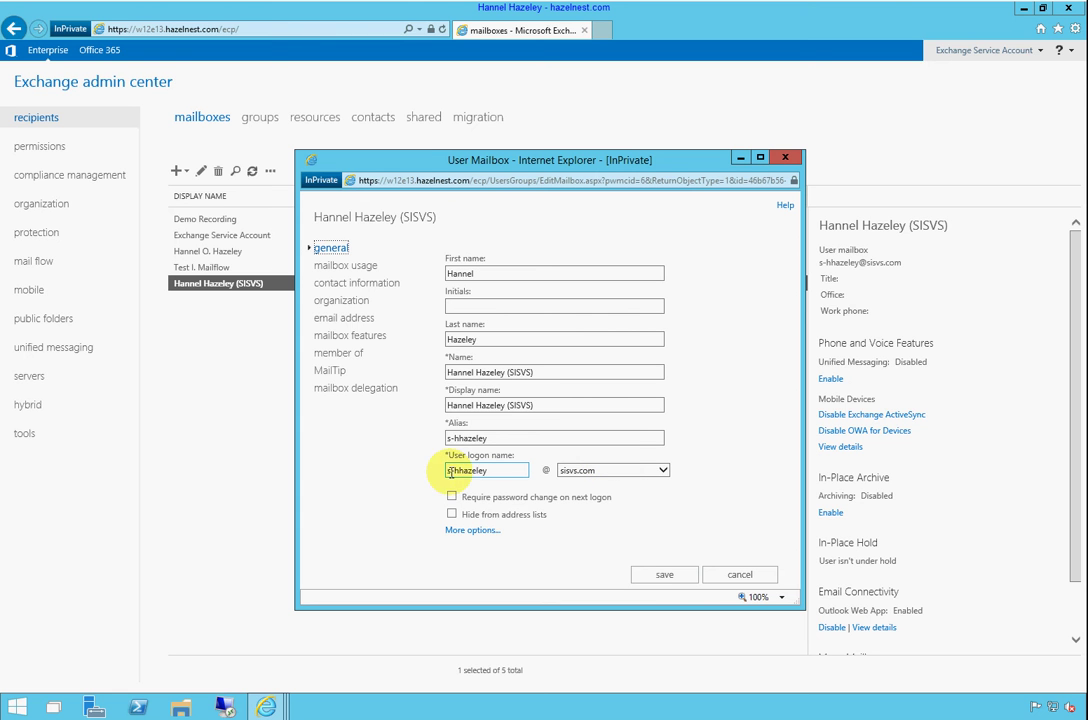
left_click(328, 319)
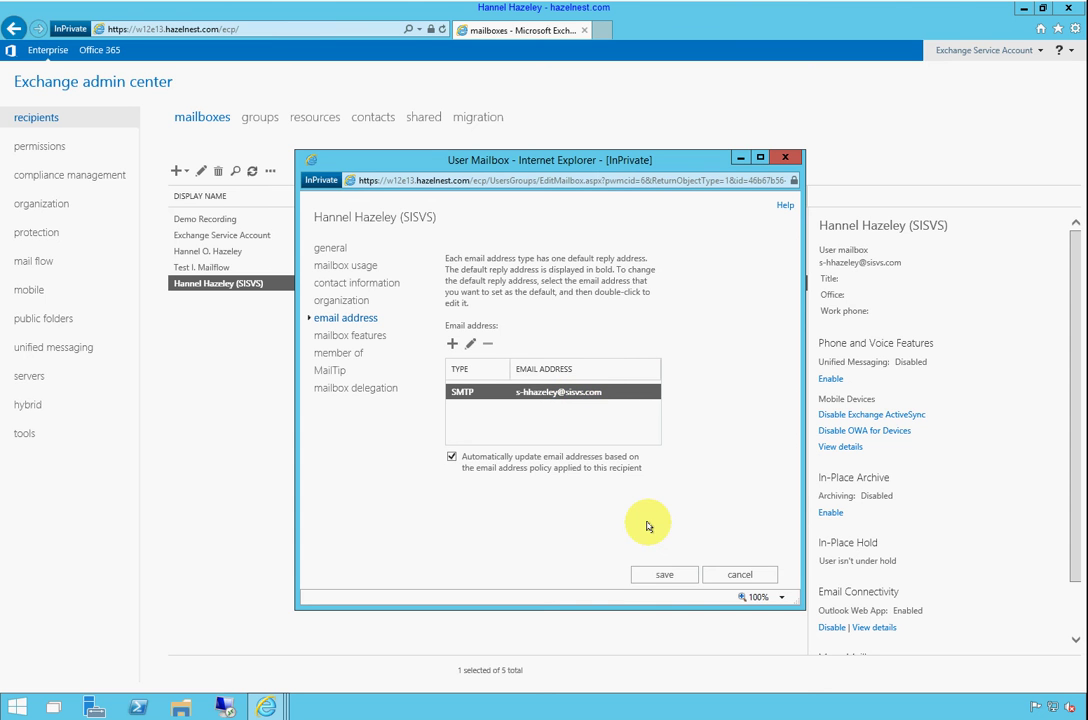
left_click(738, 572)
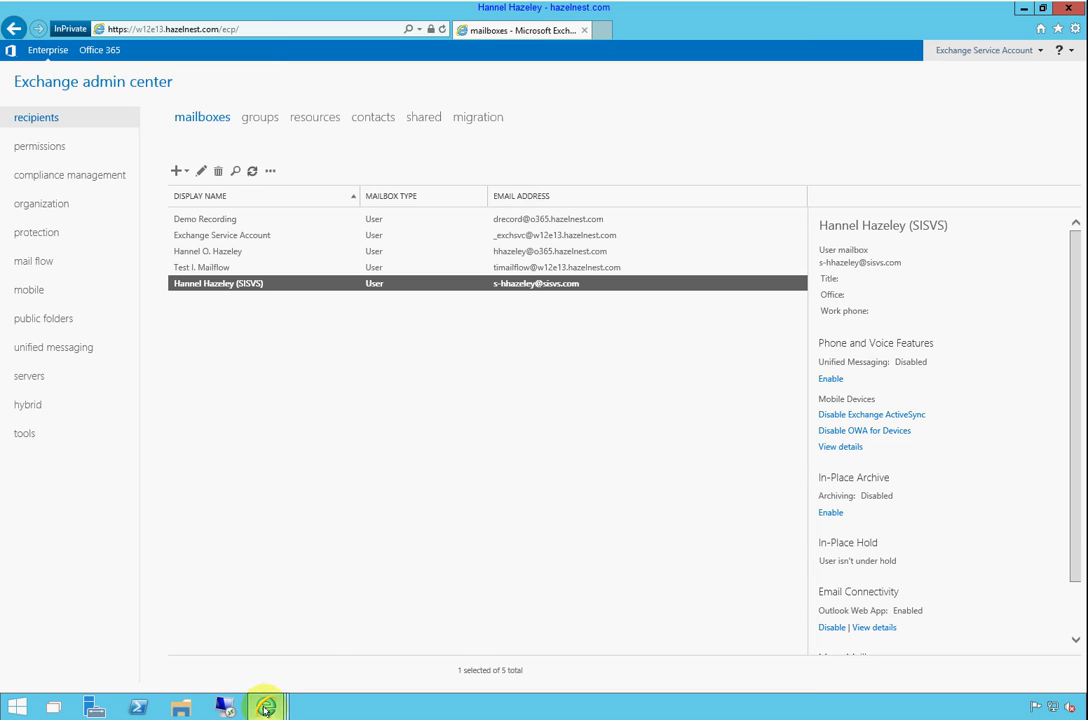
Return to Inumbo's sisvs.com tracking results showing the message rejected as Unknown user
mouse_move(266, 707)
left_click(141, 645)
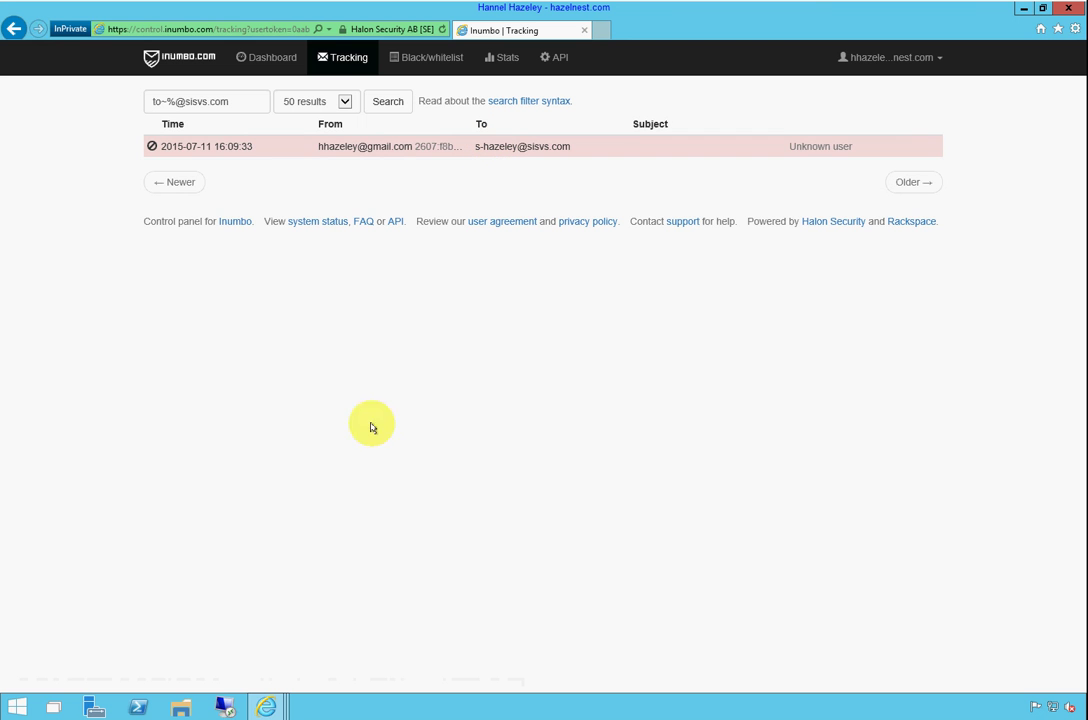
mouse_move(265, 707)
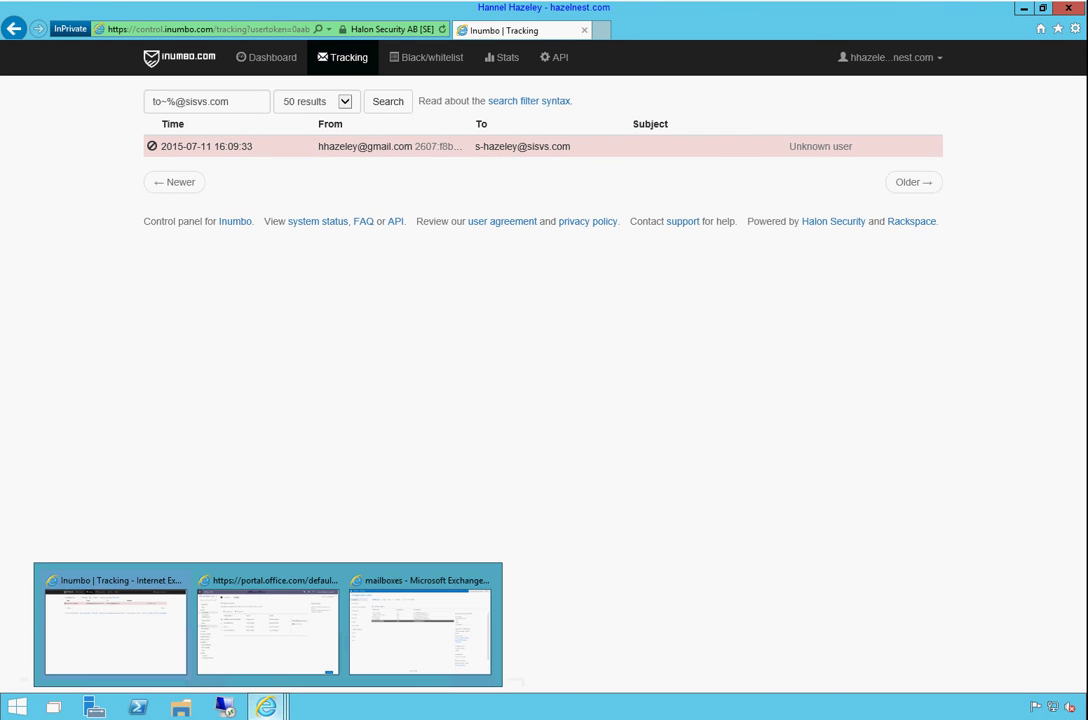
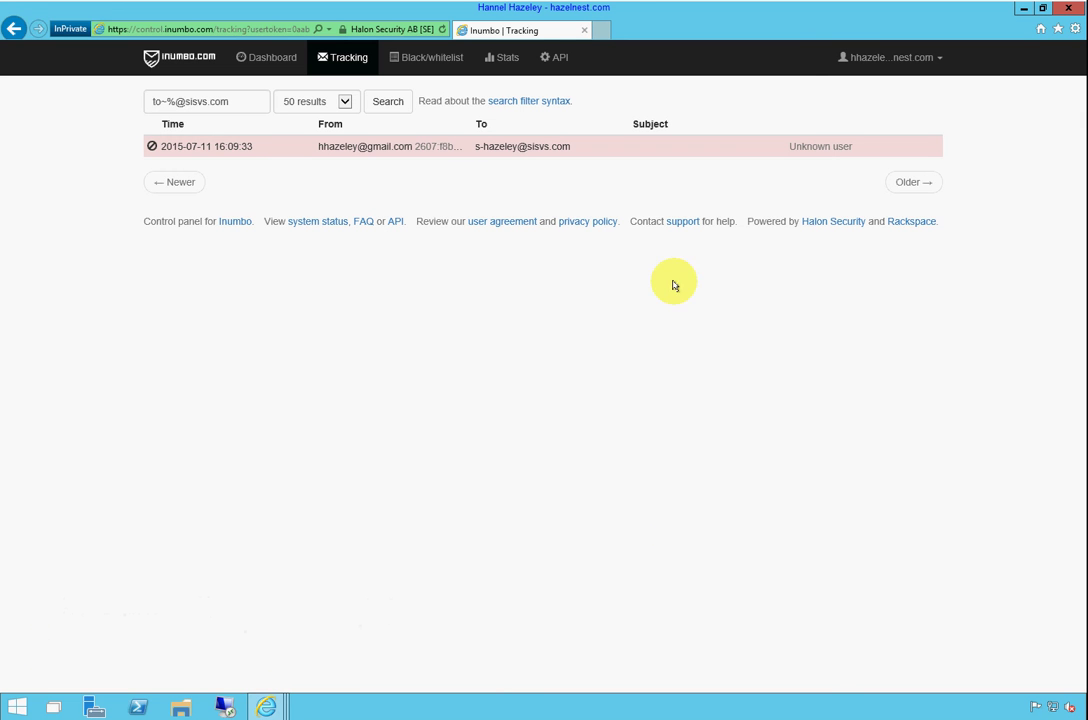
Rerun the Inumbo tracking search, open the delivered Test 2 message's details, then return to Exchange admin center
left_click(386, 101)
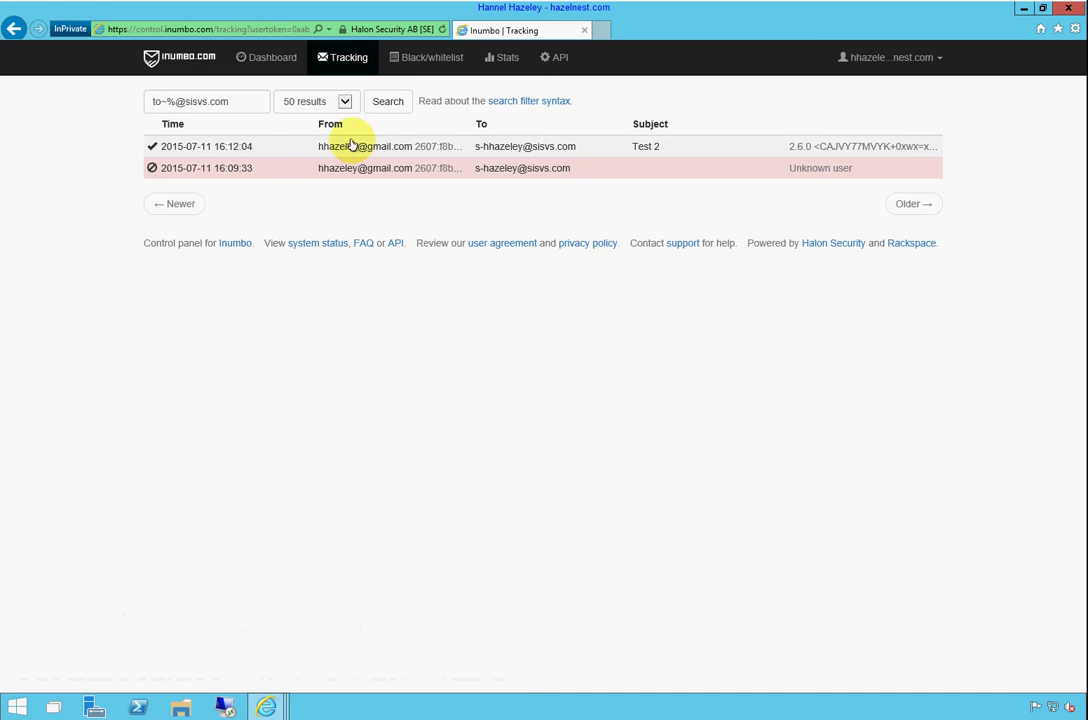
left_click(352, 148)
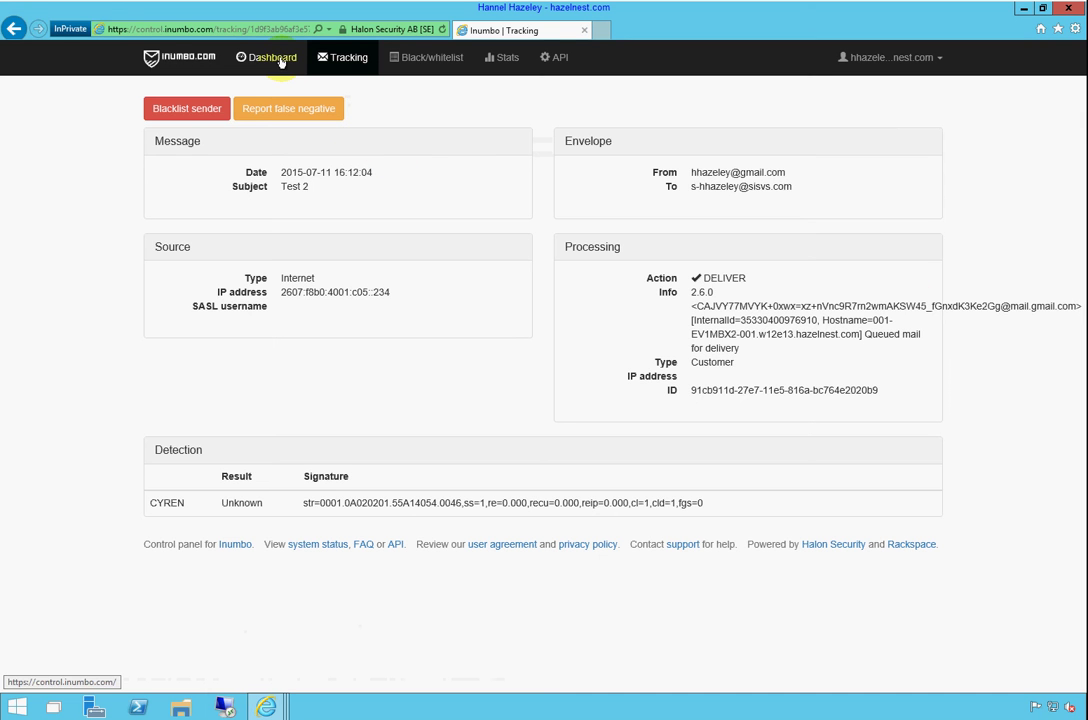
mouse_move(274, 703)
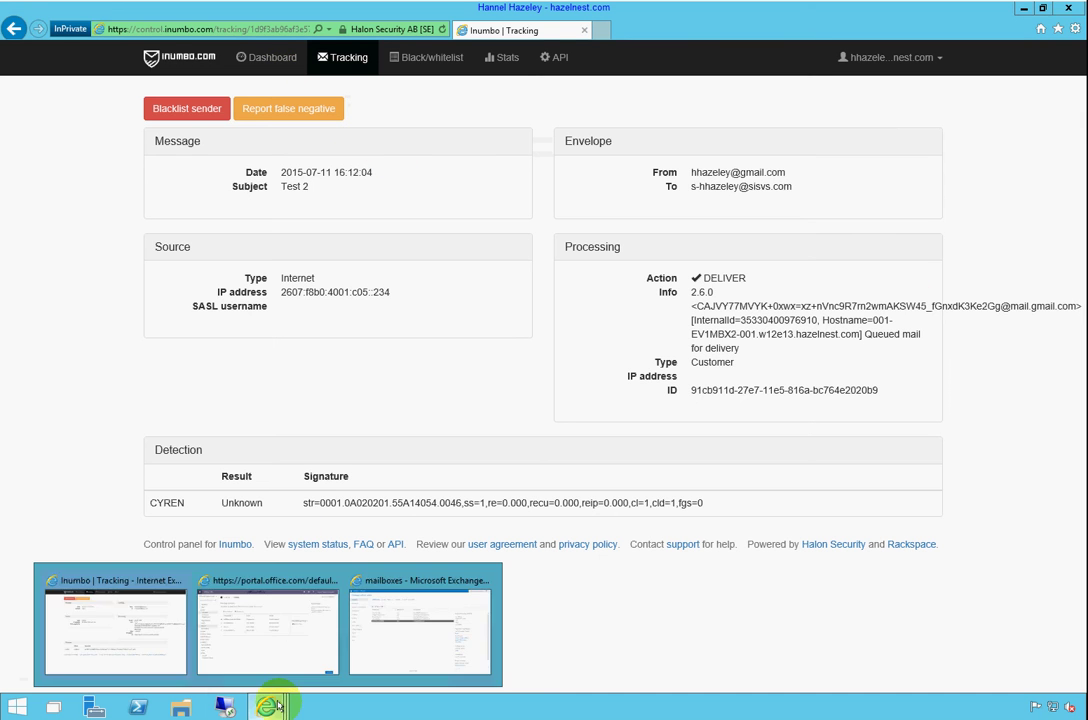
left_click(364, 637)
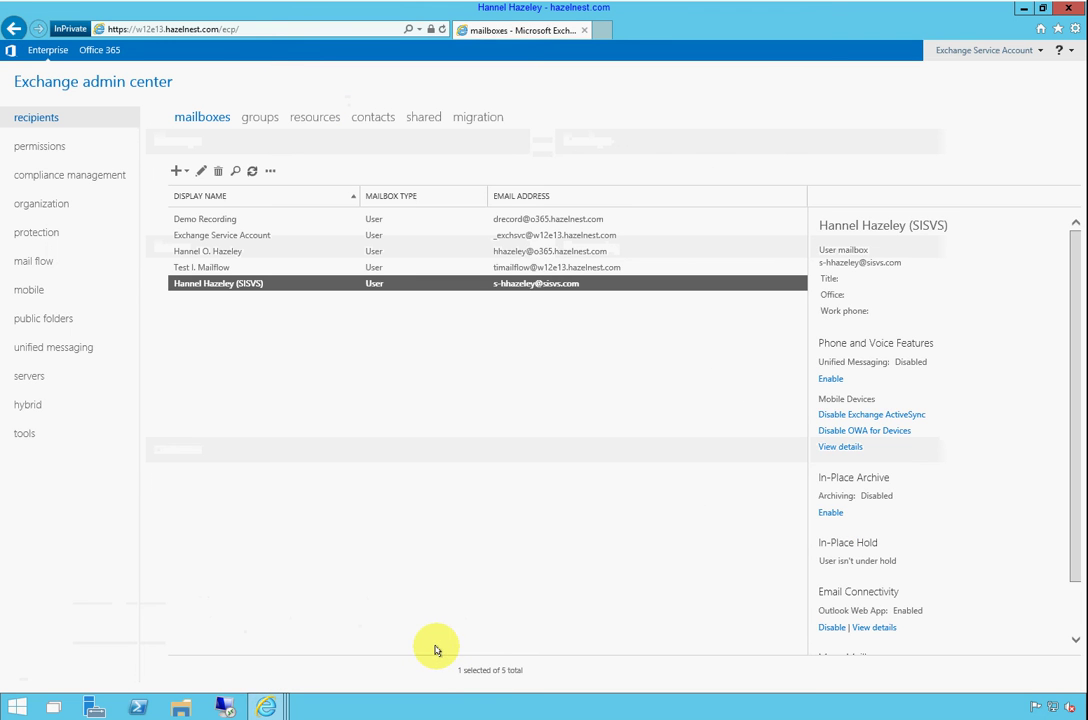
Reselect the SISVS user's mailbox to show its details, then bring up the Start menu apps
left_click(360, 368)
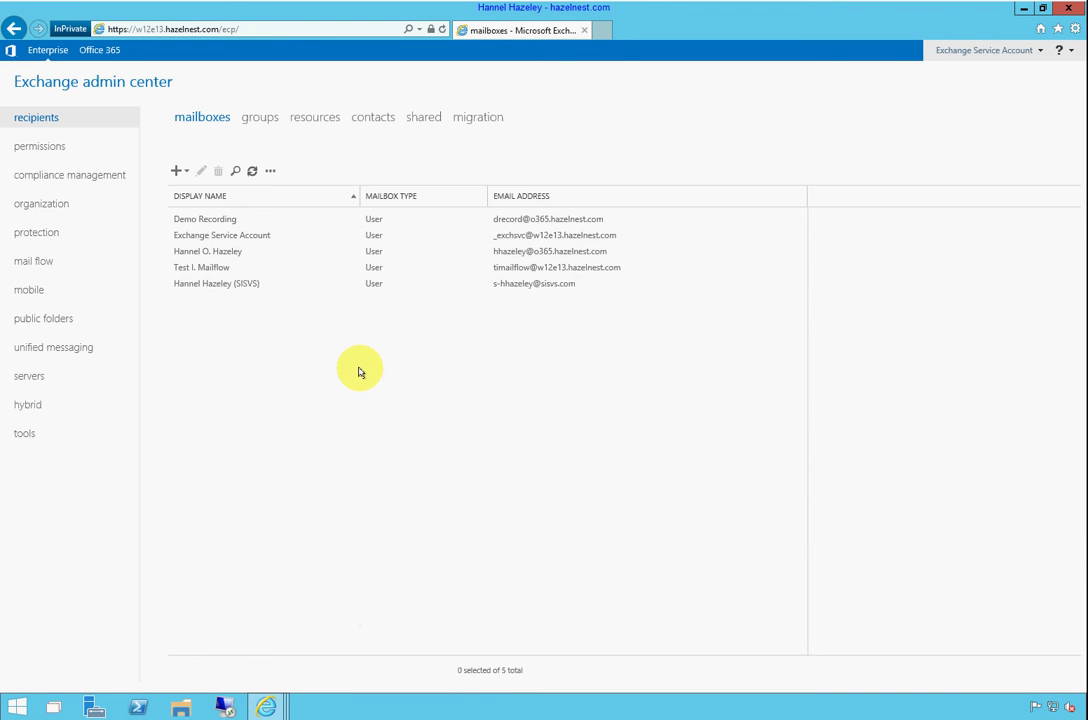
left_click(240, 285)
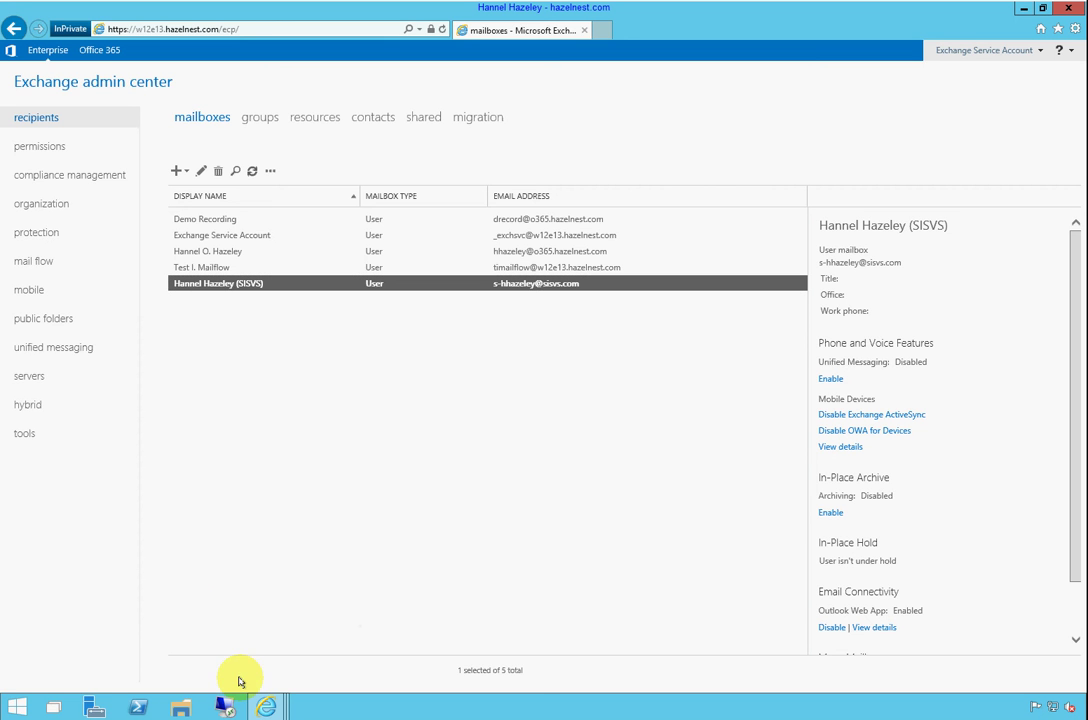
left_click(18, 710)
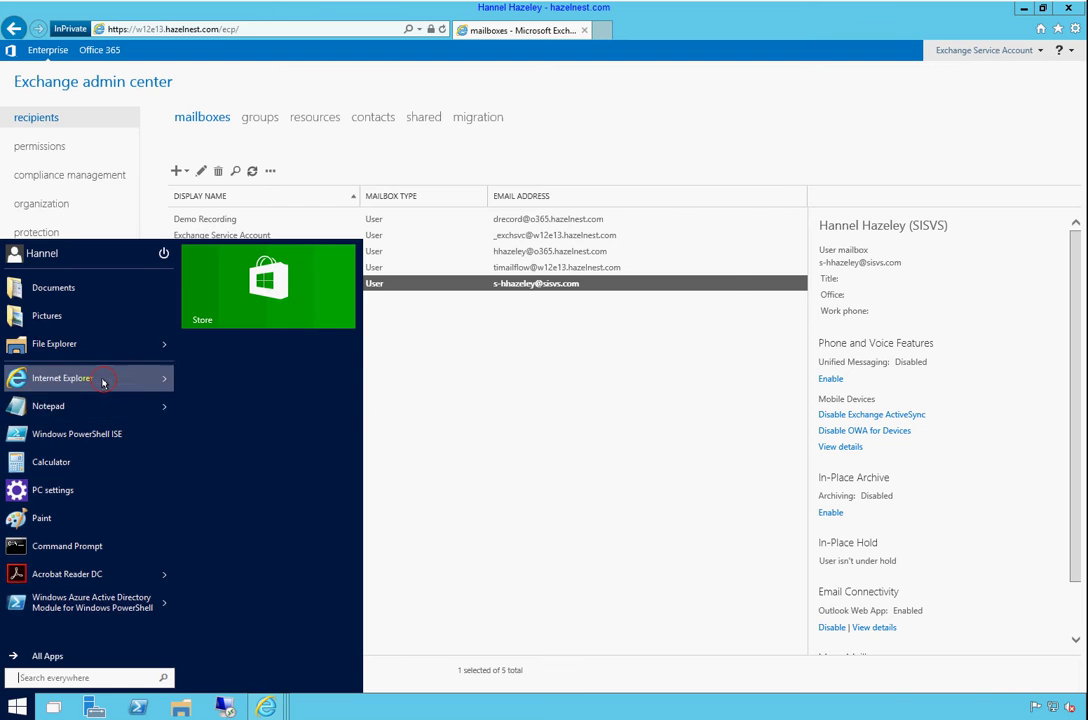
Launch a maximized Internet Explorer window and load w12e13.hazelnest.com/owa
left_click(102, 382)
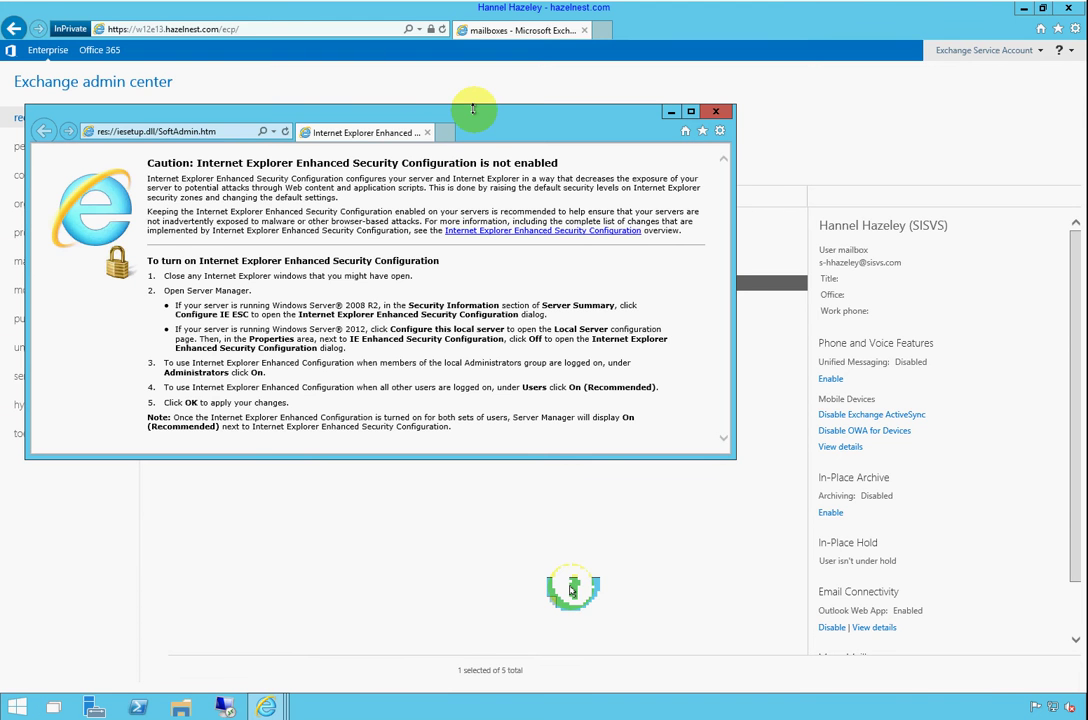
double_click(473, 108)
left_click(214, 30)
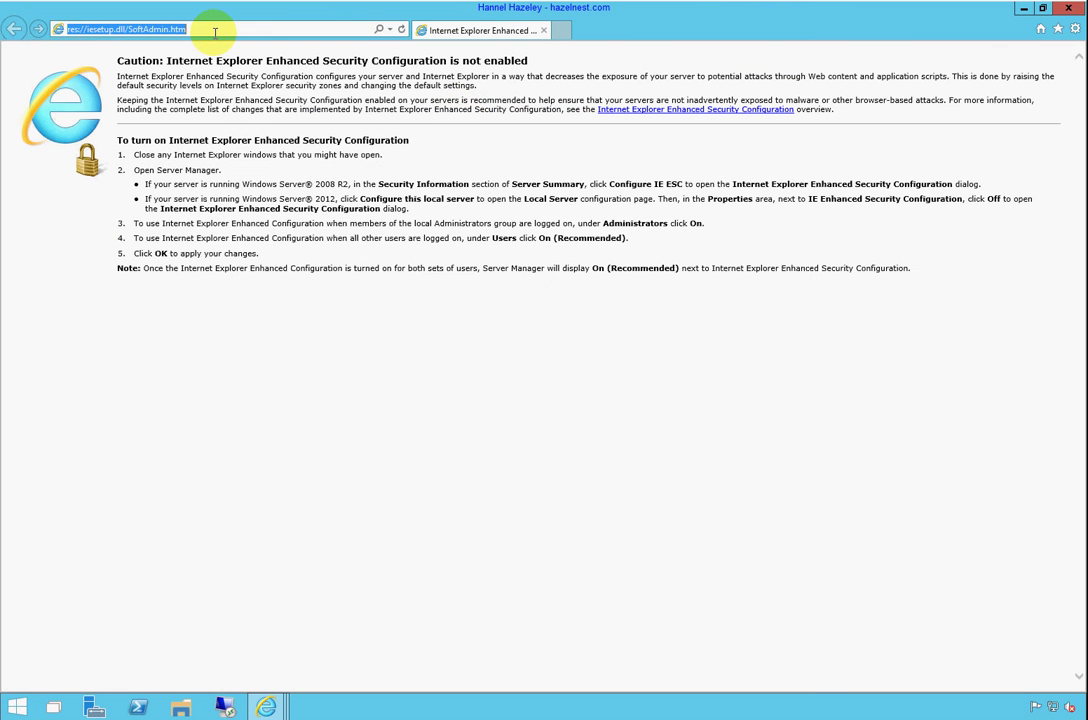
type("w1")
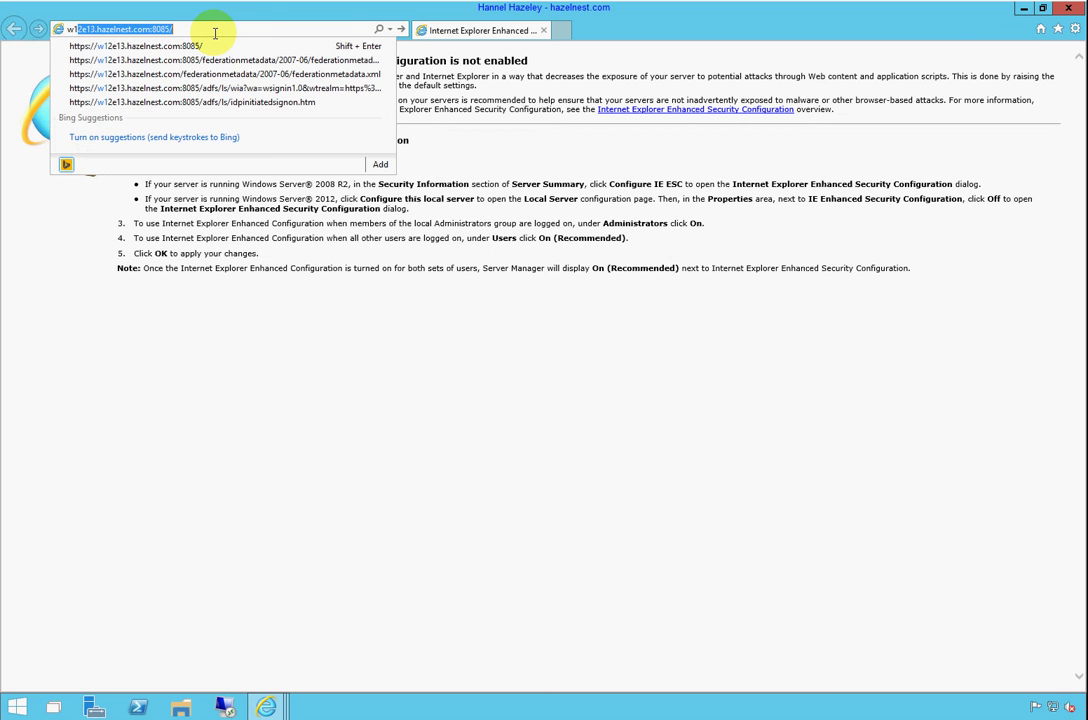
type("2e13.hazelnest.com")
key("Delete")
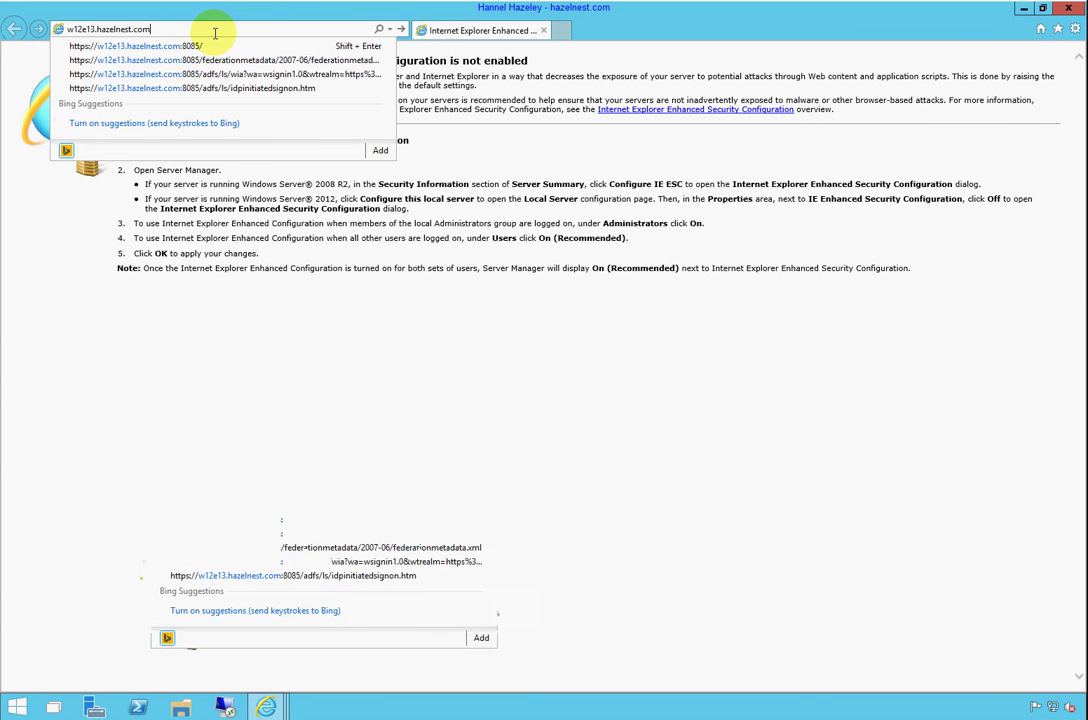
type("/a")
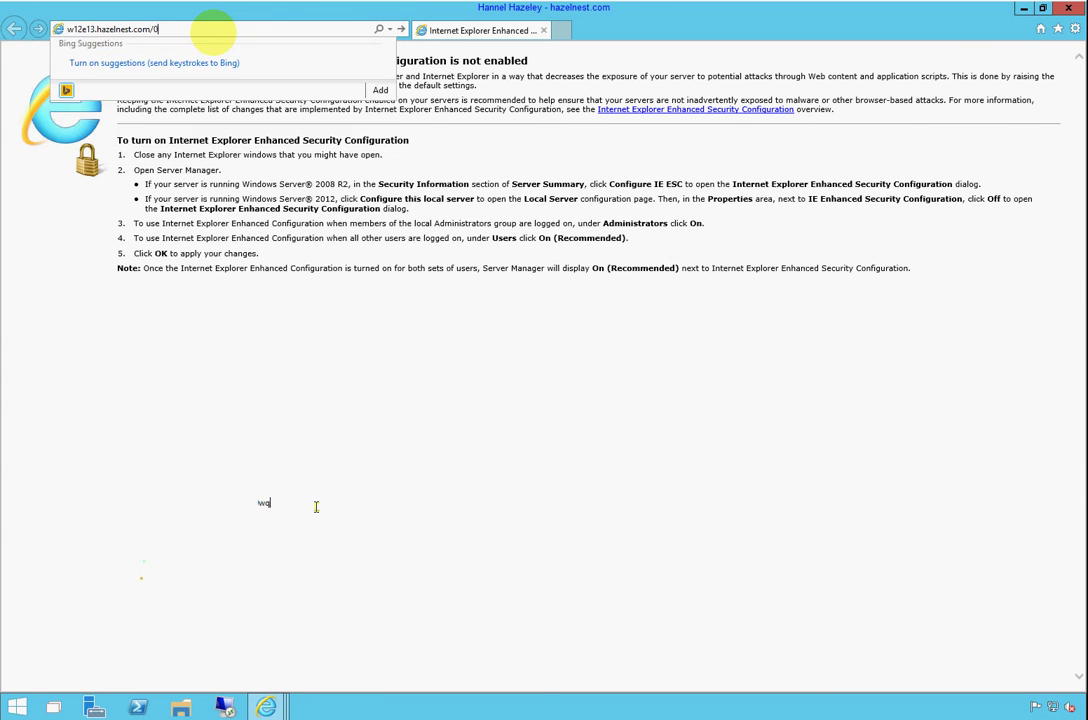
type("wq")
key("BackSpace")
key("BackSpace")
key("BackSpace")
type("owa")
key("Return")
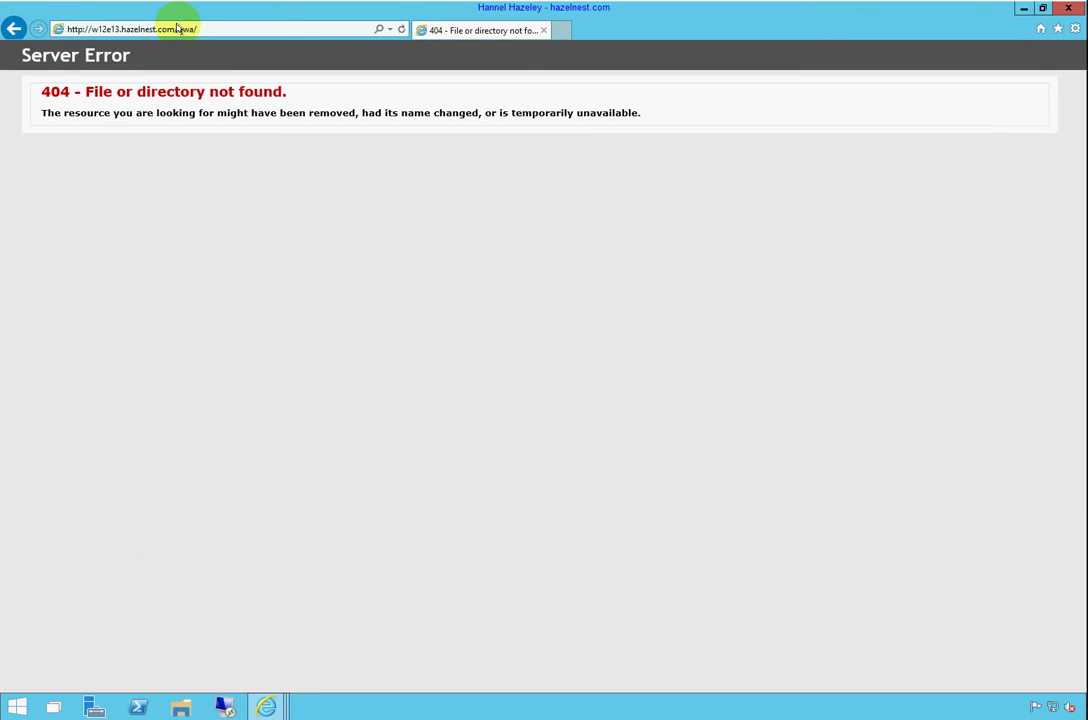
Change the address to https and reload to reach the organizational sign-in page
left_click(80, 28)
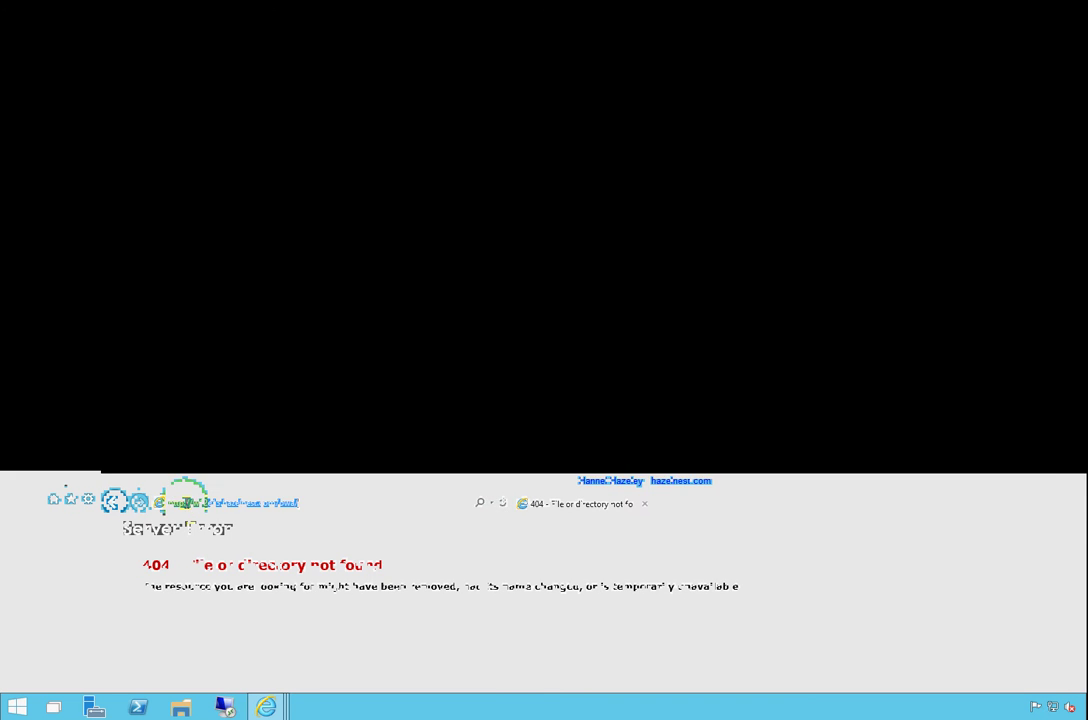
left_click(84, 29)
type("s")
key("Return")
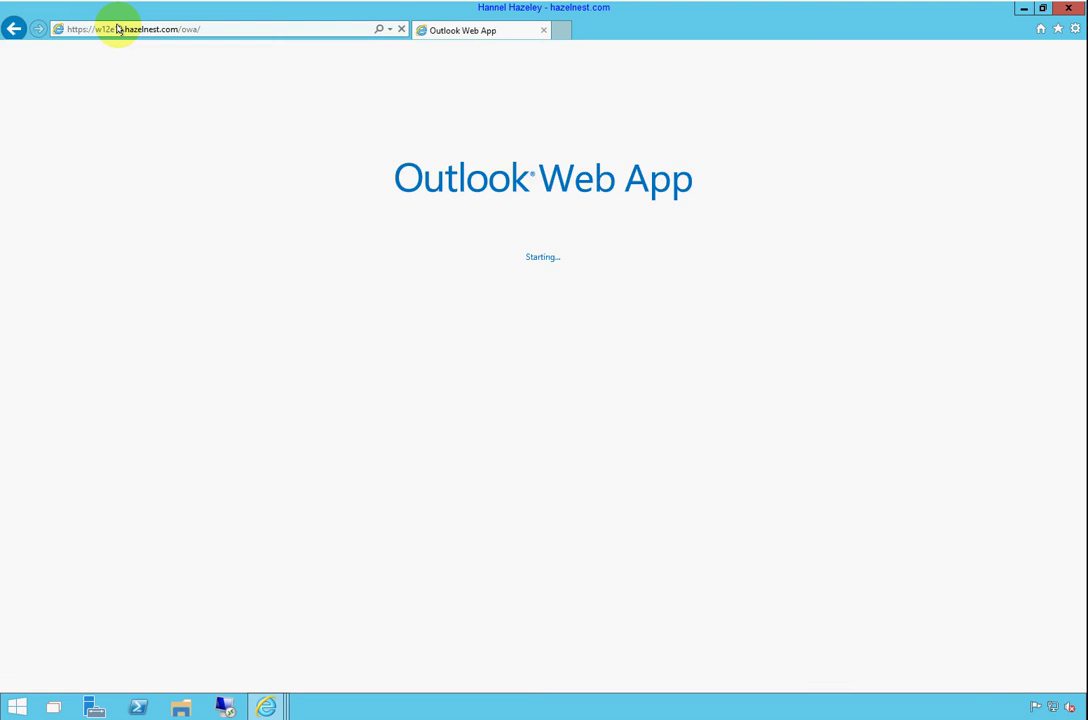
left_click(402, 195)
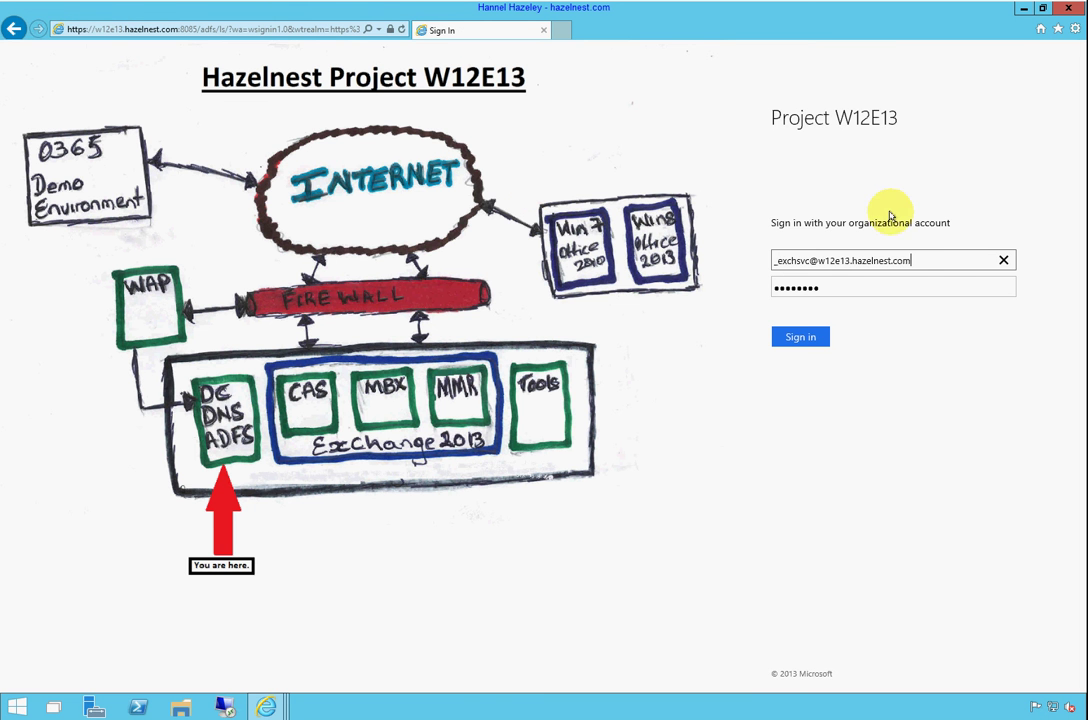
Sign in to ADFS with the SISVS user's w12e13 domain account instead of the service account
left_click_drag(920, 261, 745, 255)
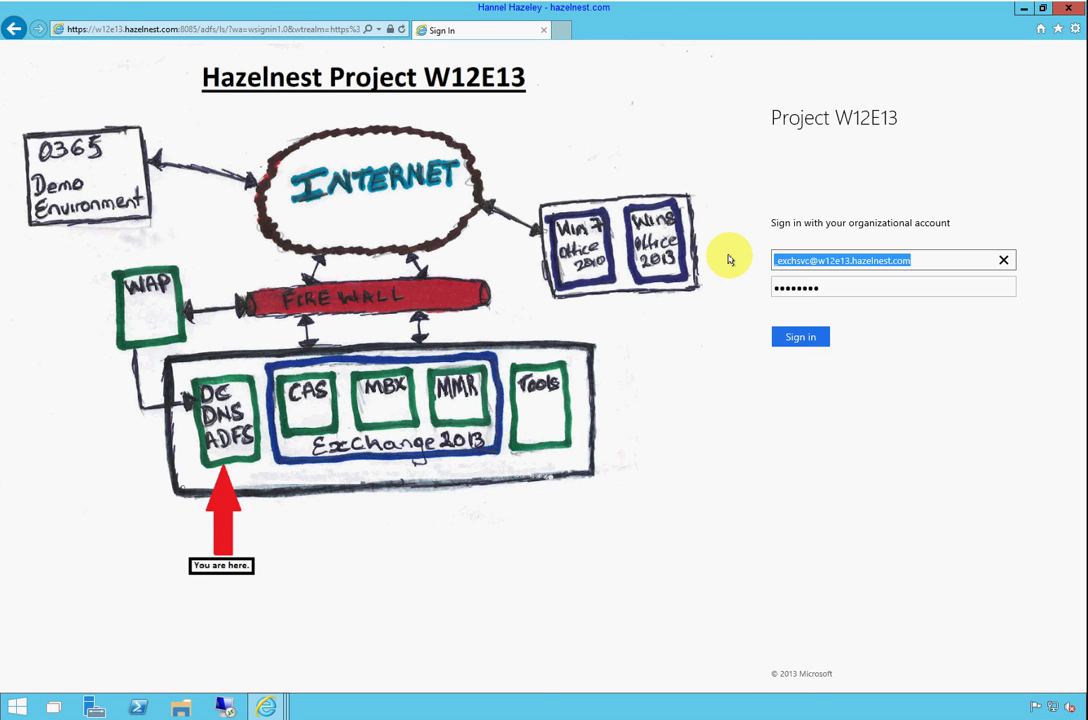
type("w1")
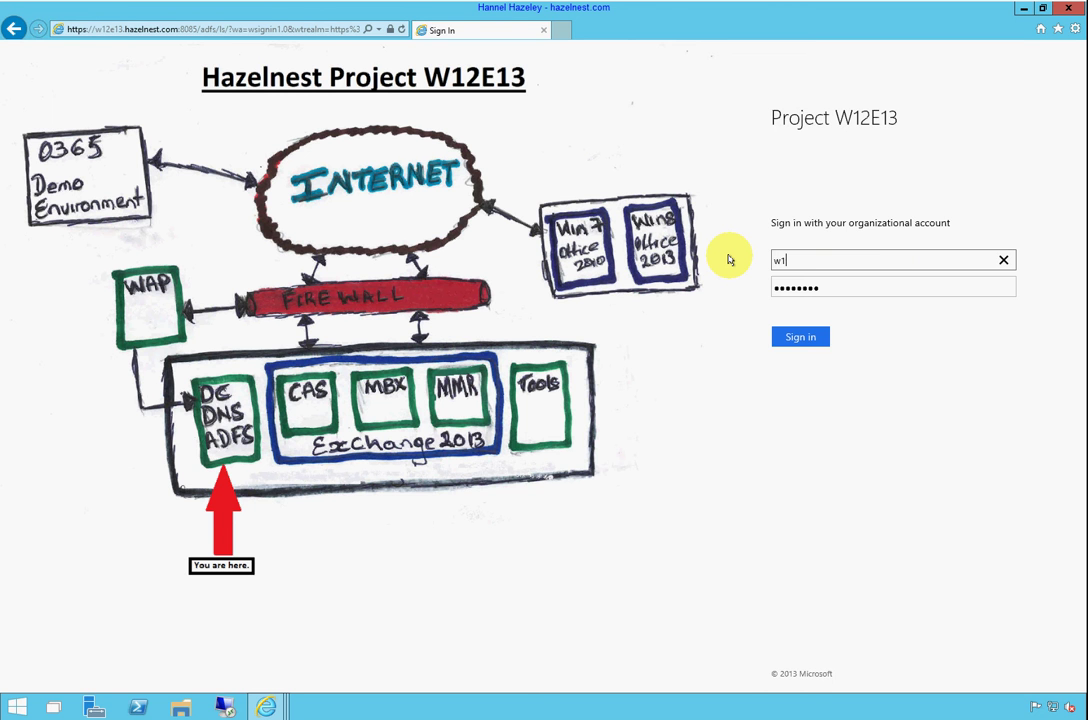
type("2e13\\s-hhazeley")
key("Tab")
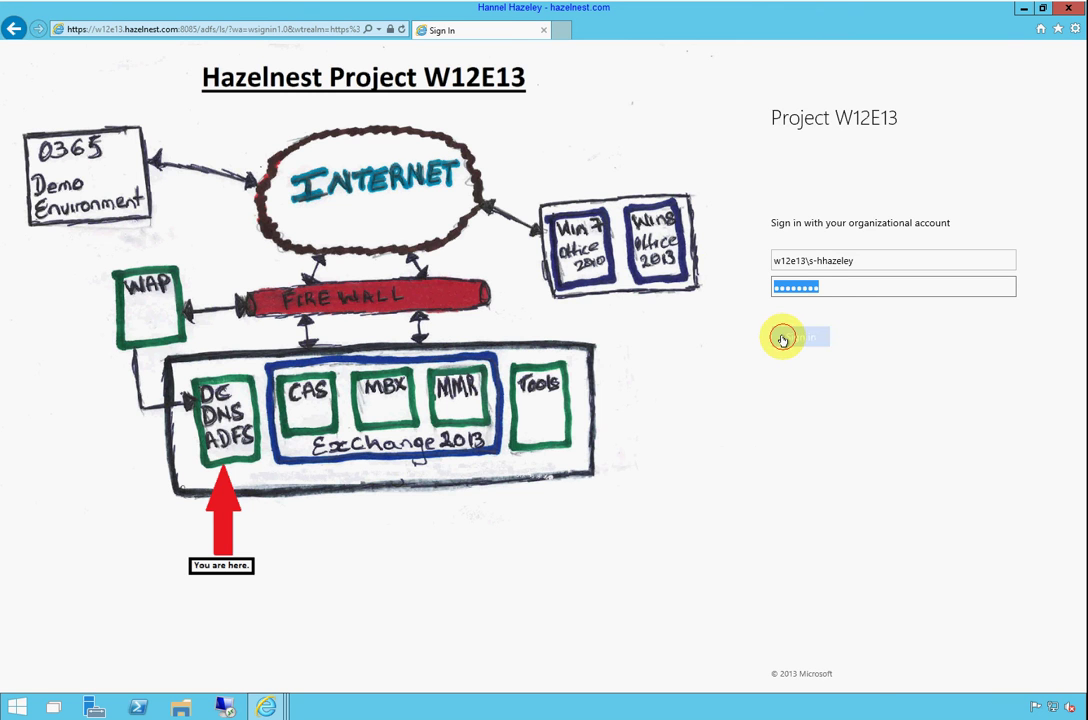
left_click(783, 338)
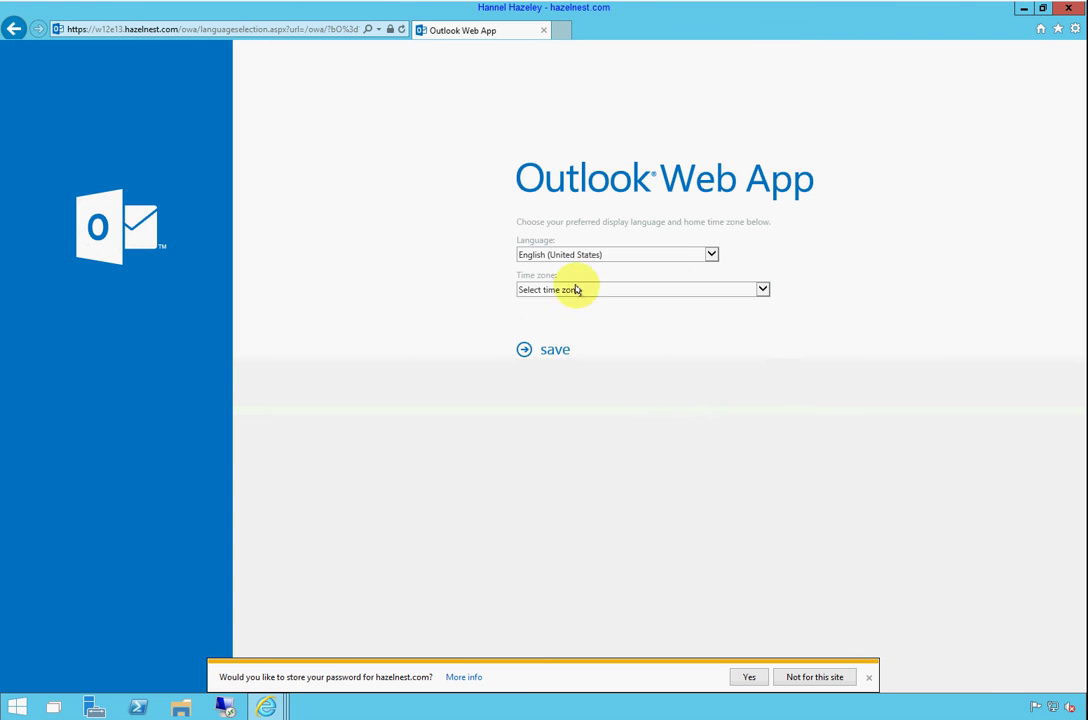
Set the Outlook Web App time zone to (UTC-08:00) Pacific Time (US & Canada) and save
left_click(576, 289)
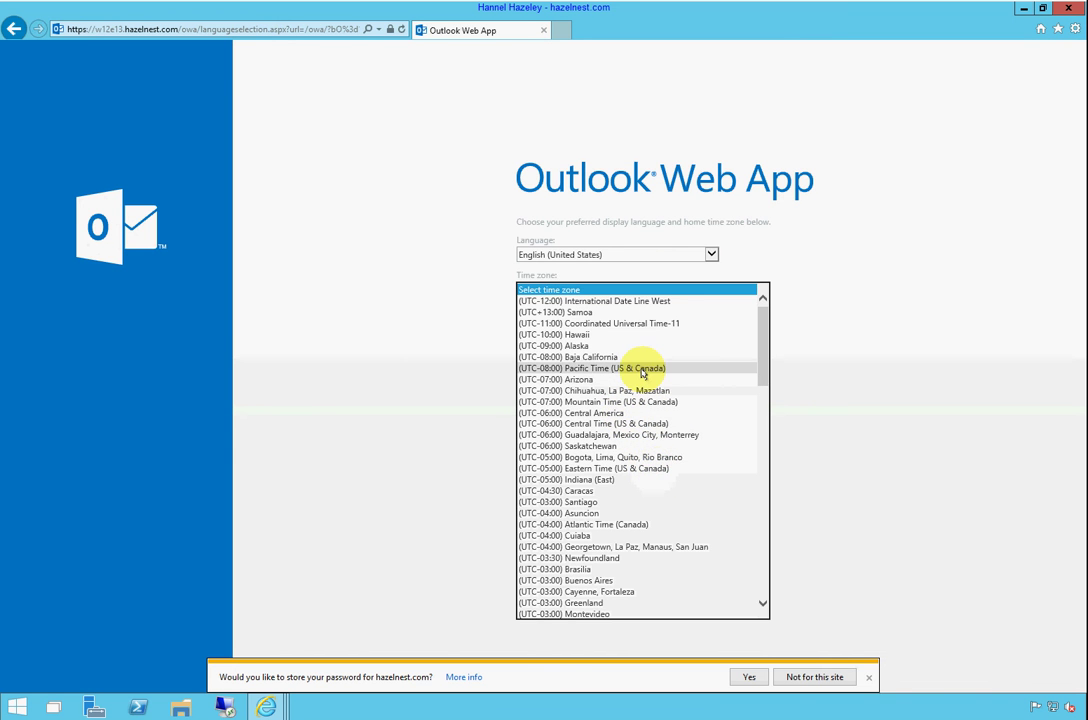
left_click(645, 372)
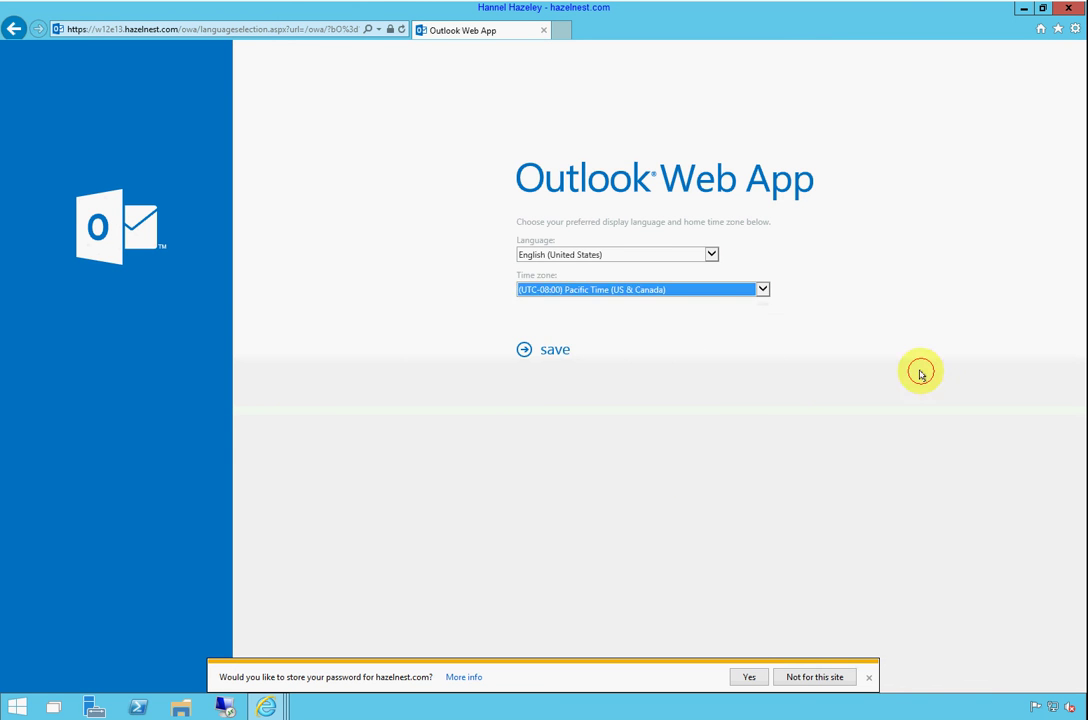
left_click(563, 353)
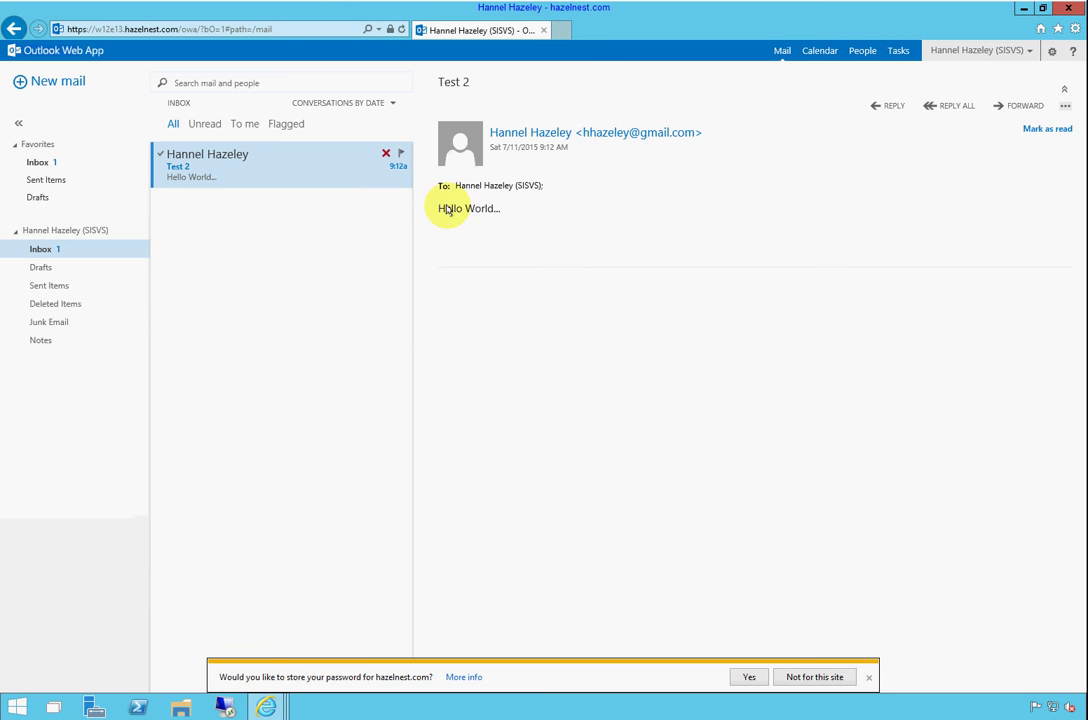
Reply all to Test 2 with 'Got it..' and 'Thanks', send it, and dismiss the password prompt
left_click(935, 110)
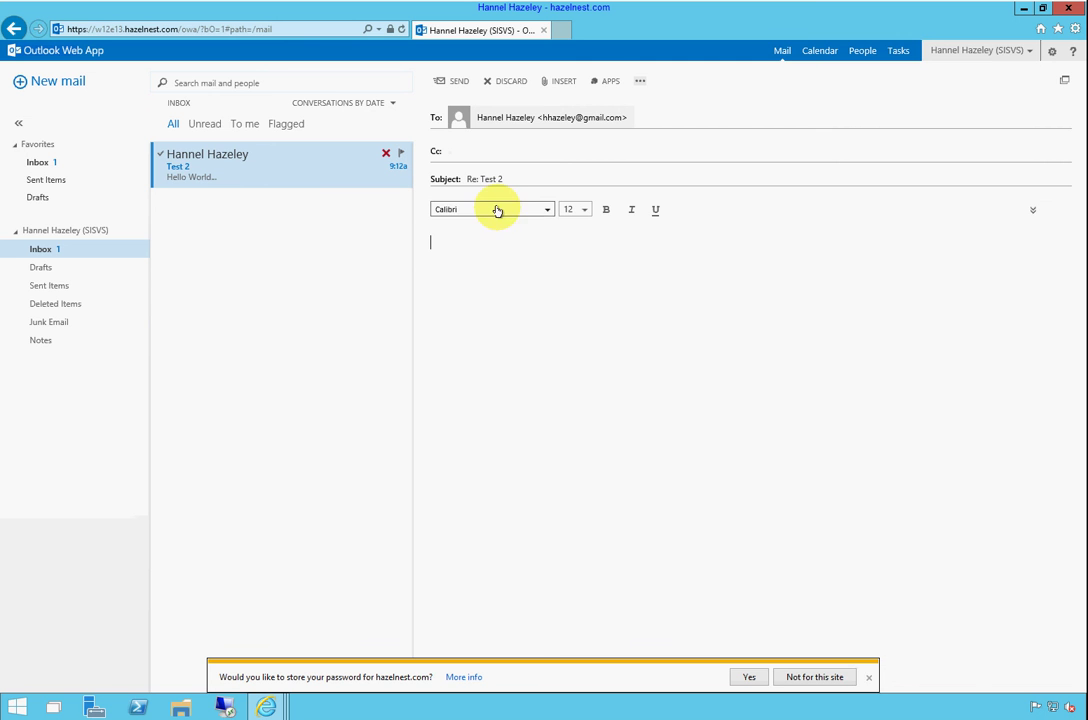
type("D")
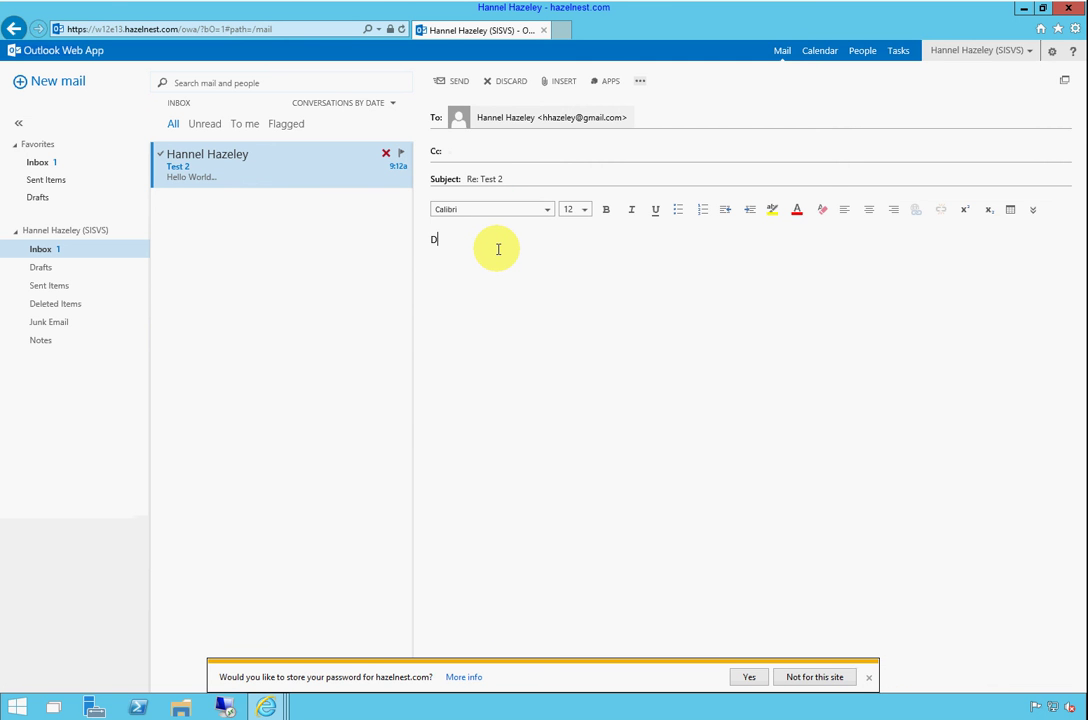
key("BackSpace")
type("Got ")
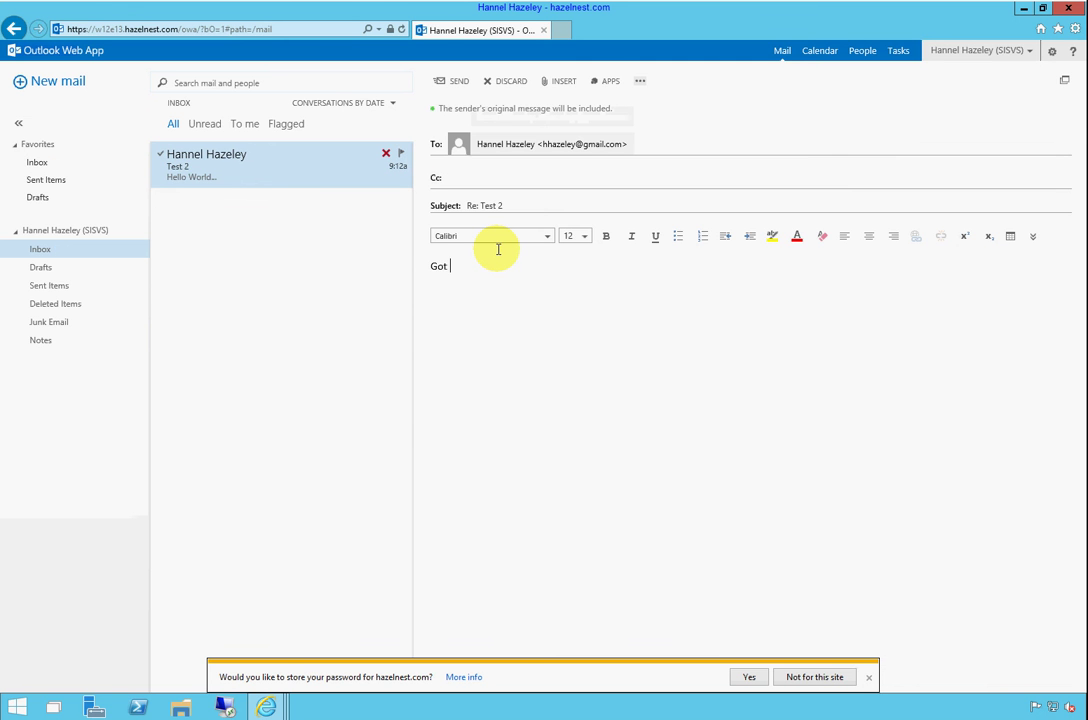
type("it..")
key("Return")
type("Thanks")
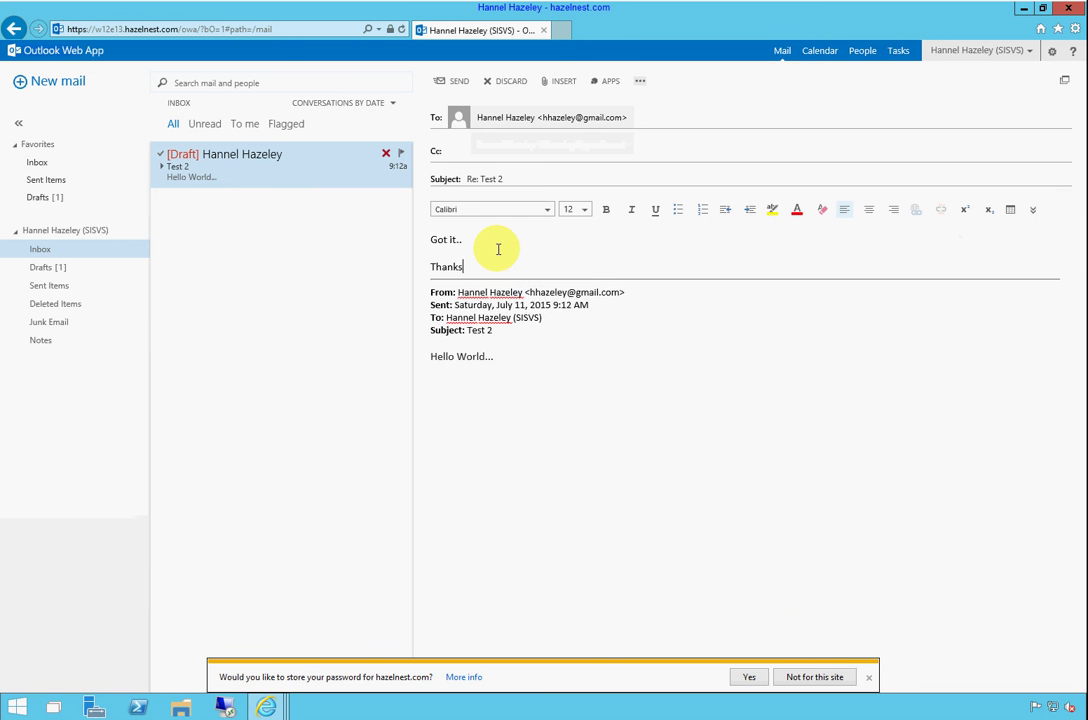
key("Return")
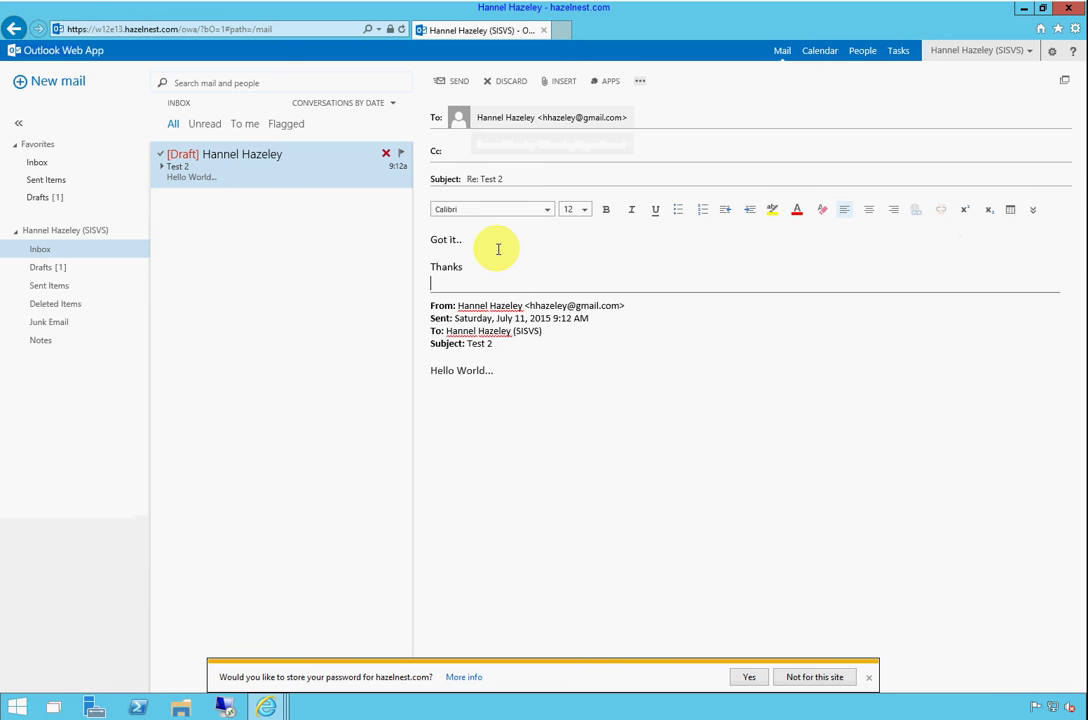
left_click(452, 82)
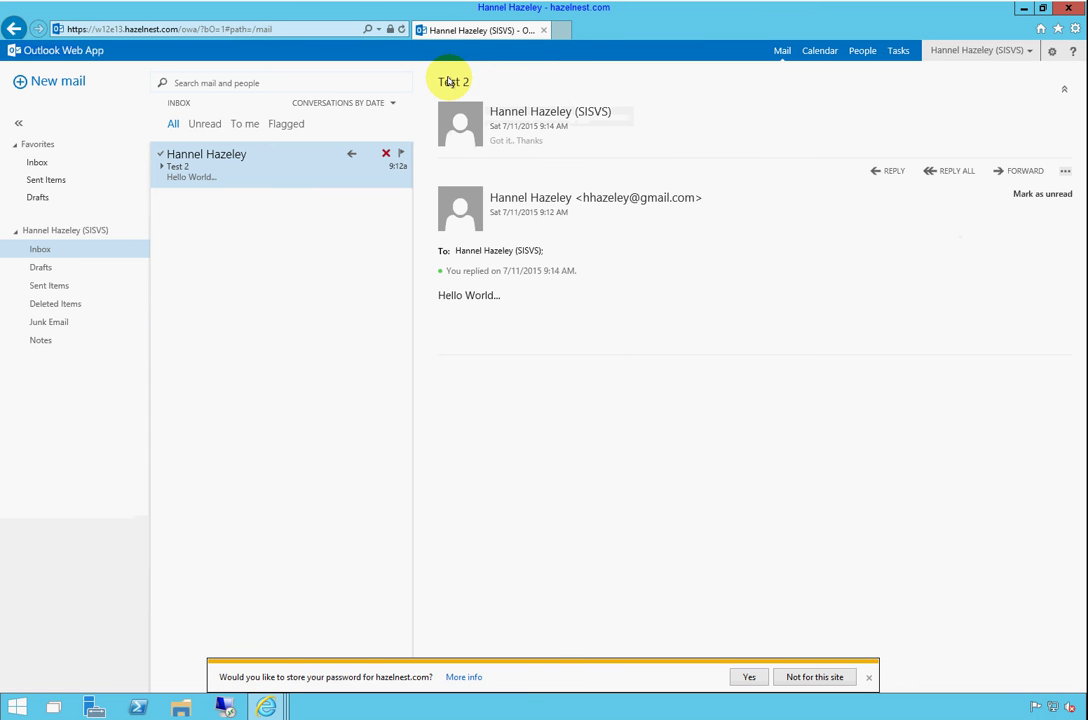
left_click(869, 679)
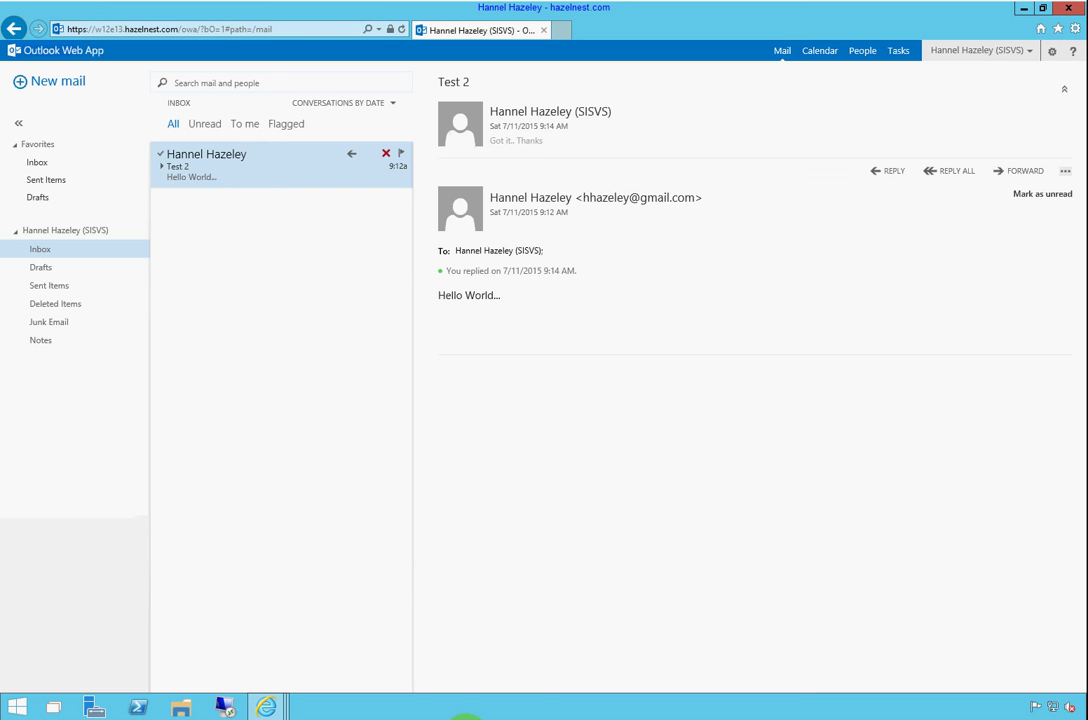
Bring the Gmail window up, then drag it aside to reveal the Outlook message
left_click_drag(470, 718, 452, 29)
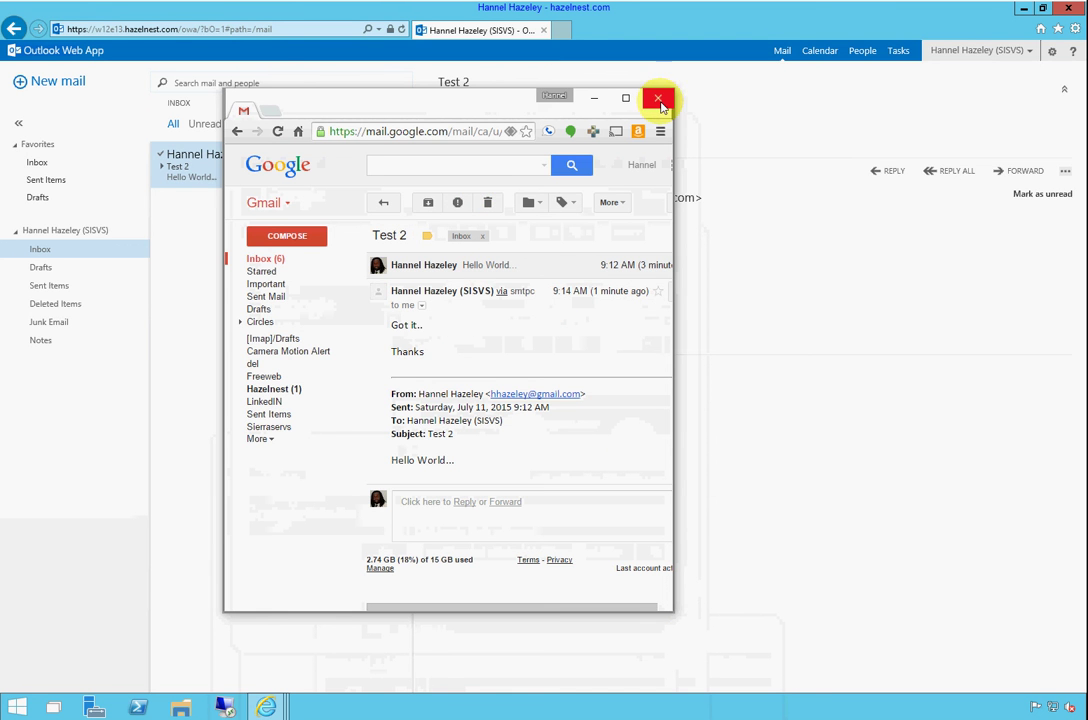
left_click_drag(478, 100, 463, 557)
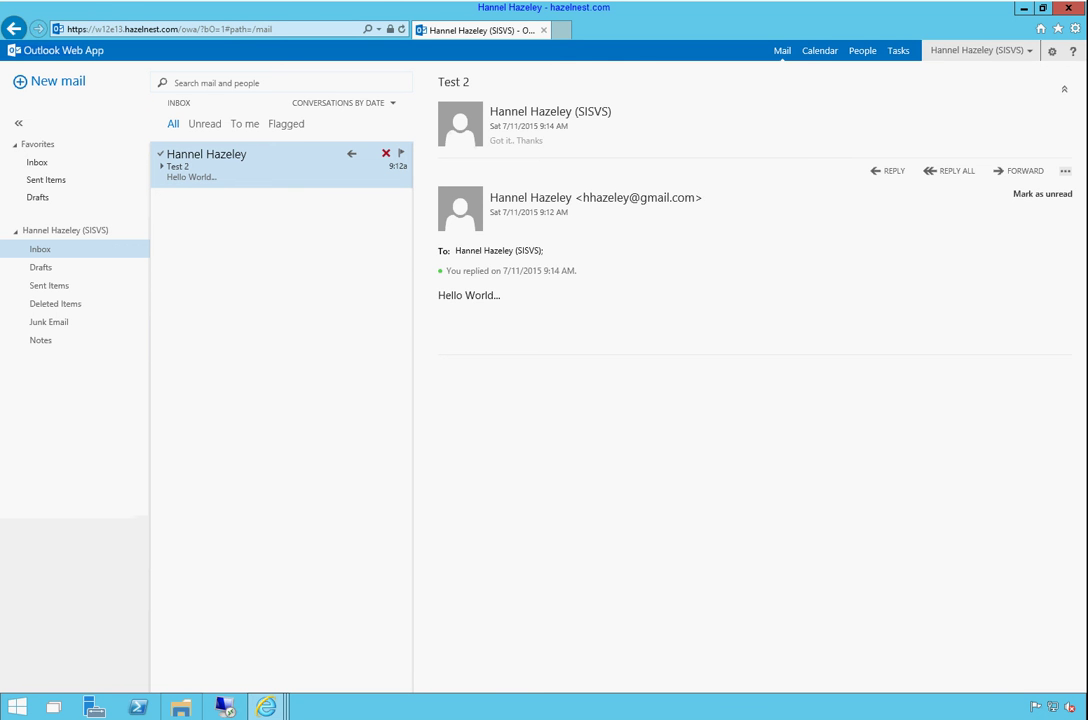
Sign out of Outlook Web App and reload its address, landing on the Project W12E13 sign-in page
left_click(1008, 56)
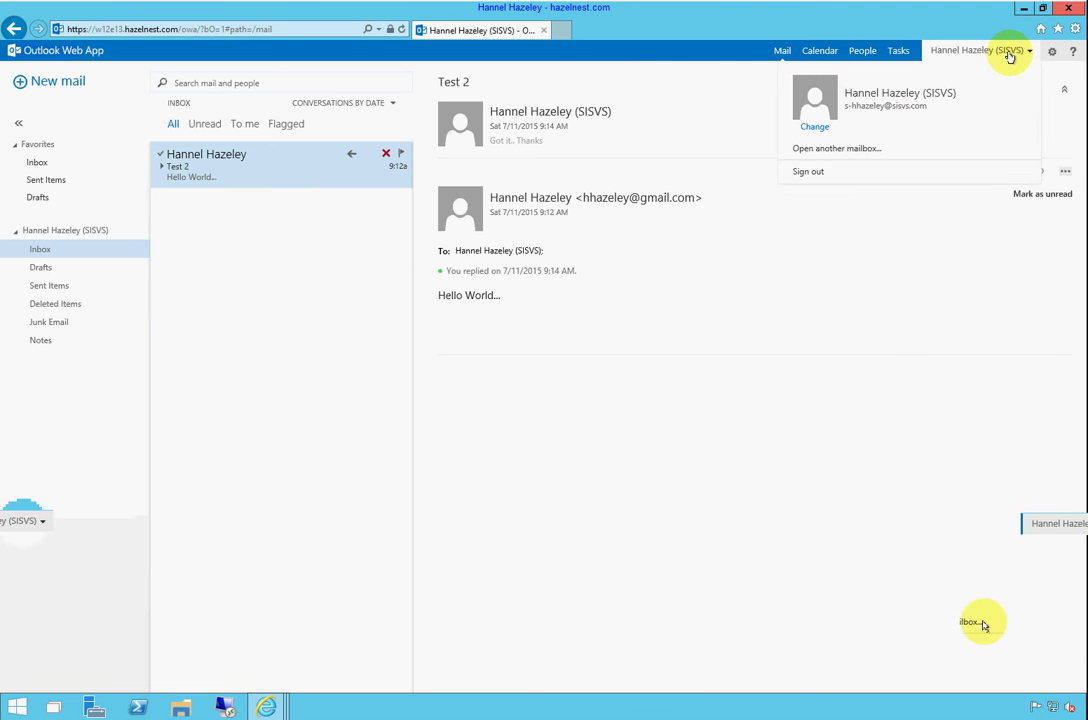
left_click(822, 173)
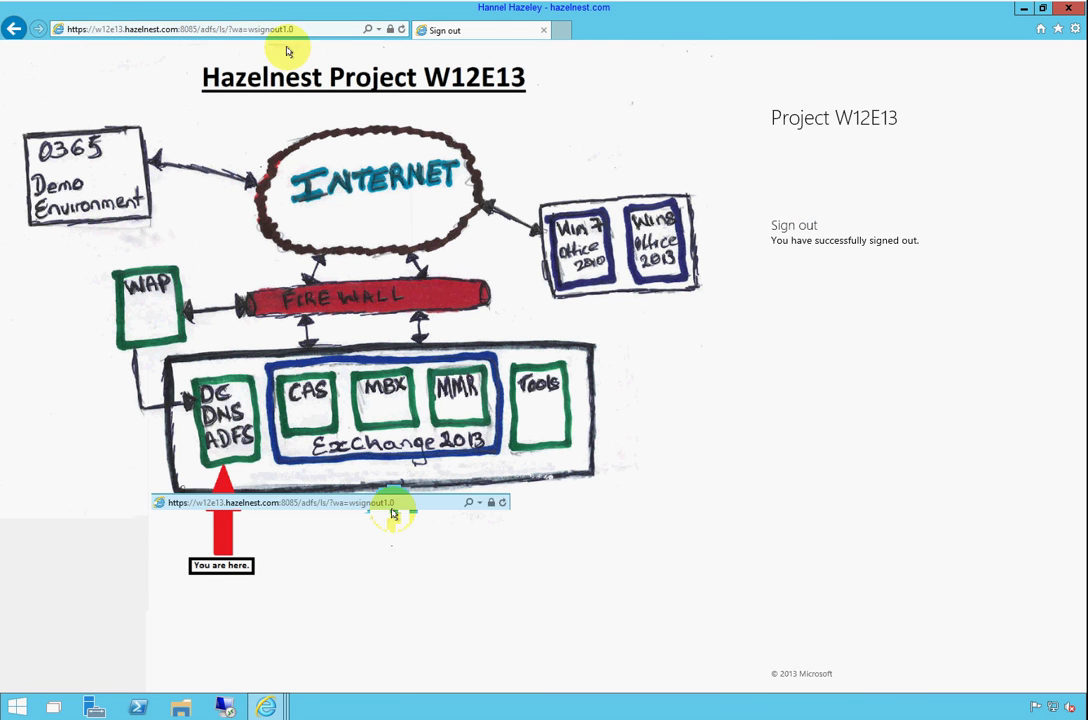
left_click(205, 28)
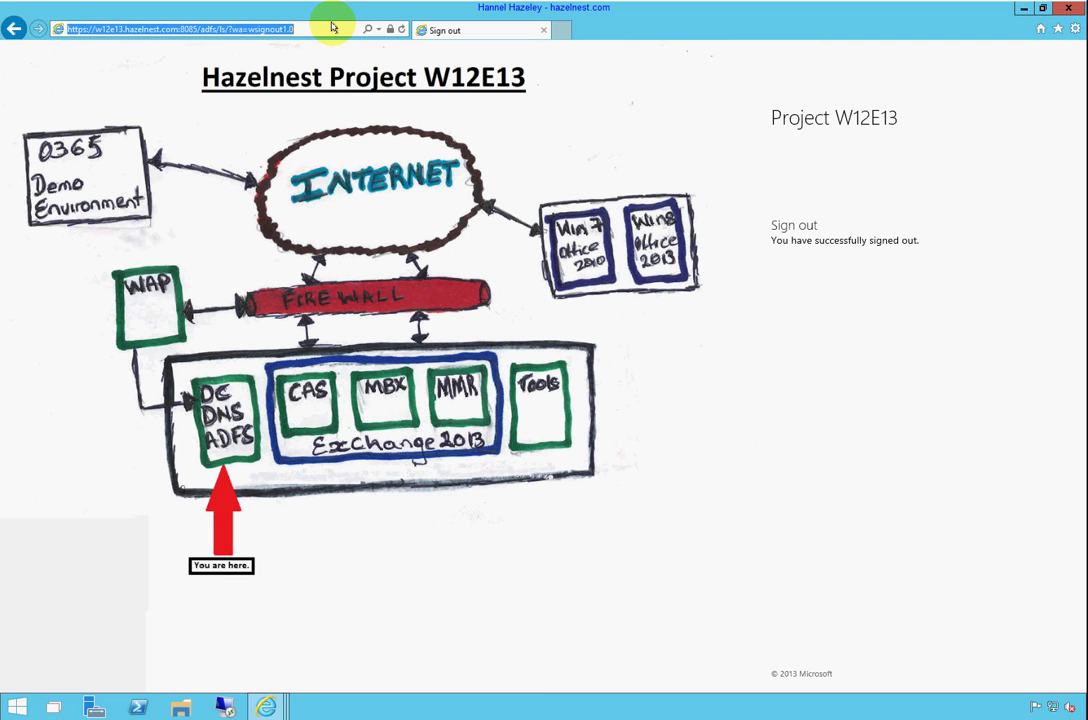
type("w13")
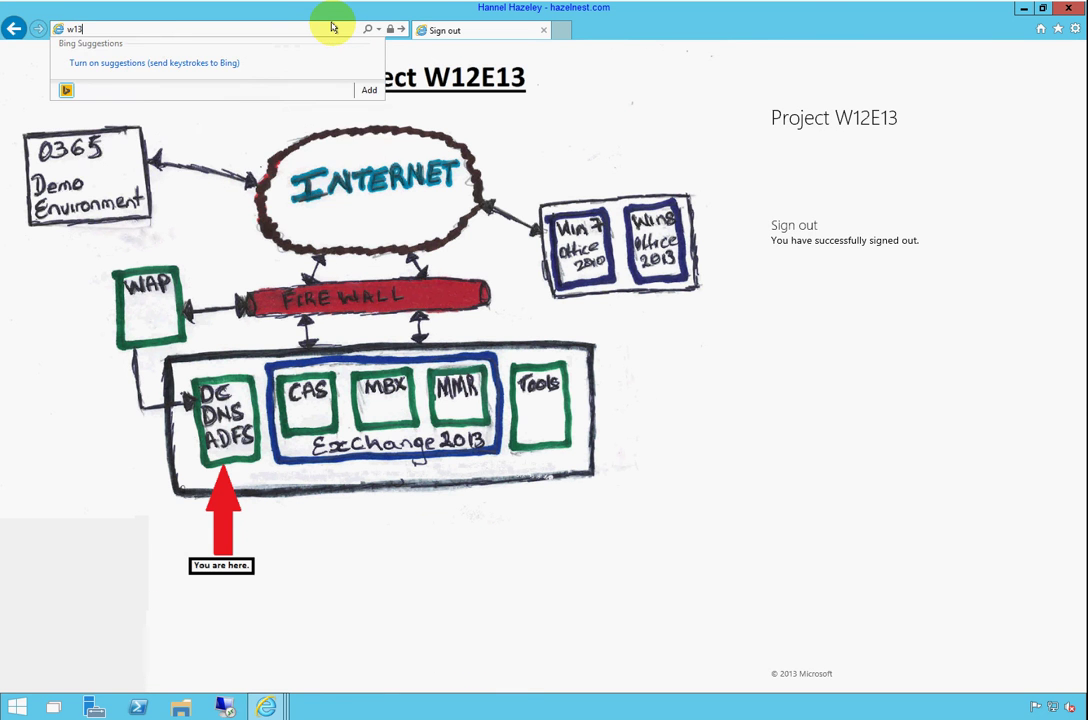
key("BackSpace")
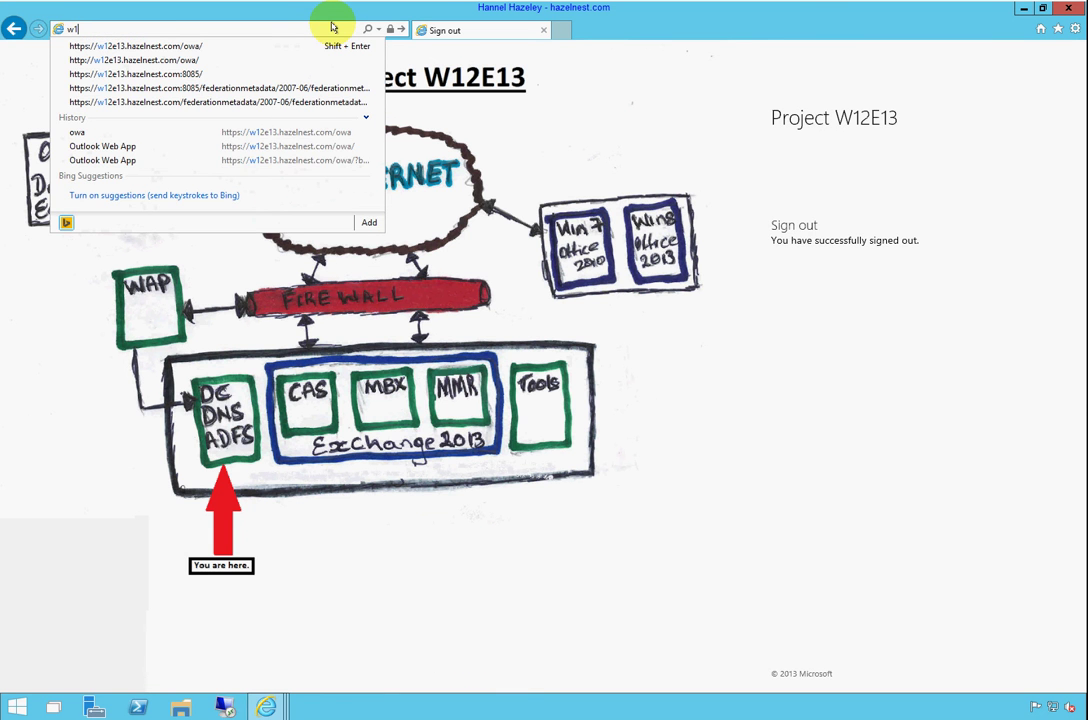
key("Down")
key("Down")
key("Up")
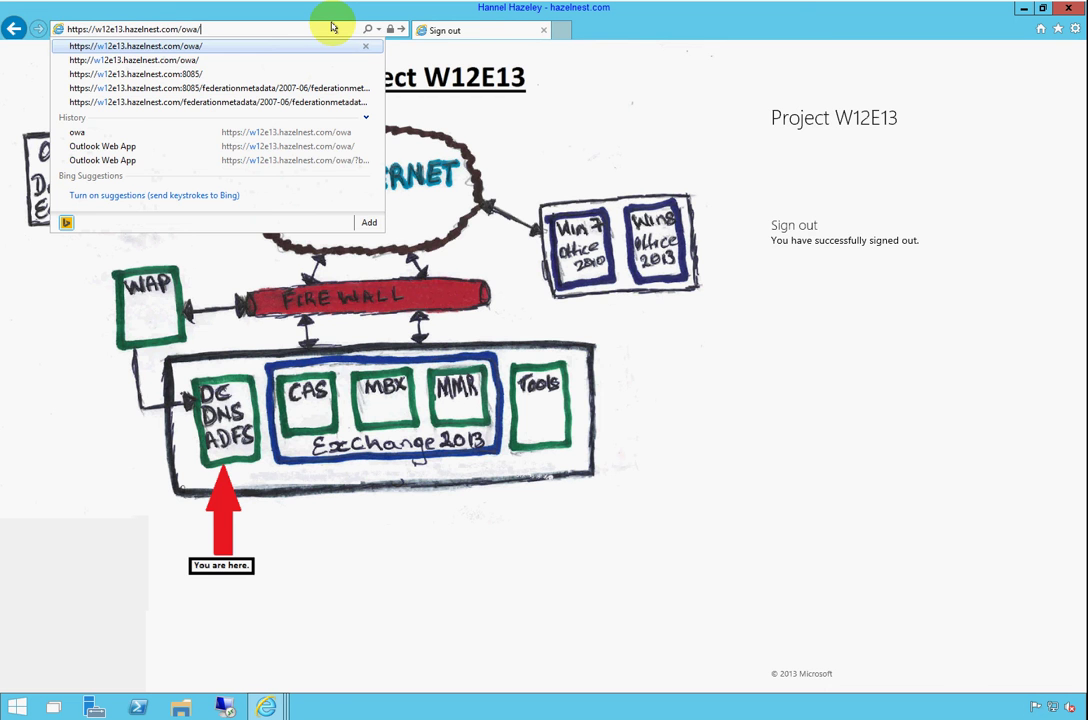
key("Return")
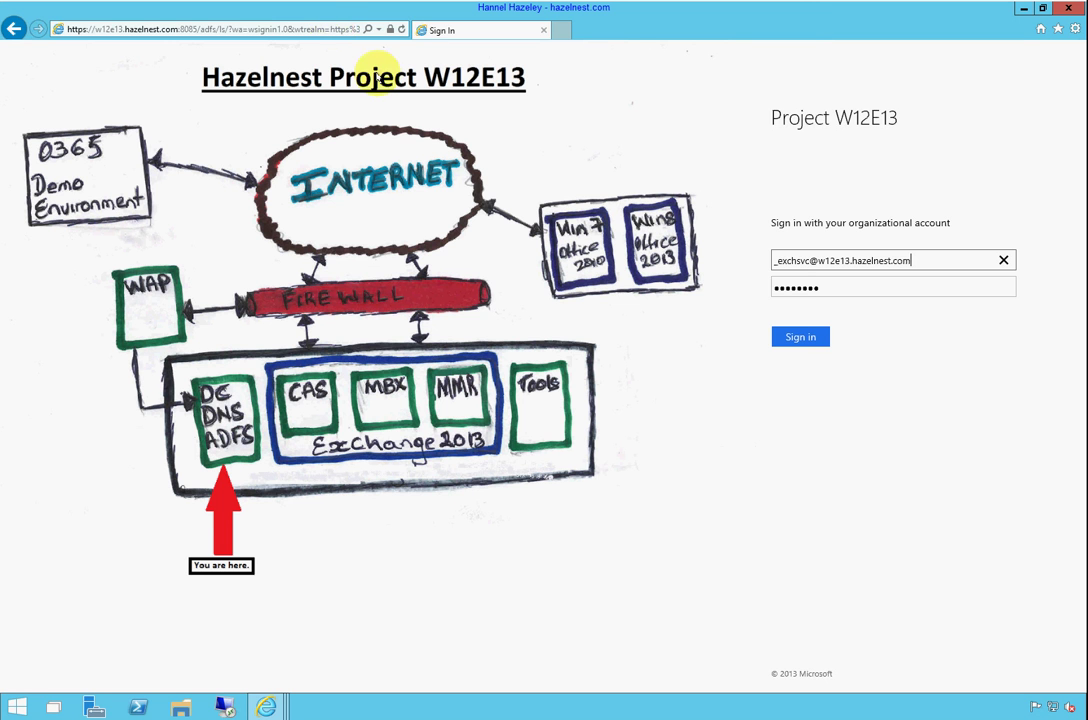
left_click(266, 707)
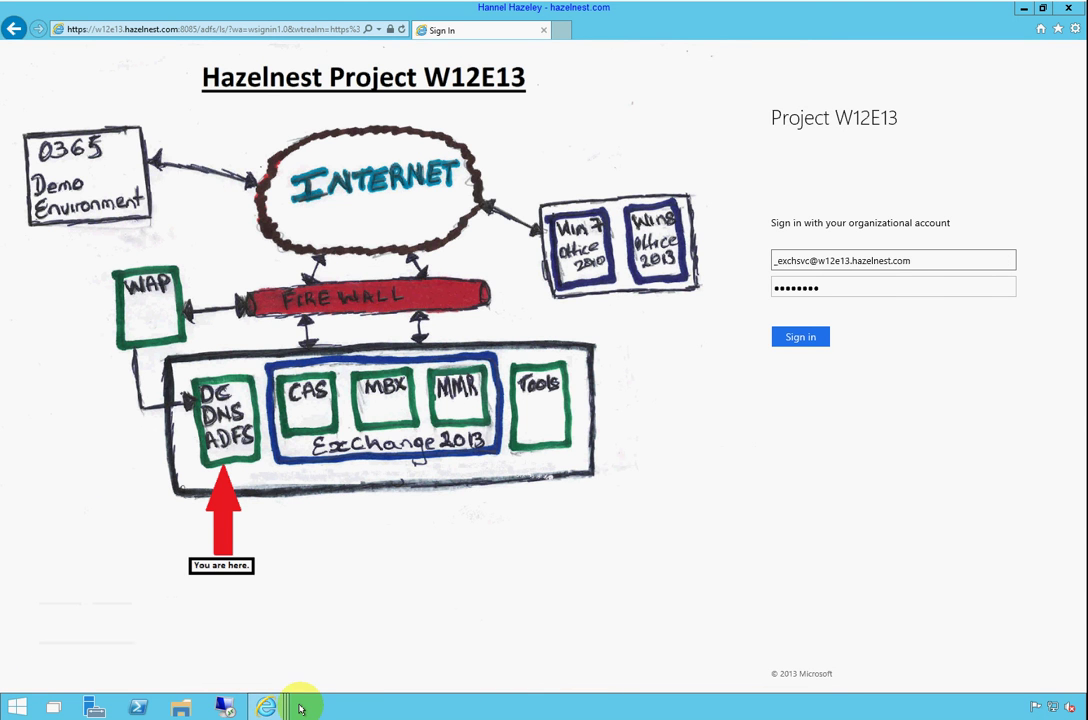
left_click(266, 707)
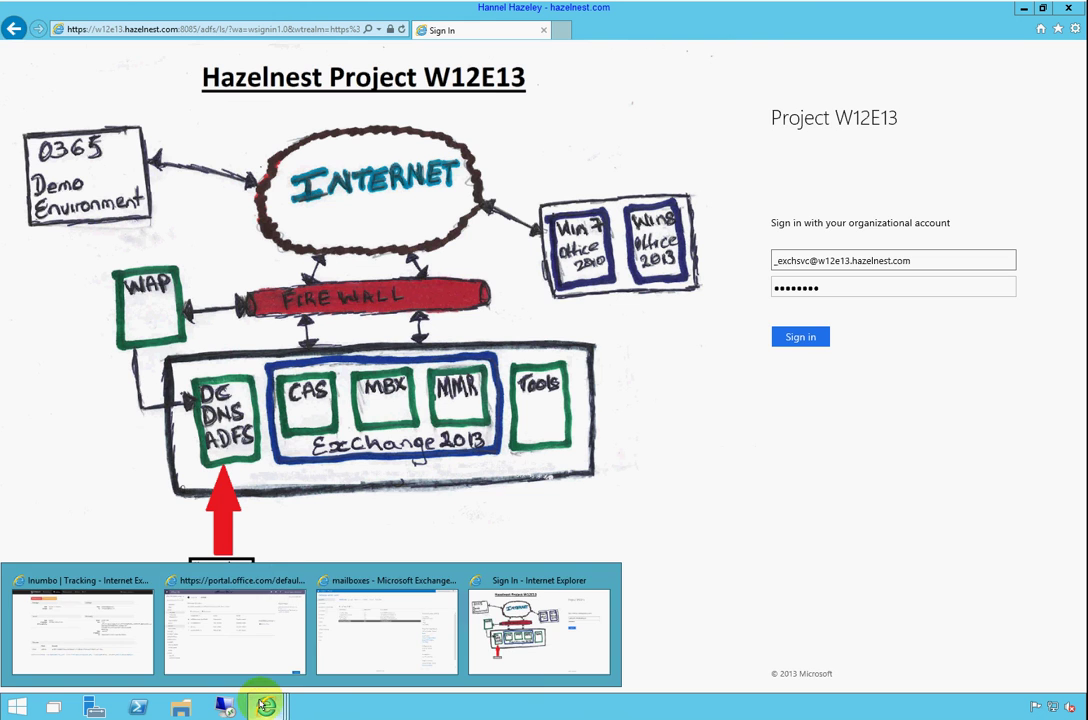
Switch to the Office 365 portal and browse the Active Users list for synced accounts
left_click(243, 610)
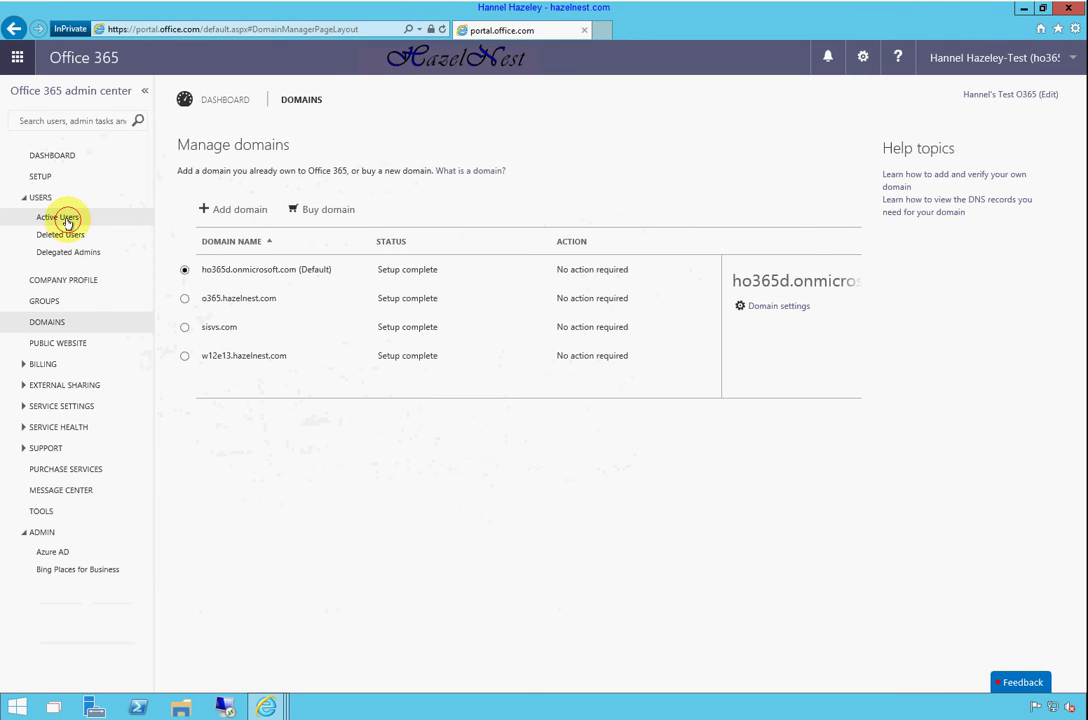
left_click(66, 216)
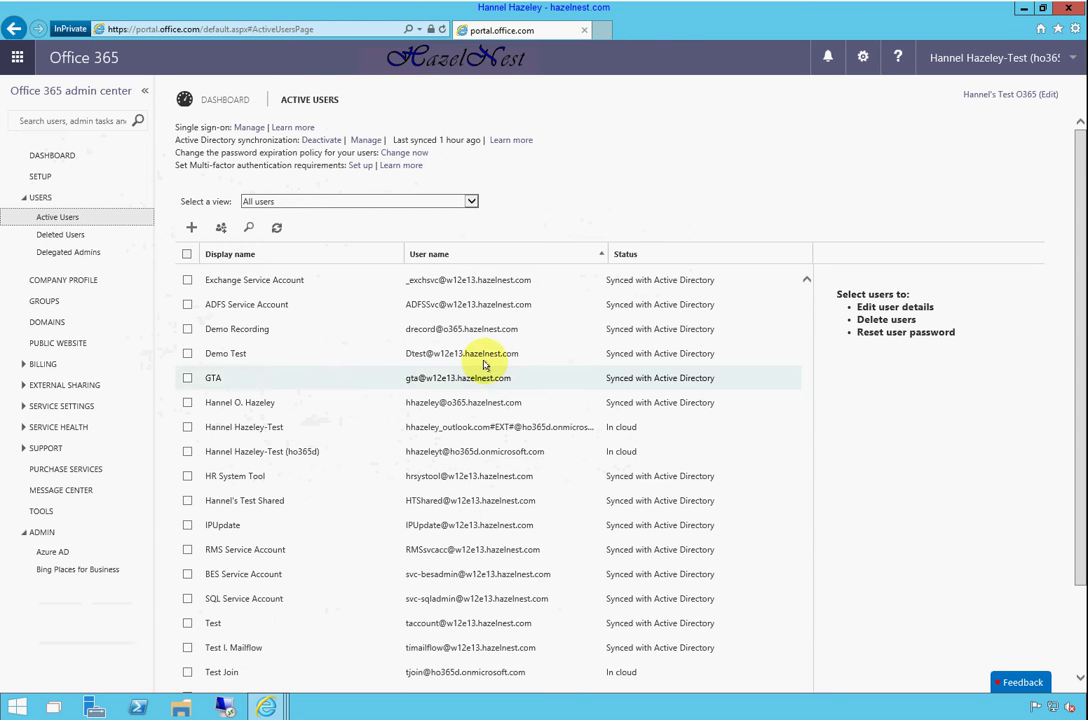
scroll(502, 333, "down", 2)
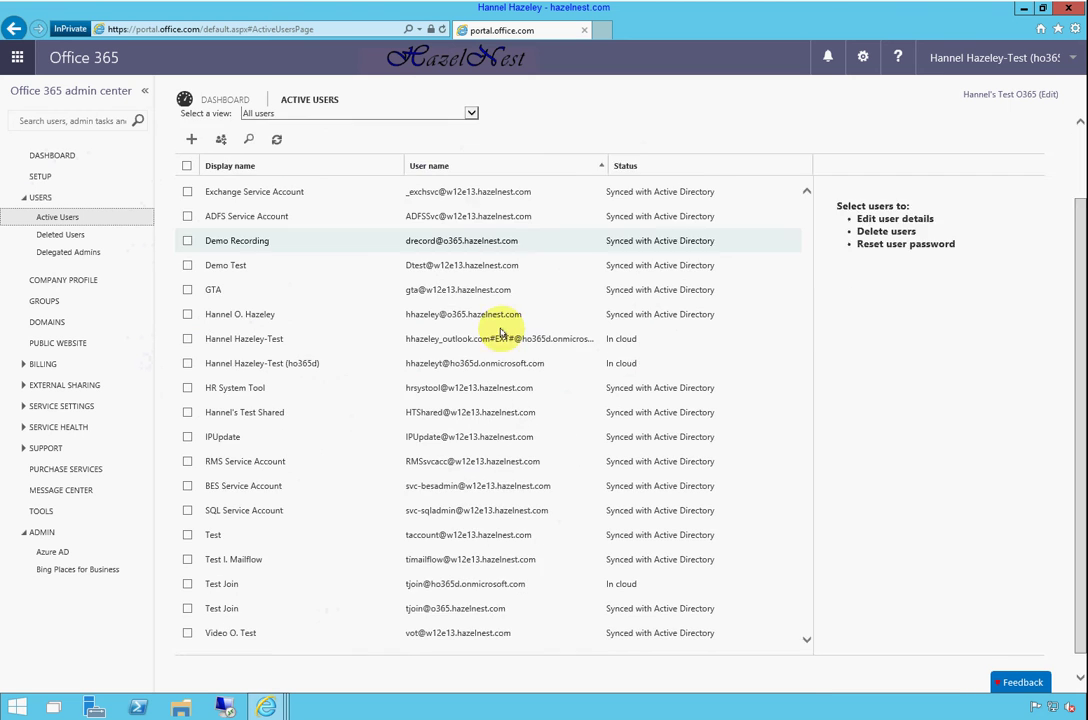
scroll(502, 333, "up", 2)
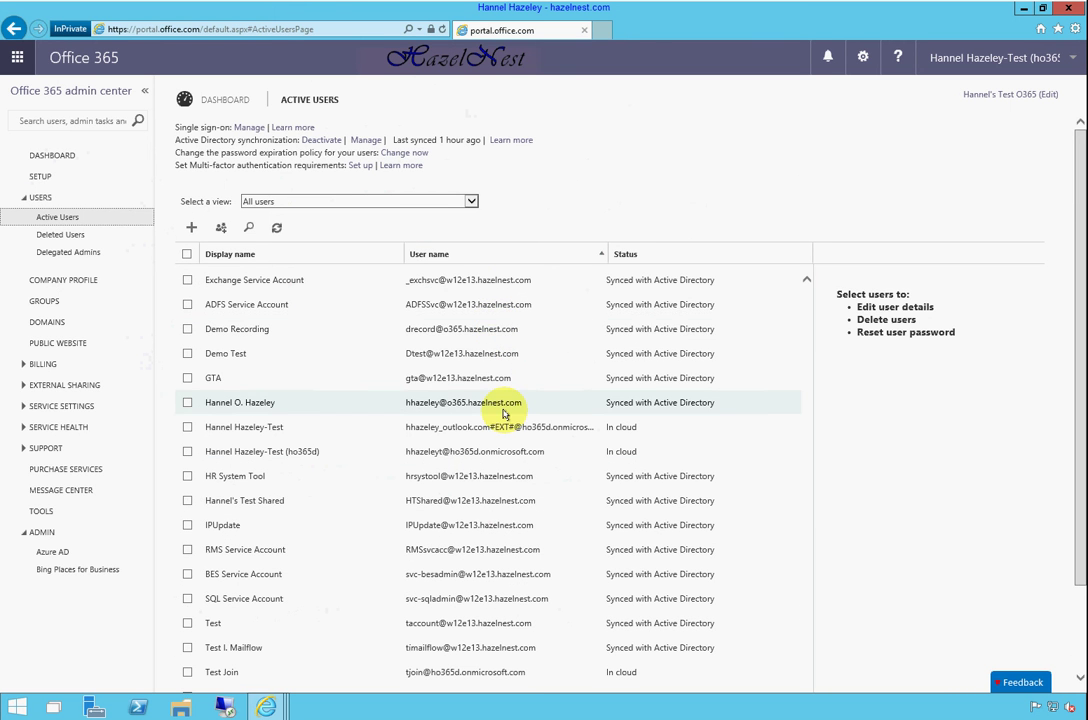
scroll(512, 620, "down", 2)
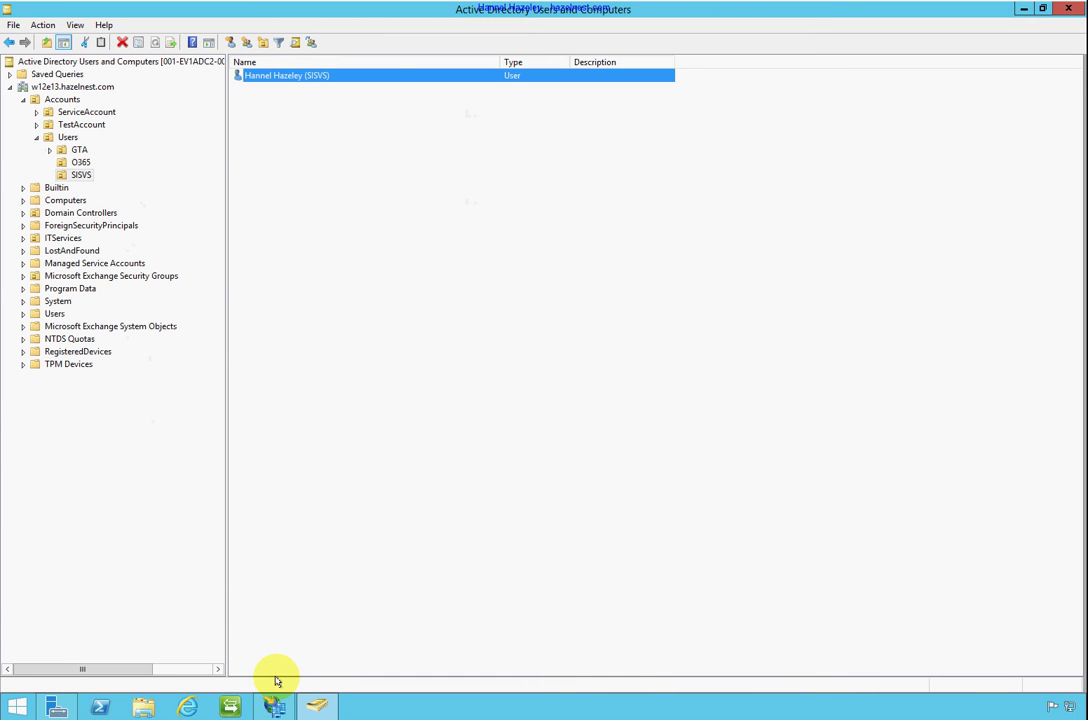
Switch to Synchronization Service Manager to view its sync run history
left_click(231, 707)
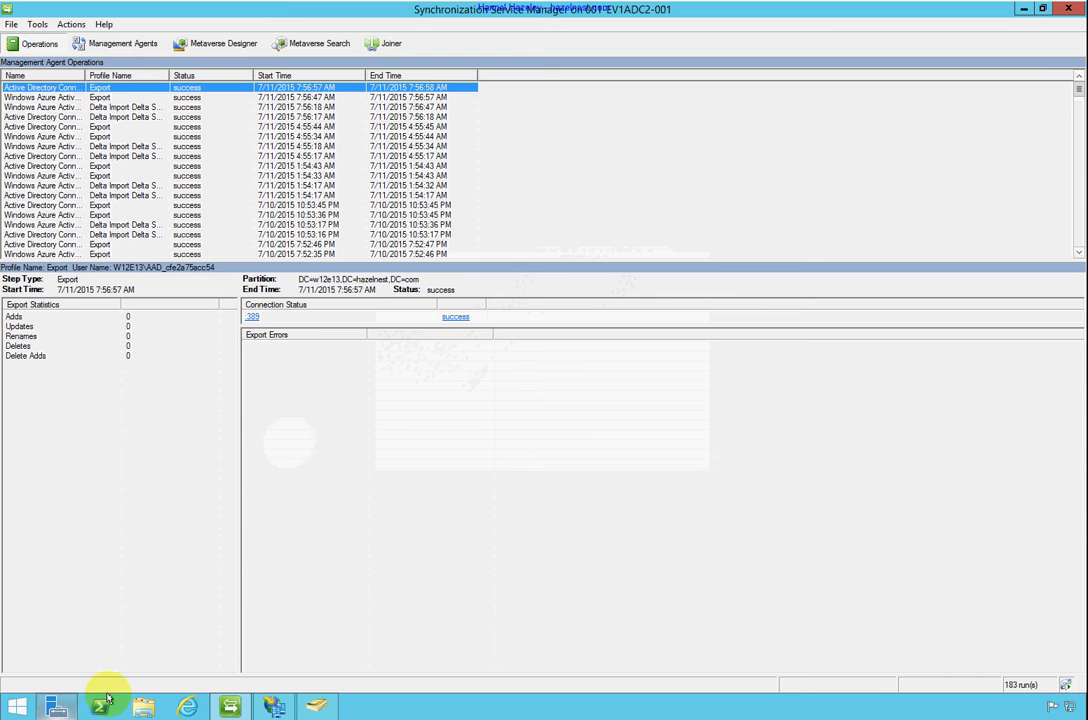
Search the metaverse to list all 16 objects (none from SISVS), then view the management agents
left_click(313, 45)
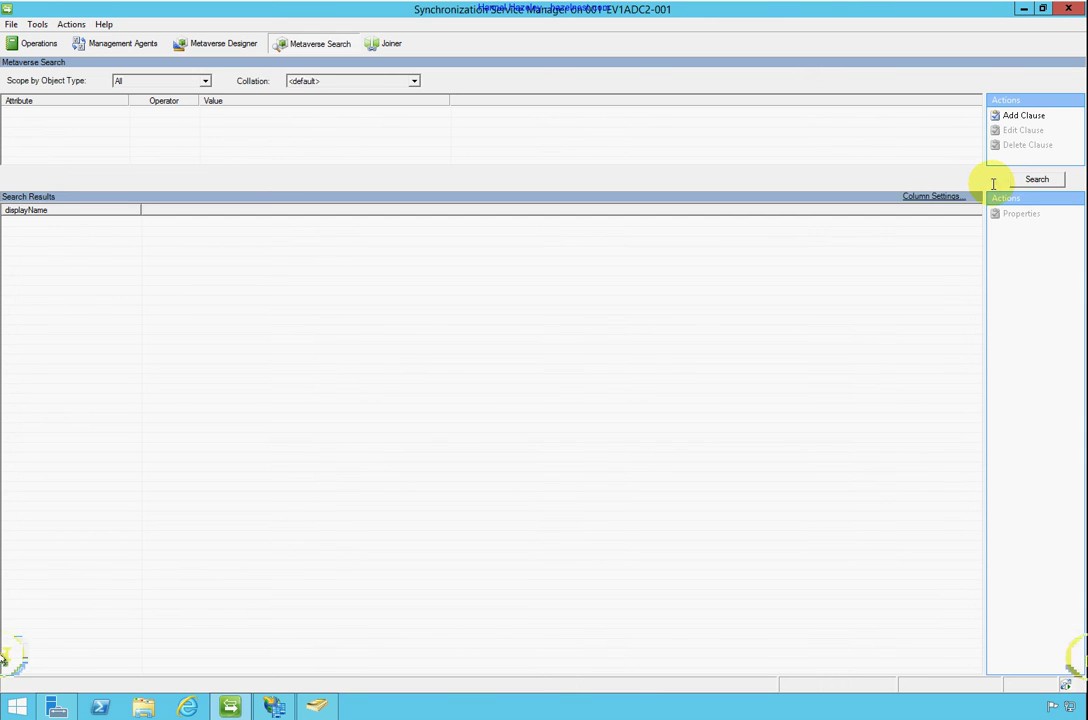
left_click(1015, 182)
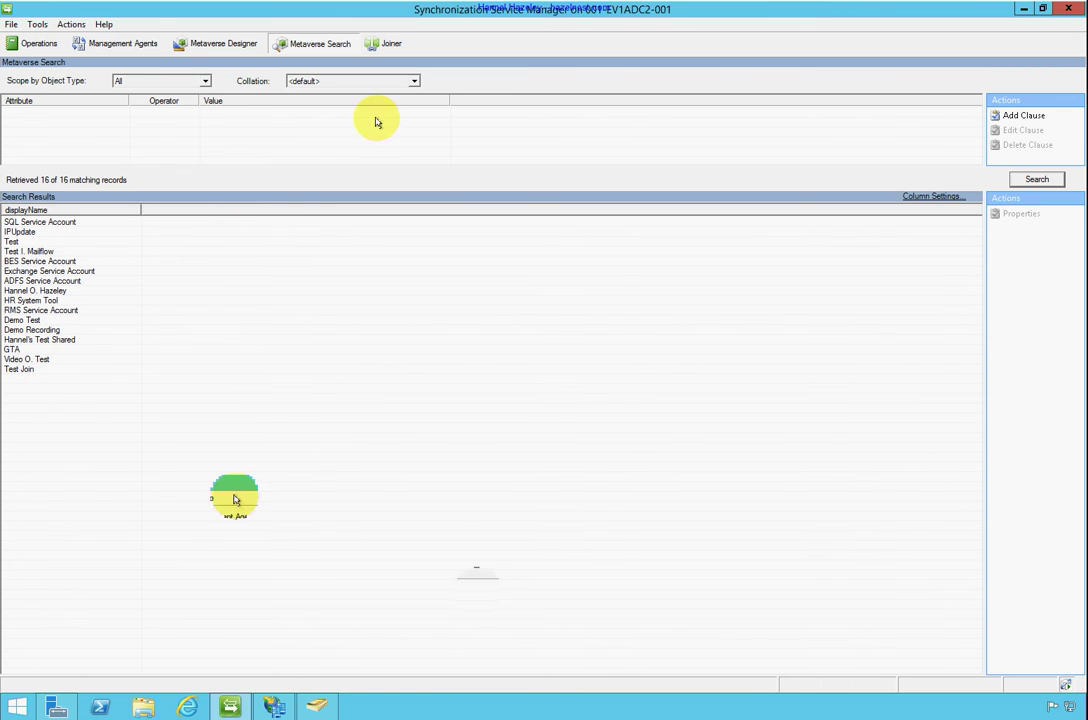
left_click(108, 44)
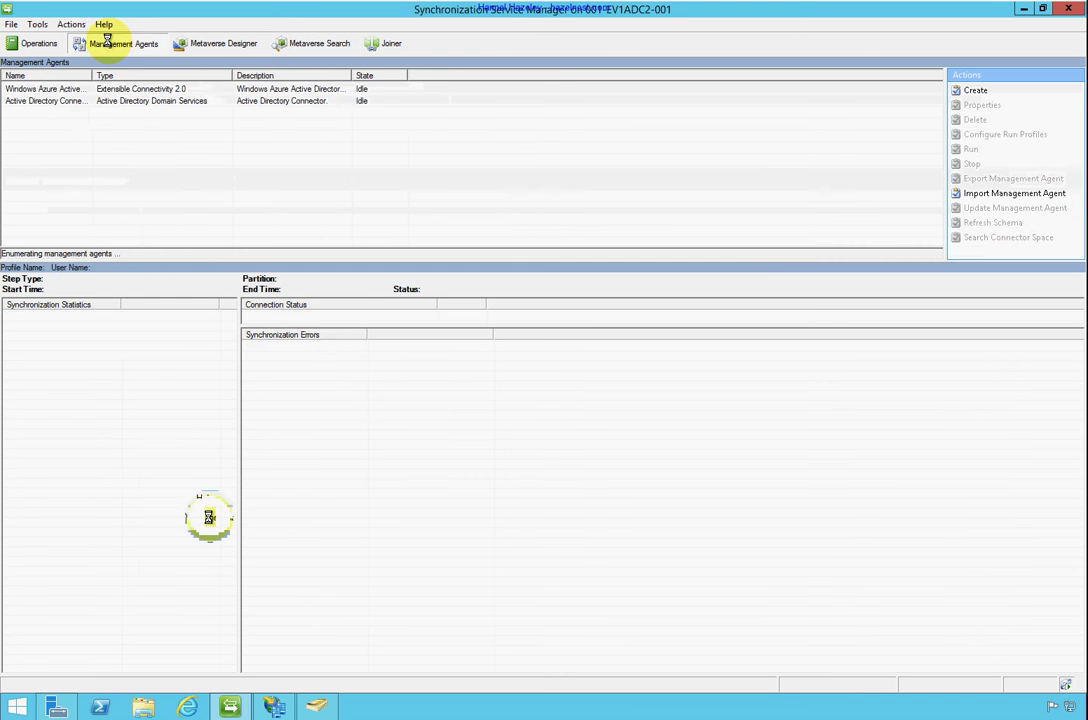
Run Full Import Full Sync on the Active Directory Connector, completing successfully with 2 adds
left_click(70, 88)
left_click_drag(92, 69, 140, 69)
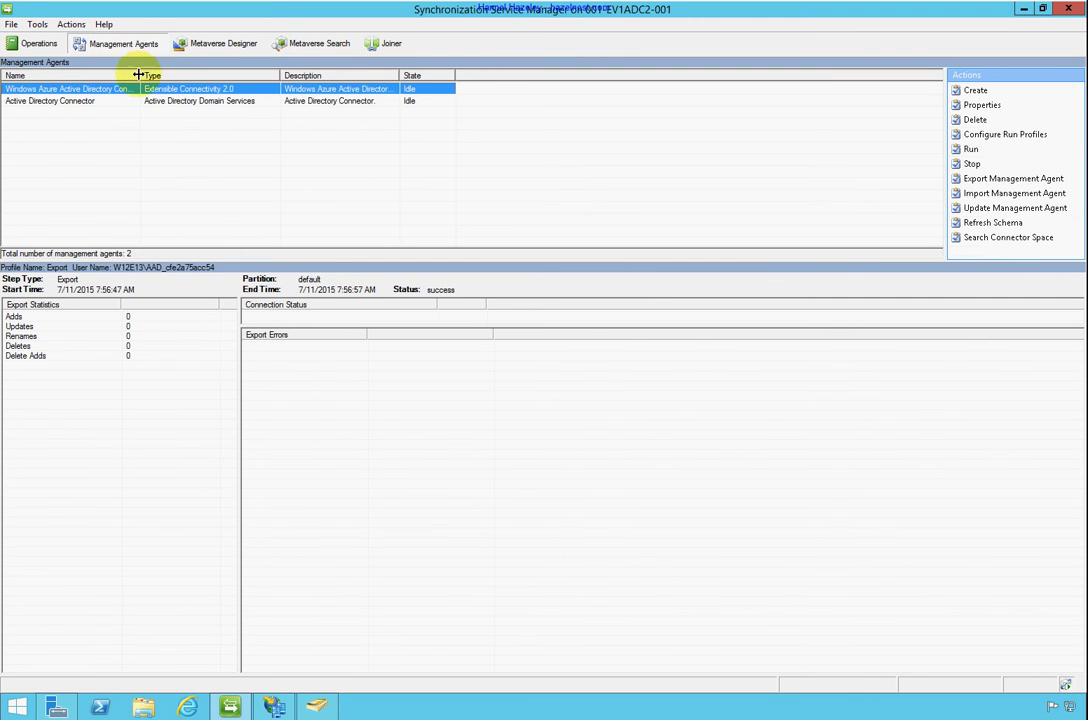
left_click(88, 101)
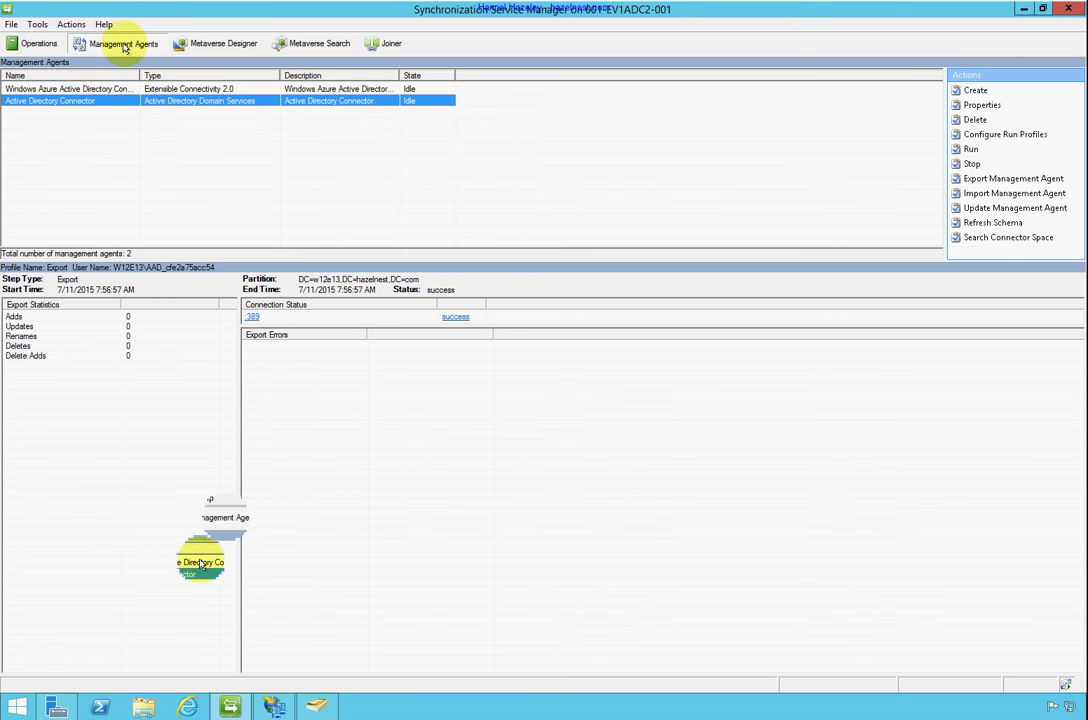
right_click(98, 101)
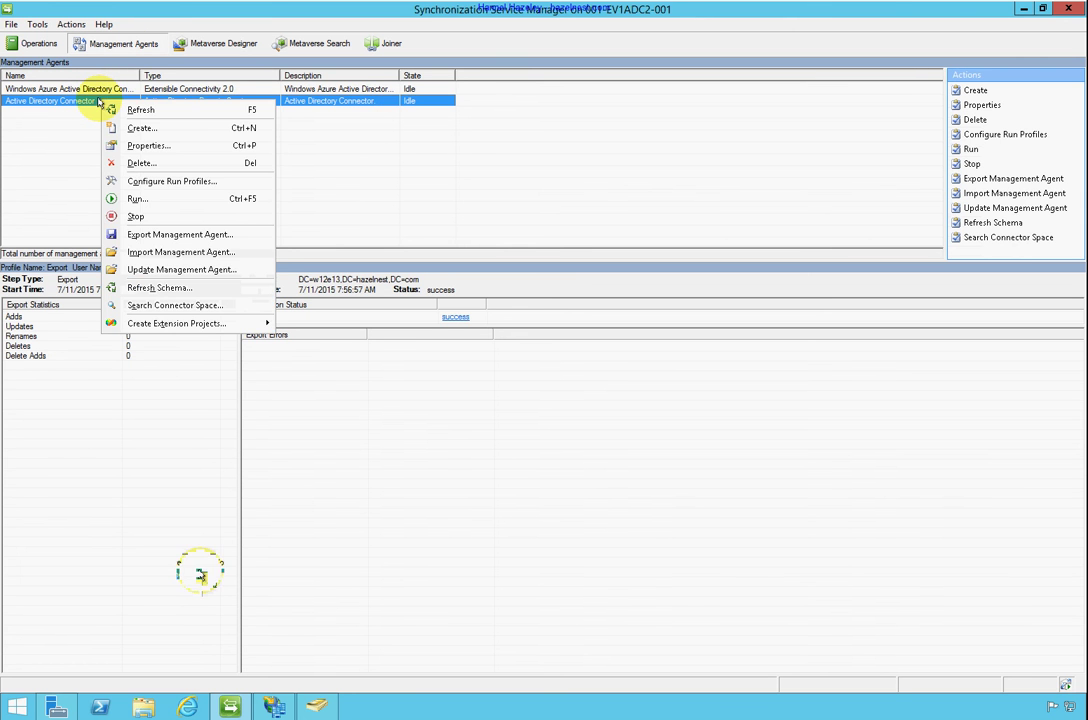
left_click(157, 200)
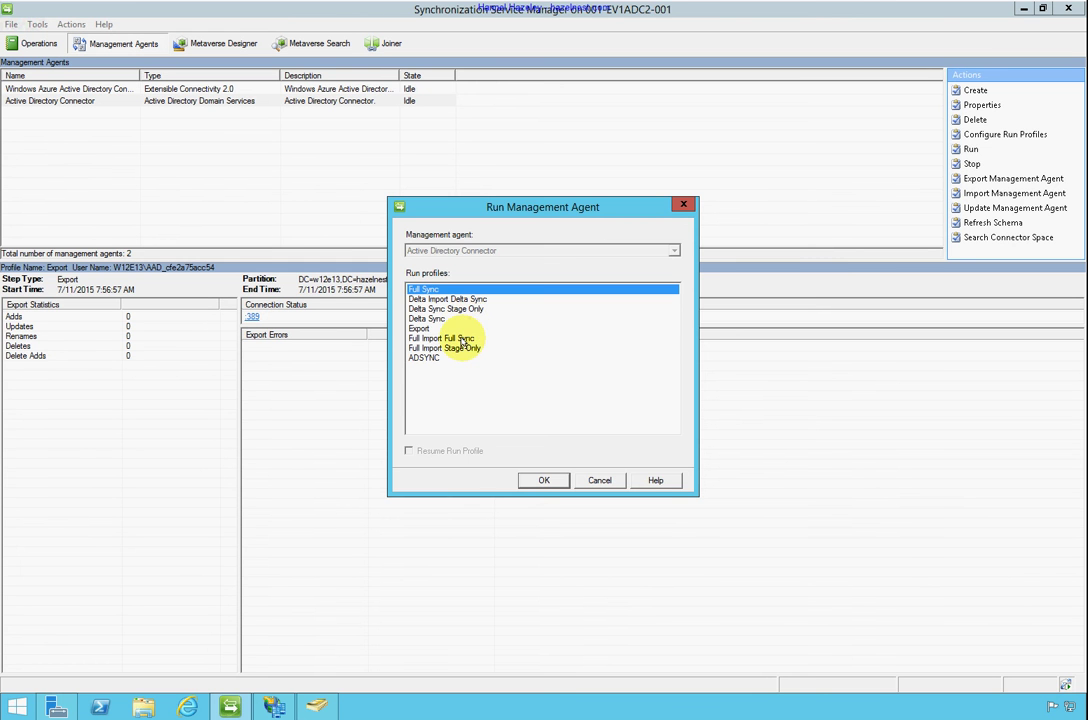
left_click(460, 338)
left_click(552, 486)
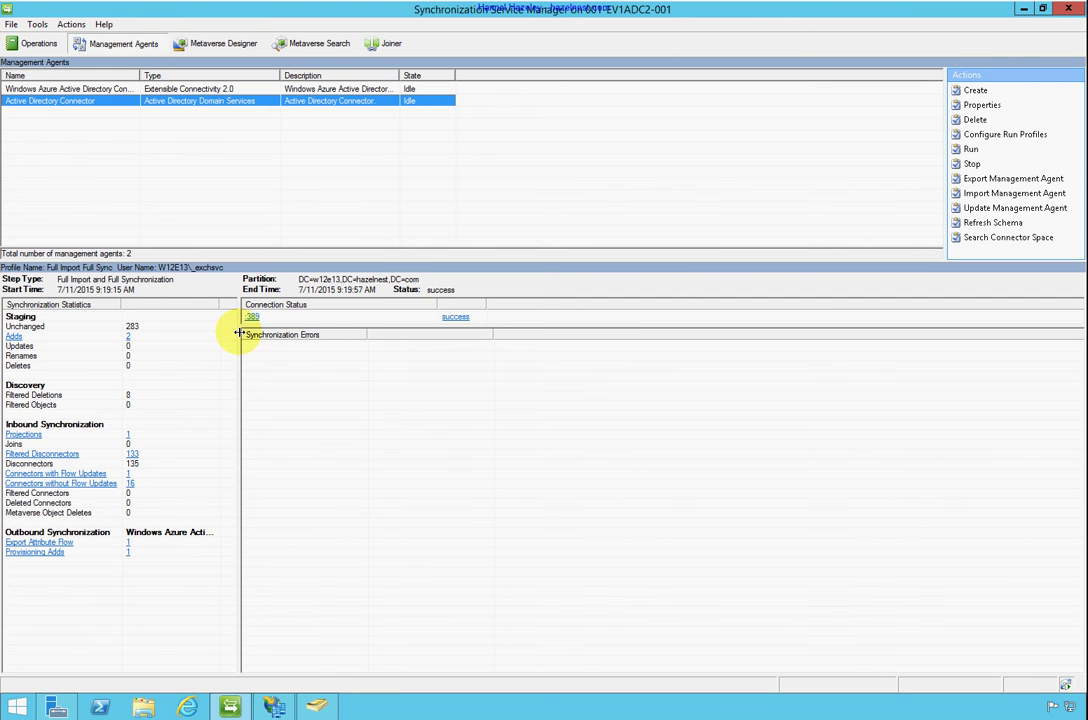
left_click(337, 44)
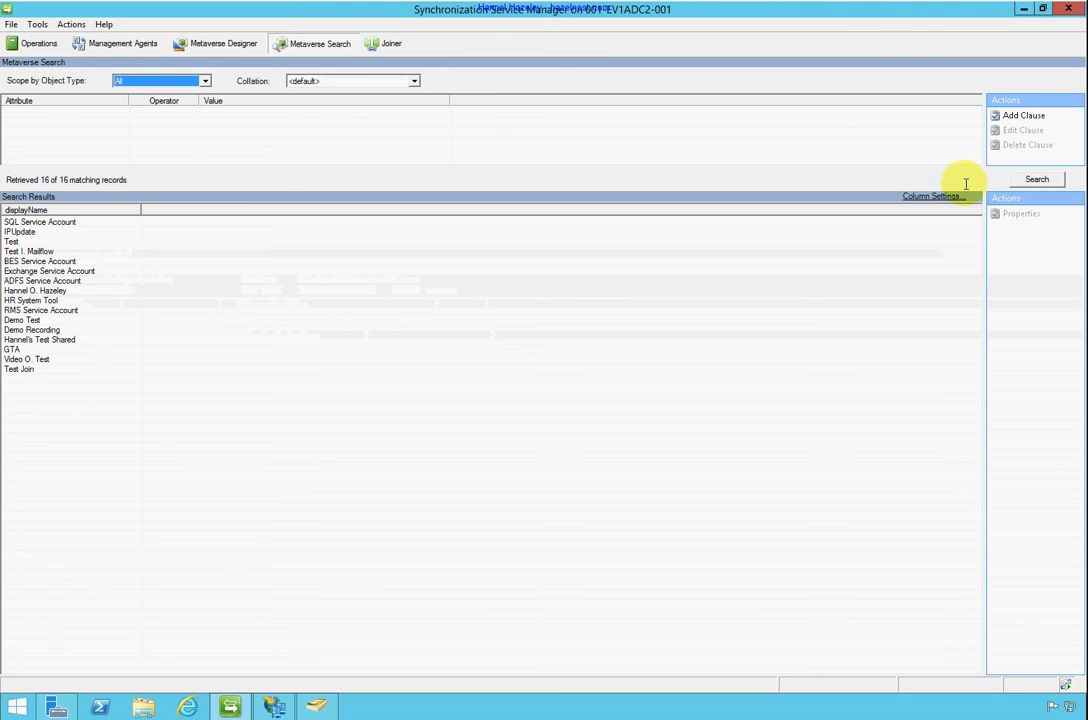
Rerun the metaverse search and inspect the new SISVS user's Windows Azure connector object
left_click(1037, 180)
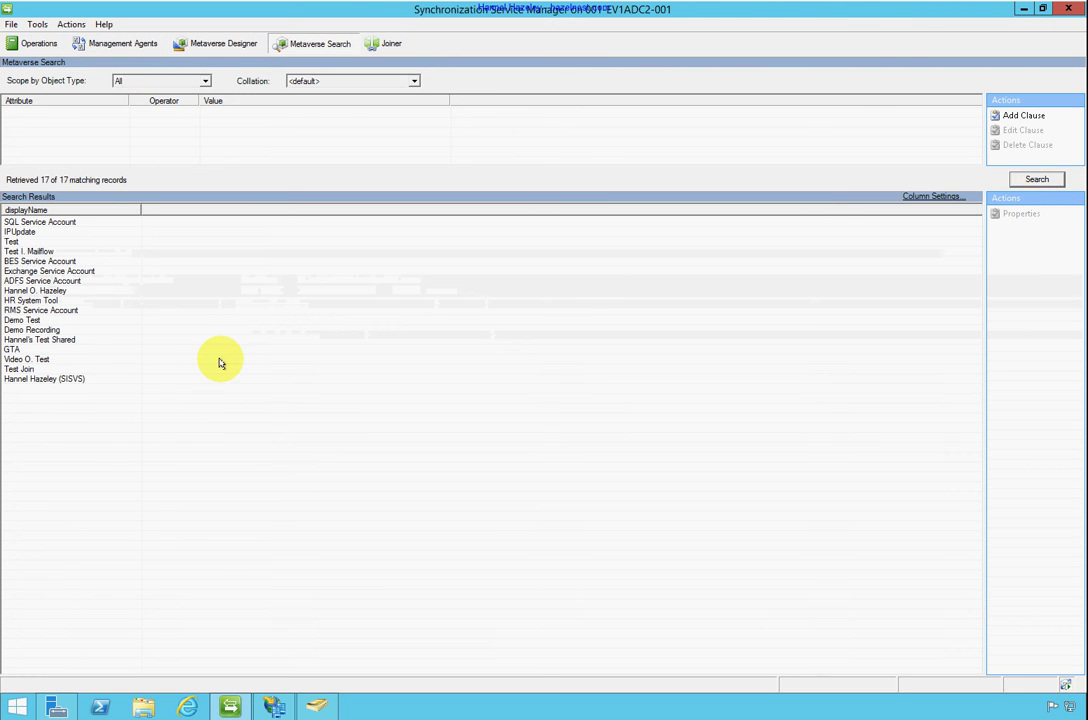
left_click(66, 379)
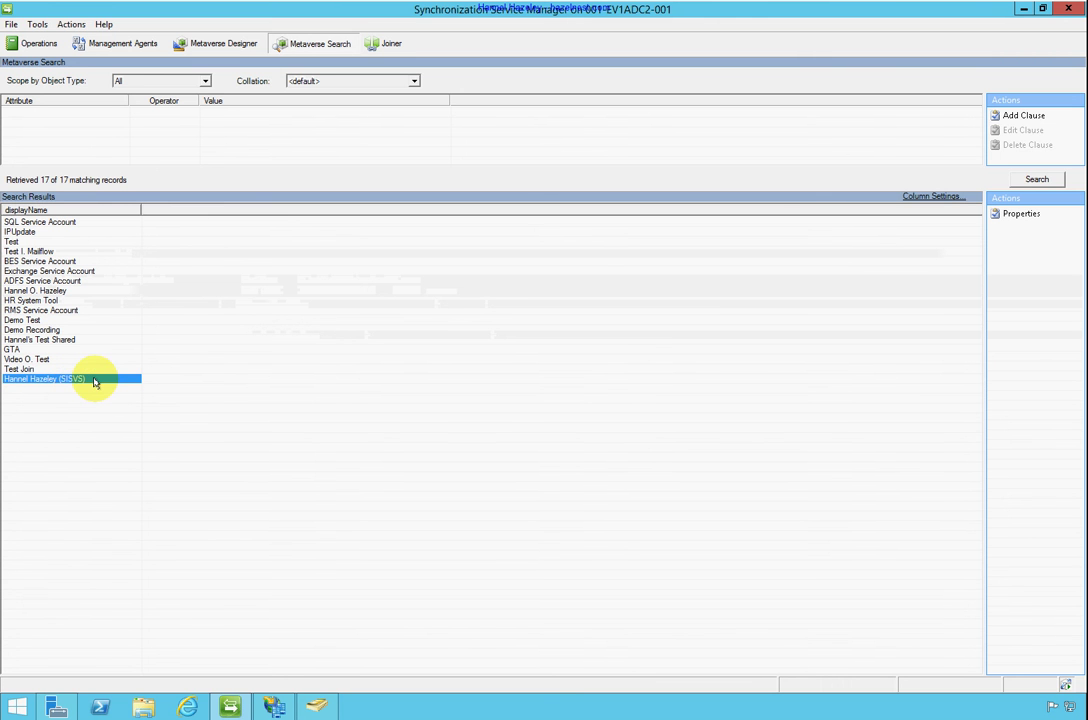
double_click(94, 381)
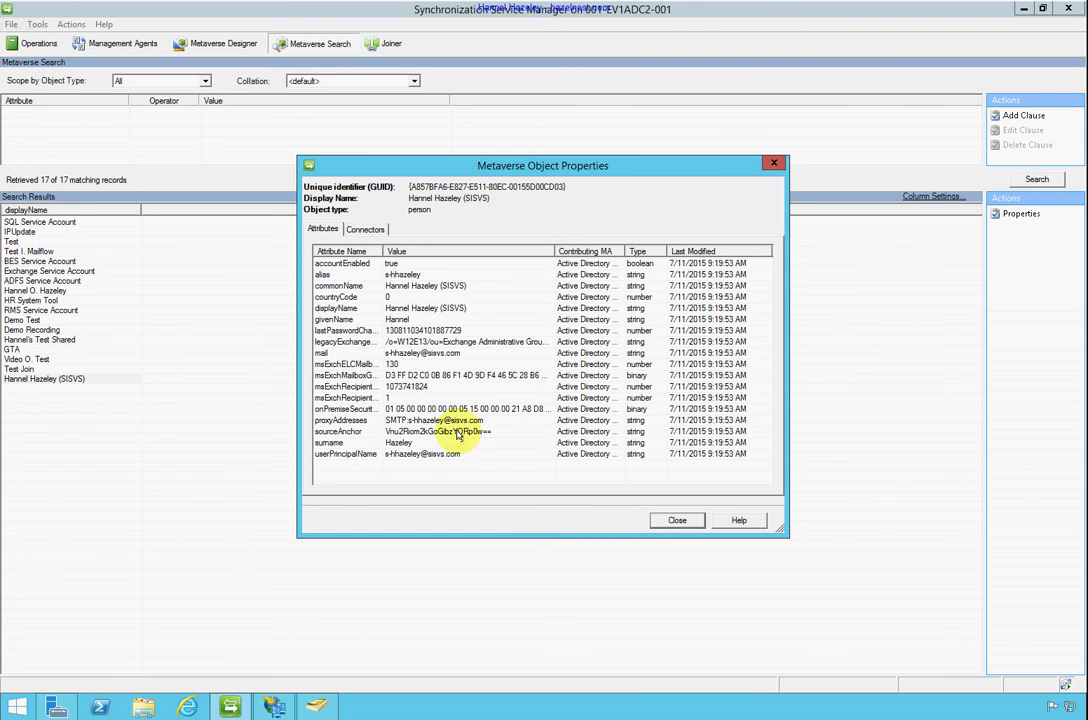
left_click(363, 228)
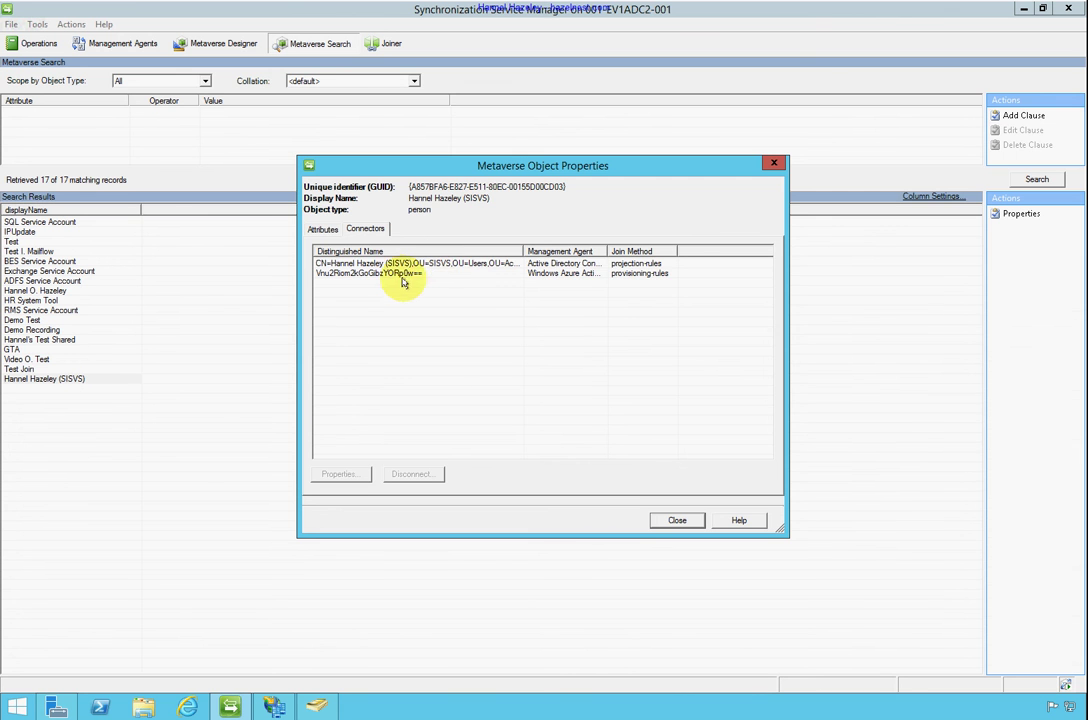
left_click(390, 274)
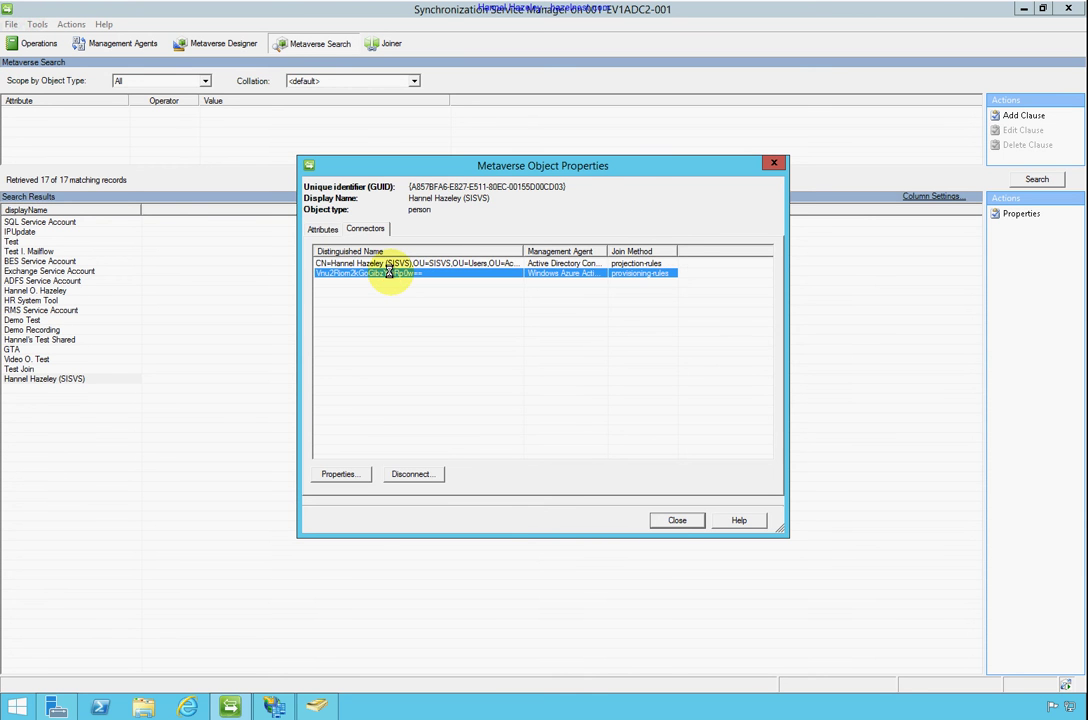
double_click(390, 274)
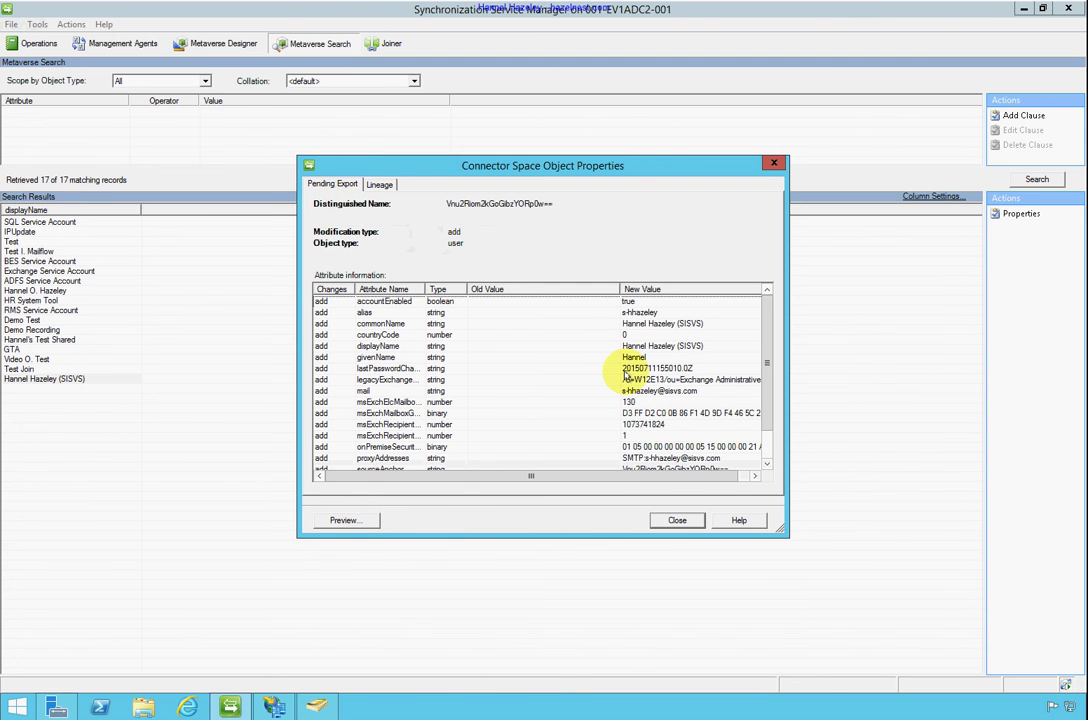
left_click(677, 521)
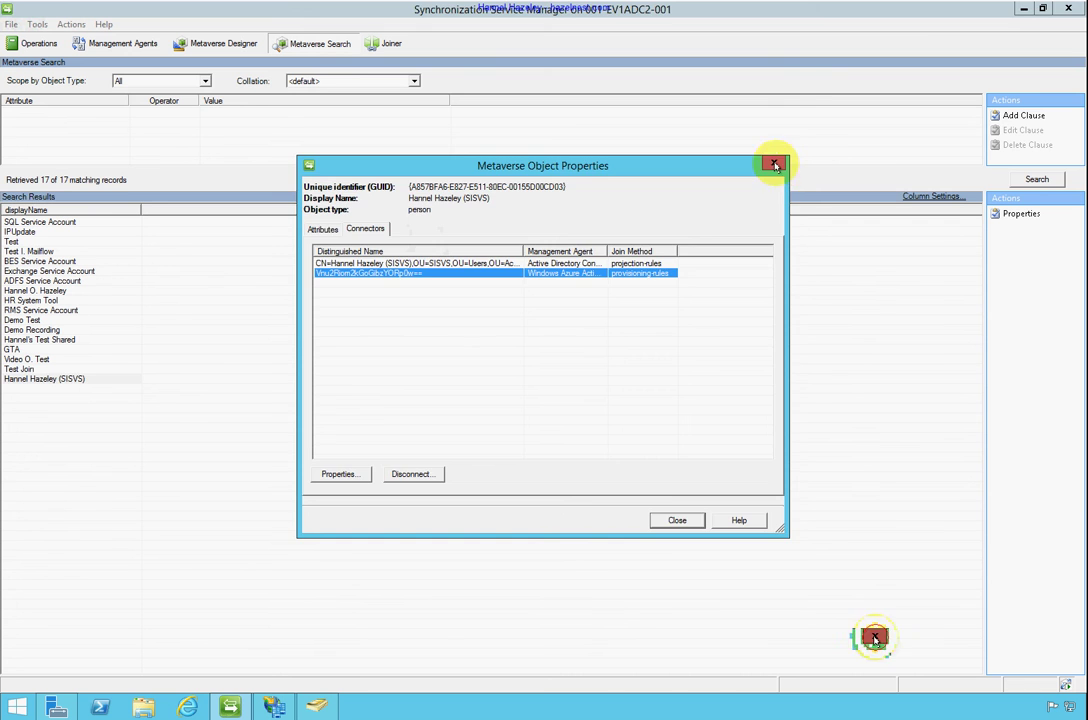
left_click(773, 163)
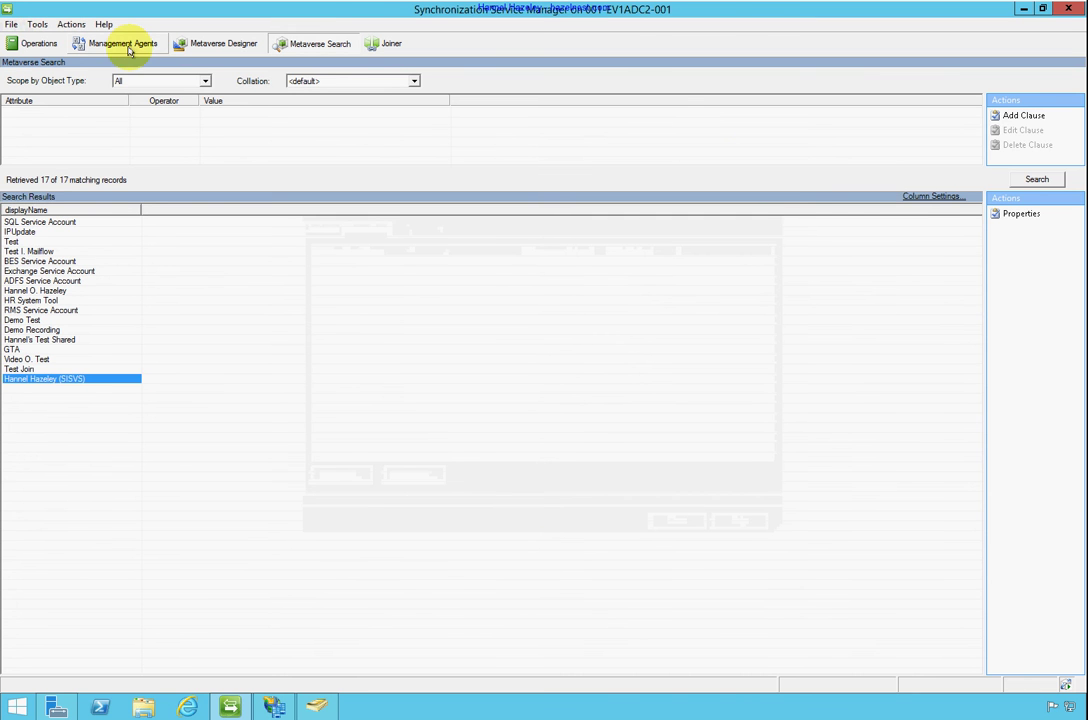
Run the Export profile on the Windows Azure Active Directory connector, exporting 1 add
left_click(112, 44)
left_click(88, 89)
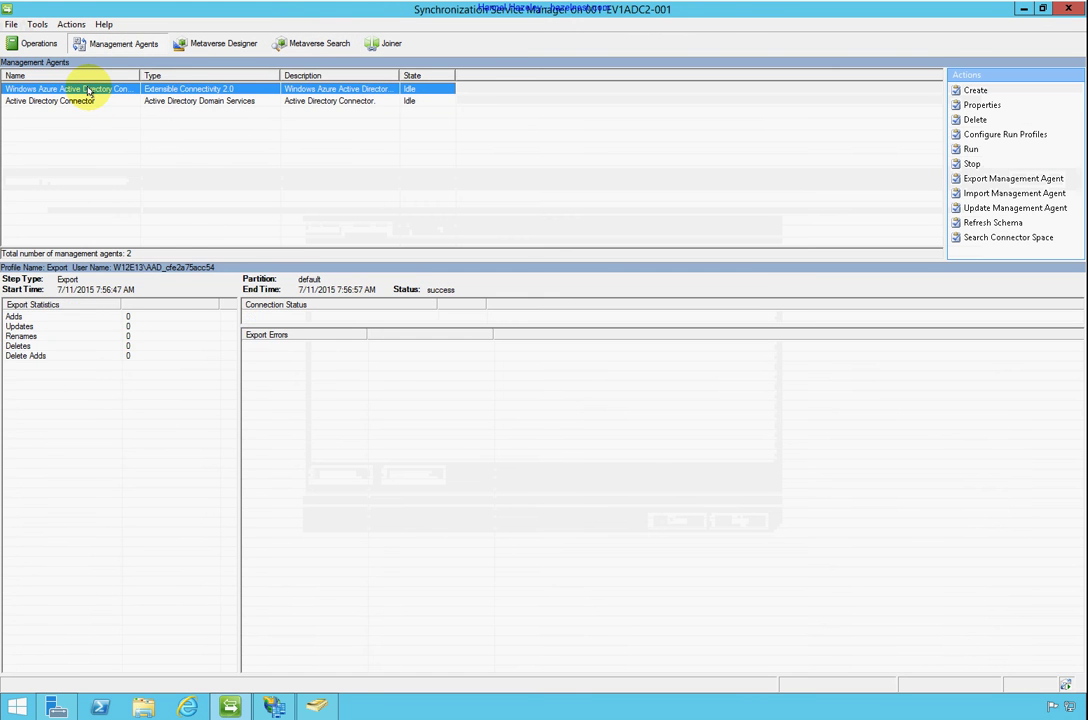
right_click(88, 89)
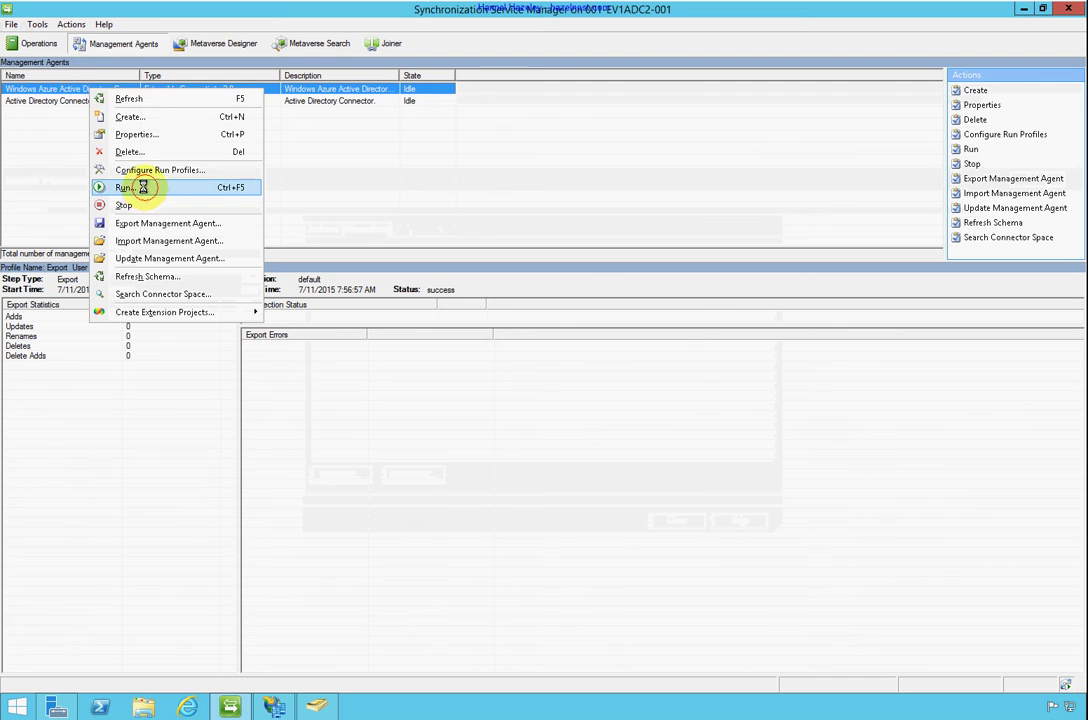
left_click(143, 188)
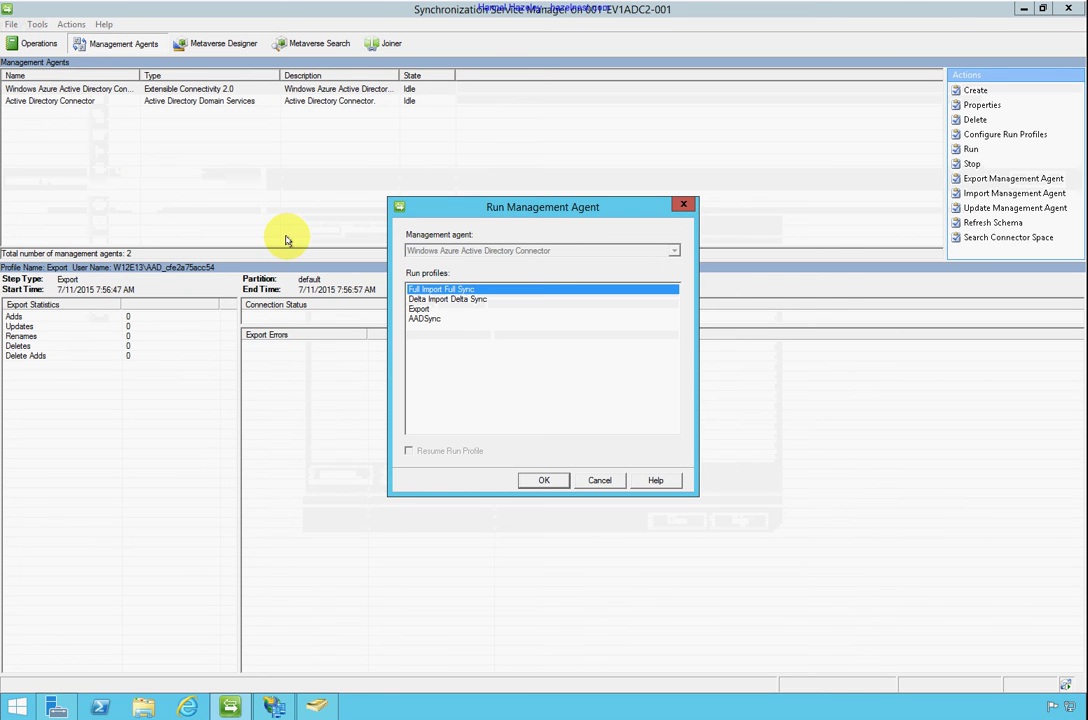
left_click(419, 309)
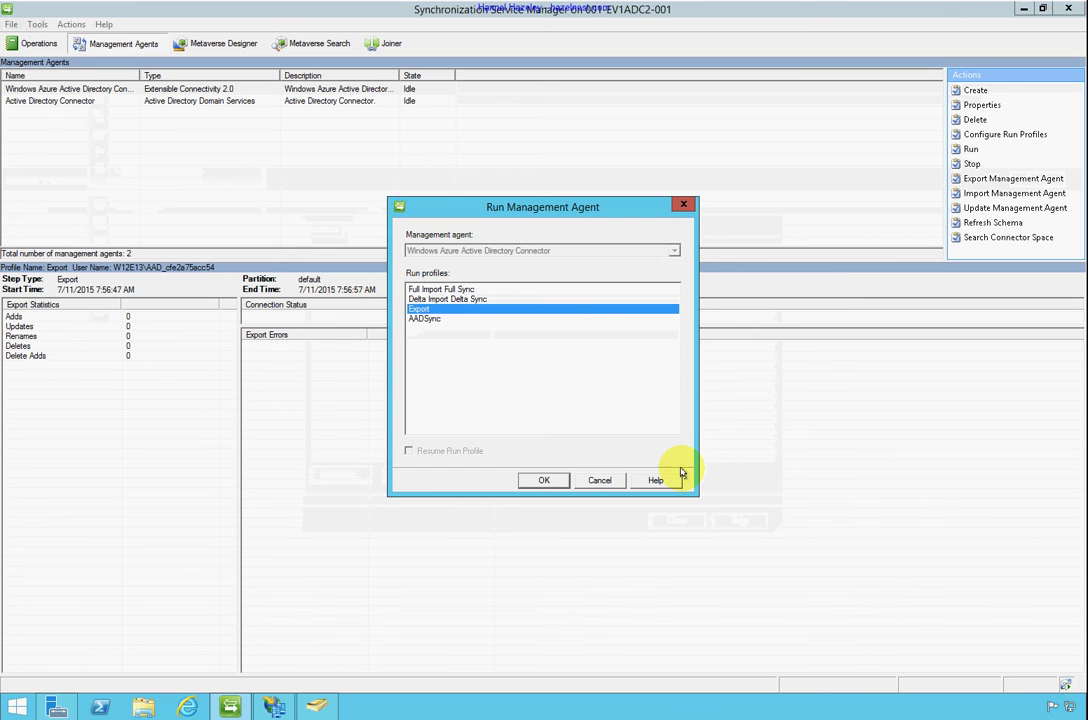
left_click(553, 481)
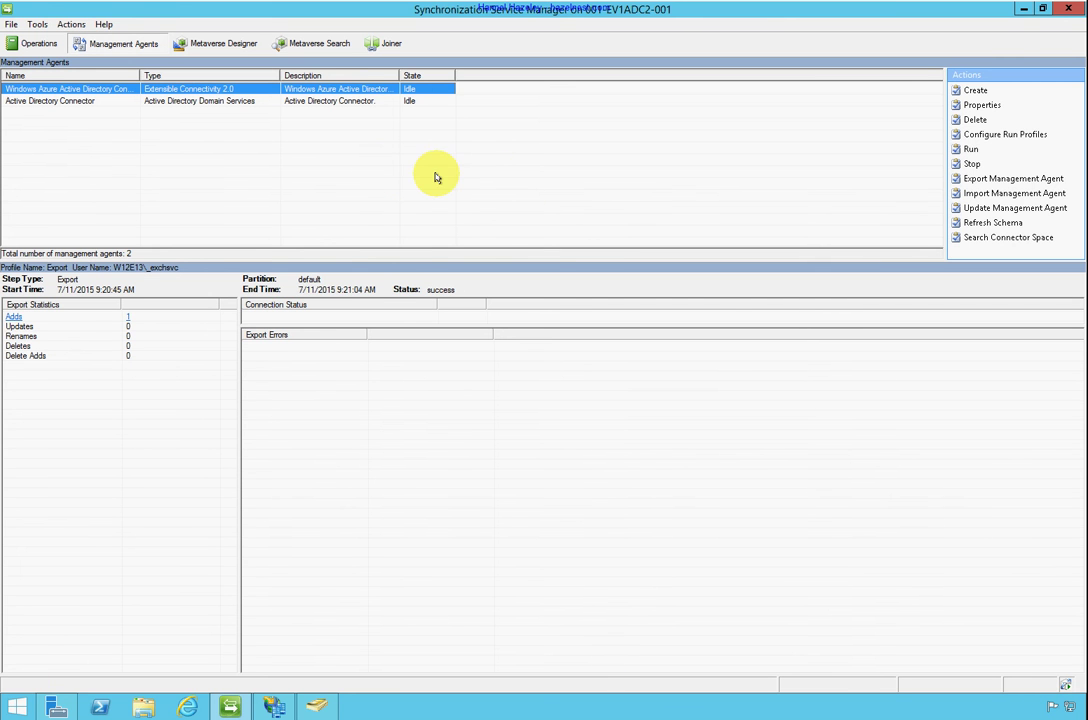
Rerun the metaverse search and open the SISVS user's Azure AD connector object
left_click(296, 43)
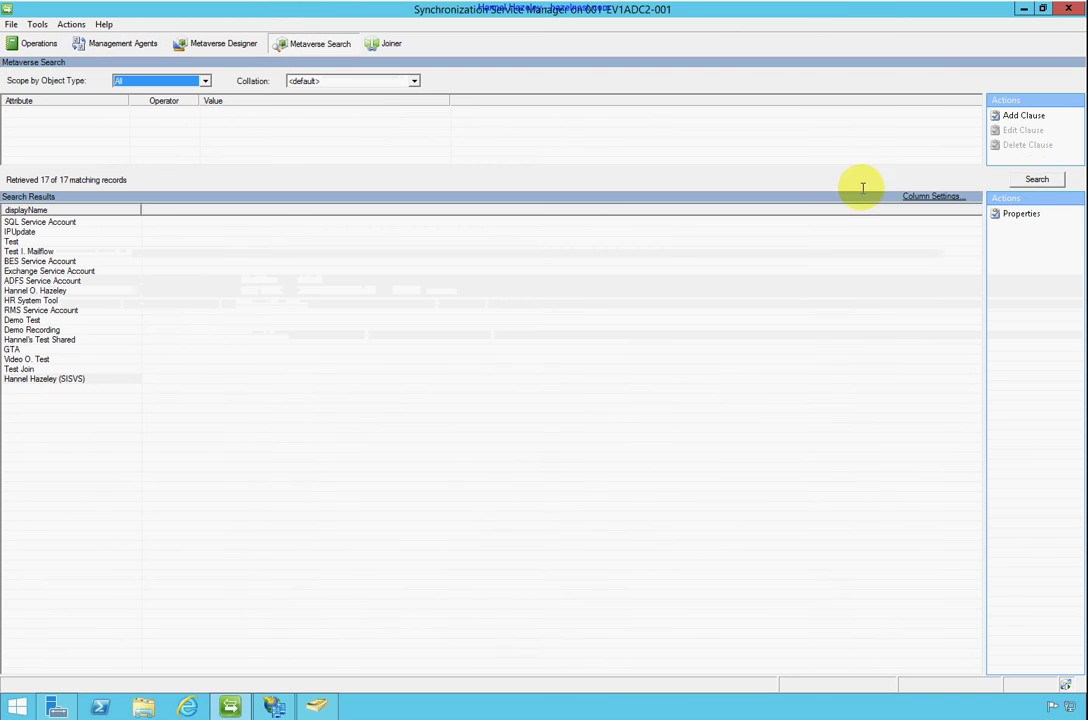
left_click(1037, 179)
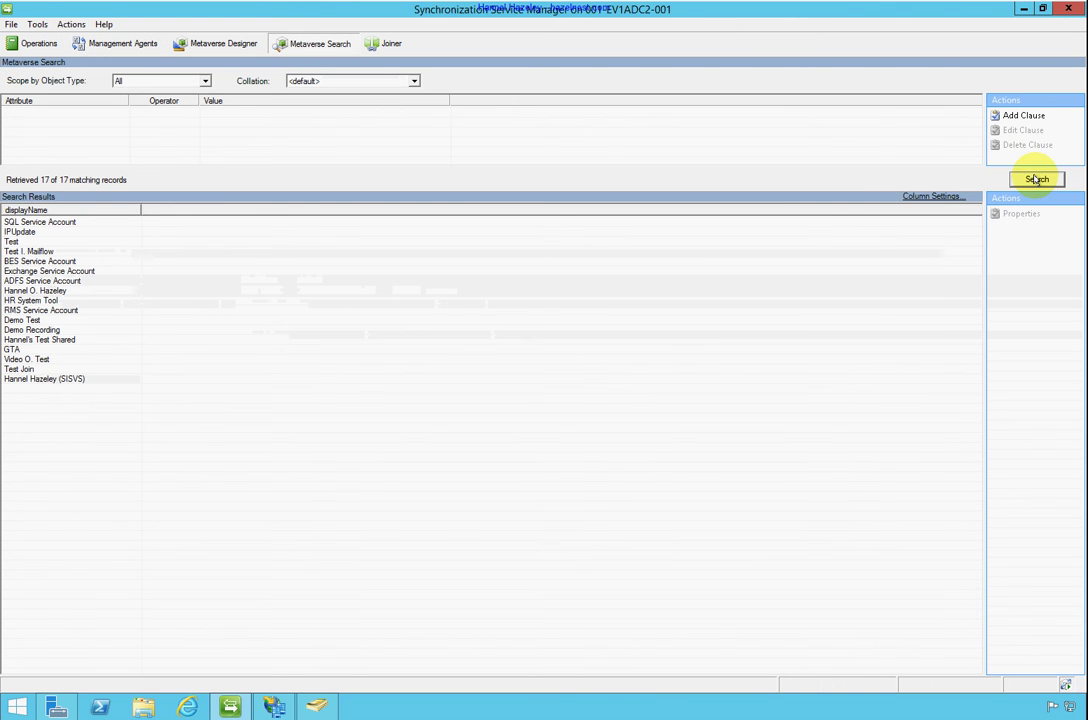
double_click(40, 379)
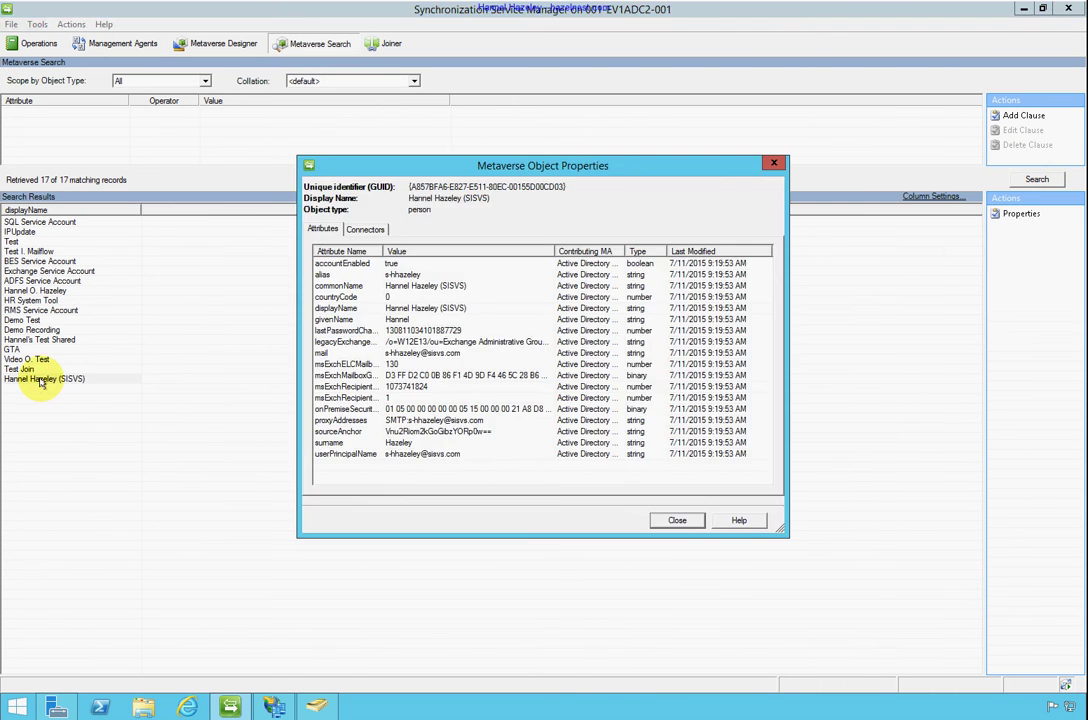
left_click(366, 229)
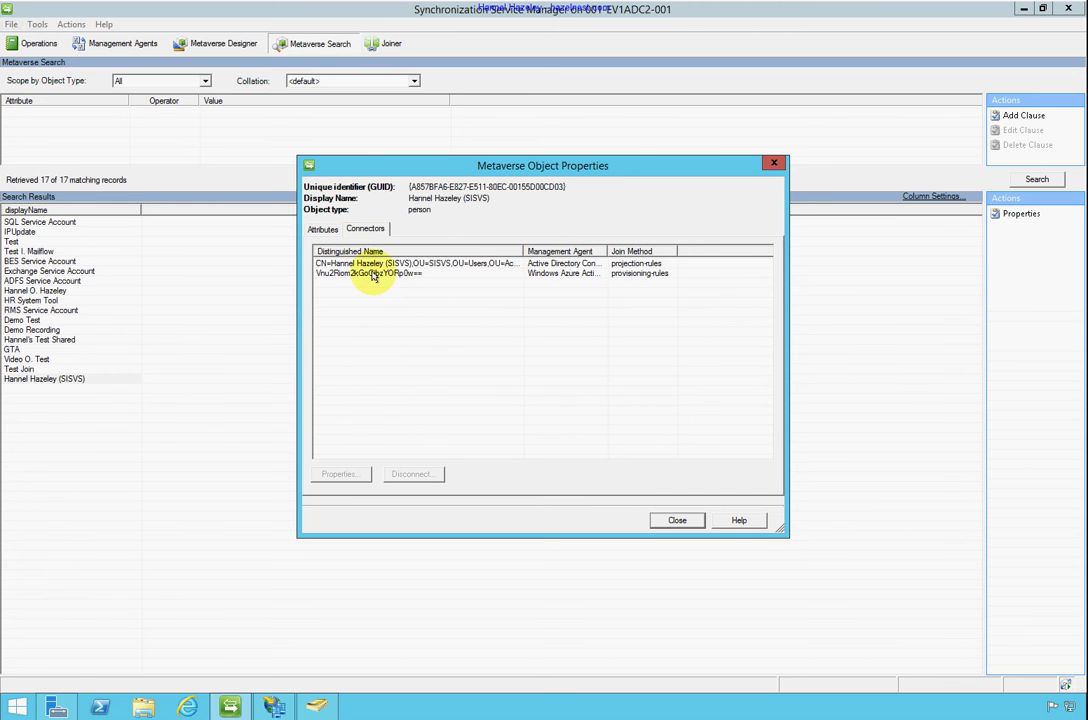
left_click(372, 273)
double_click(372, 273)
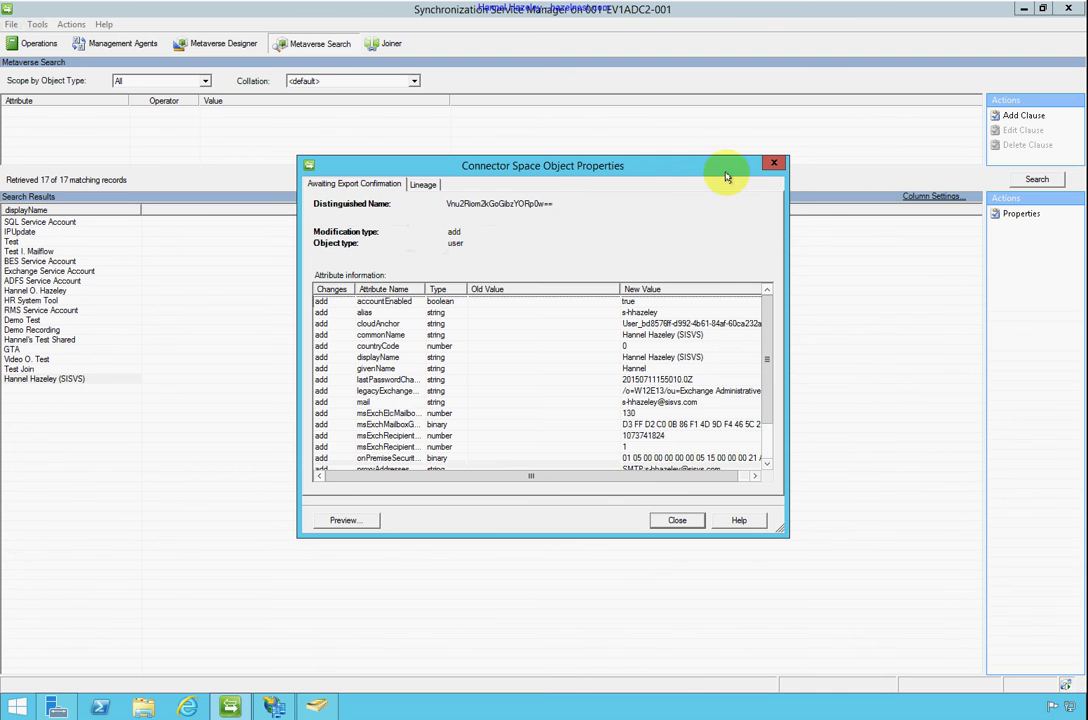
left_click(775, 163)
left_click(778, 163)
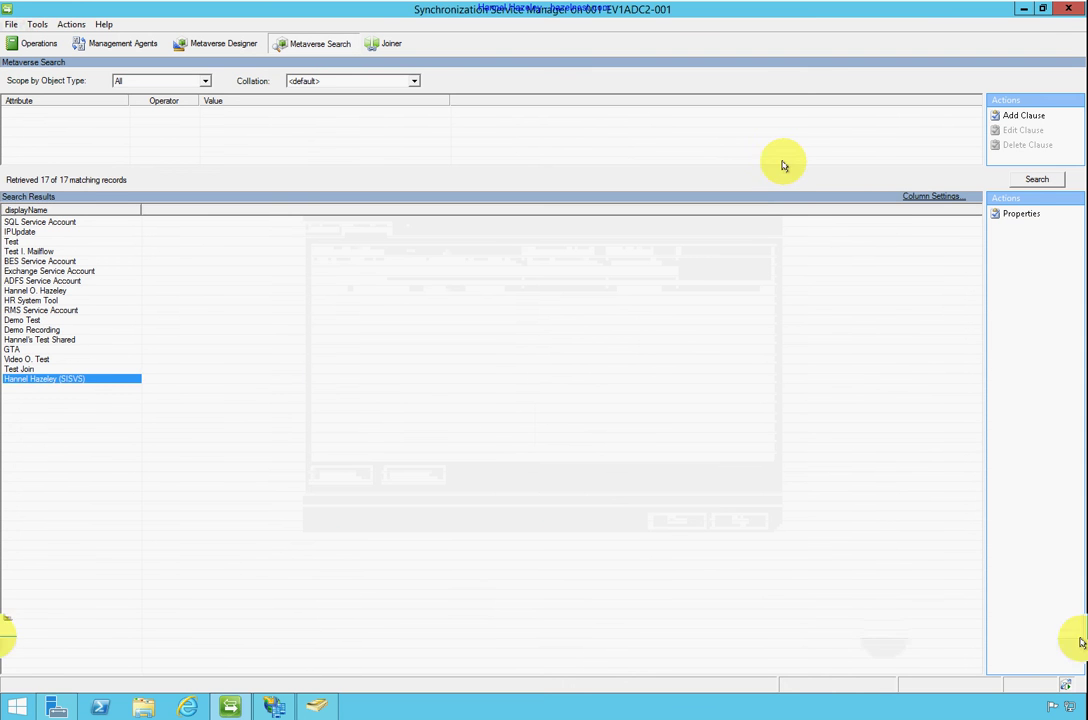
Search again and confirm the Azure object shows an add awaiting export confirmation with a cloudAnchor
left_click(1030, 178)
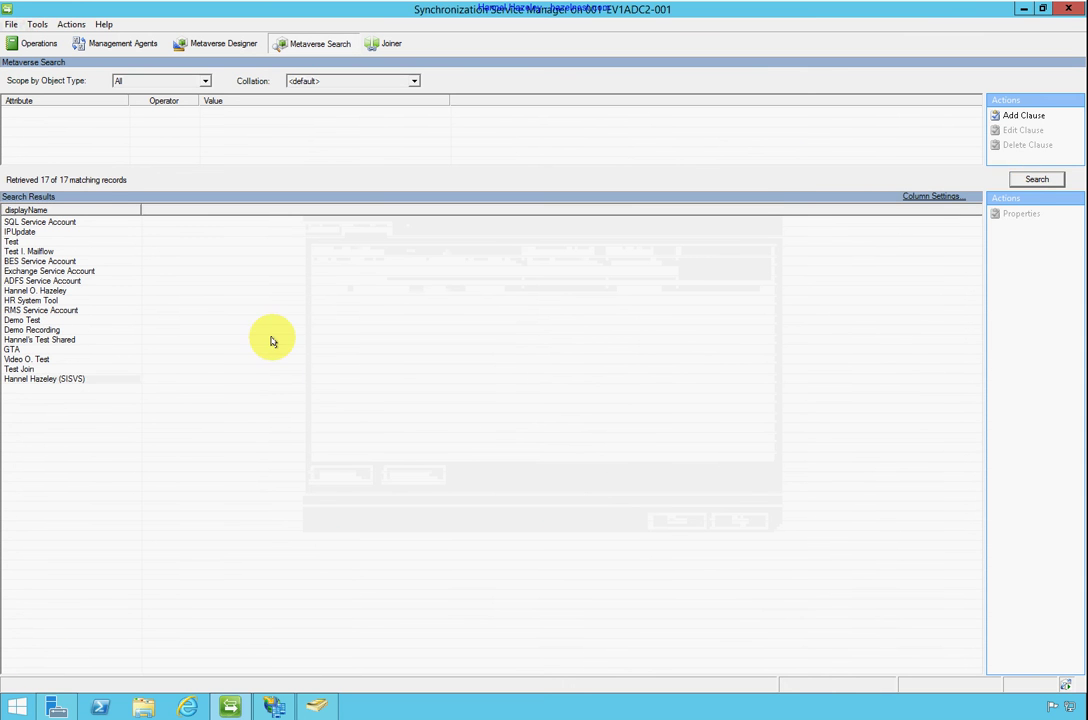
double_click(90, 379)
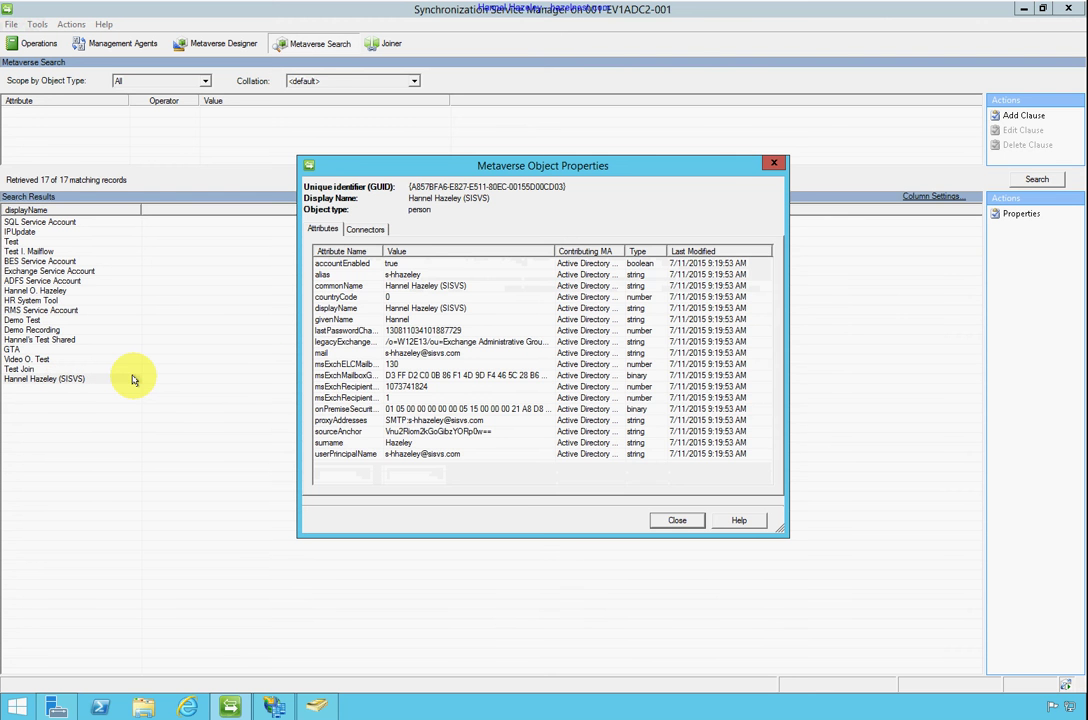
left_click(366, 229)
double_click(368, 295)
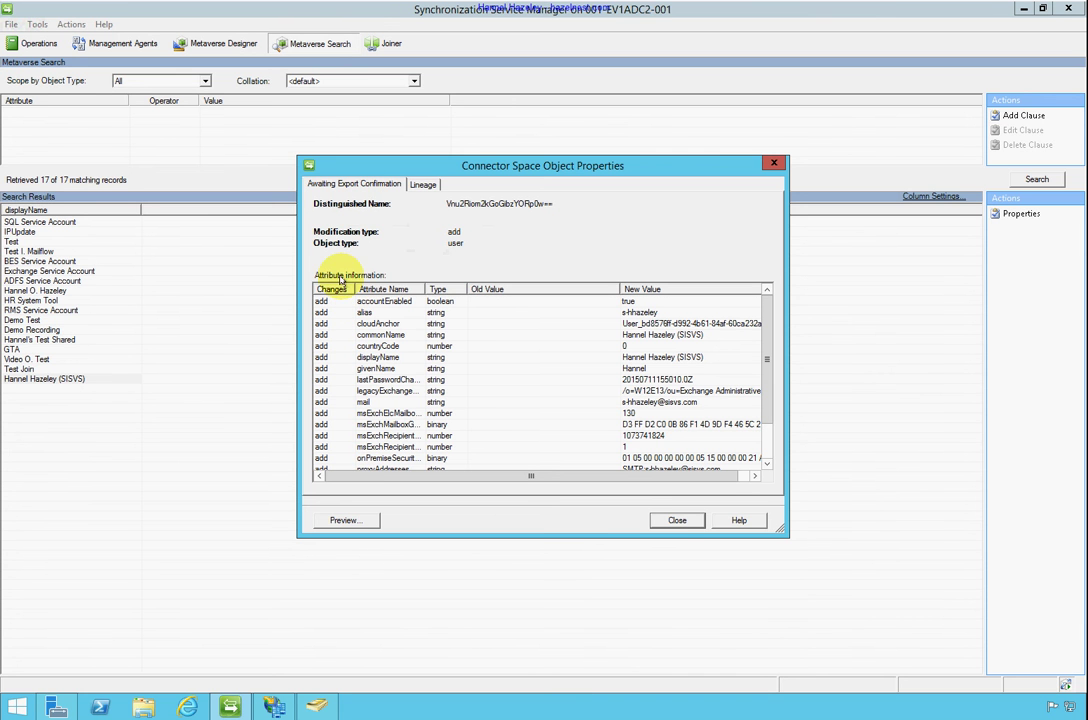
left_click(677, 522)
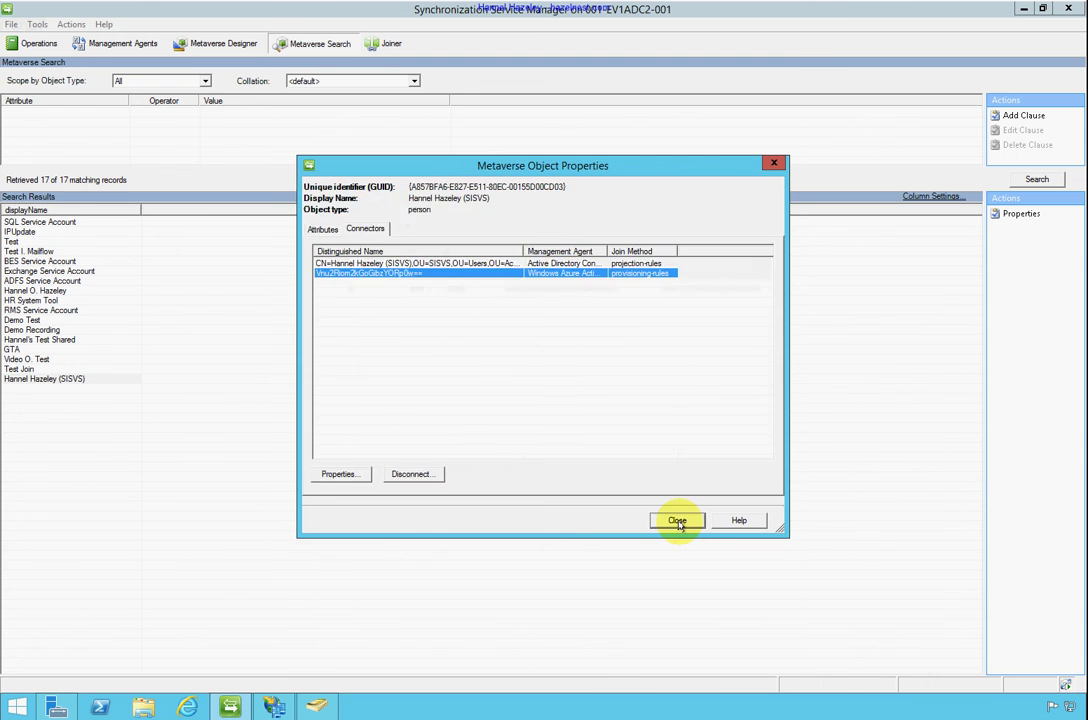
left_click(677, 522)
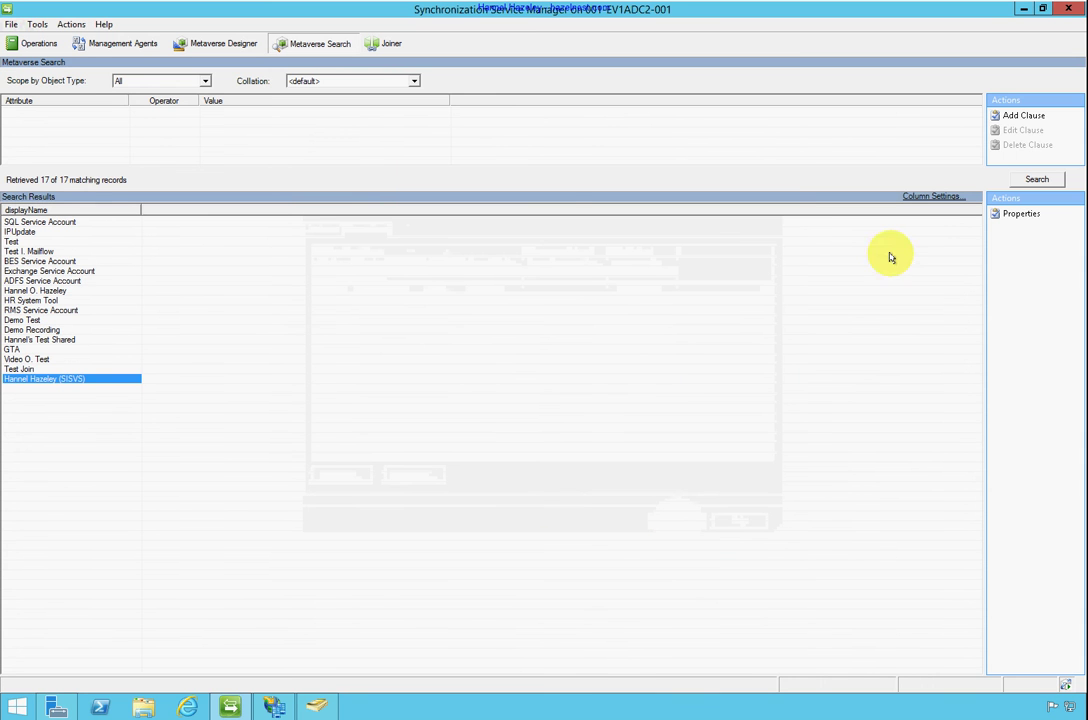
left_click(113, 44)
Review the Active Directory Connector's run profiles and cancel without running one
left_click(84, 101)
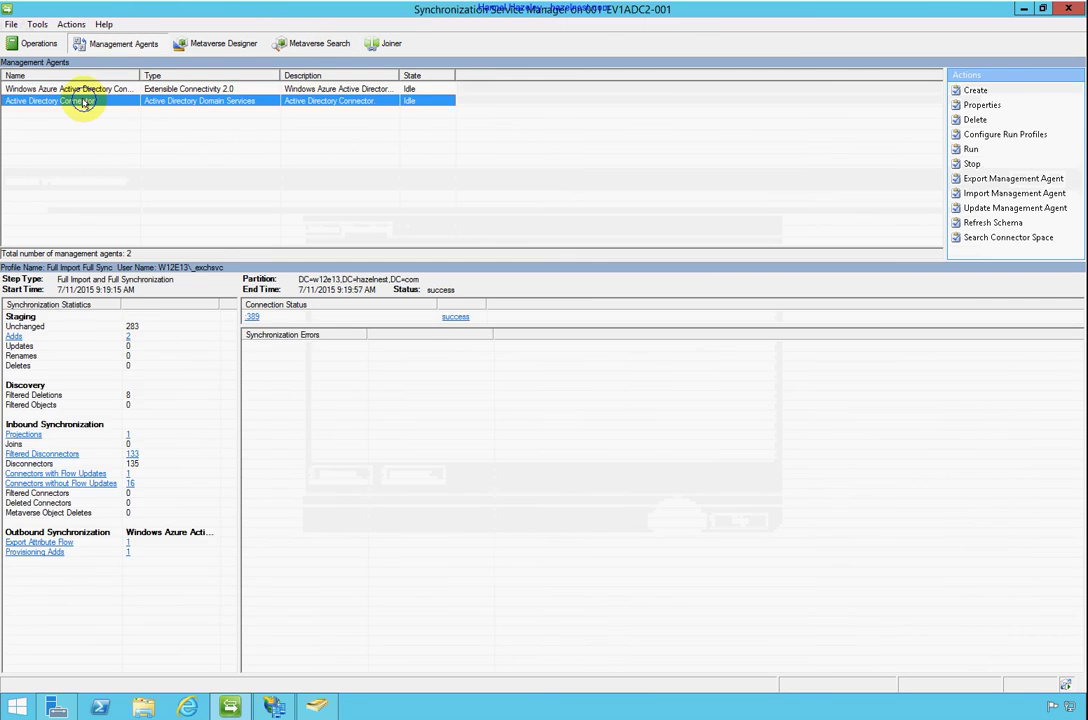
right_click(85, 102)
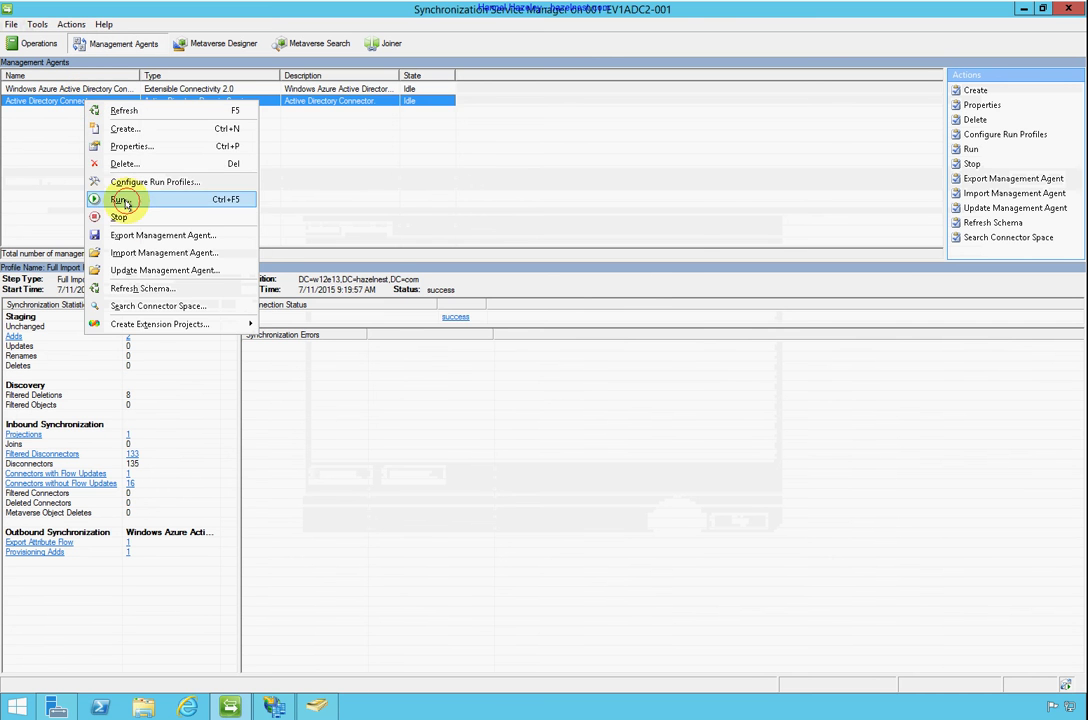
left_click(120, 199)
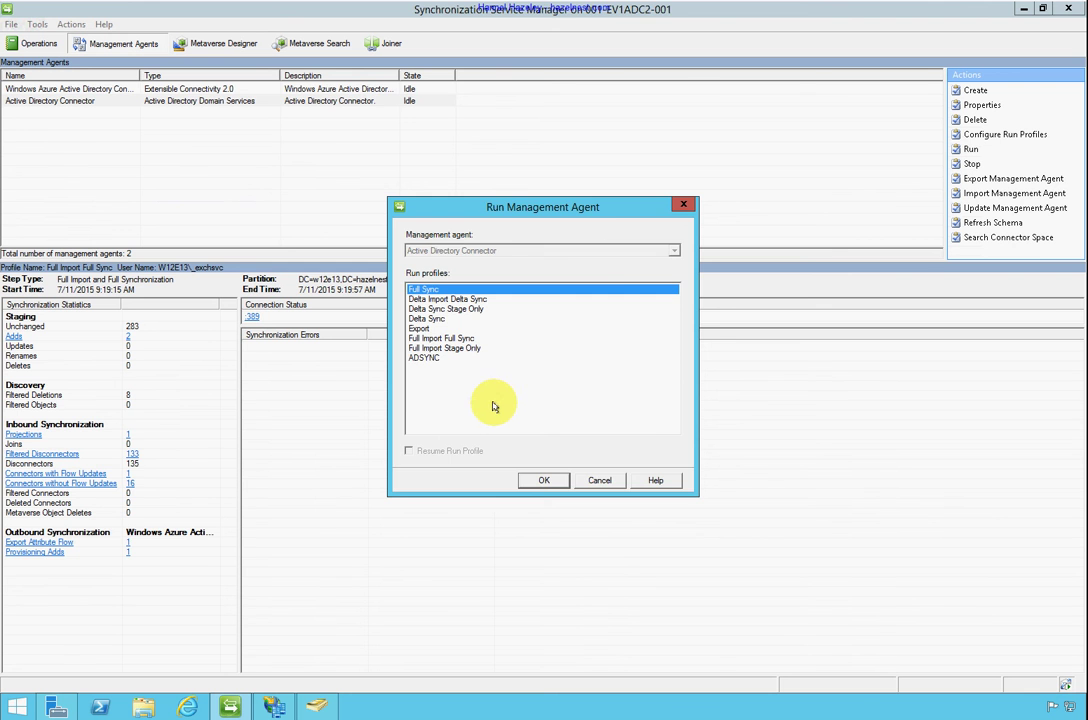
left_click(600, 480)
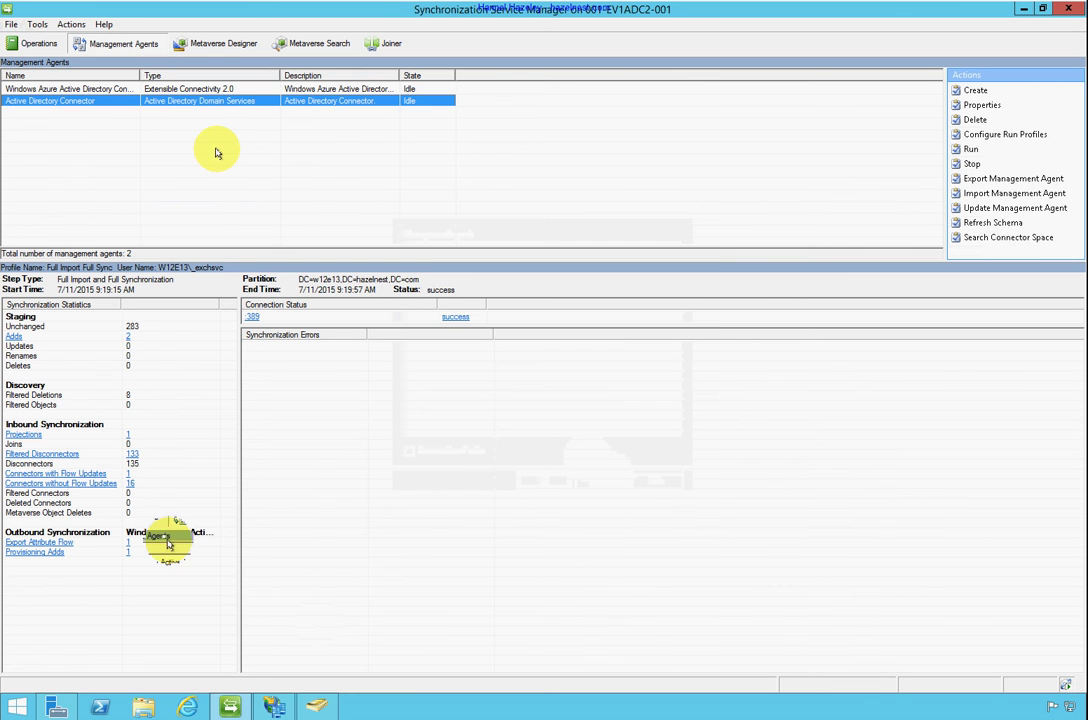
Review the Windows Azure Active Directory connector's properties and close them unchanged
left_click(66, 90)
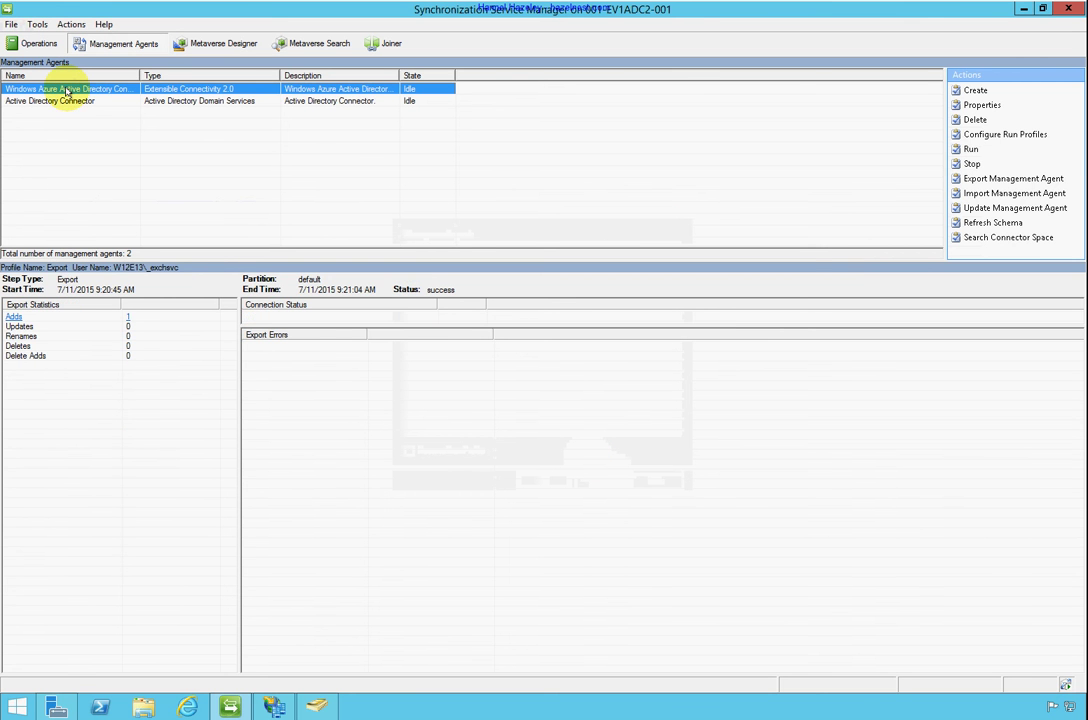
double_click(64, 89)
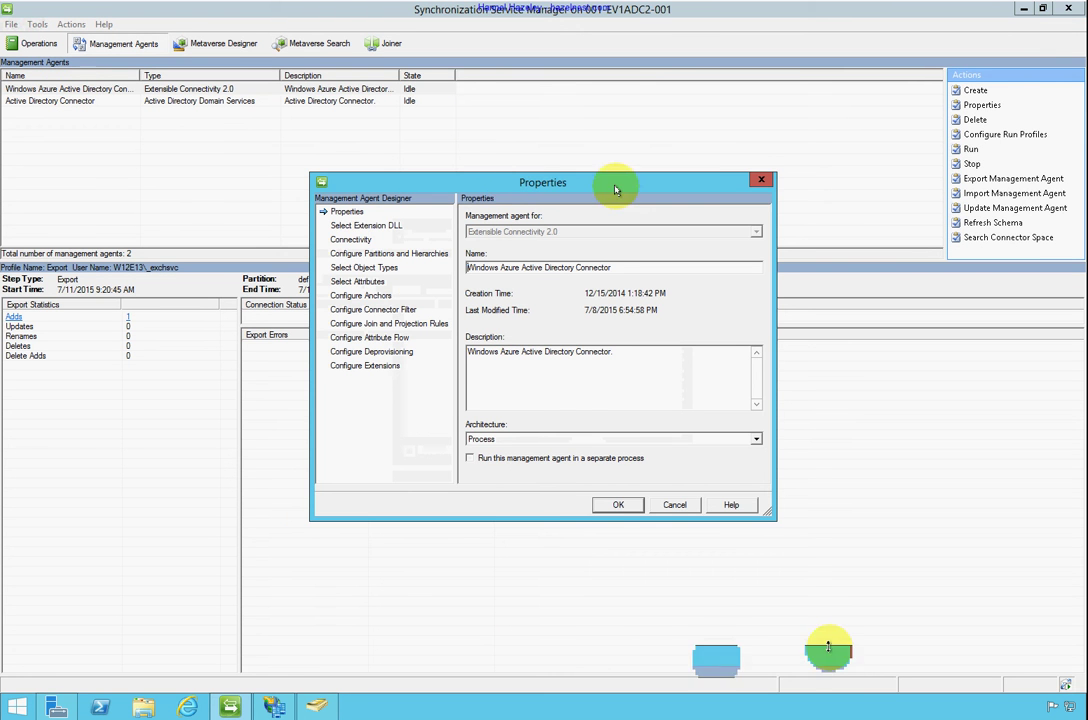
left_click(761, 181)
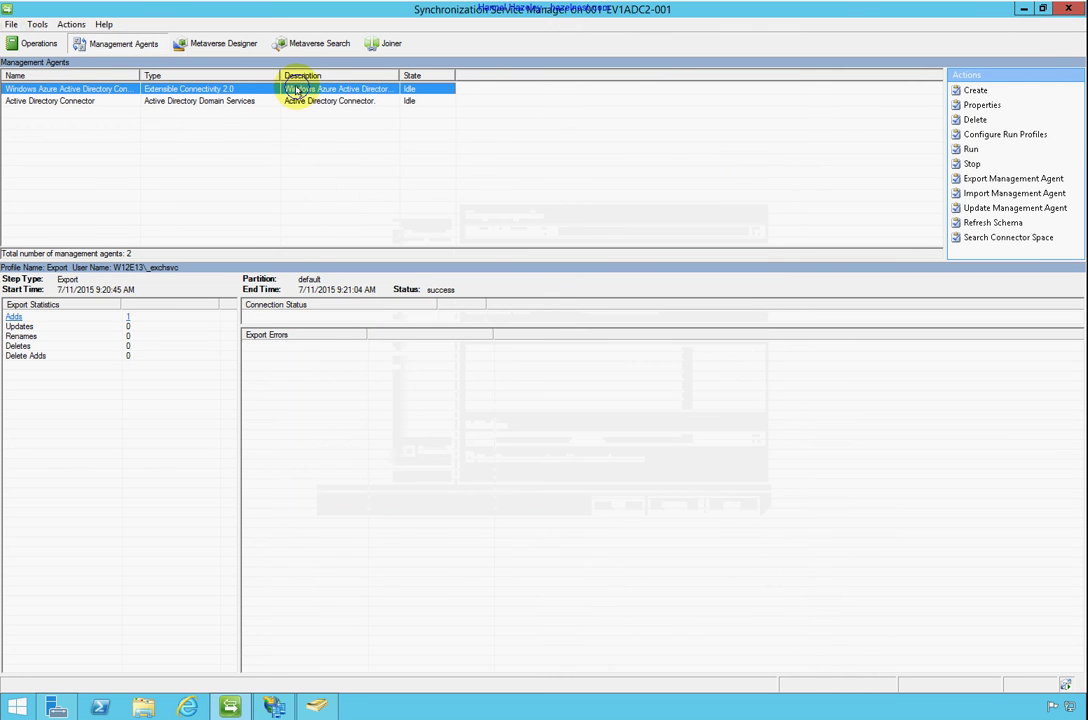
right_click(290, 90)
Run Full Import Full Sync on the Windows Azure AD connector (1 add), then select the SISVS user's metaverse record
left_click(331, 187)
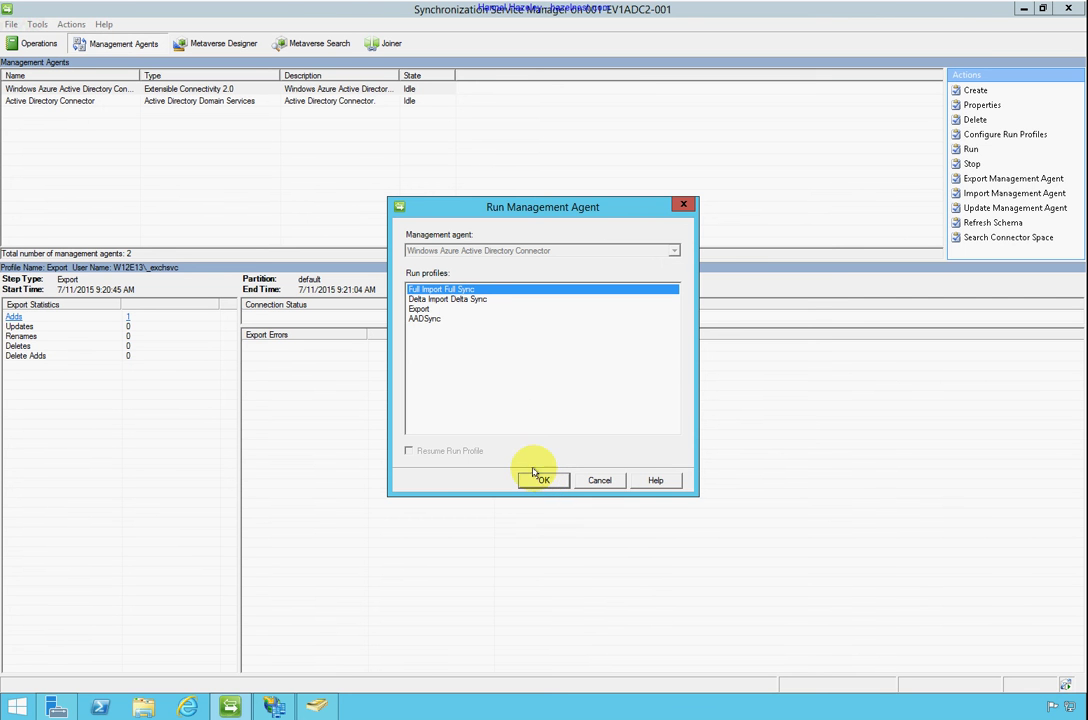
left_click(468, 300)
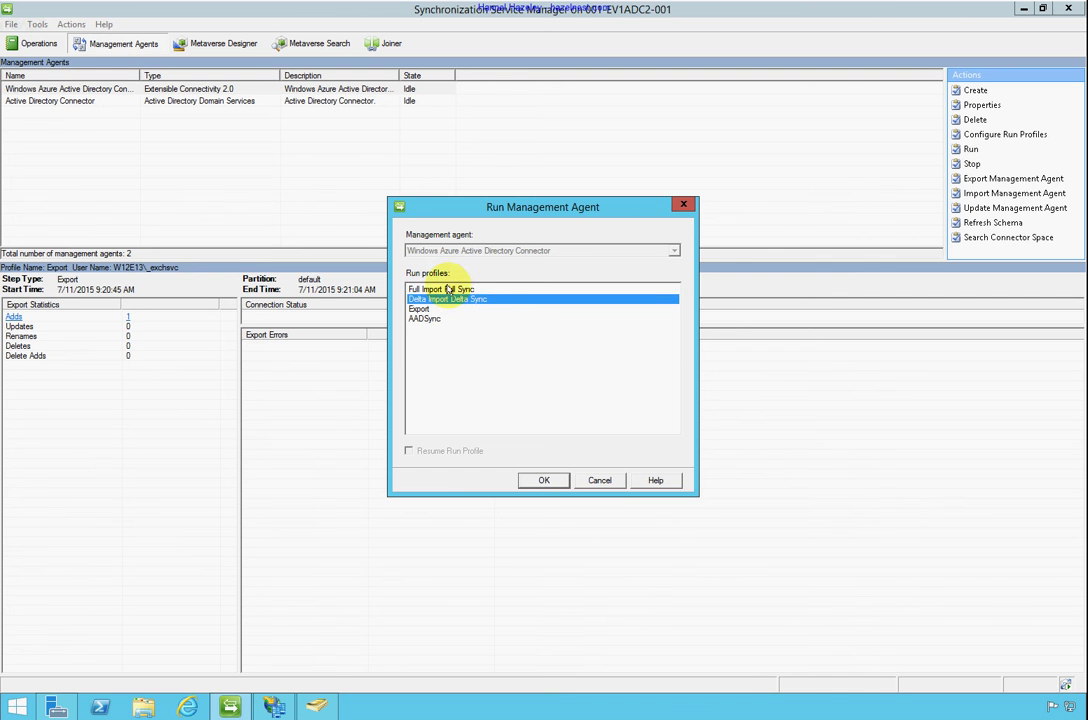
left_click(440, 289)
left_click(545, 480)
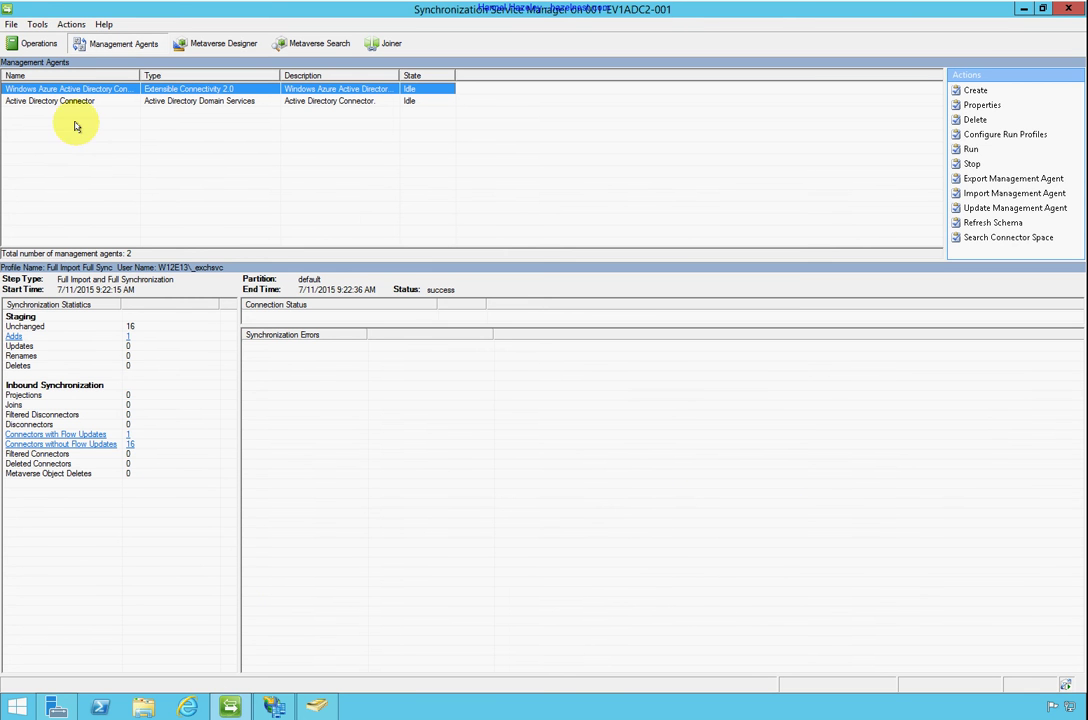
left_click(300, 43)
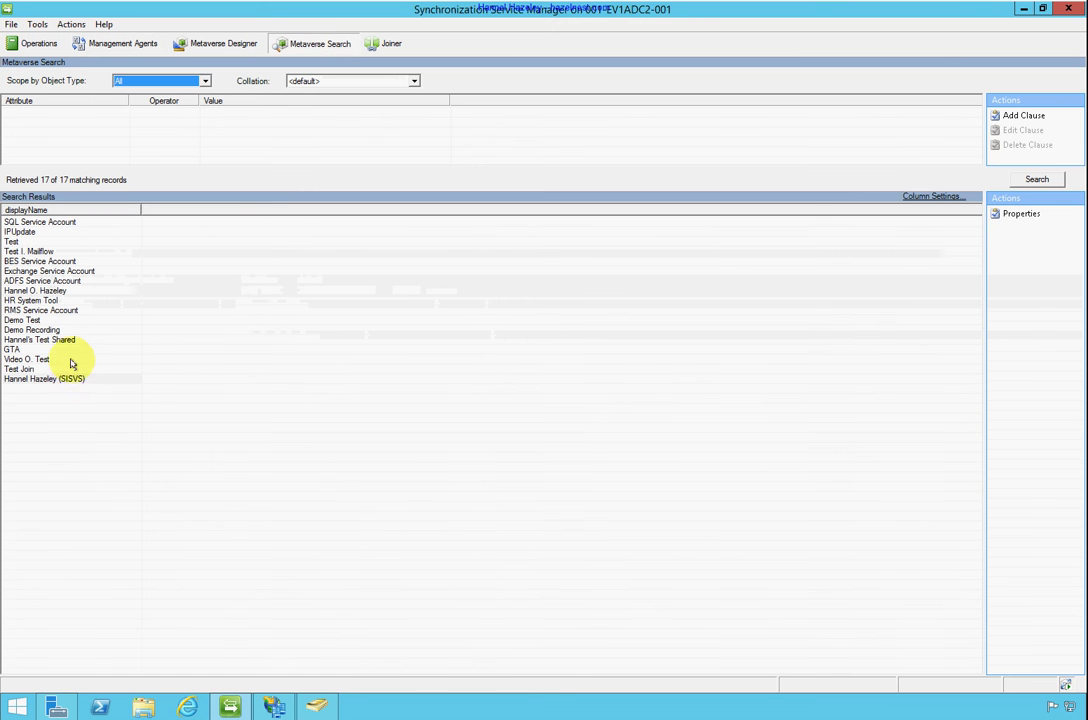
left_click(67, 378)
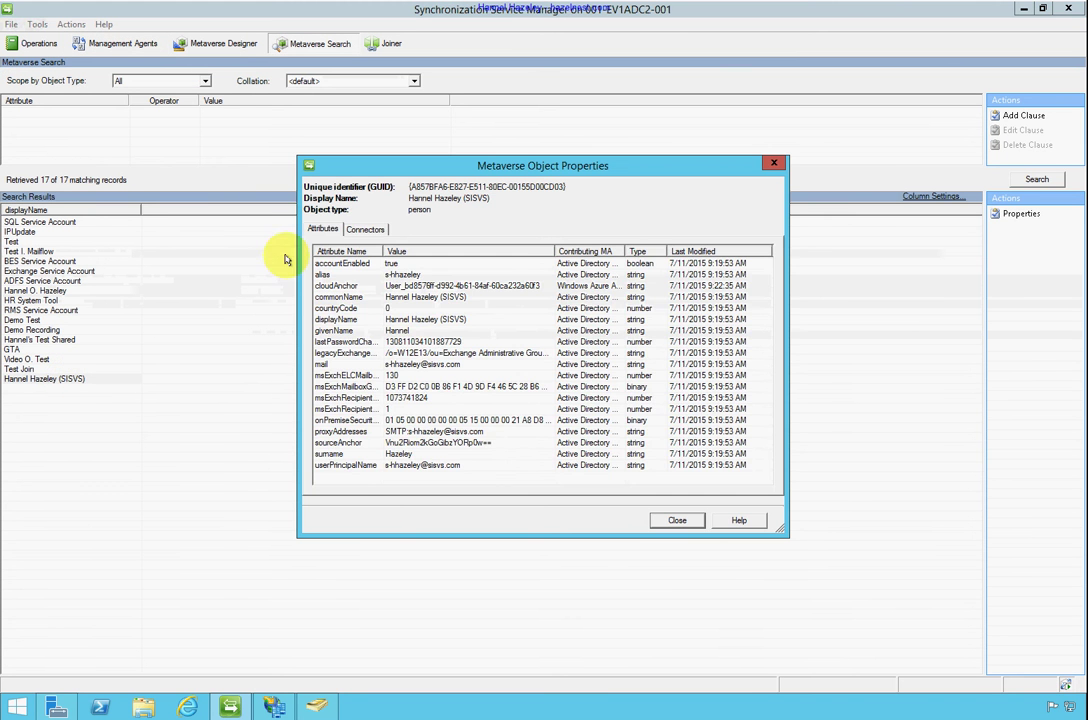
Check the SISVS user's Azure connector attributes show modification type none, then close both property windows
left_click(365, 229)
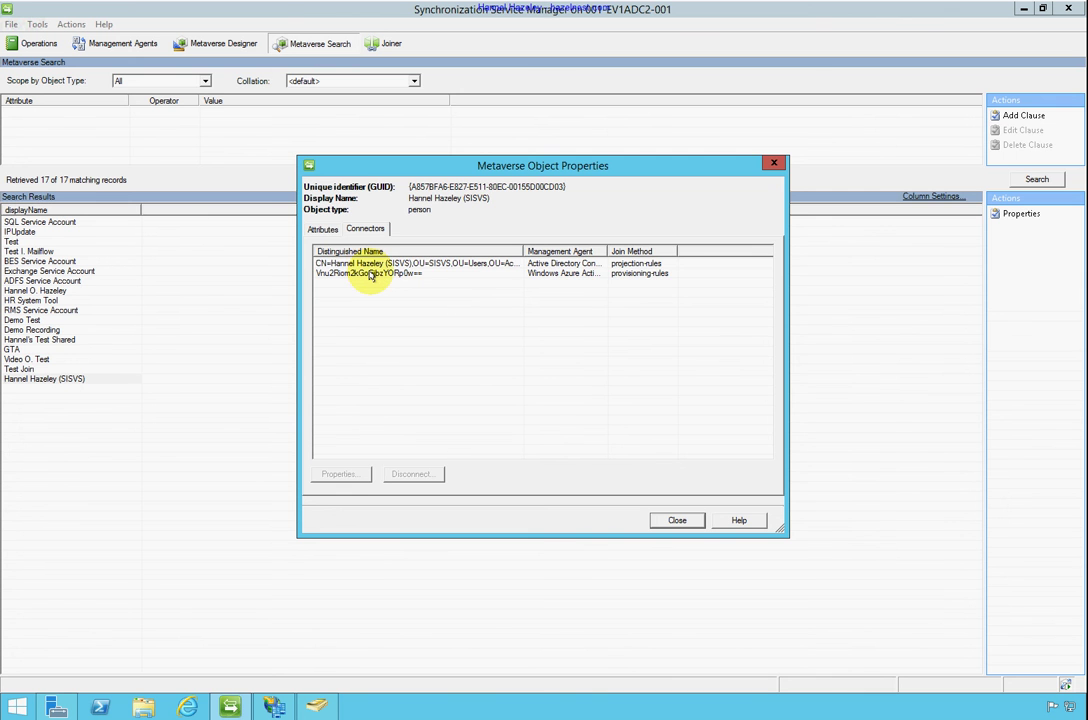
double_click(370, 273)
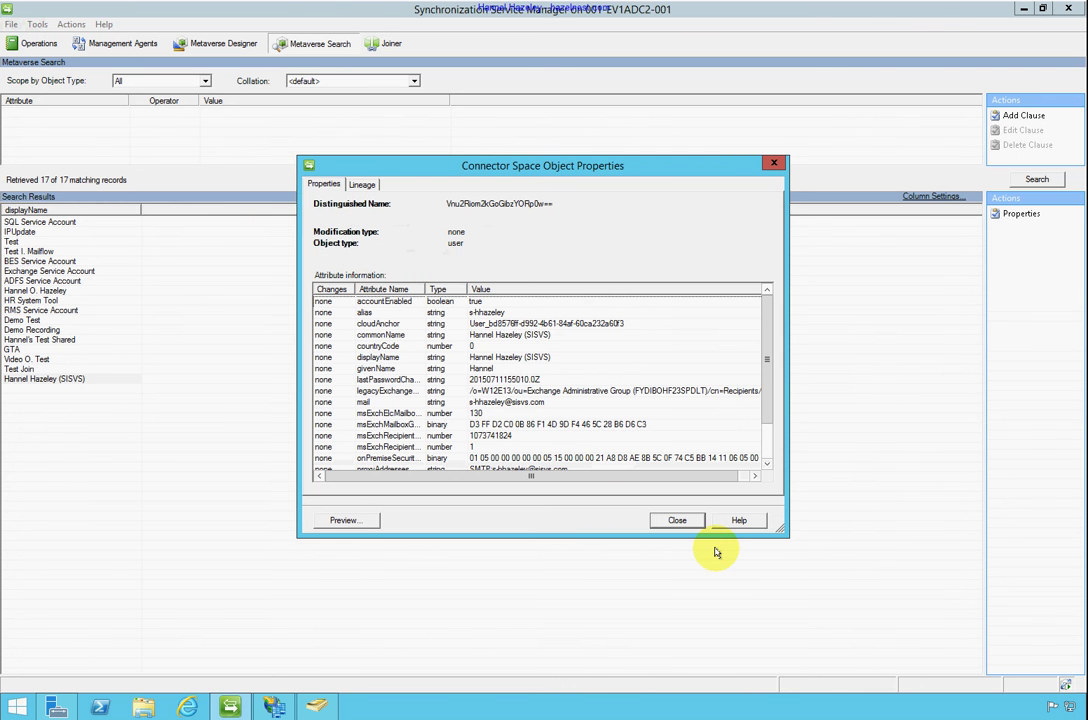
left_click(680, 519)
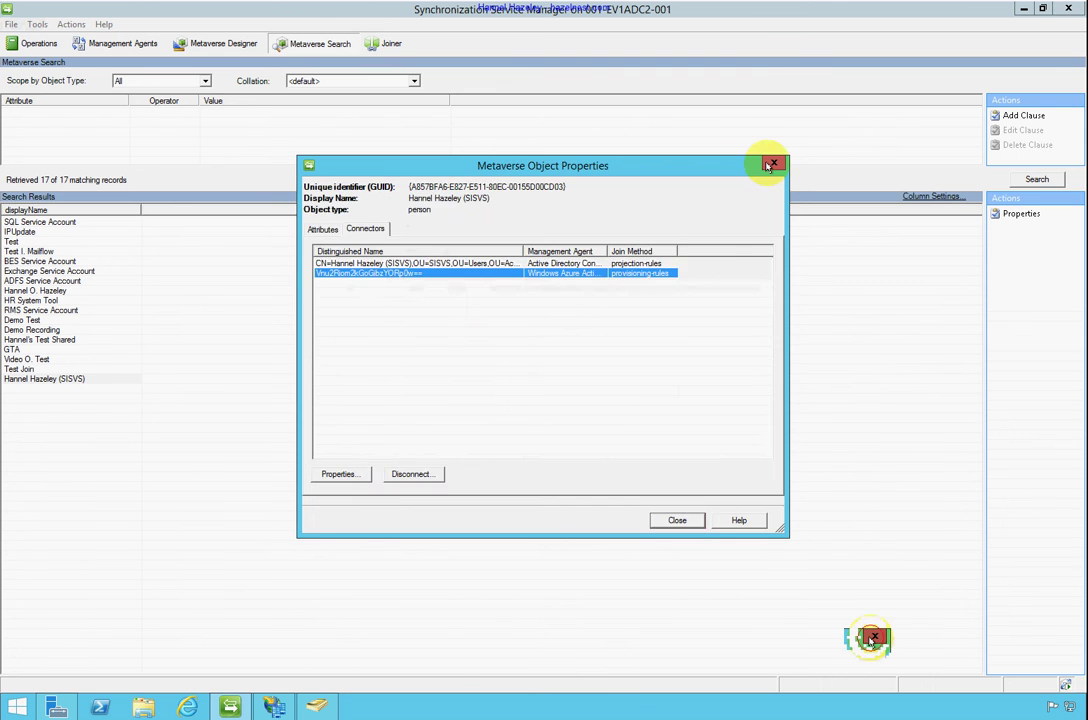
left_click(771, 161)
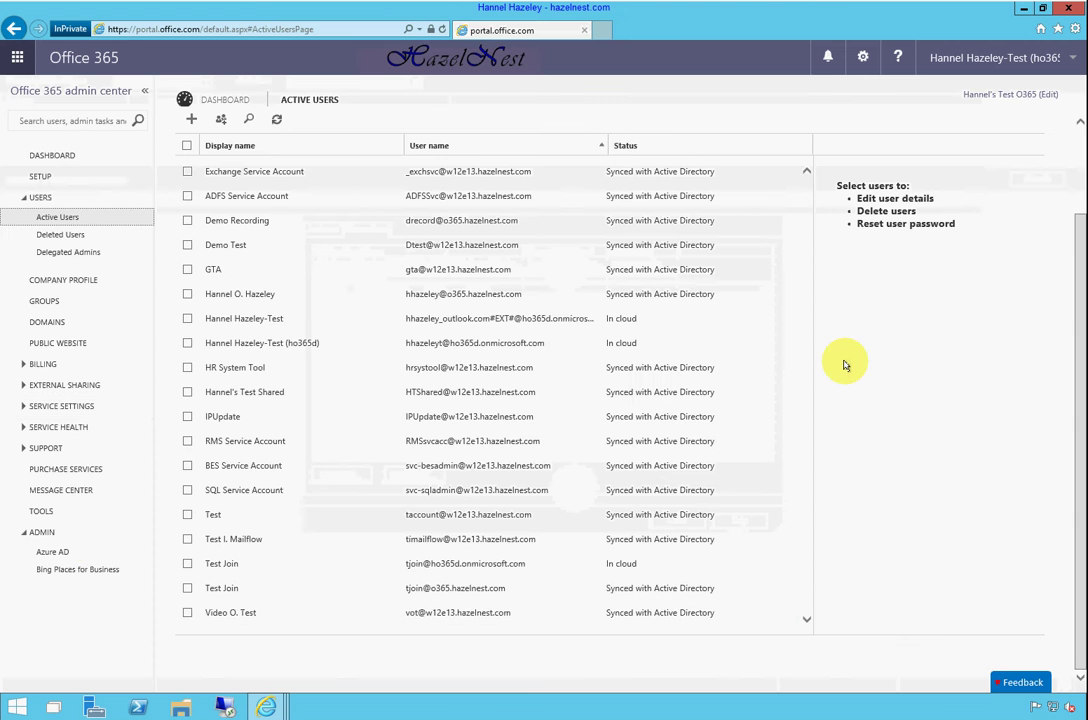
Refresh Active Users and select the synced SISVS user, confirming it has no license assigned
scroll(733, 375, "up", 2)
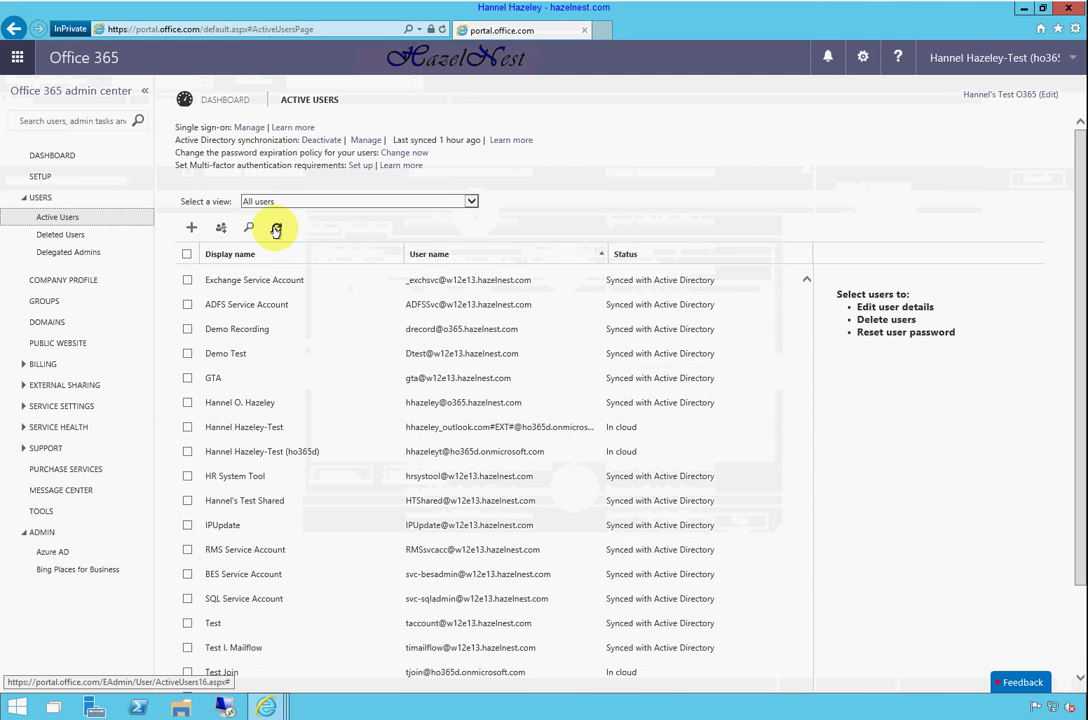
left_click(277, 229)
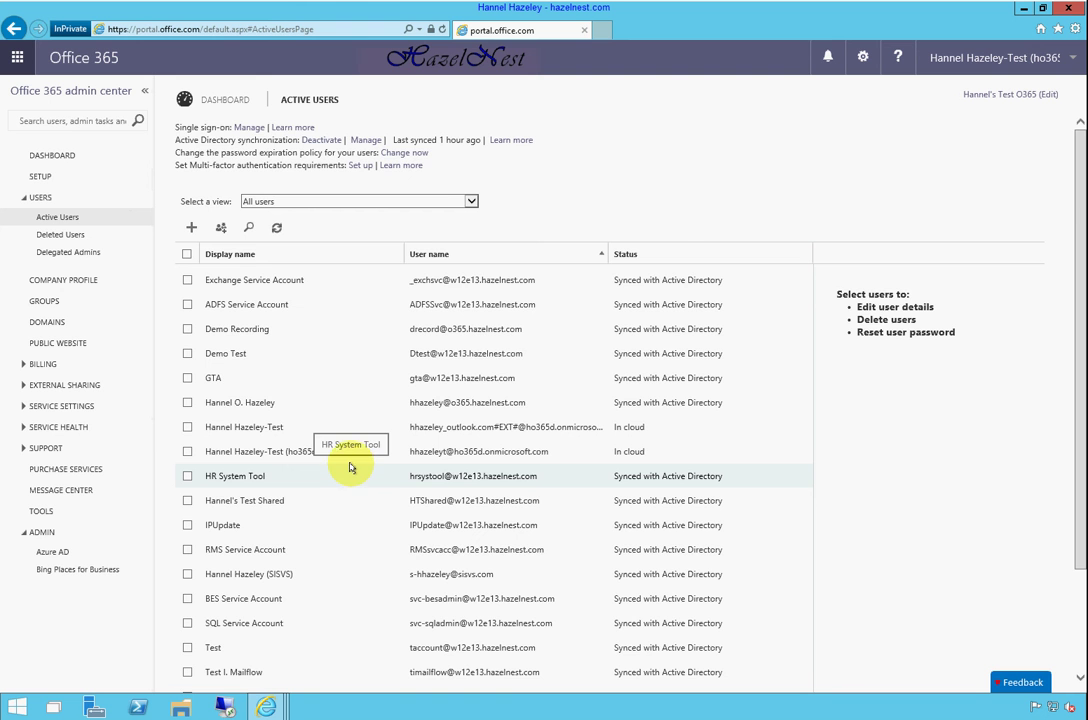
scroll(410, 362, "down", 3)
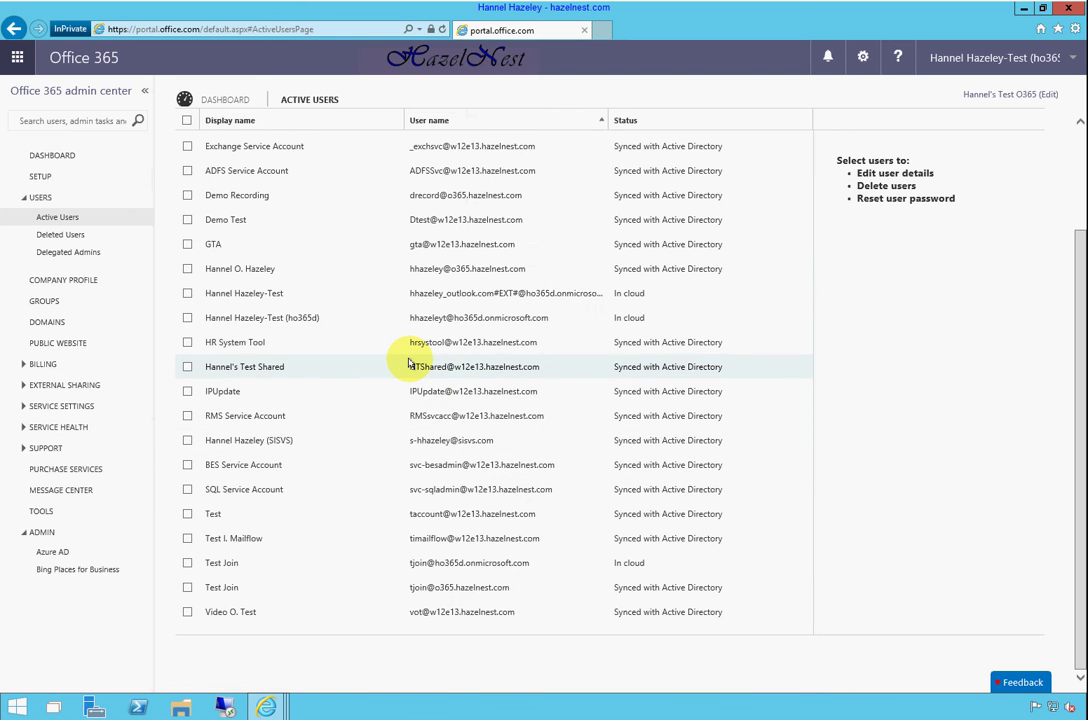
left_click(281, 442)
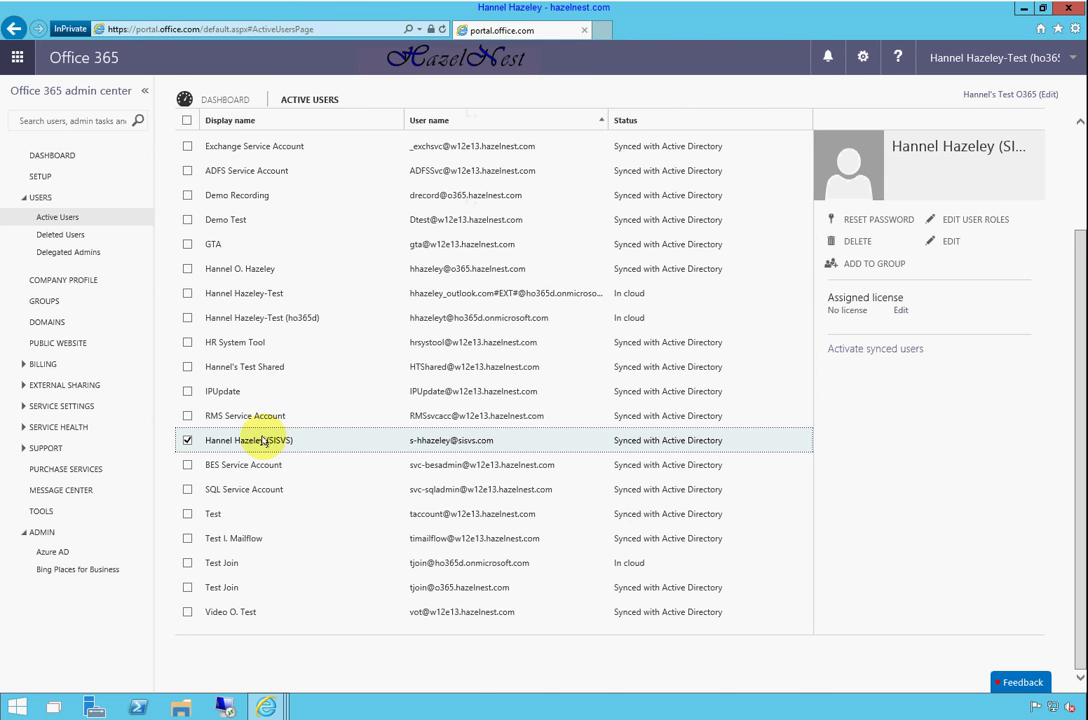
scroll(262, 440, "up", 3)
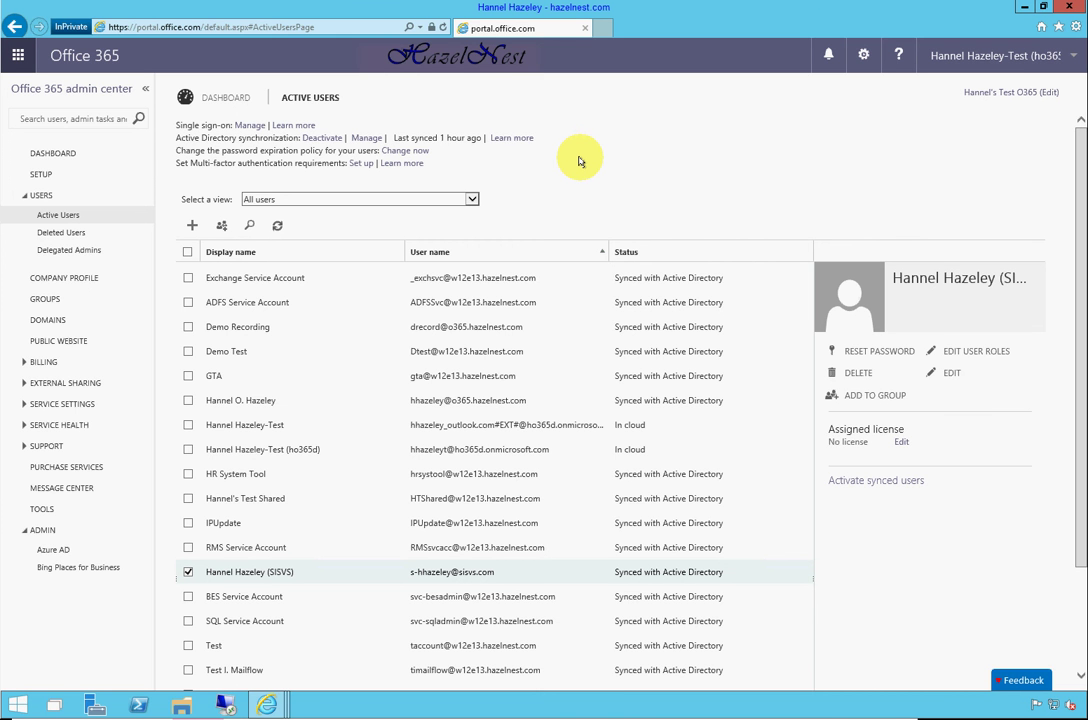
left_click(1060, 9)
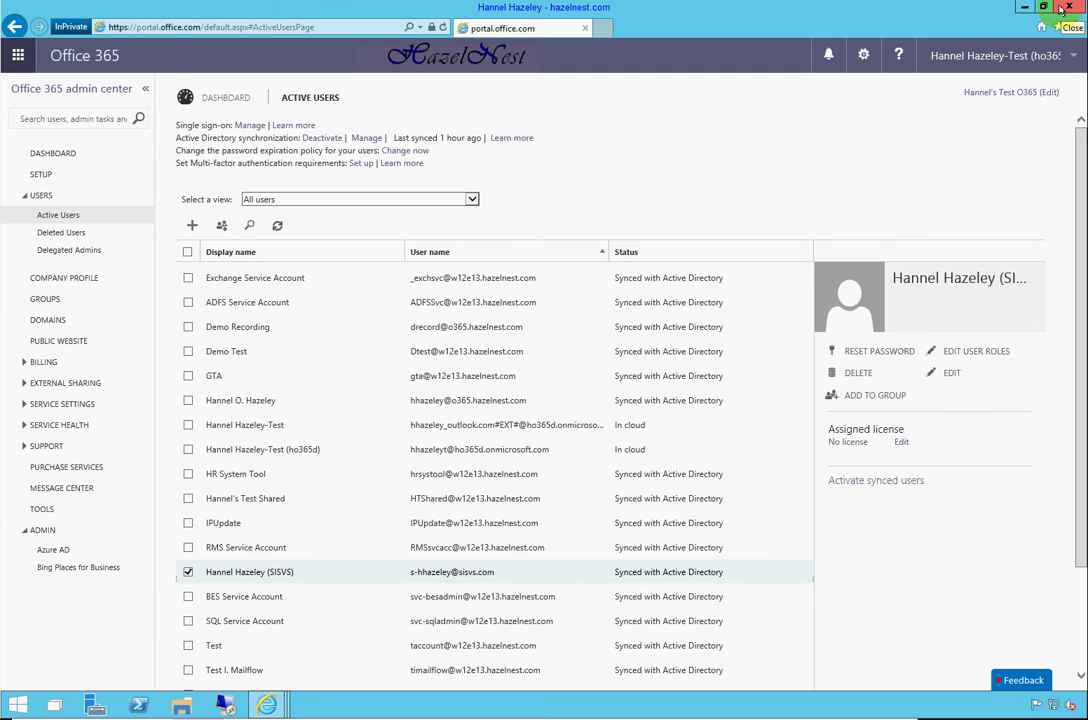
Close the open windows and start an InPrivate Internet Explorer session
left_click(1060, 9)
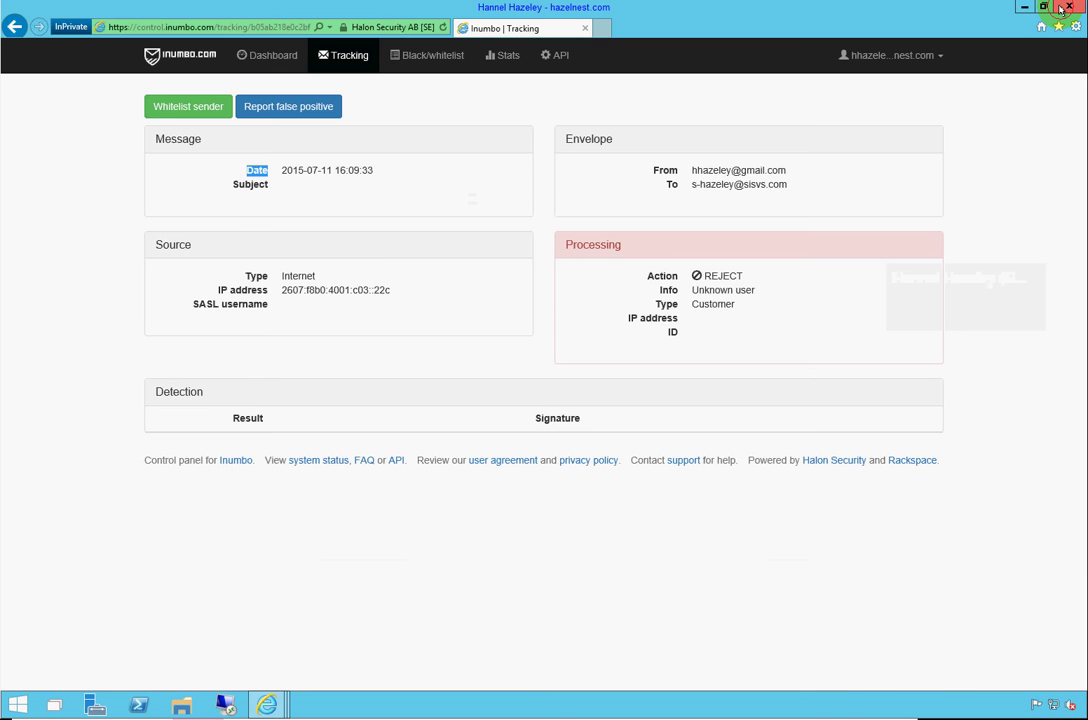
left_click(1060, 9)
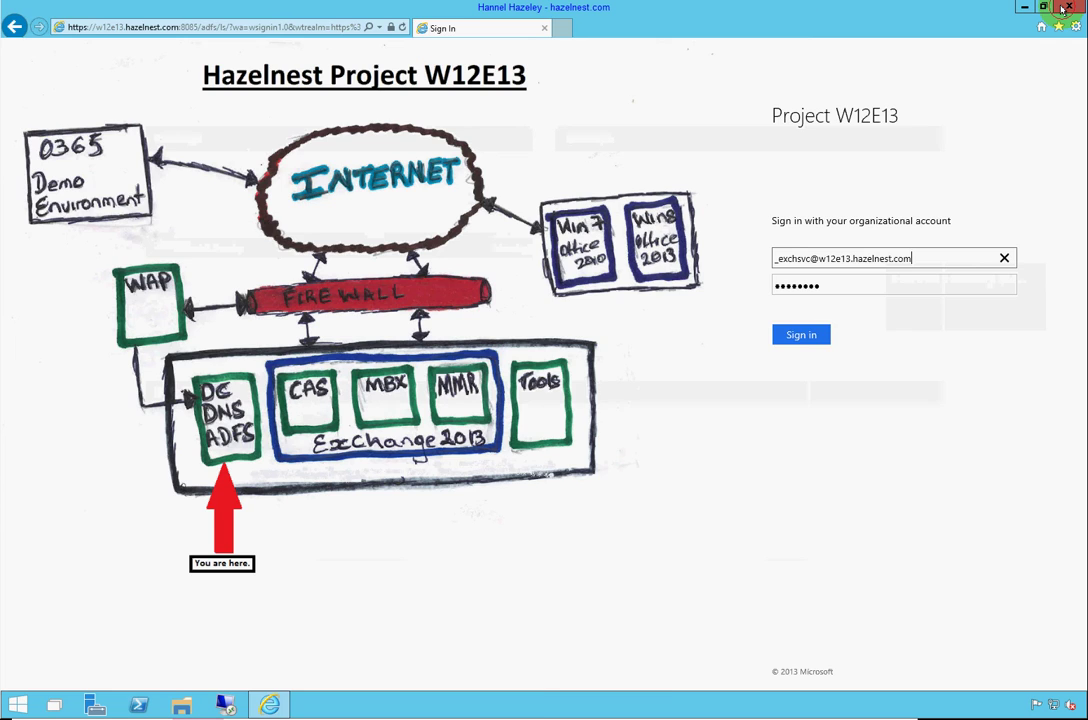
left_click(1062, 9)
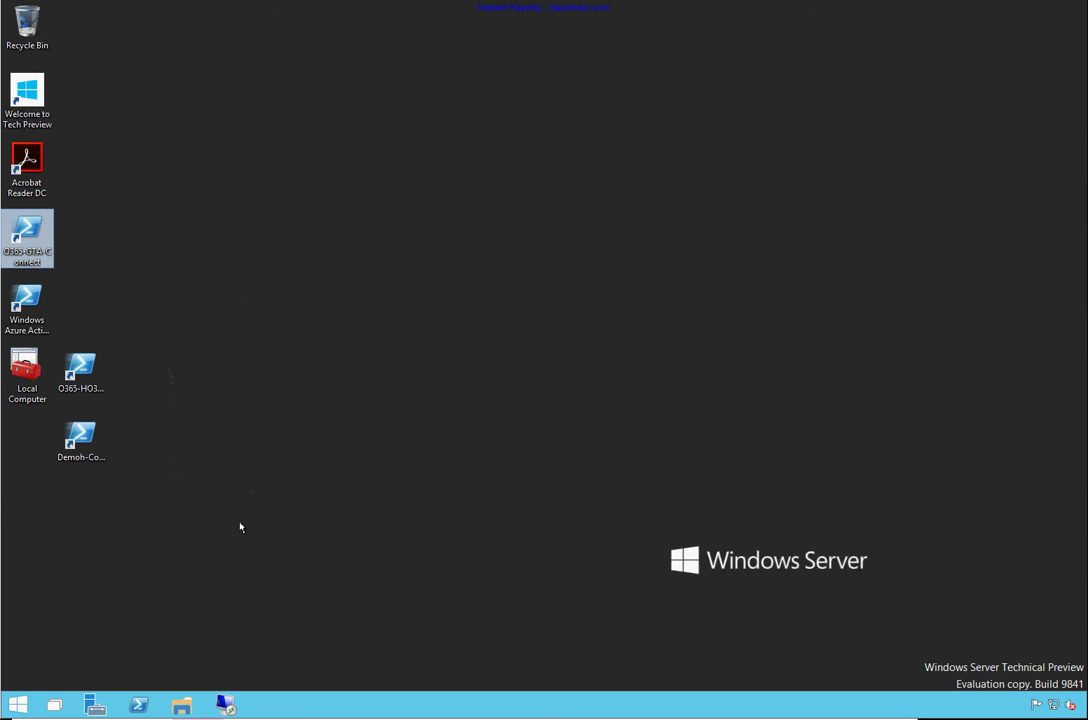
left_click(18, 705)
mouse_move(90, 376)
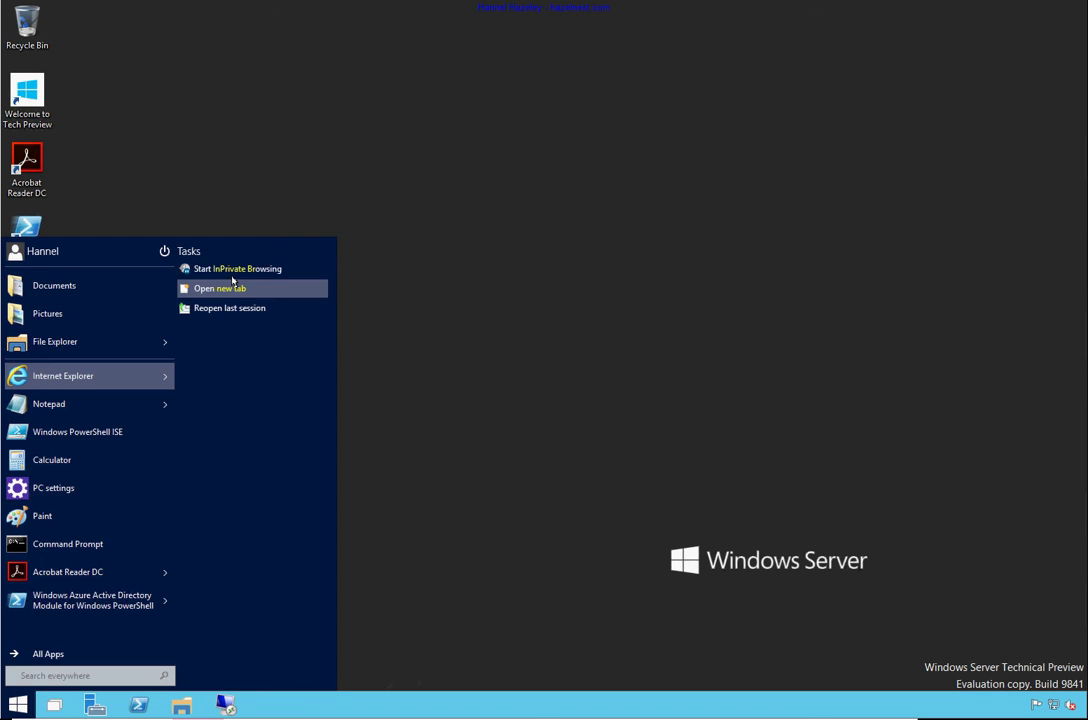
left_click(234, 269)
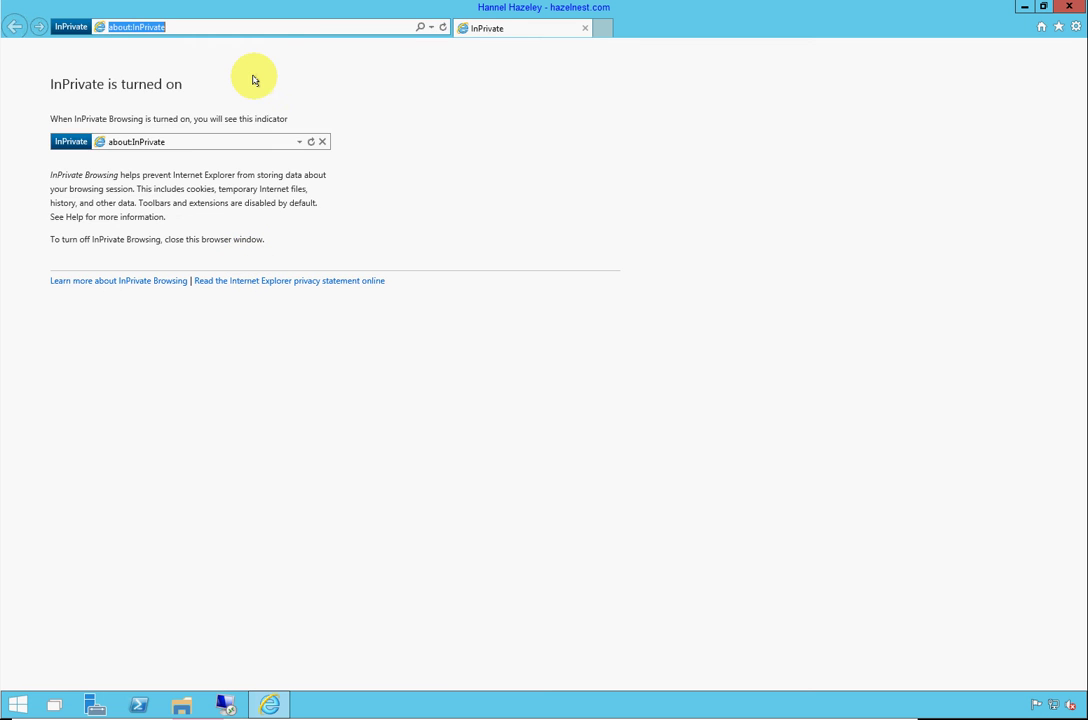
Go to portal.office.com and enter the SISVS user's sign-in name
type("port")
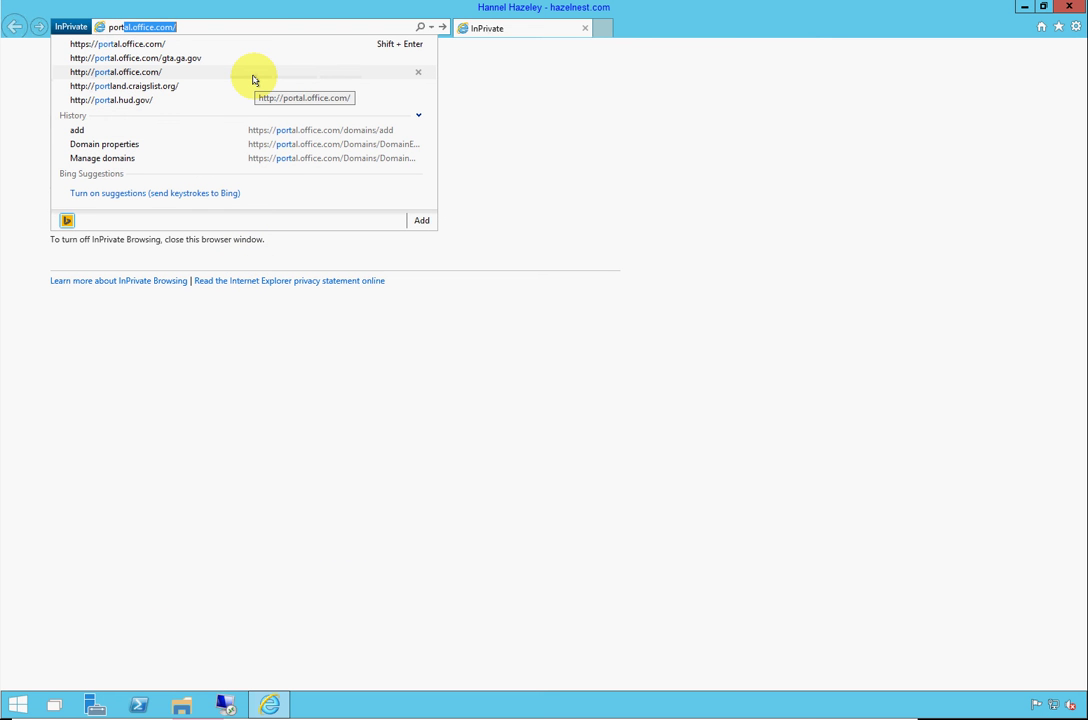
left_click(253, 80)
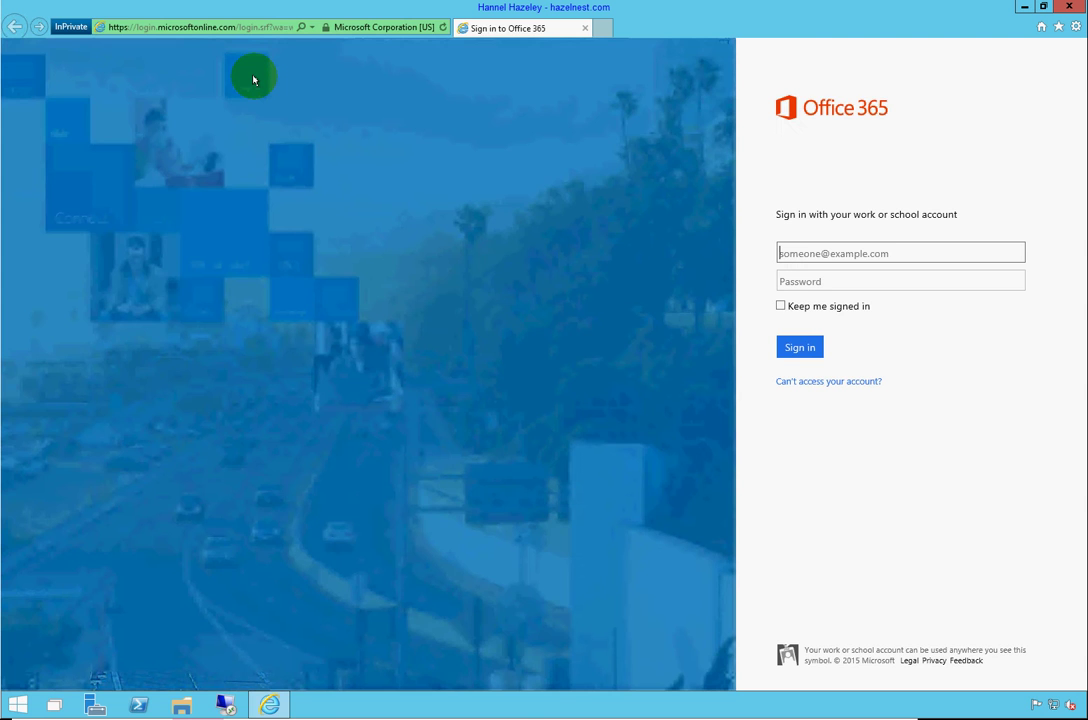
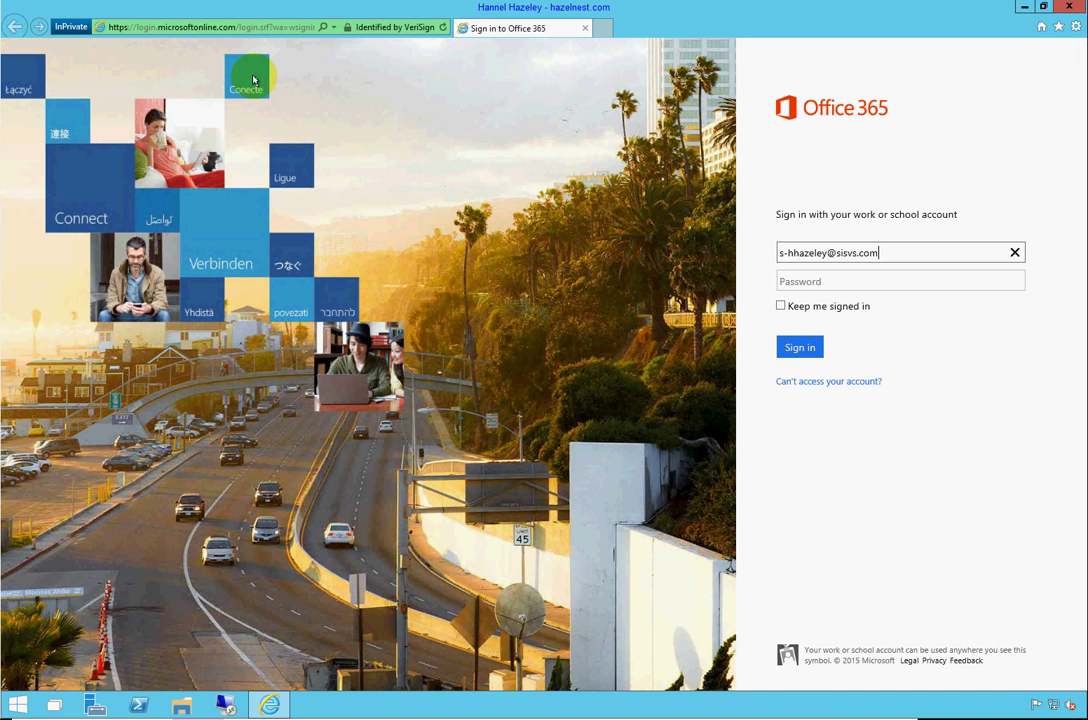
key("Tab")
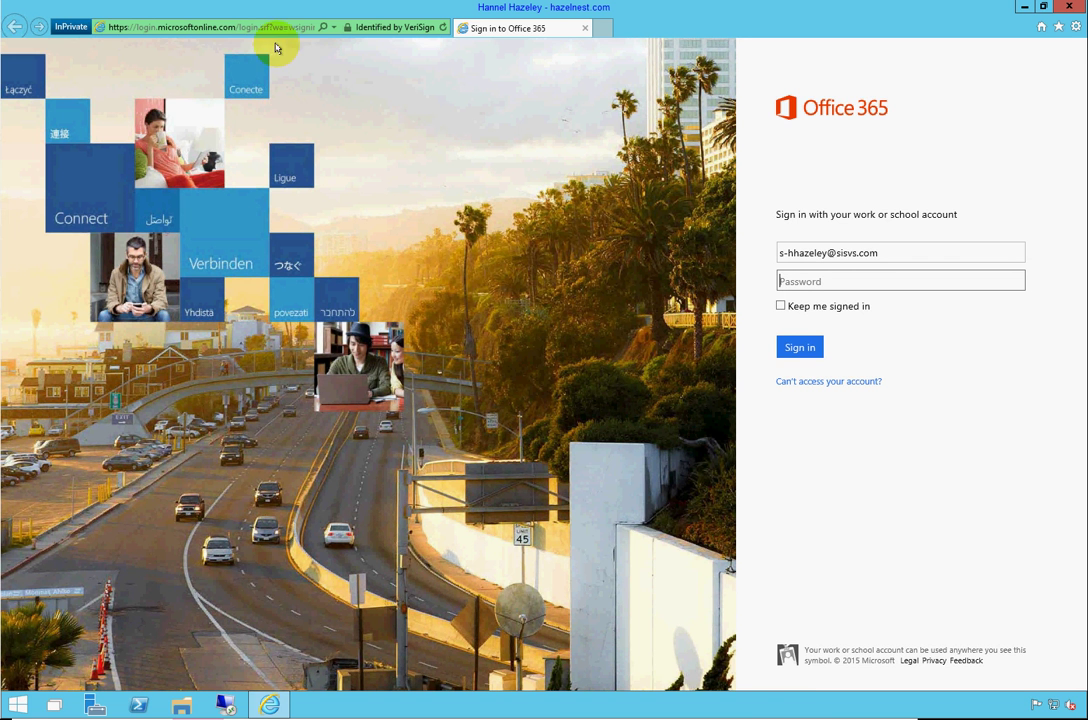
Correct the user name to the o365.hazelnest.com domain and sign in with the password on the ADFS page
left_click(789, 253)
key("BackSpace")
key("BackSpace")
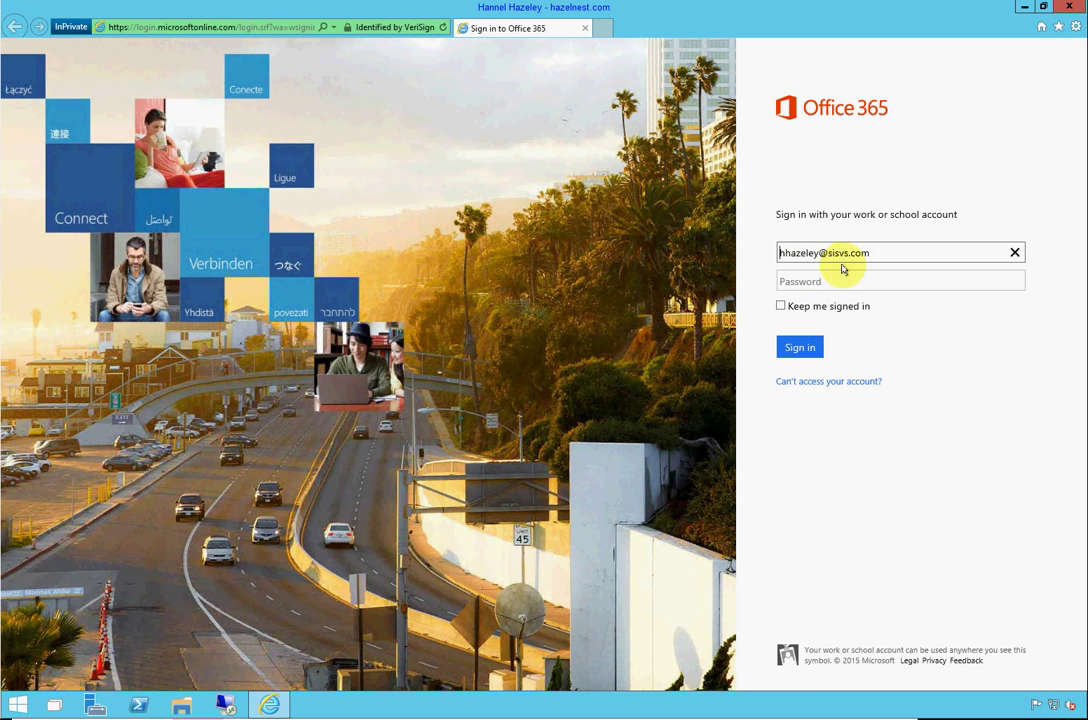
left_click(891, 251)
key("BackSpace")
key("BackSpace")
key("BackSpace")
key("BackSpace")
key("BackSpace")
key("BackSpace")
key("BackSpace")
key("BackSpace")
key("BackSpace")
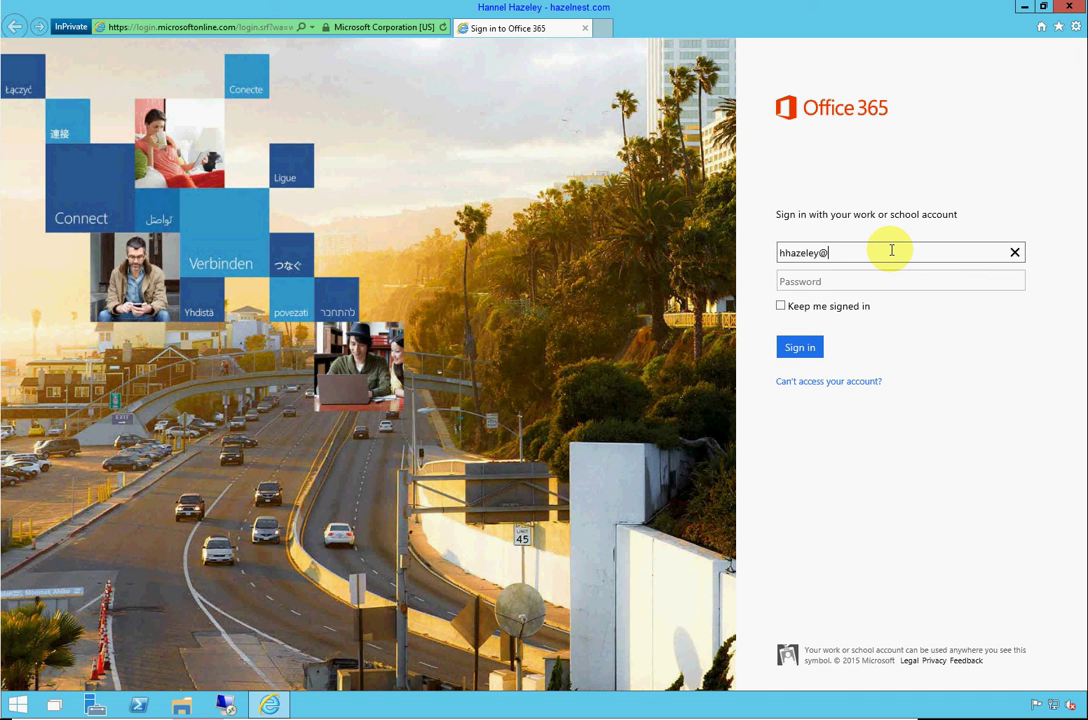
type("o365.hazelnest.com")
key("Tab")
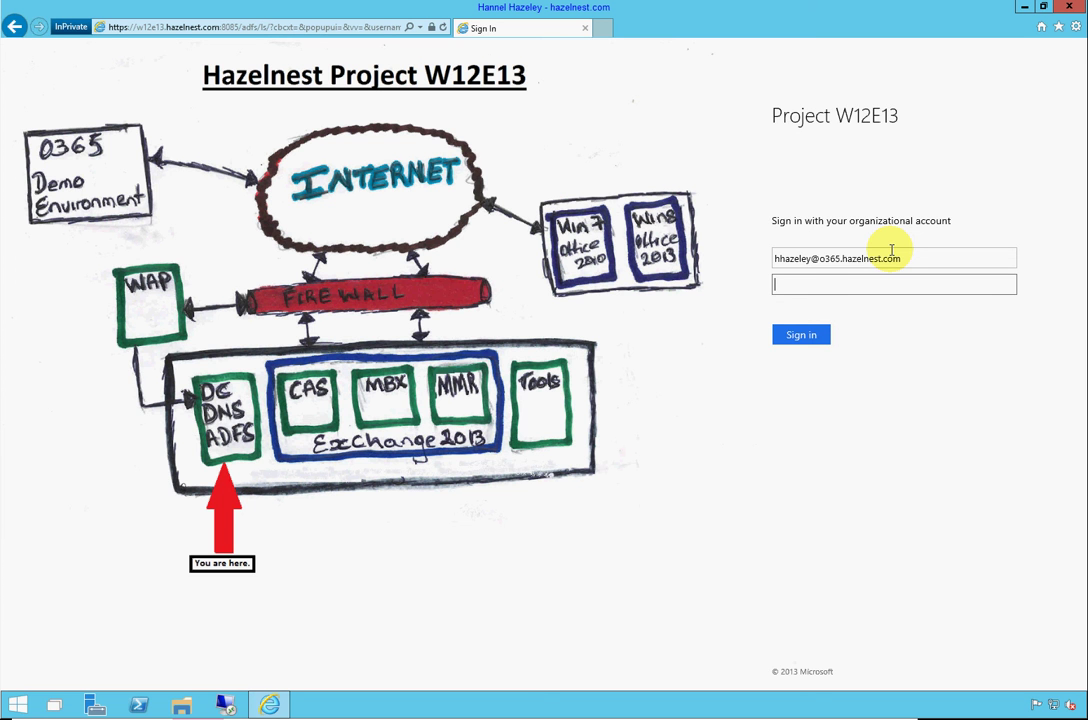
type("********")
key("Return")
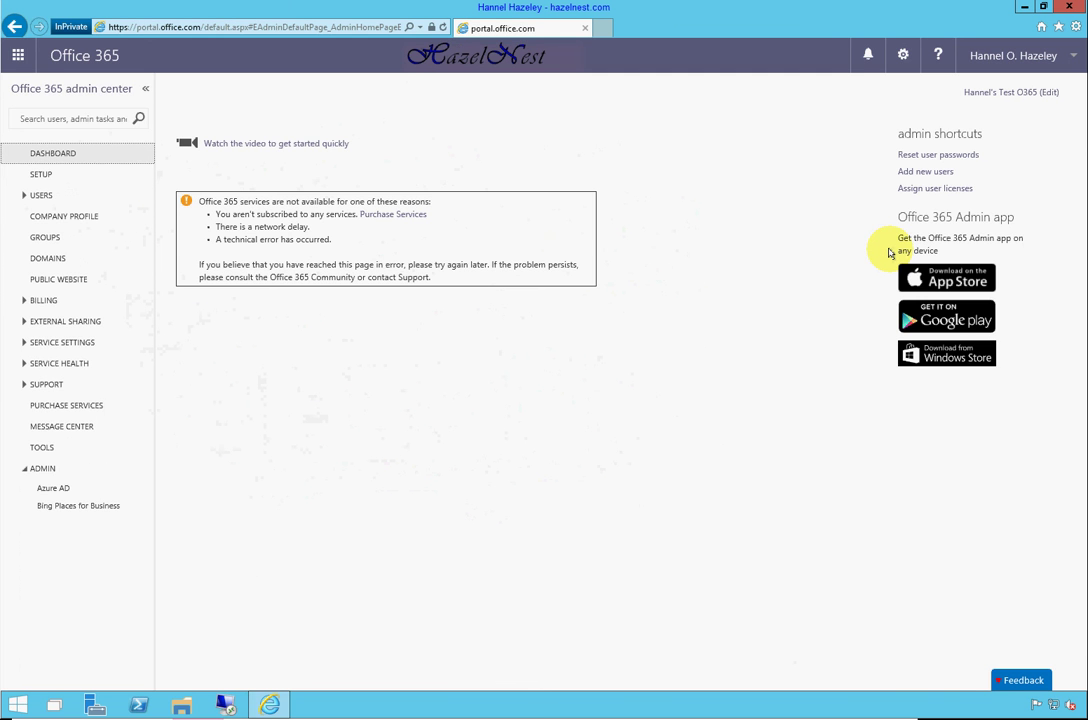
Select the SISVS user in Active Users and grant the Service administrator role
left_click(38, 198)
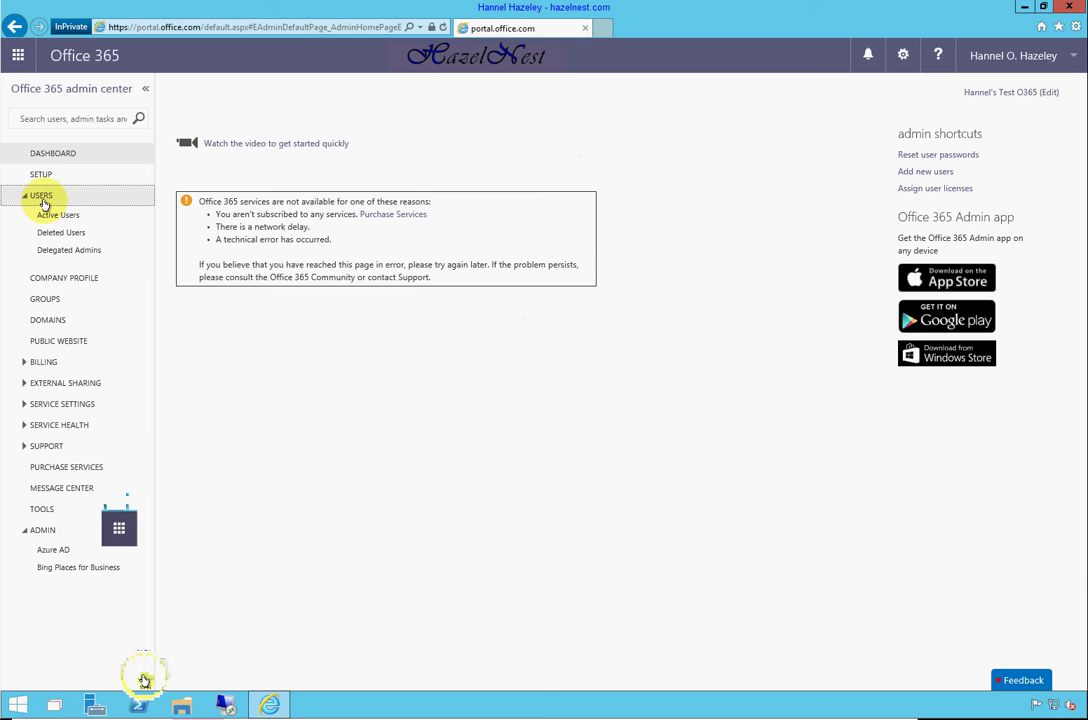
left_click(60, 215)
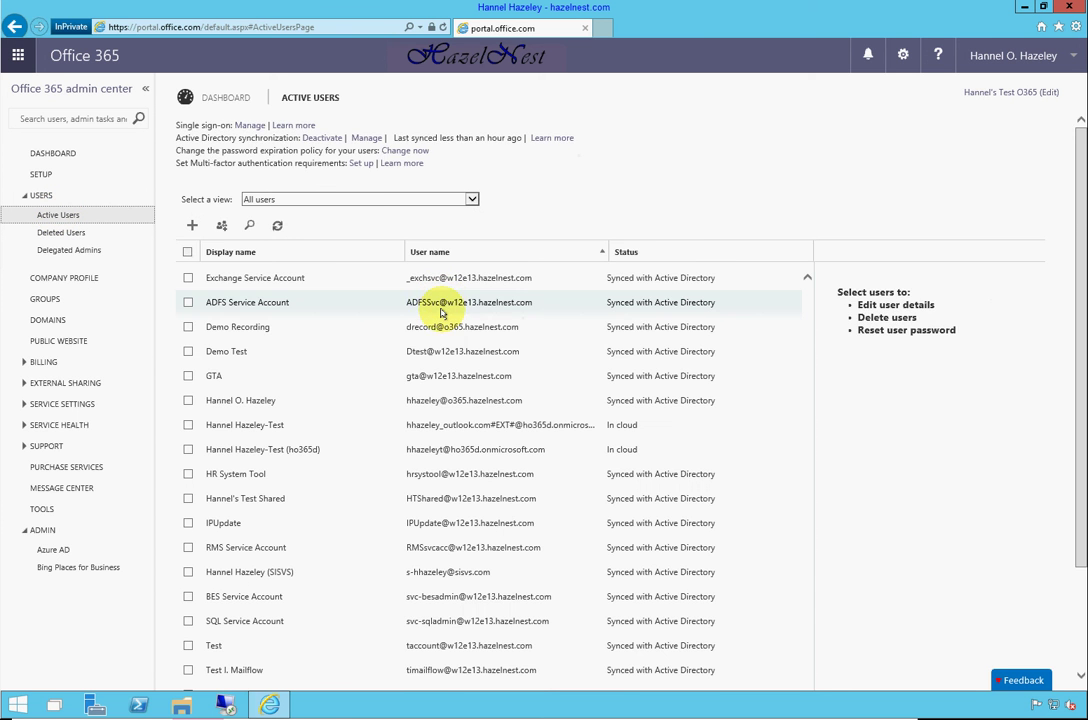
scroll(436, 322, "down", 3)
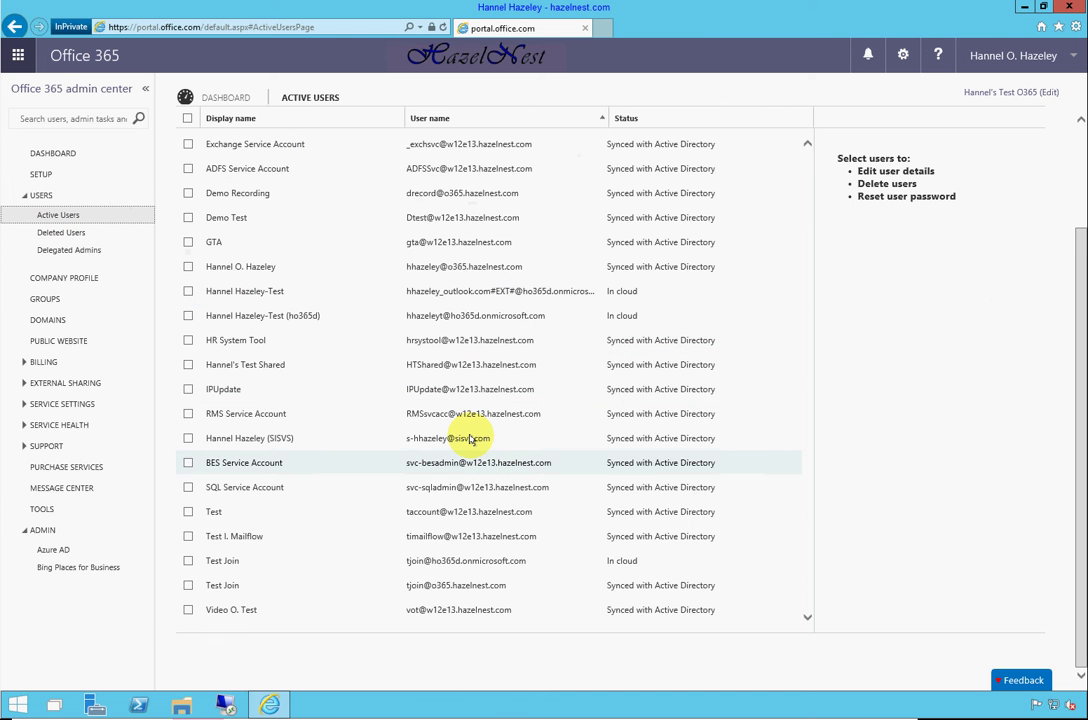
left_click(246, 438)
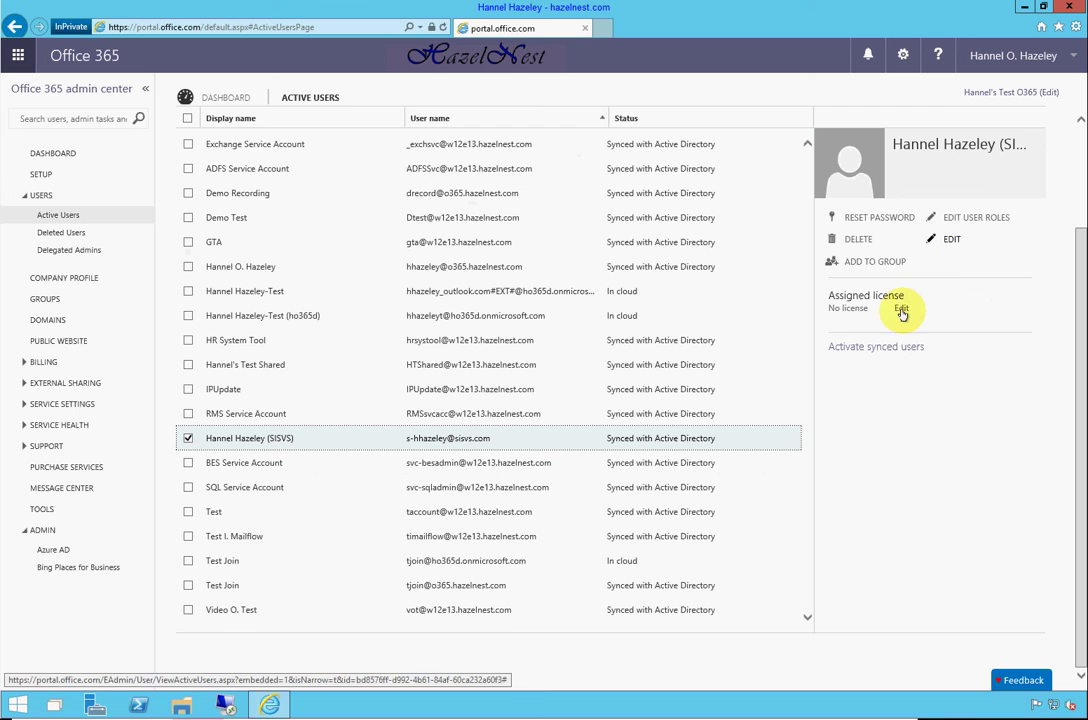
left_click(985, 220)
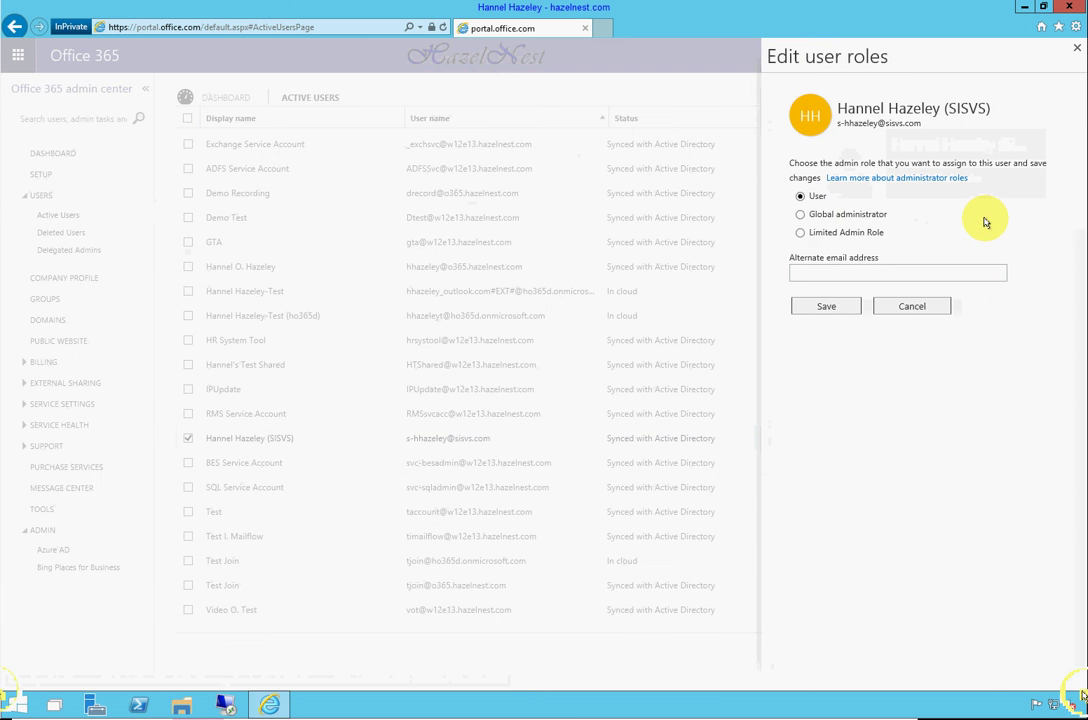
left_click(800, 232)
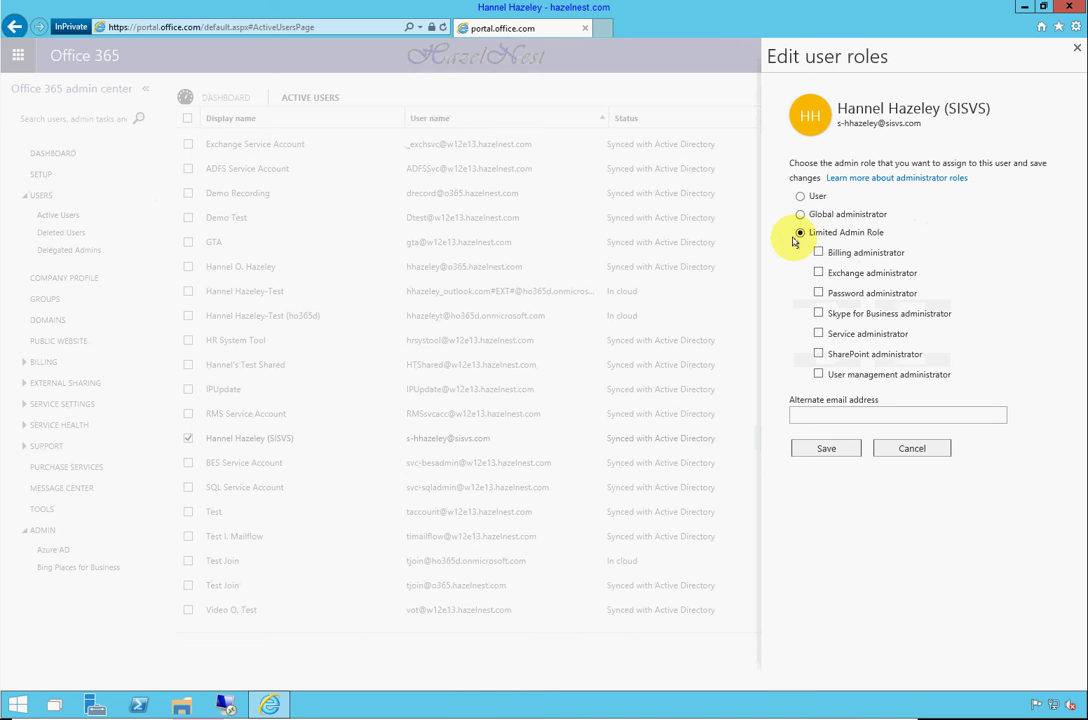
left_click(816, 334)
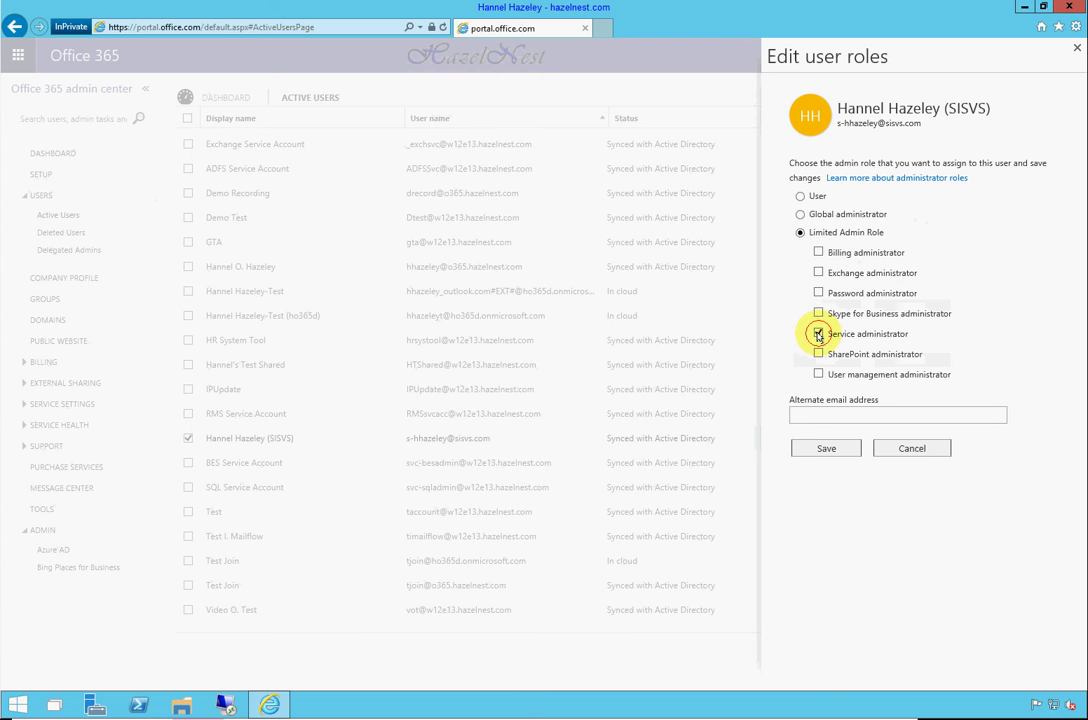
Copy the user's own e-mail into Alternate email, save the roles, and dismiss the confirmation
left_click(848, 418)
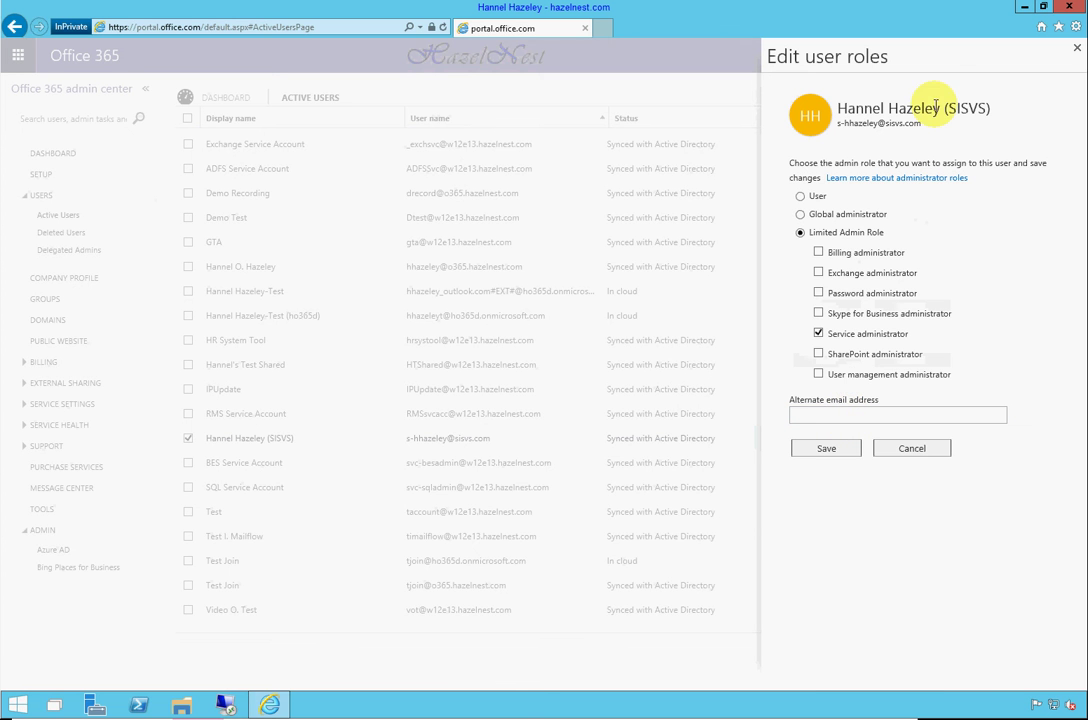
left_click_drag(921, 124, 850, 124)
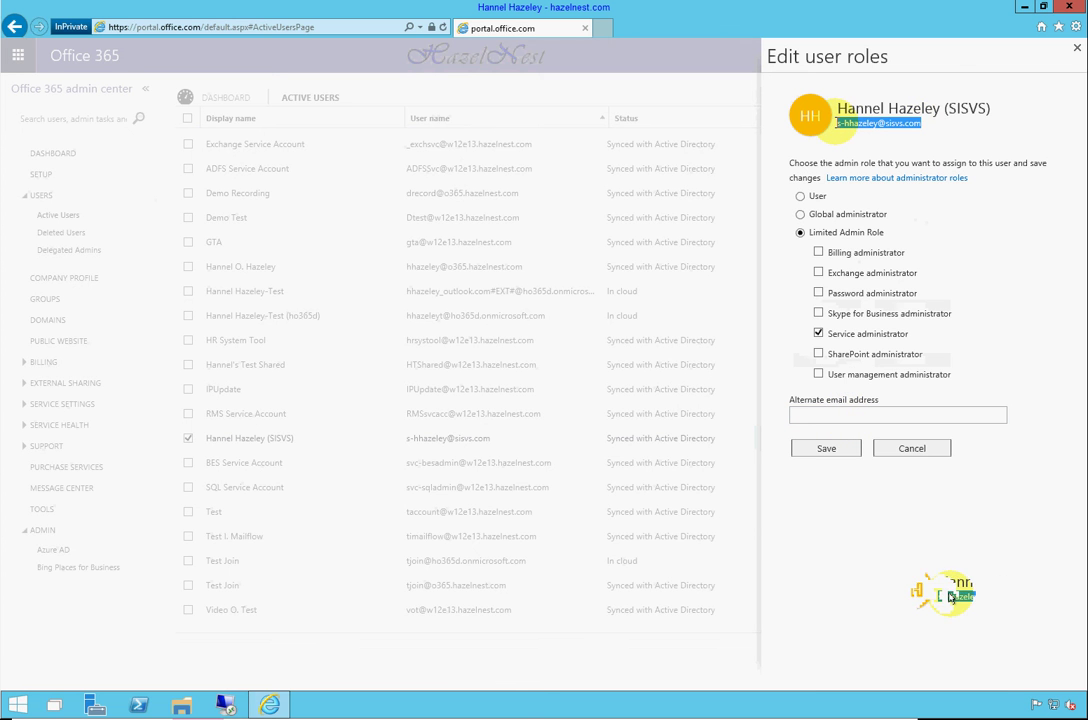
right_click(855, 123)
left_click(880, 144)
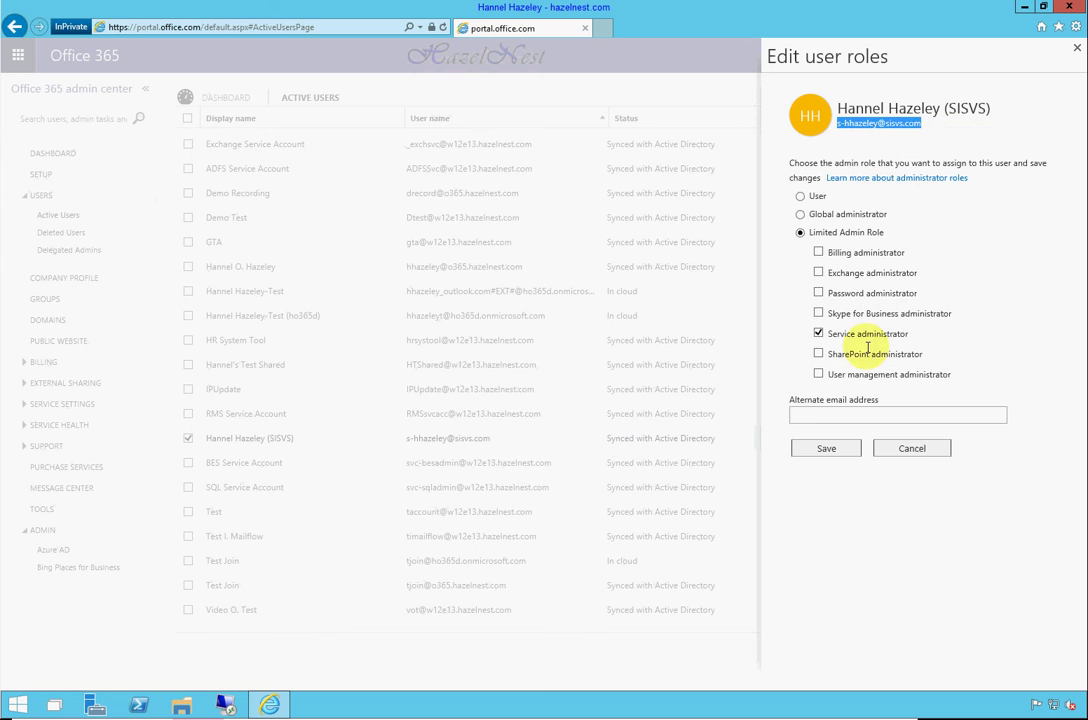
right_click(862, 415)
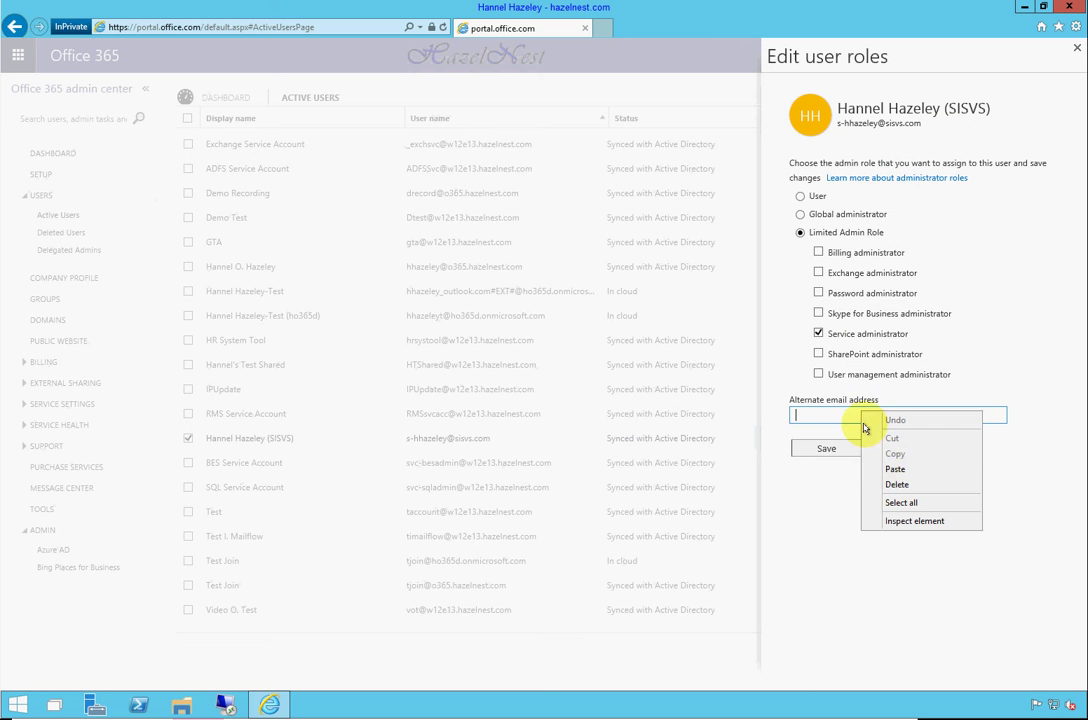
left_click(893, 469)
left_click(830, 449)
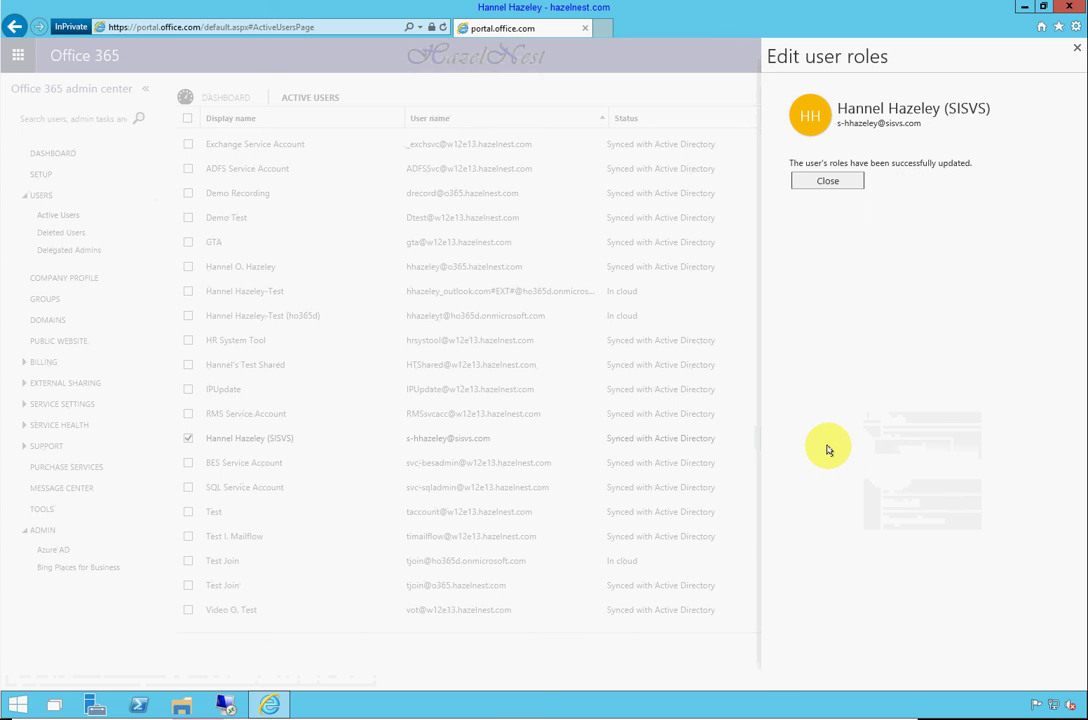
left_click(827, 180)
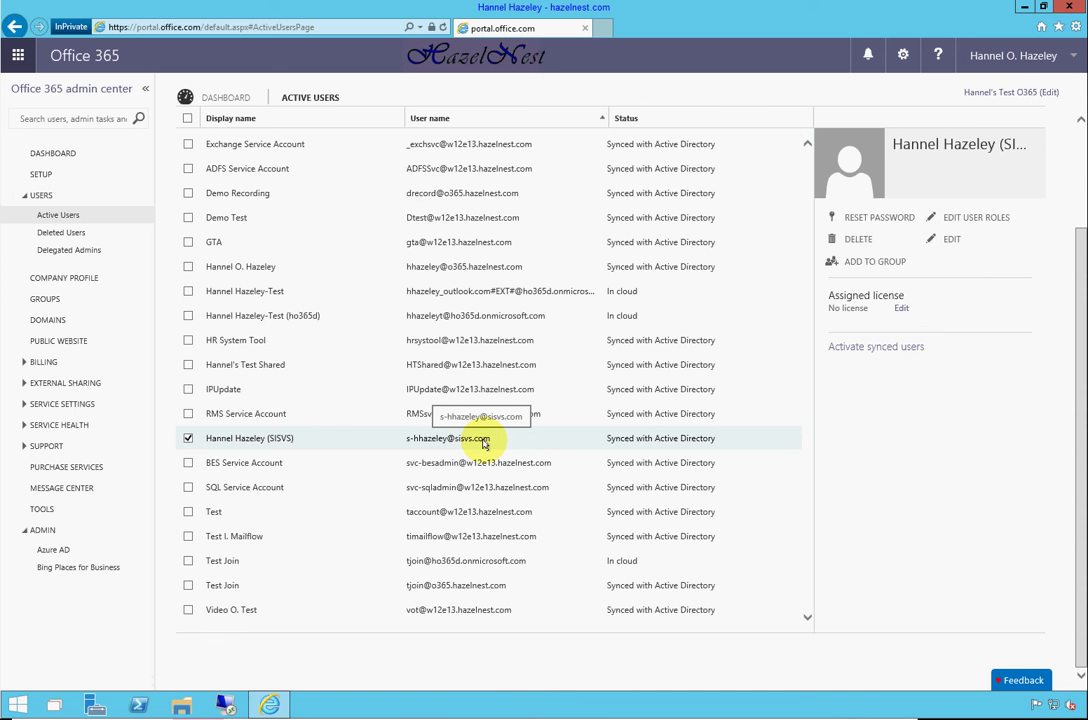
Sign out of the admin account and close Internet Explorer
left_click(1015, 62)
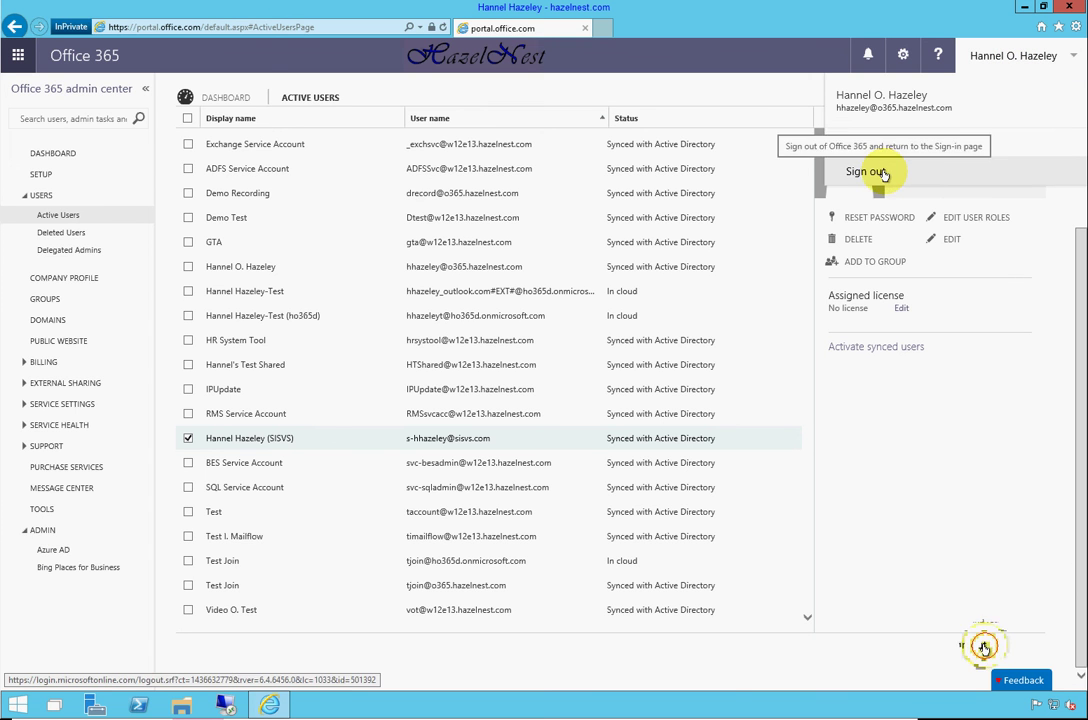
left_click(865, 172)
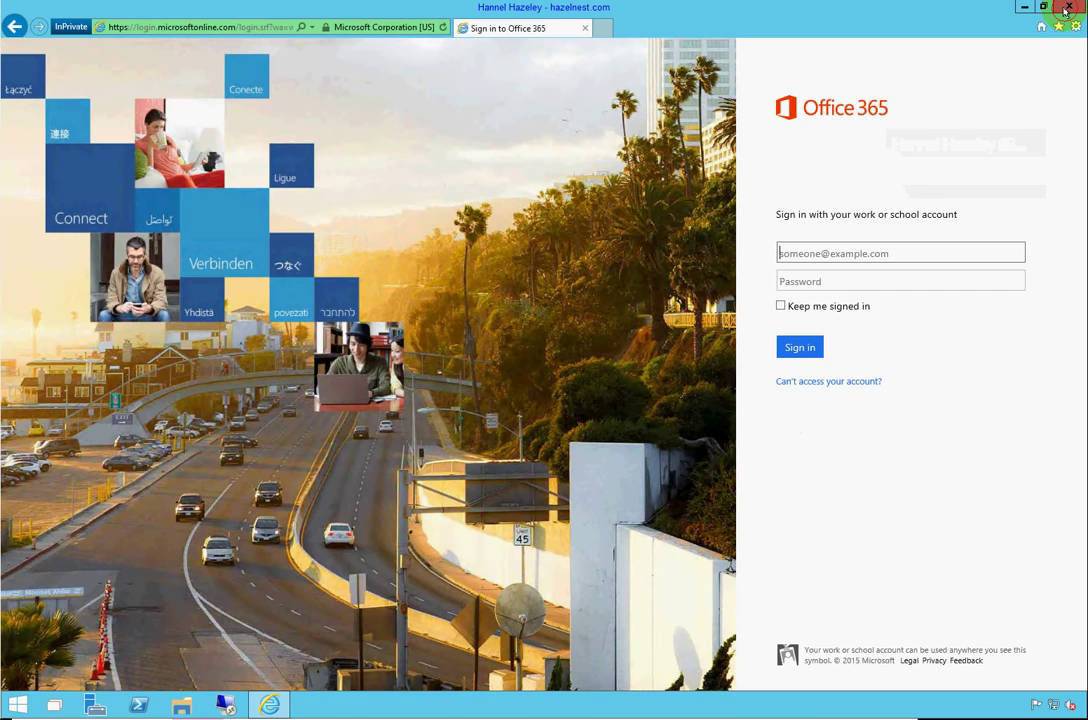
left_click(1062, 8)
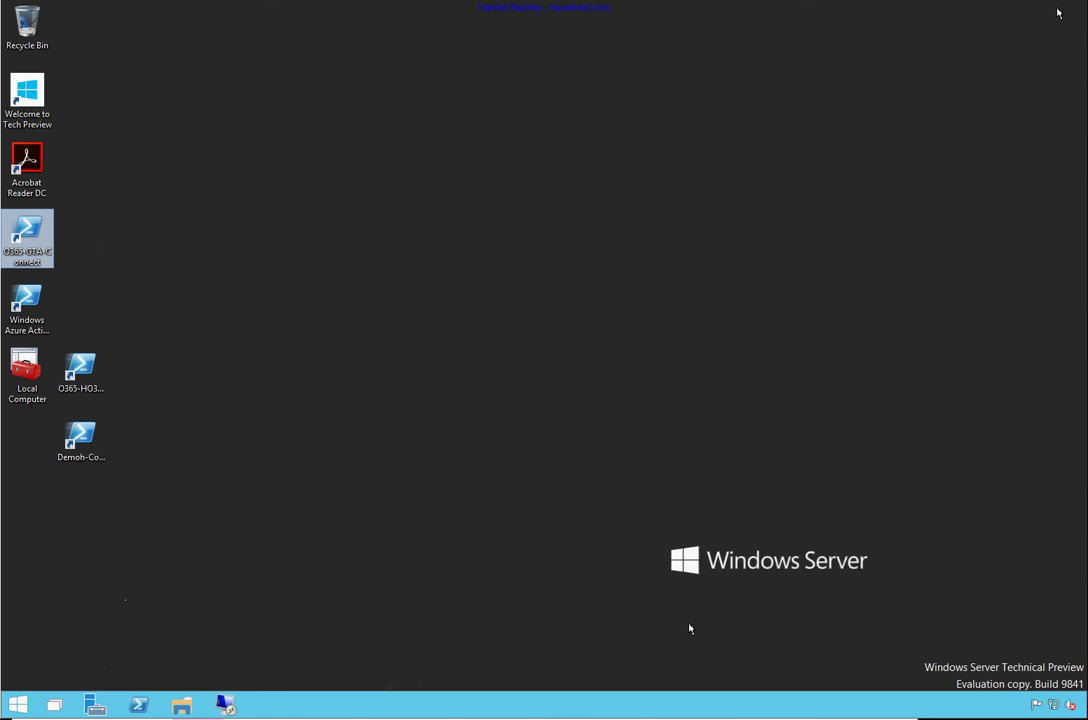
Start an InPrivate Internet Explorer window and load portal.office.com
right_click(20, 706)
left_click(90, 643)
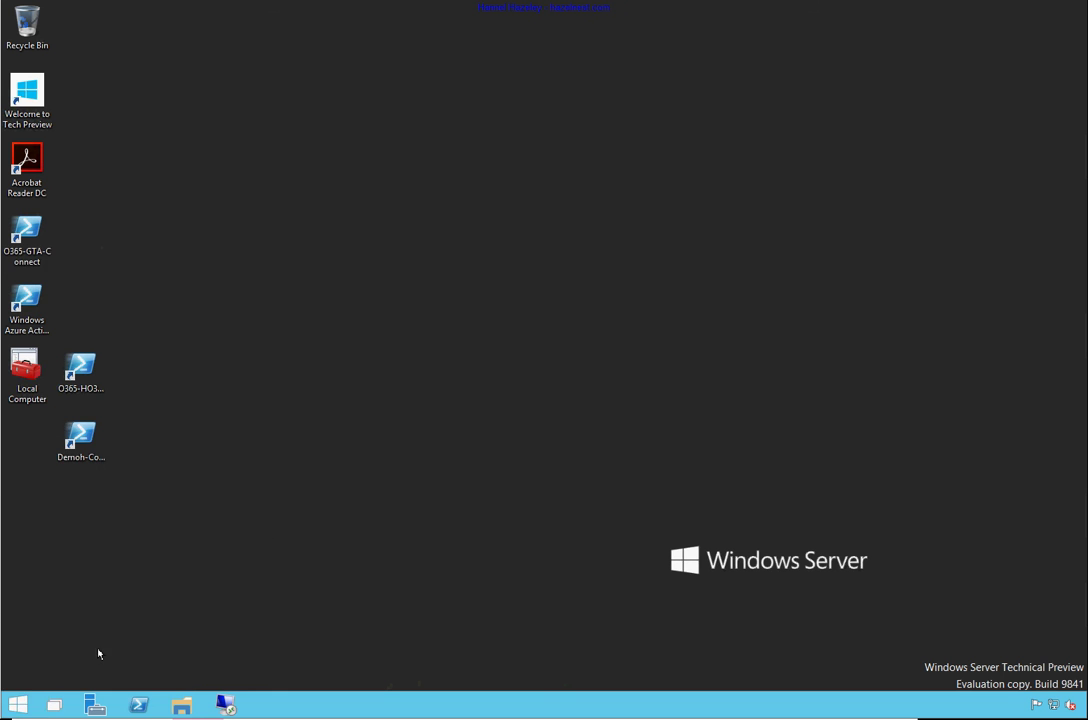
left_click(26, 703)
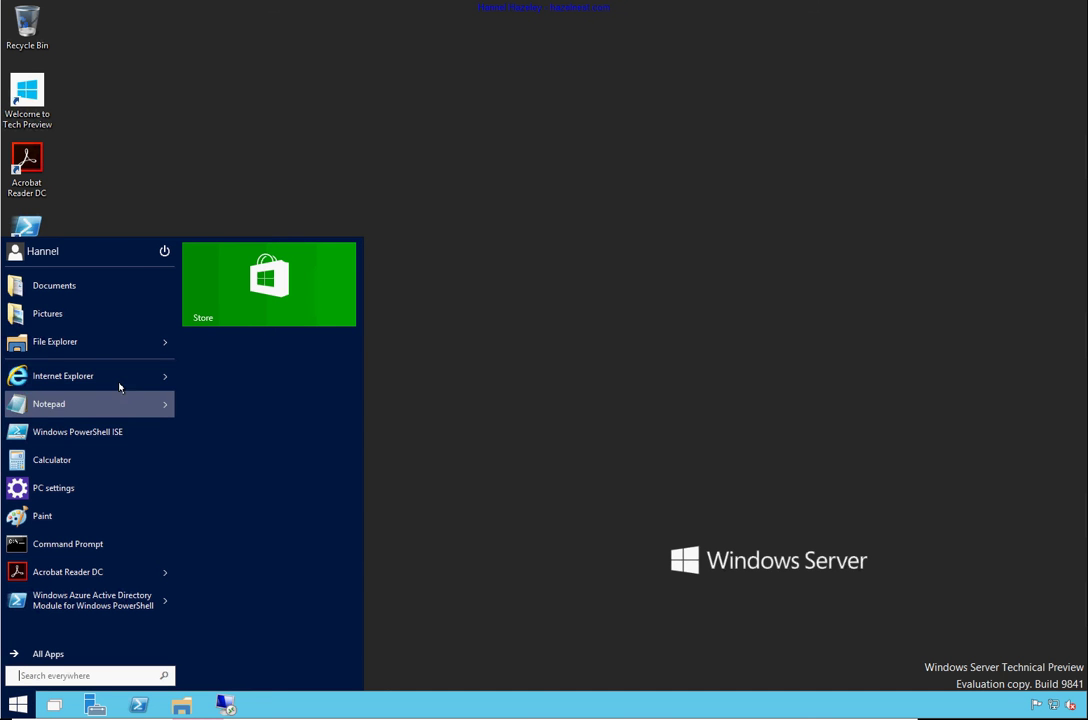
left_click(164, 379)
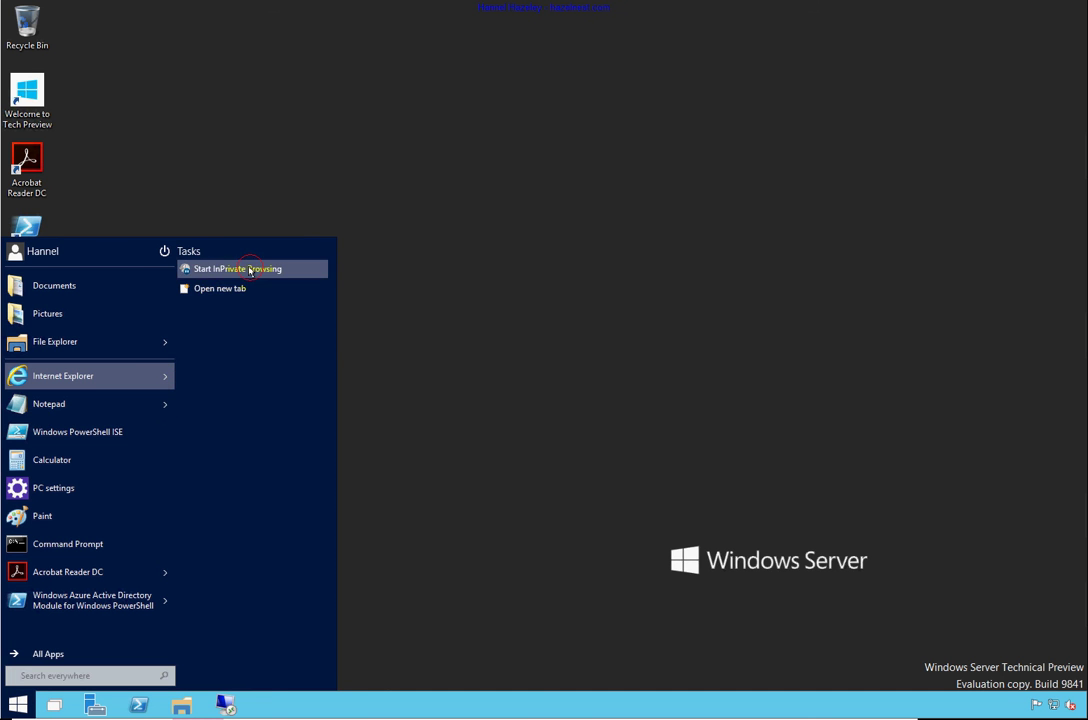
left_click(245, 268)
type("portal.office.com/")
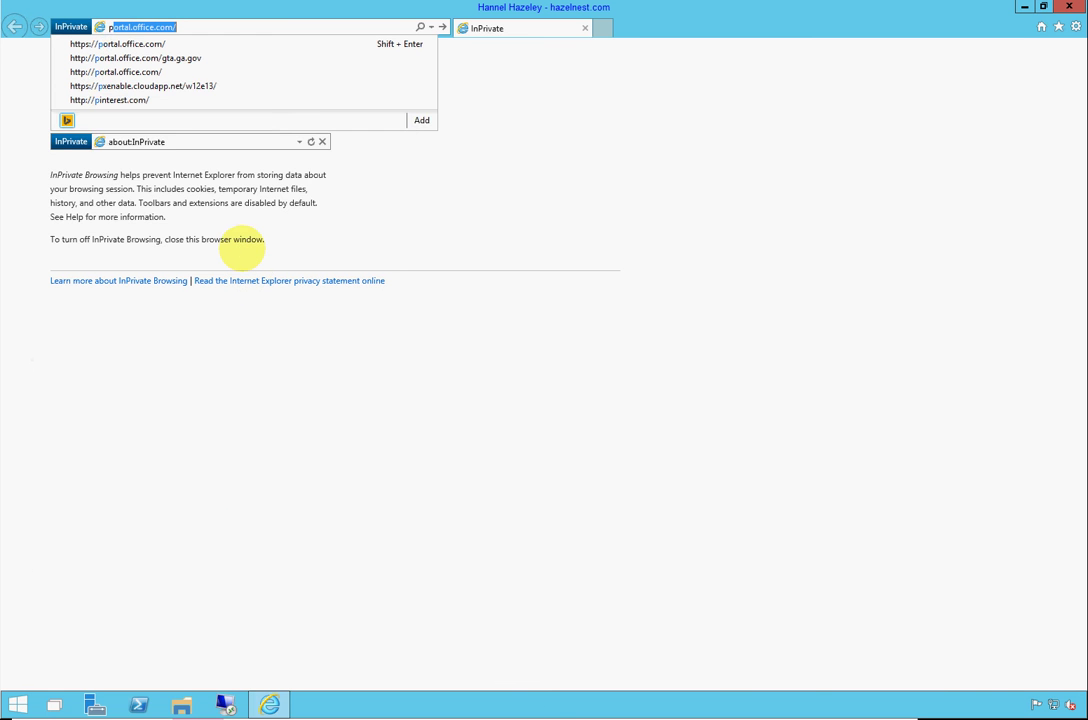
key("End")
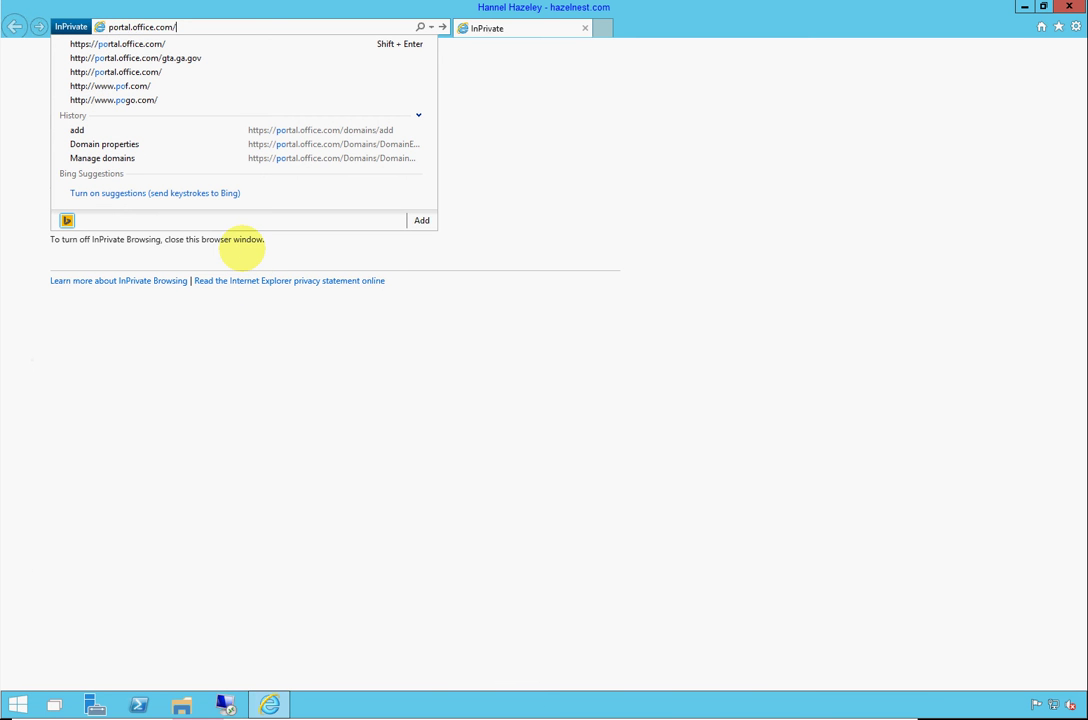
key("Return")
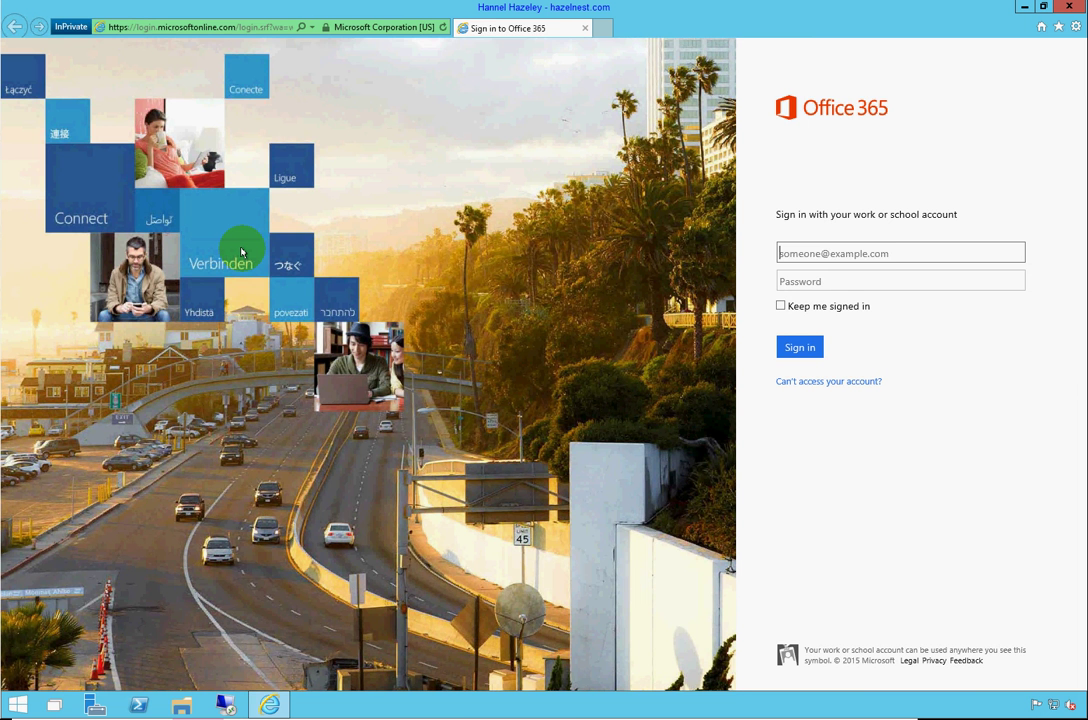
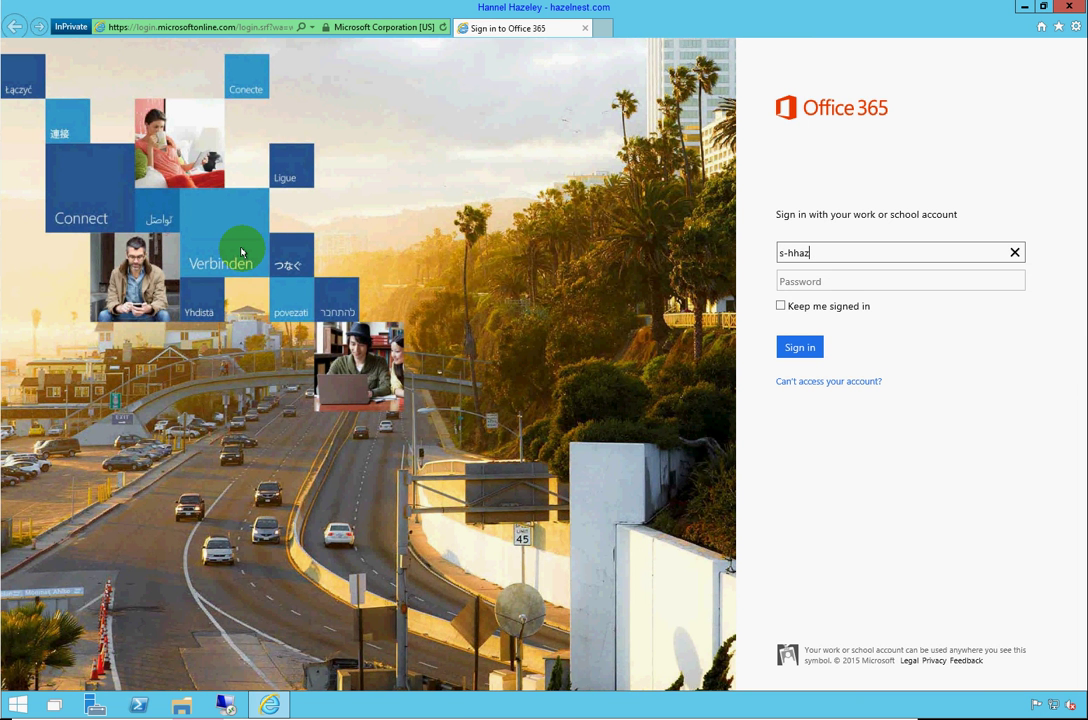
Sign in with the SISVS user's sisvs.com e-mail and password
key("Tab")
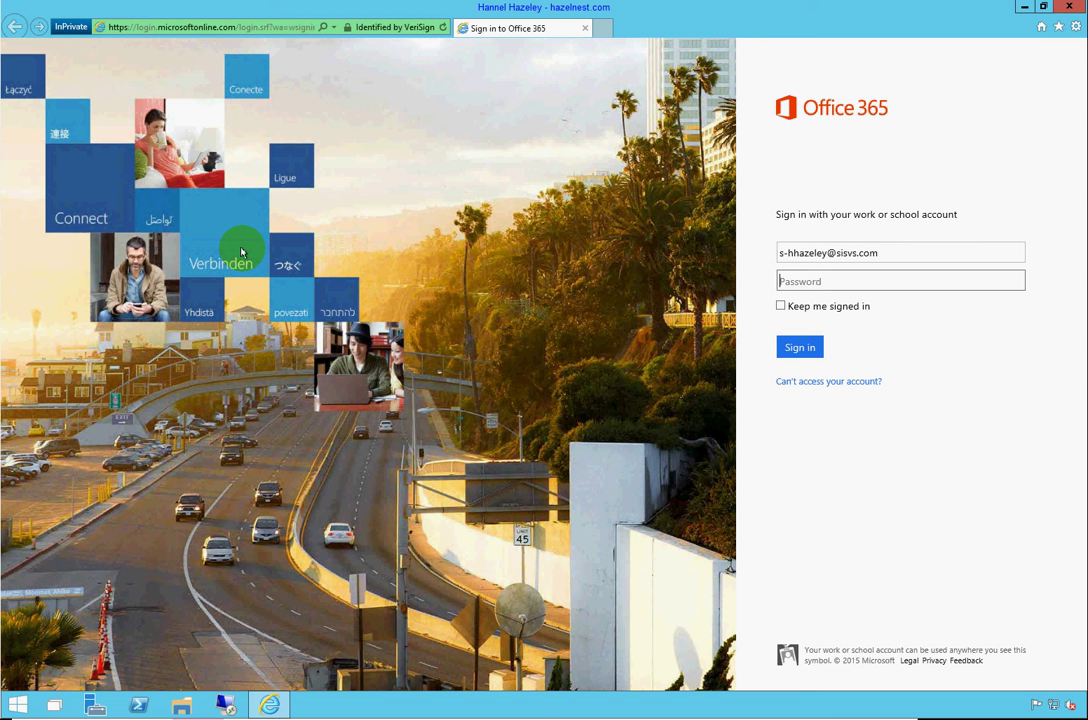
type("*********")
key("Return")
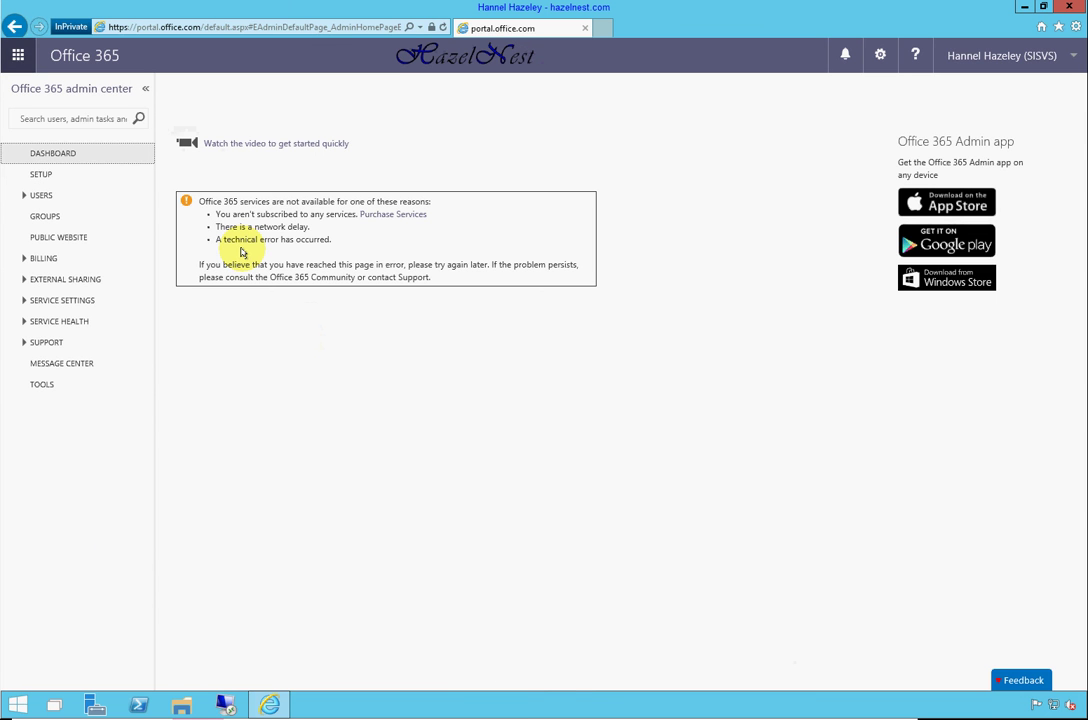
Sign the SISVS user out from the account menu and close the private window
left_click_drag(474, 30, 7, 530)
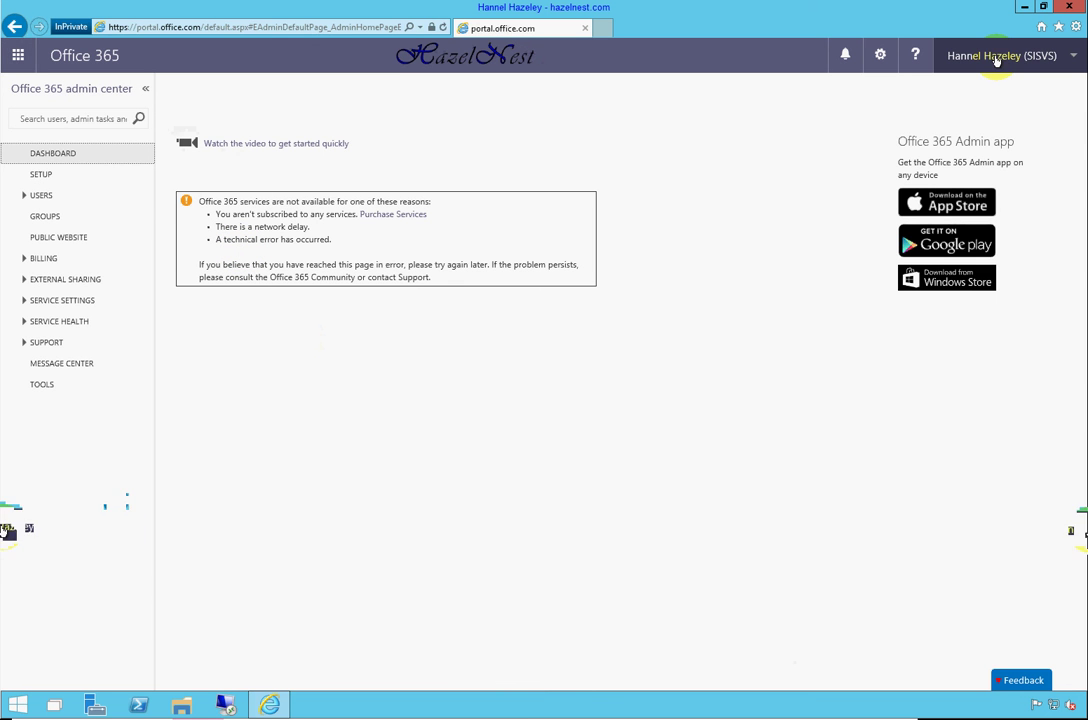
left_click(989, 60)
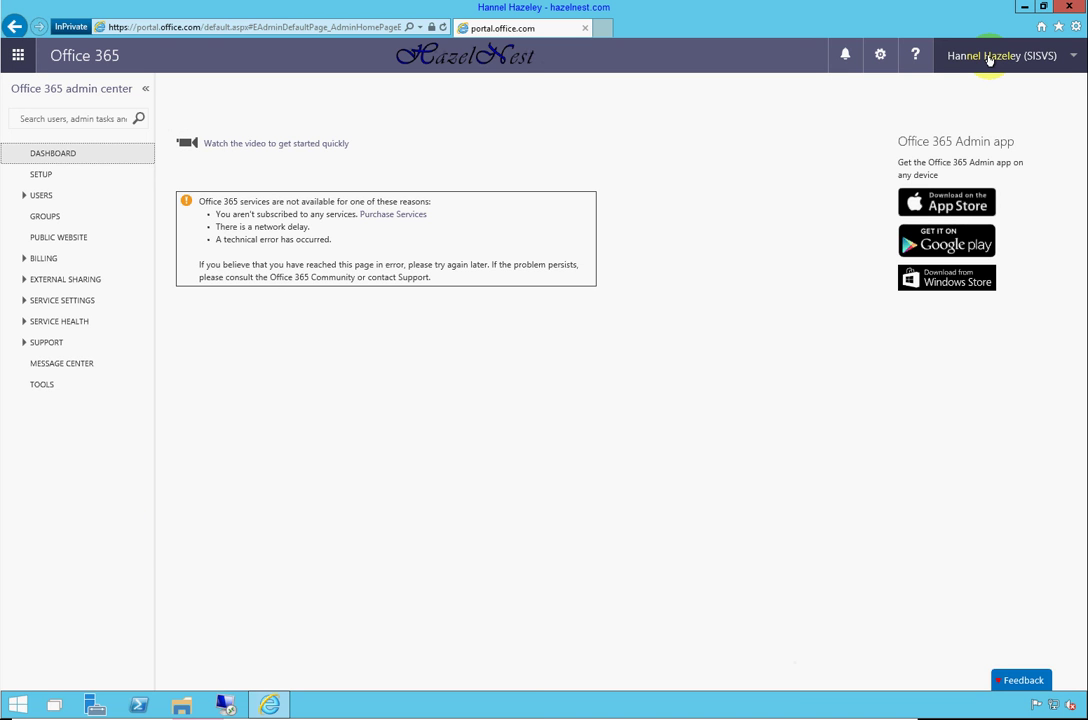
left_click(988, 60)
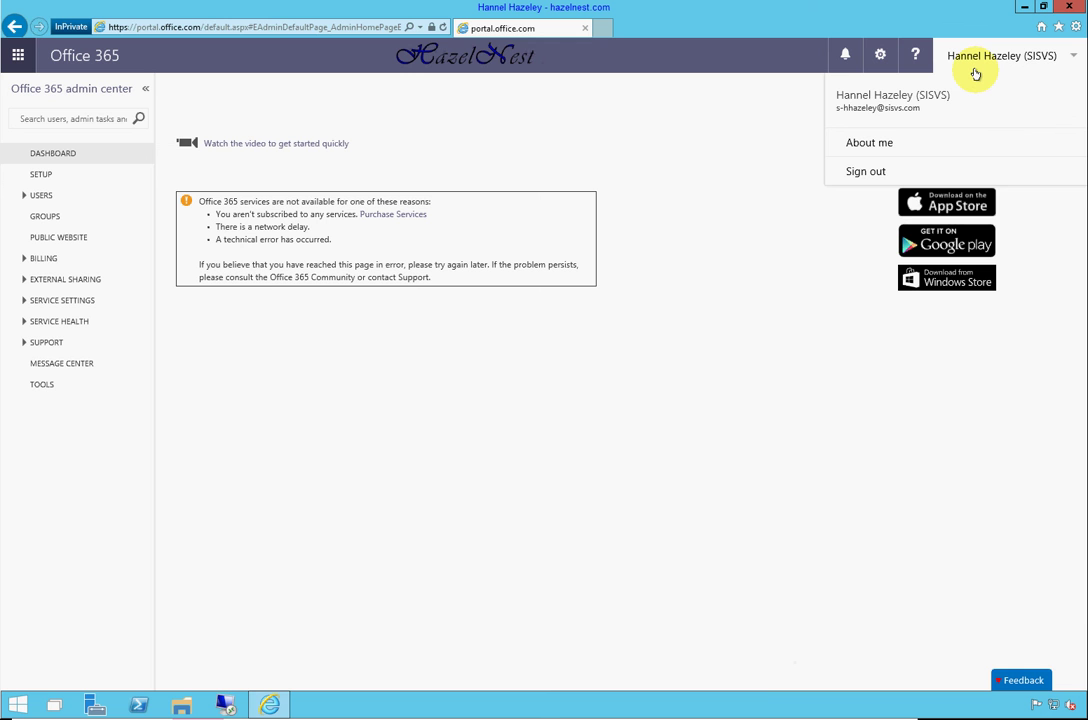
left_click(865, 171)
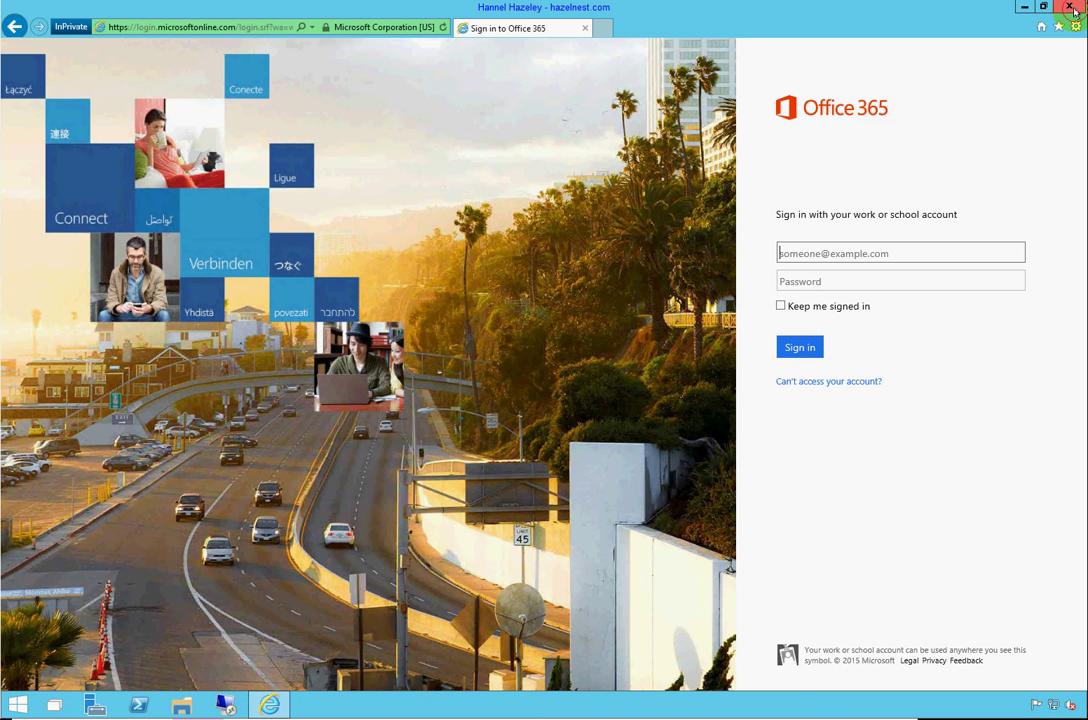
left_click(1070, 8)
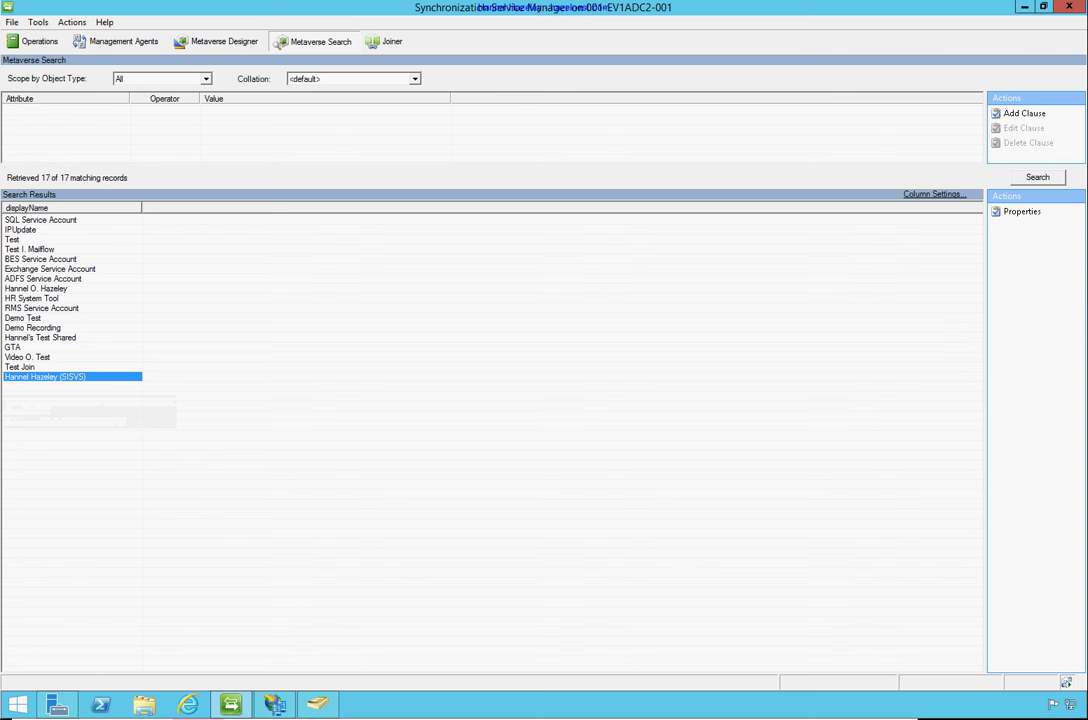
right_click(101, 706)
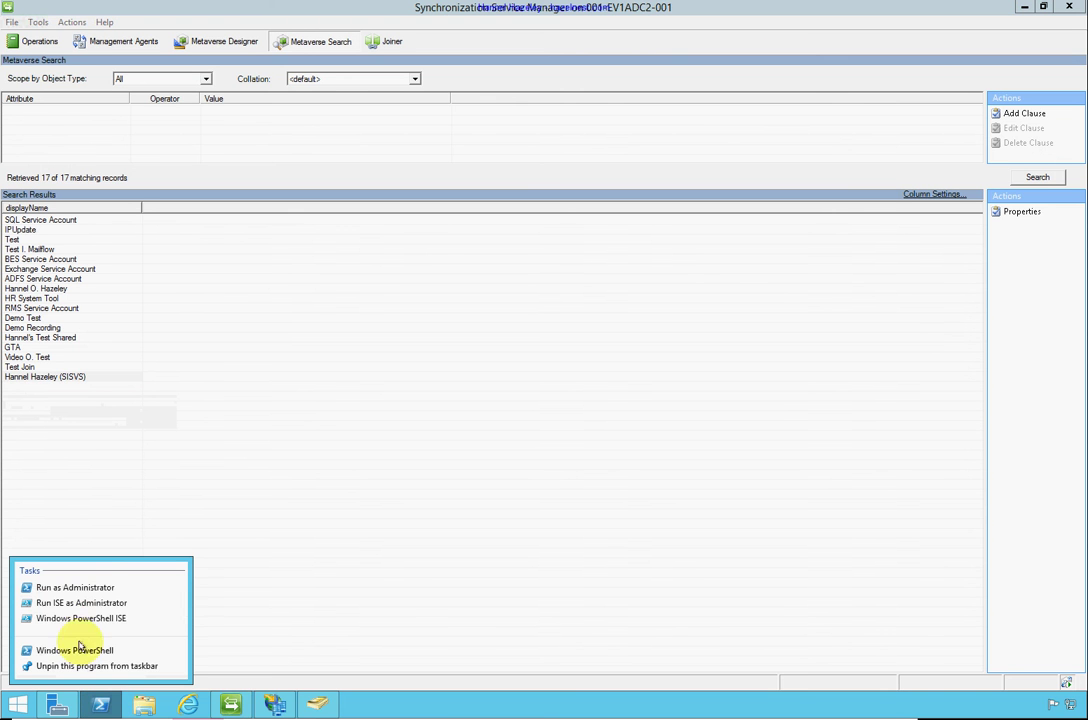
left_click(90, 588)
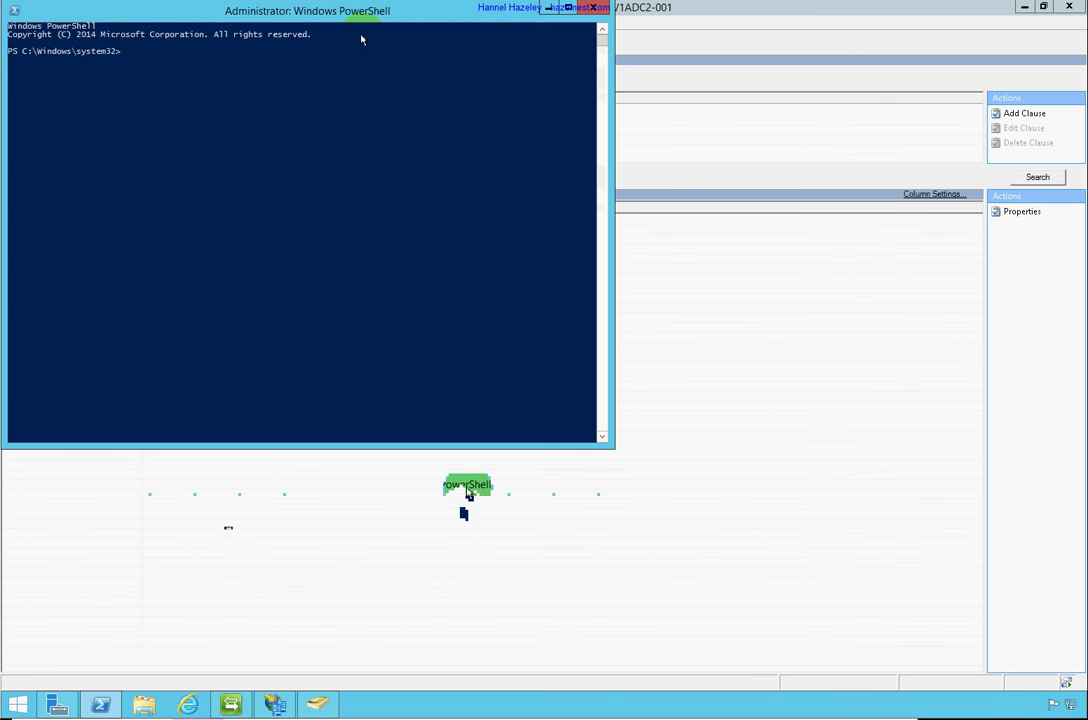
double_click(368, 12)
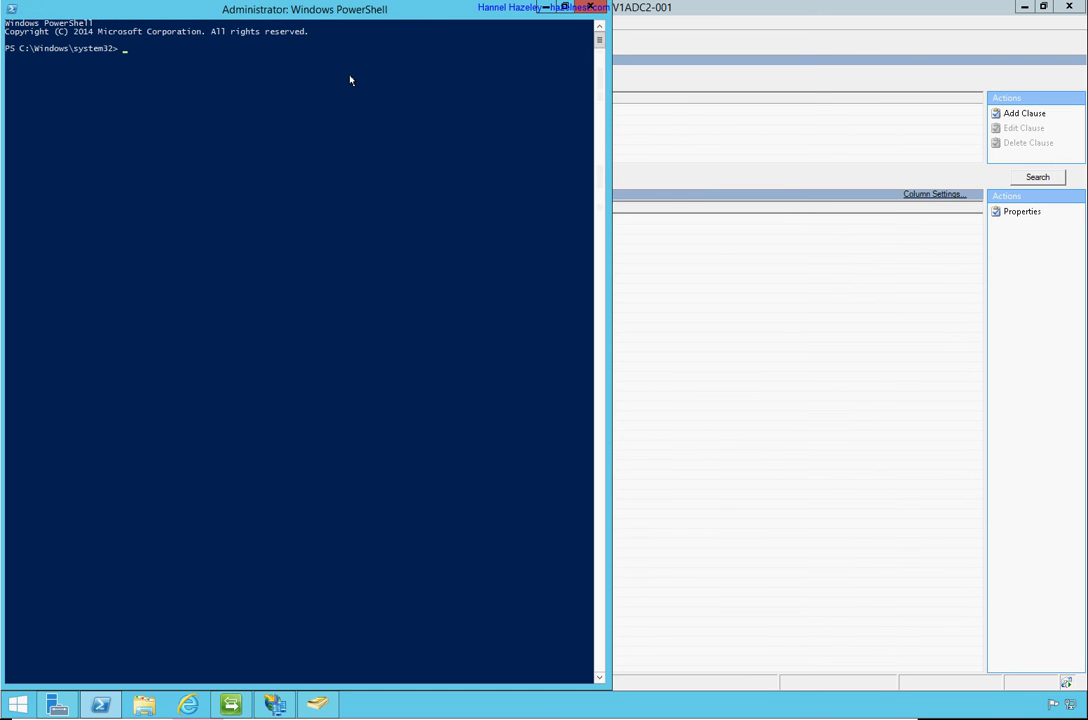
type("get-adfsr")
key("Tab")
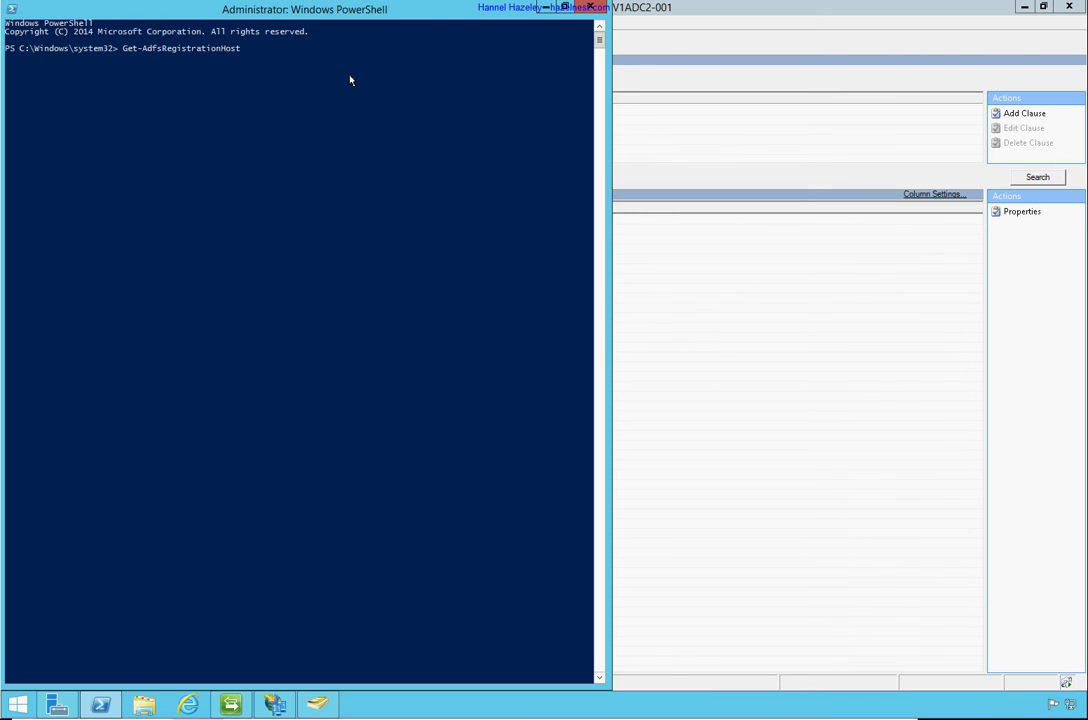
key("BackSpace")
key("BackSpace")
key("BackSpace")
key("BackSpace")
key("BackSpace")
key("BackSpace")
key("BackSpace")
key("BackSpace")
key("BackSpace")
key("BackSpace")
key("BackSpace")
key("BackSpace")
key("BackSpace")
key("BackSpace")
key("BackSpace")
key("BackSpace")
key("BackSpace")
key("BackSpace")
key("BackSpace")
key("BackSpace")
key("BackSpace")
key("BackSpace")
key("BackSpace")
key("BackSpace")
left_click(590, 10)
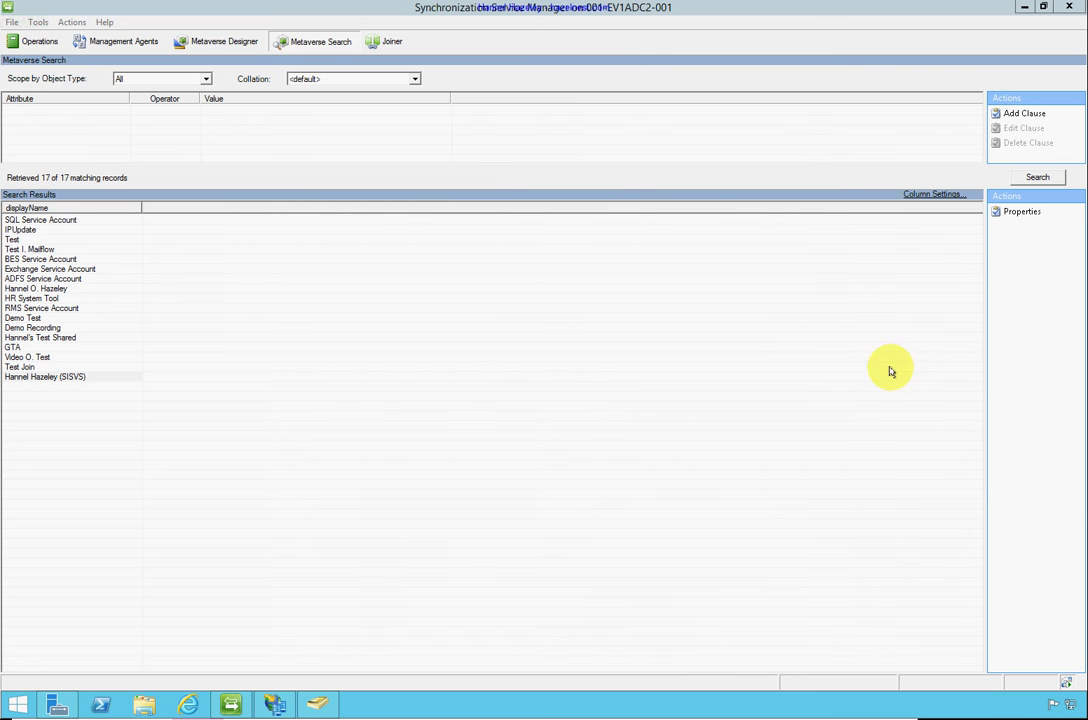
Minimize Synchronization Service Manager, Active Directory Users and Computers, and the AD FS console
left_click(1023, 8)
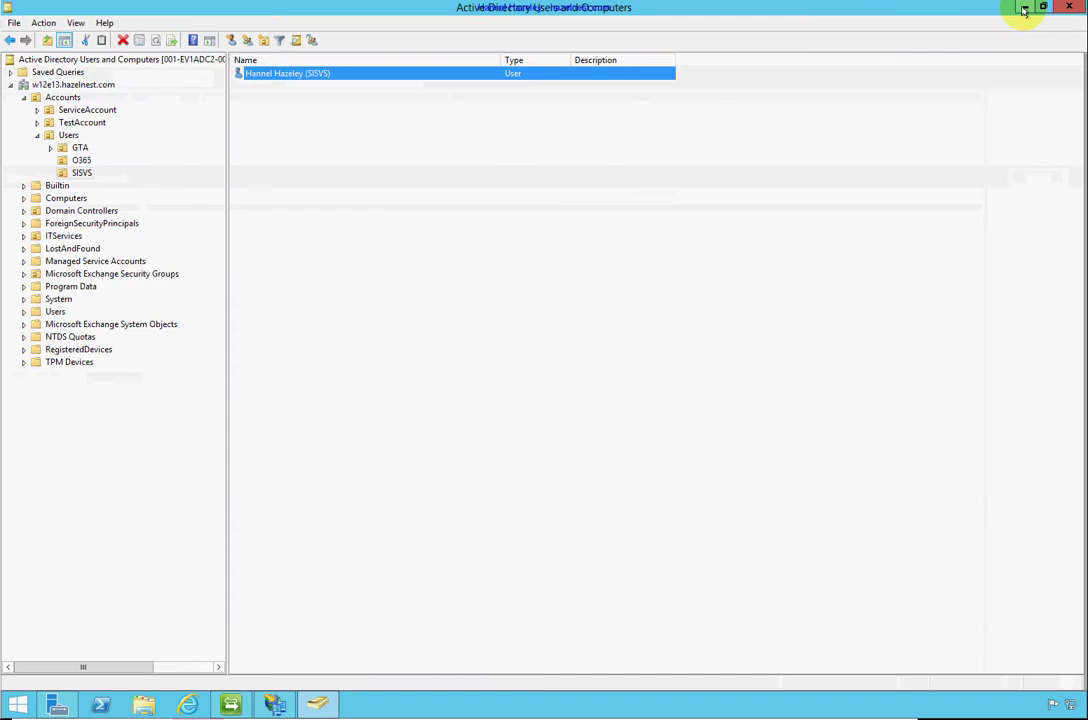
left_click(1023, 8)
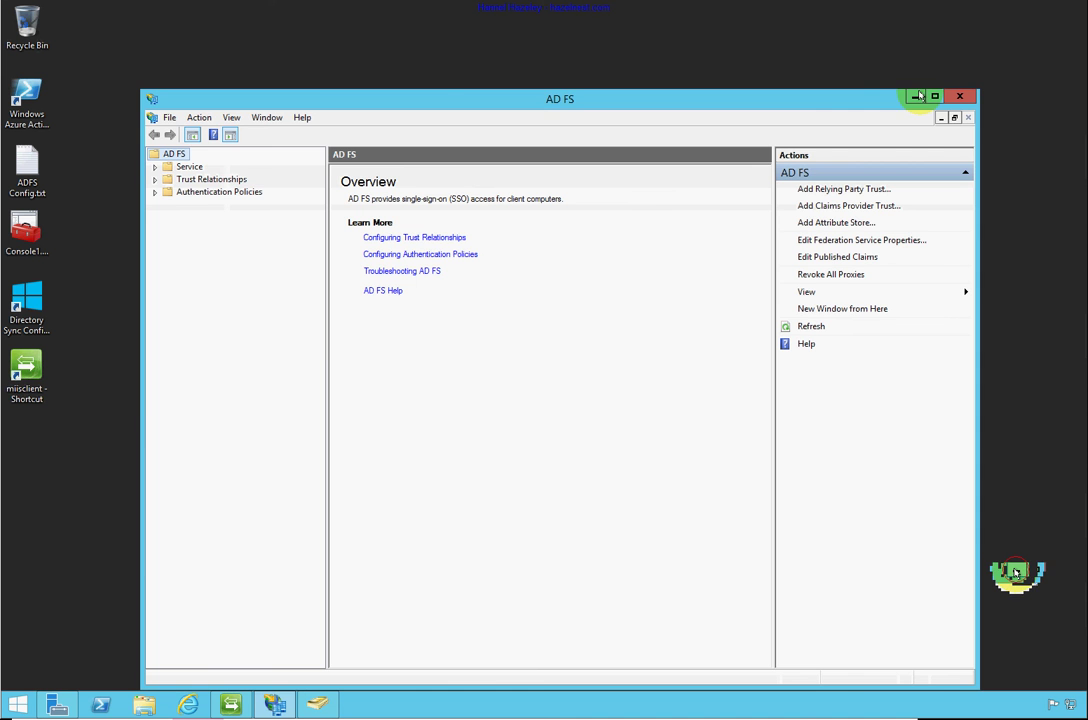
left_click(914, 97)
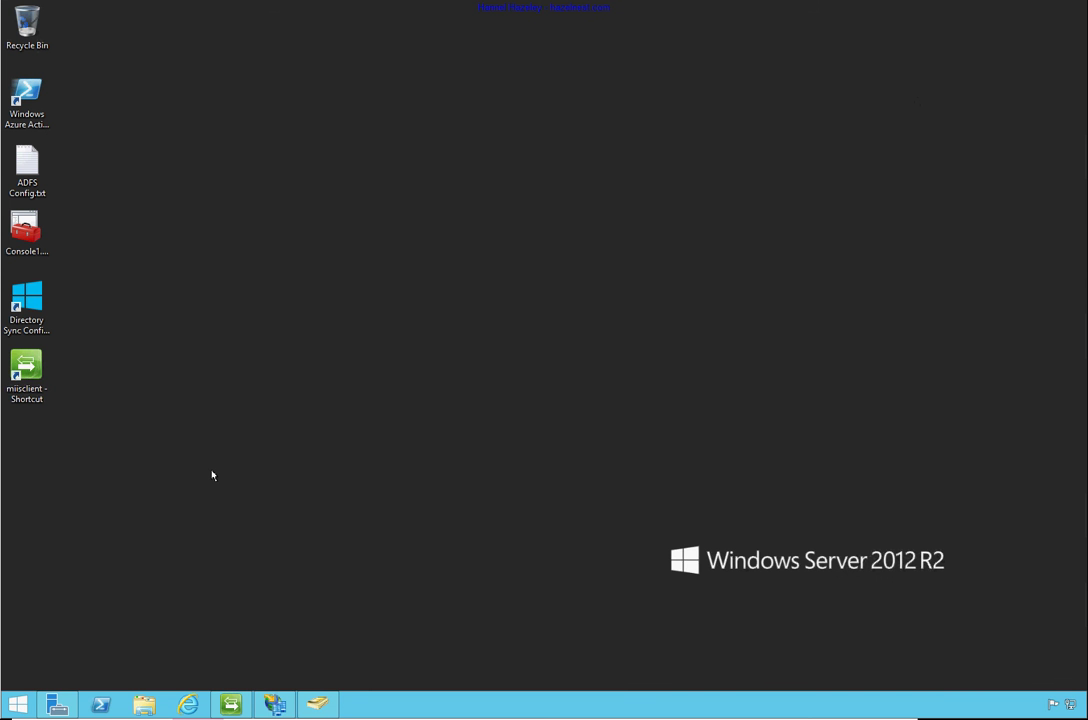
Browse File Explorer to C:\Temp, then close that window
left_click(143, 706)
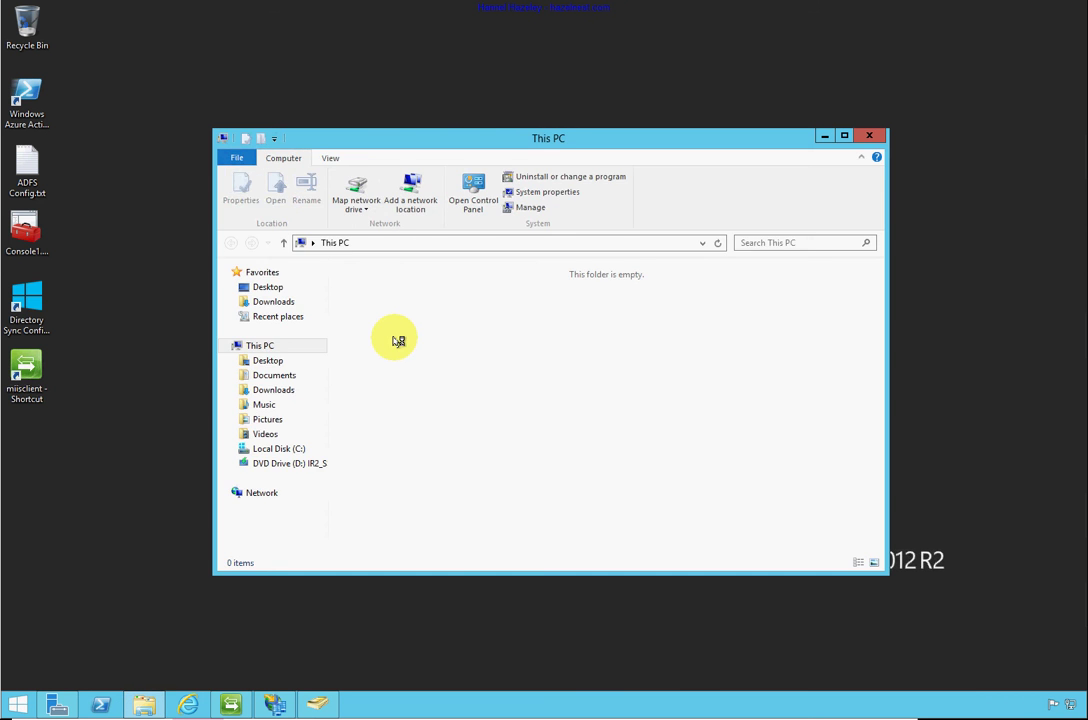
left_click(296, 449)
double_click(378, 363)
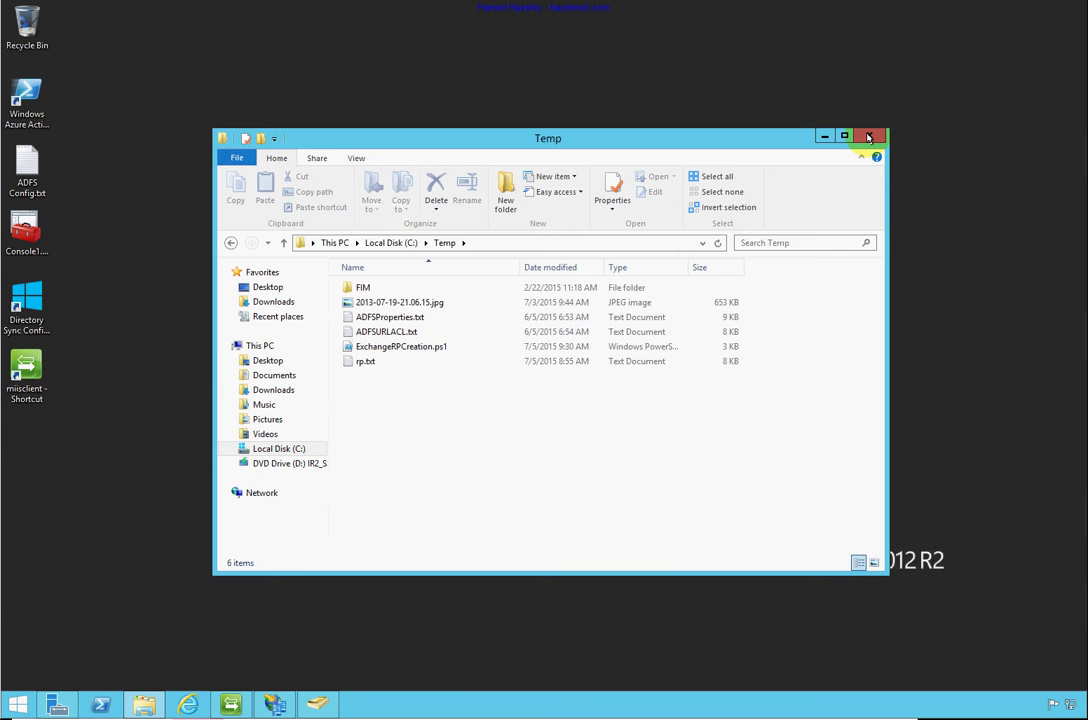
left_click(869, 137)
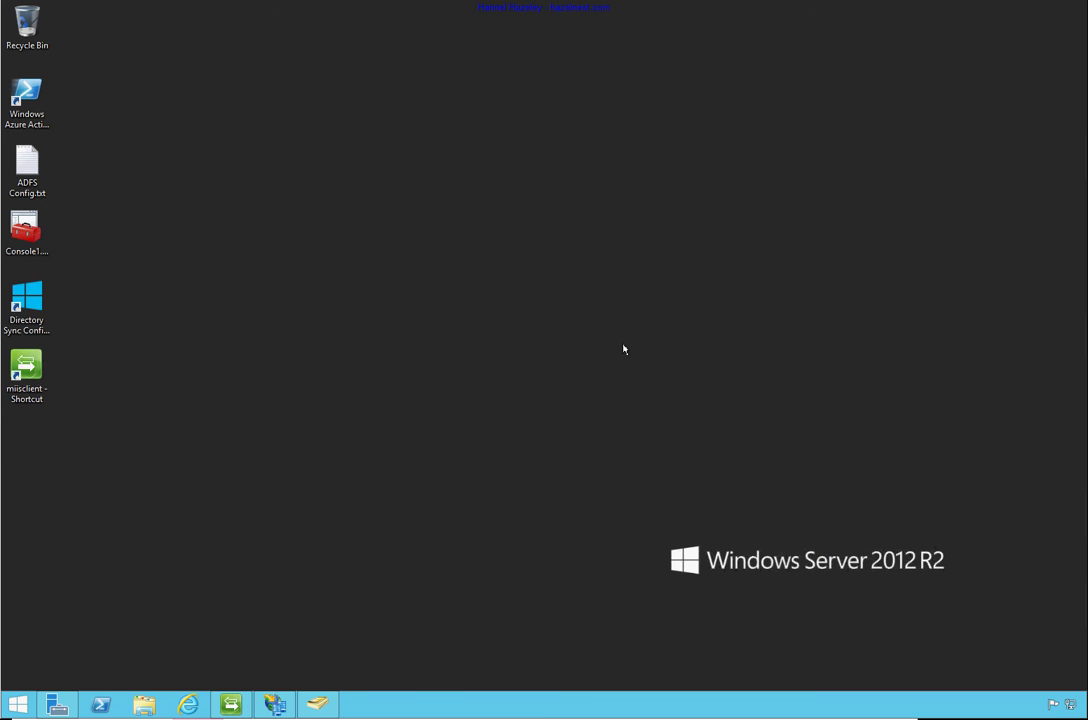
Launch an administrator PowerShell, maximize it, and run Connect-MsolService
right_click(100, 705)
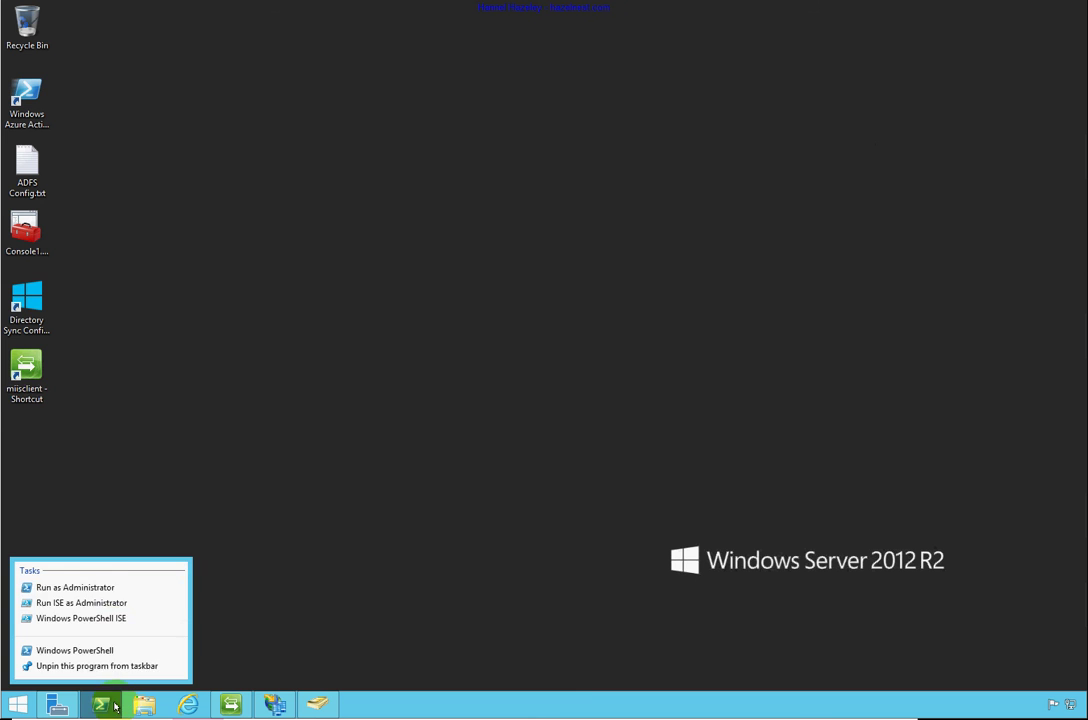
left_click(112, 587)
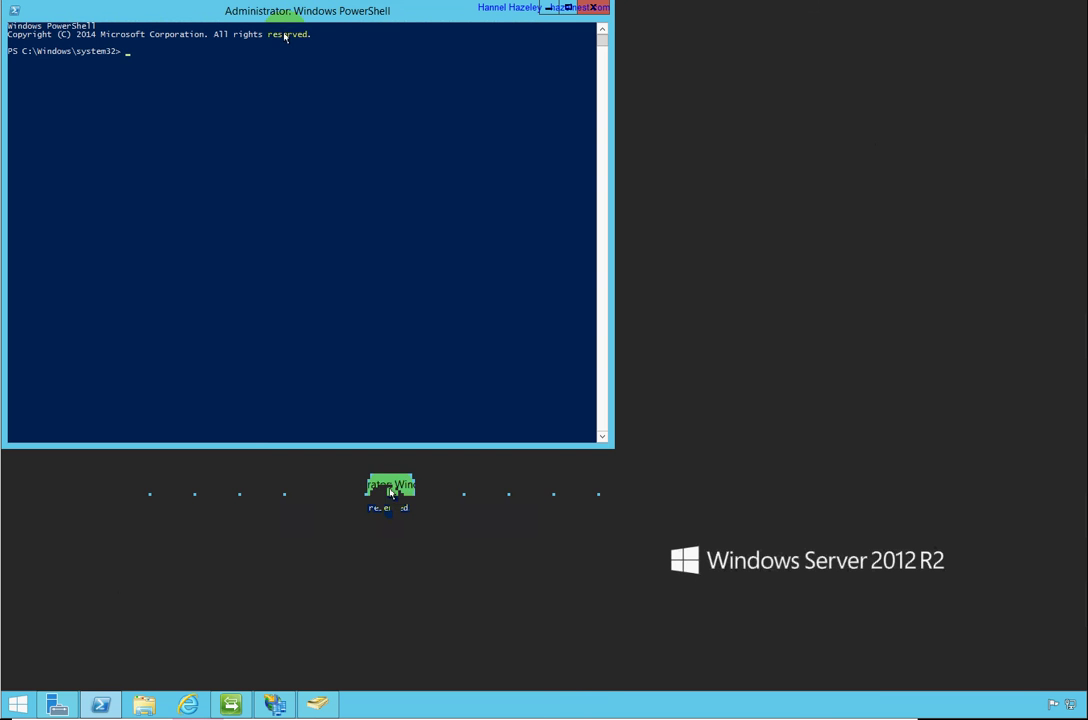
double_click(293, 14)
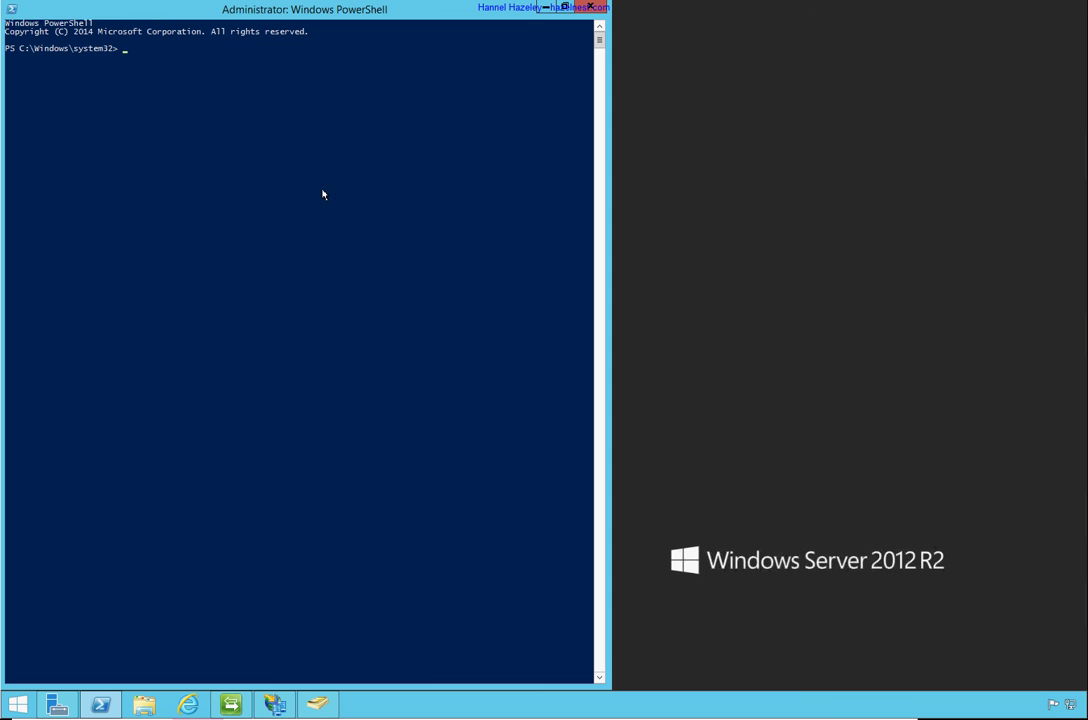
type("connect-msol")
key("Tab")
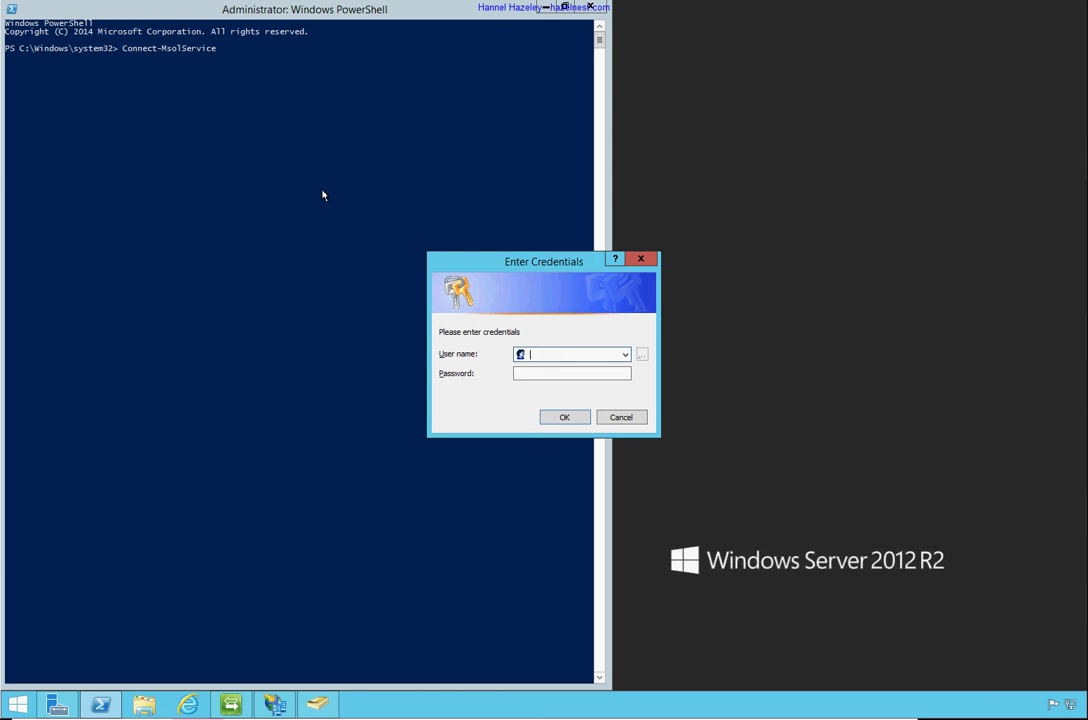
Enter the tenant admin's onmicrosoft.com credentials, then rerun Connect-MsolService after the failure
type("hhazeley")
key("BackSpace")
key("BackSpace")
key("BackSpace")
key("BackSpace")
key("BackSpace")
key("BackSpace")
key("BackSpace")
key("BackSpace")
key("Tab")
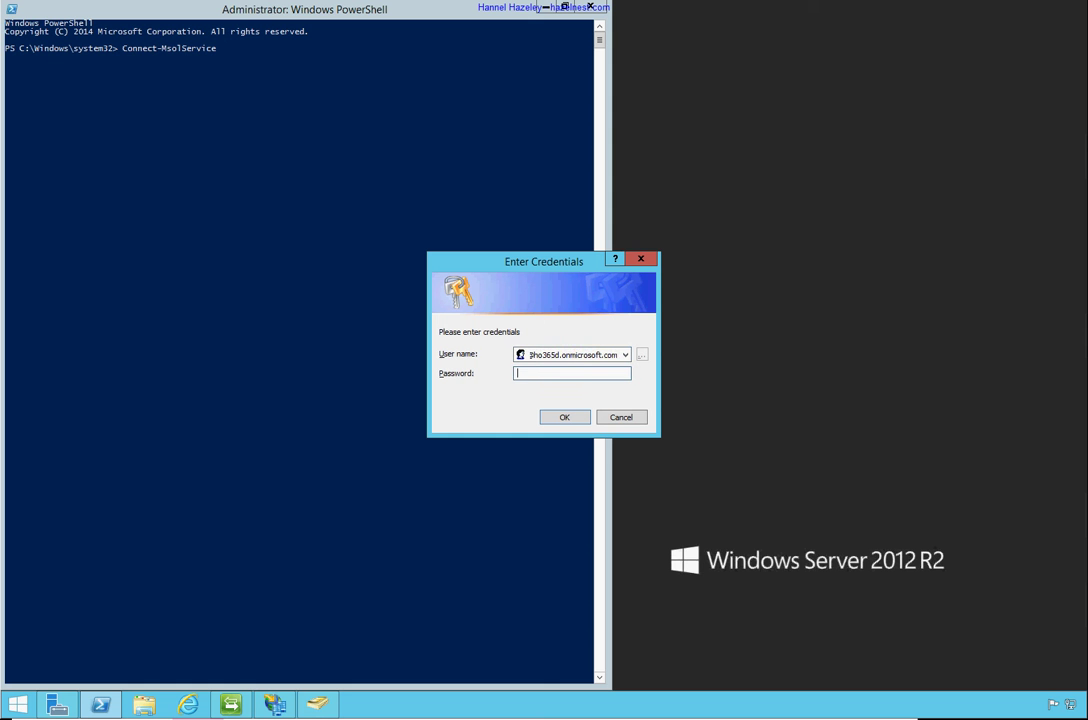
type("*********")
key("Return")
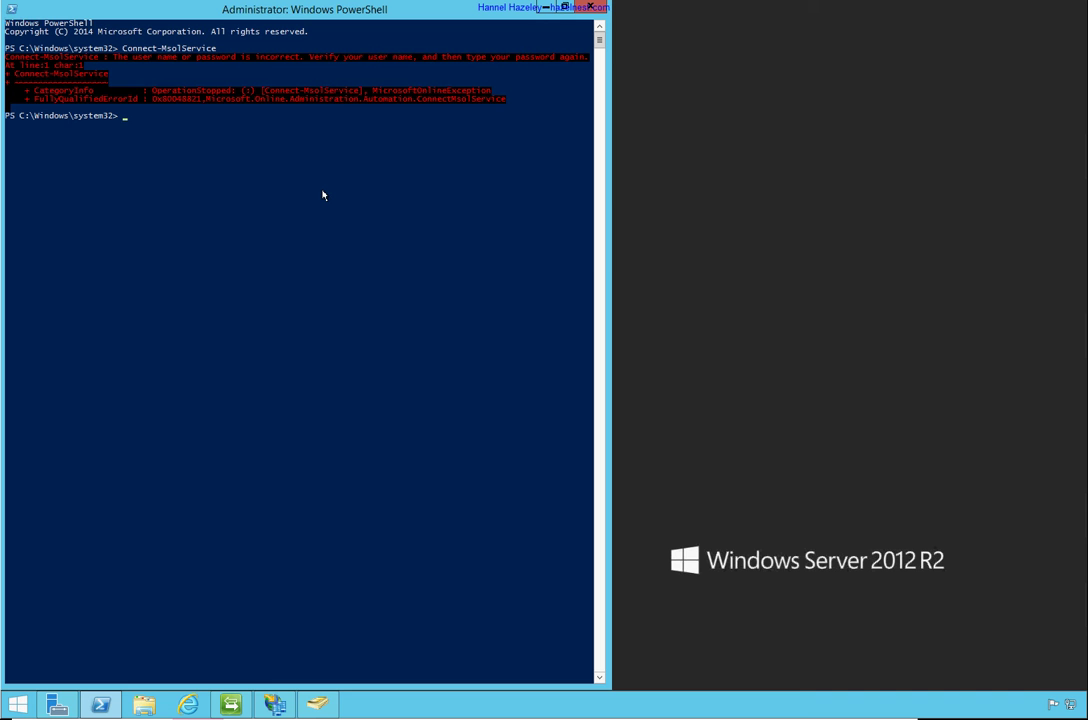
key("Up")
key("Return")
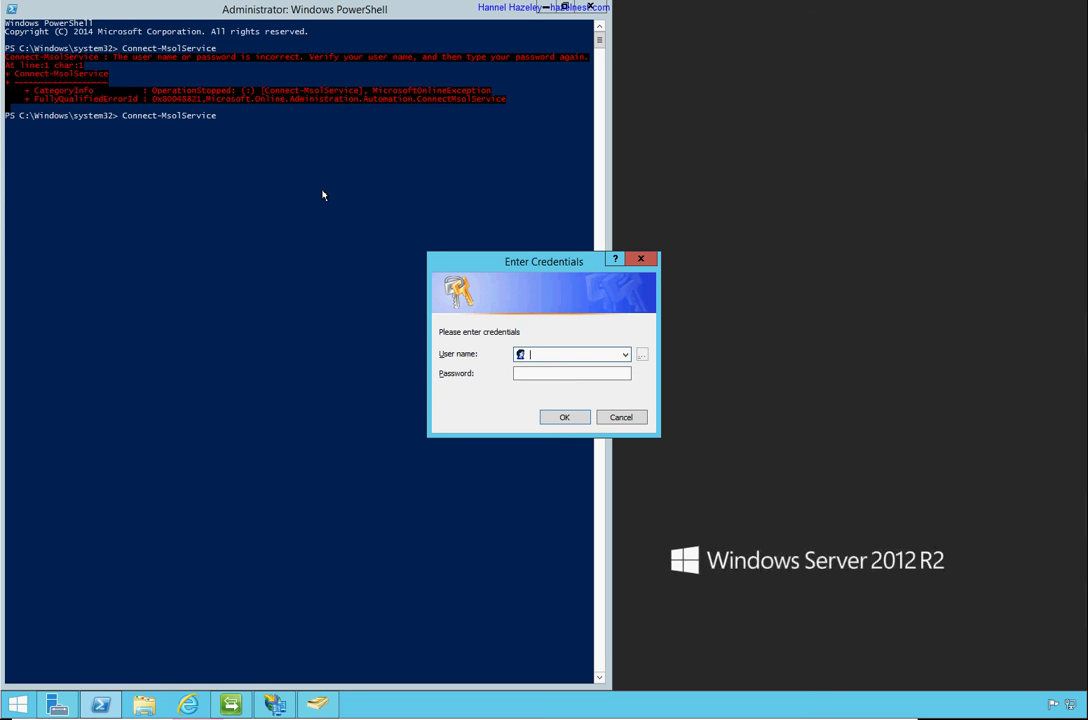
Enter the tenant admin's user name and password to connect to Microsoft Online
key("Tab")
type("•••••••")
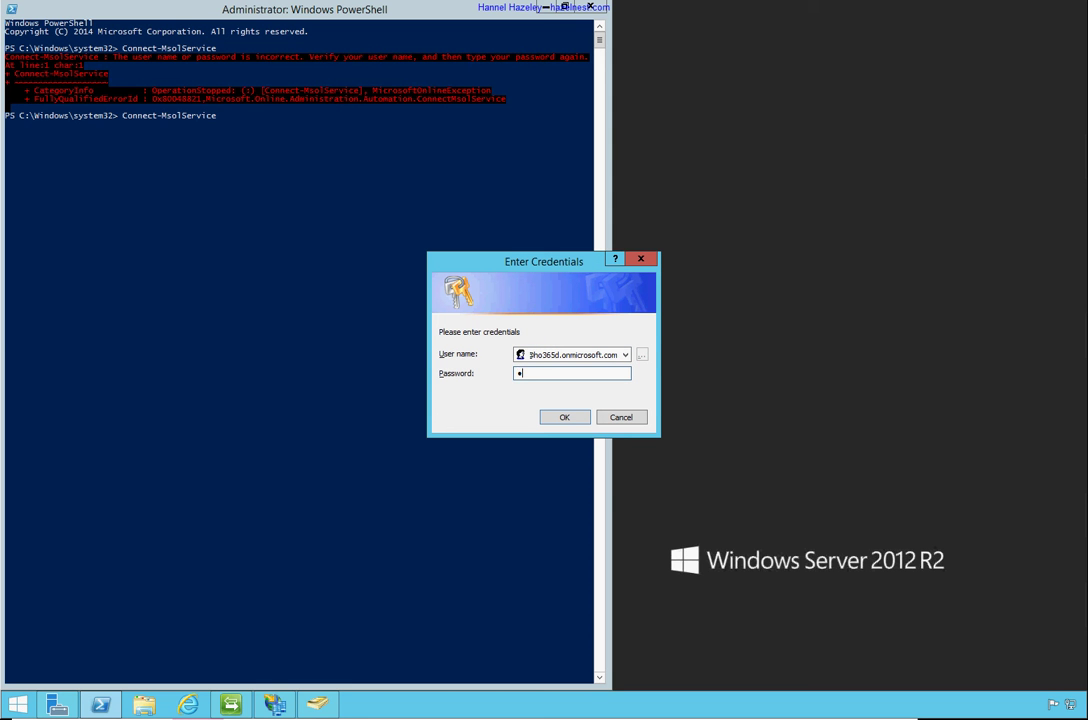
key("Return")
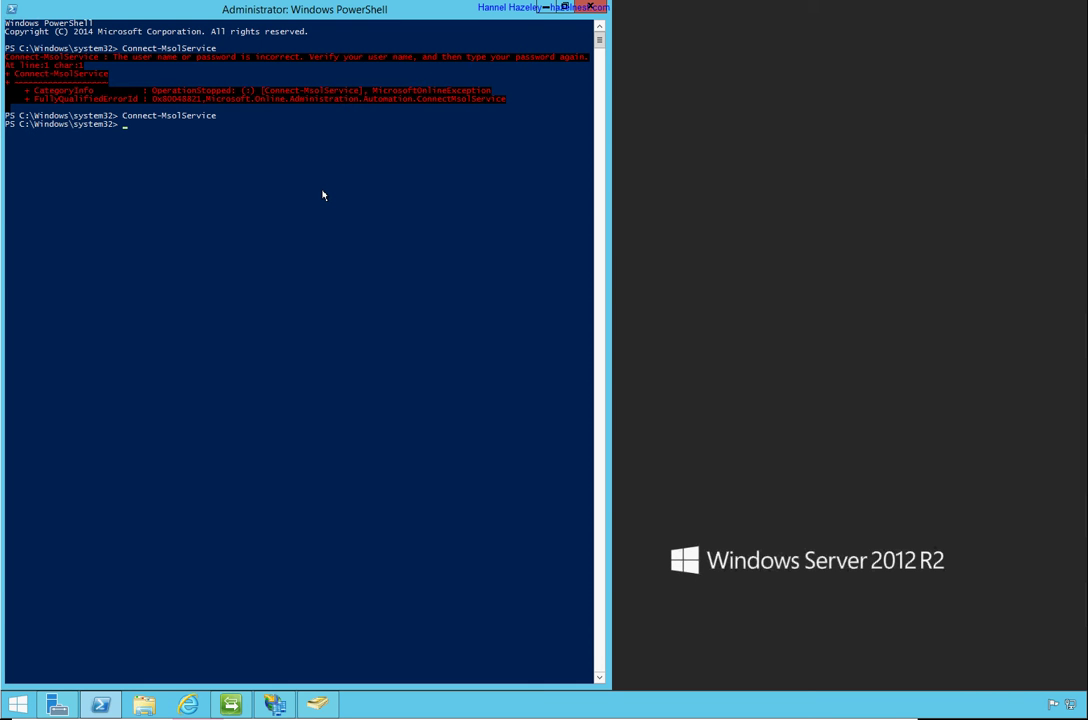
Run Get-MsolDomain to list the domains, then hostname to check the server name
type("get-msoldo")
key("Tab")
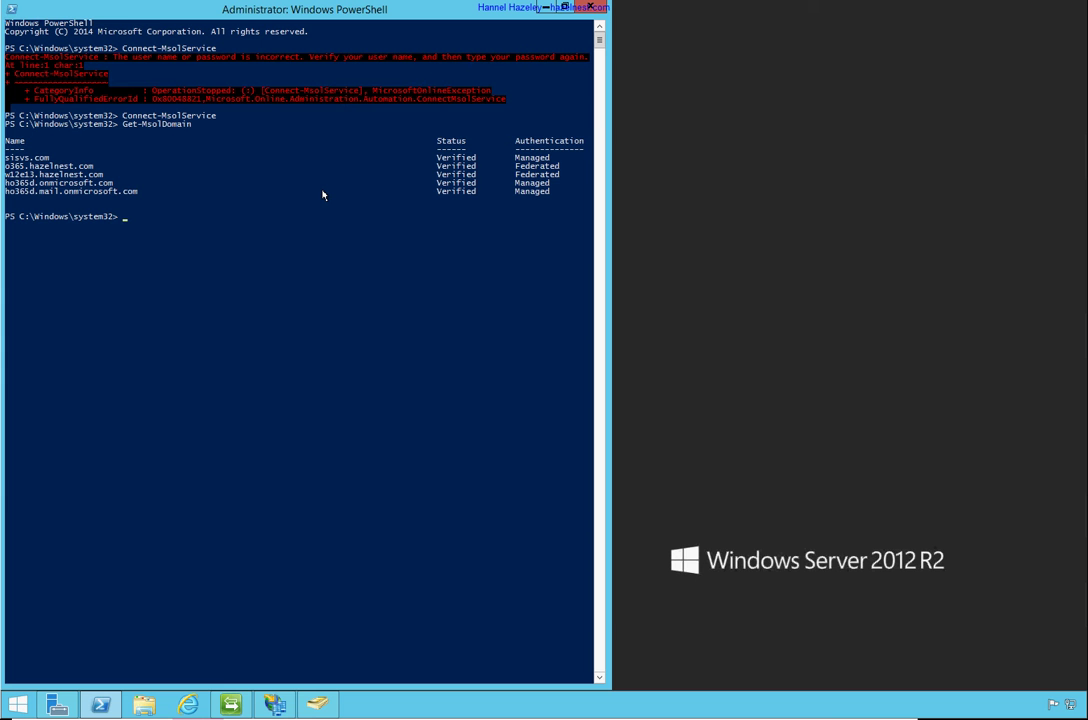
type("hostname")
key("Return")
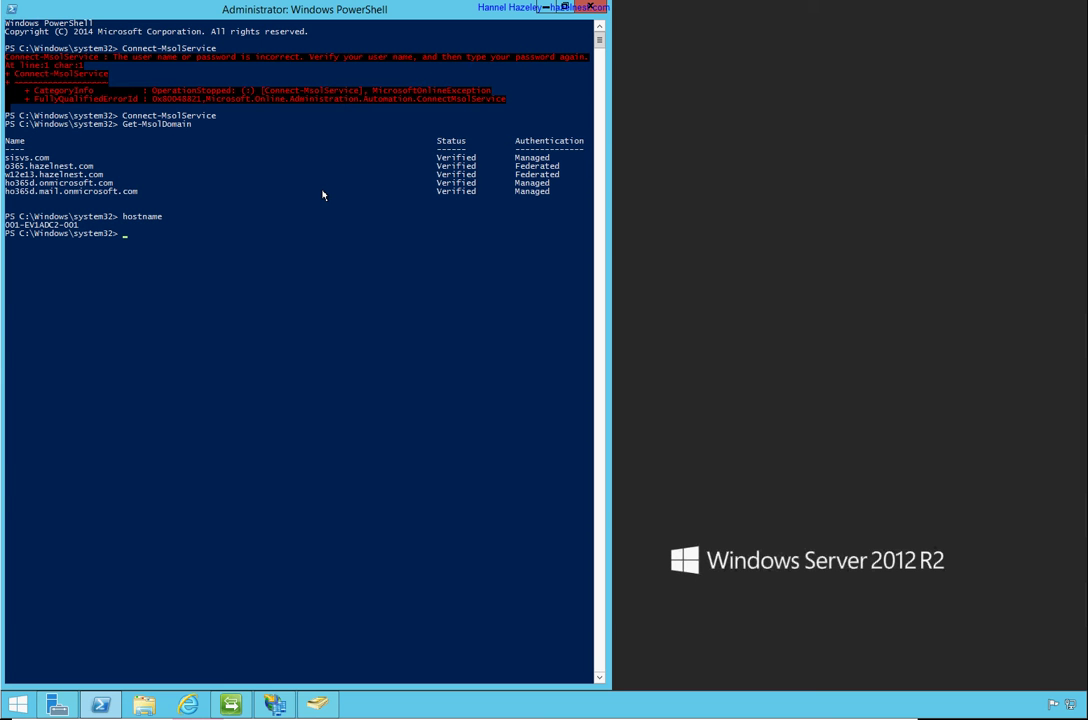
Preview Convert-MsolDomainToFederated -DomainName sisvs.com -SupportMultipleDomain with -WhatIf
type("co")
type("rt-")
key("Tab")
key("Tab")
key("Tab")
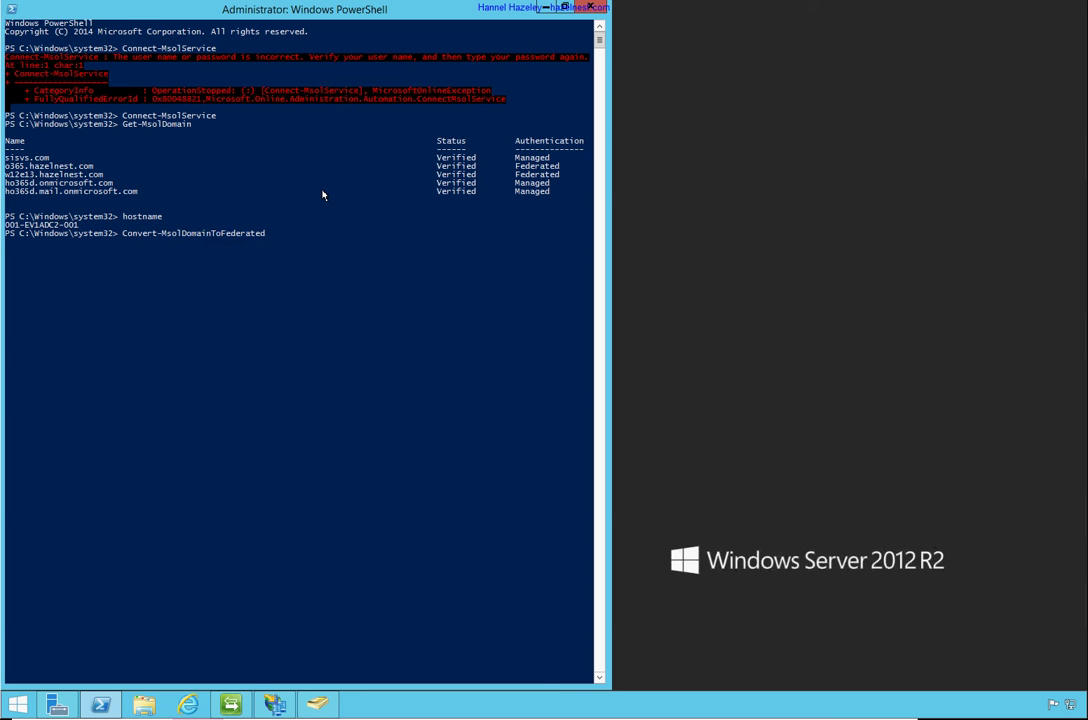
key("shift+Tab")
type("-s")
key("Tab")
key("Tab")
type("sisvs.com")
key("Tab")
key("Tab")
key("Tab")
key("Tab")
key("Tab")
key("Tab")
key("Tab")
key("Tab")
key("Tab")
key("Tab")
key("shift+Tab")
key("shift+Tab")
key("Tab")
key("Tab")
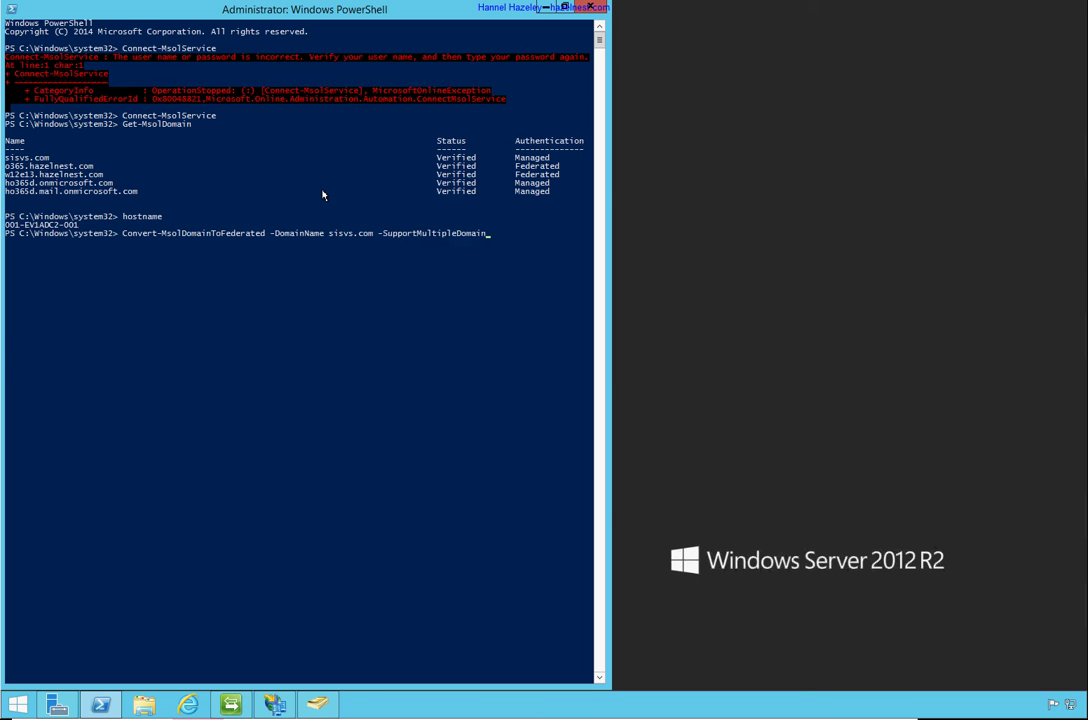
type("-wh")
key("Tab")
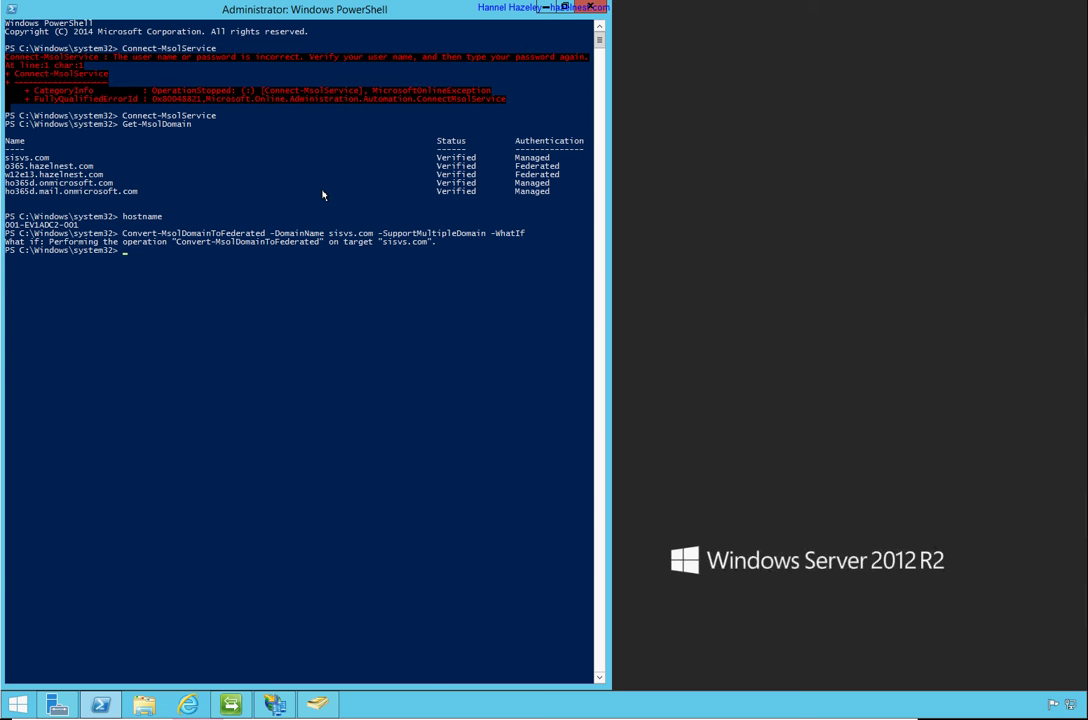
Rerun the conversion without -WhatIf, then run Get-MsolDomain to confirm sisvs.com is Federated
key("Up")
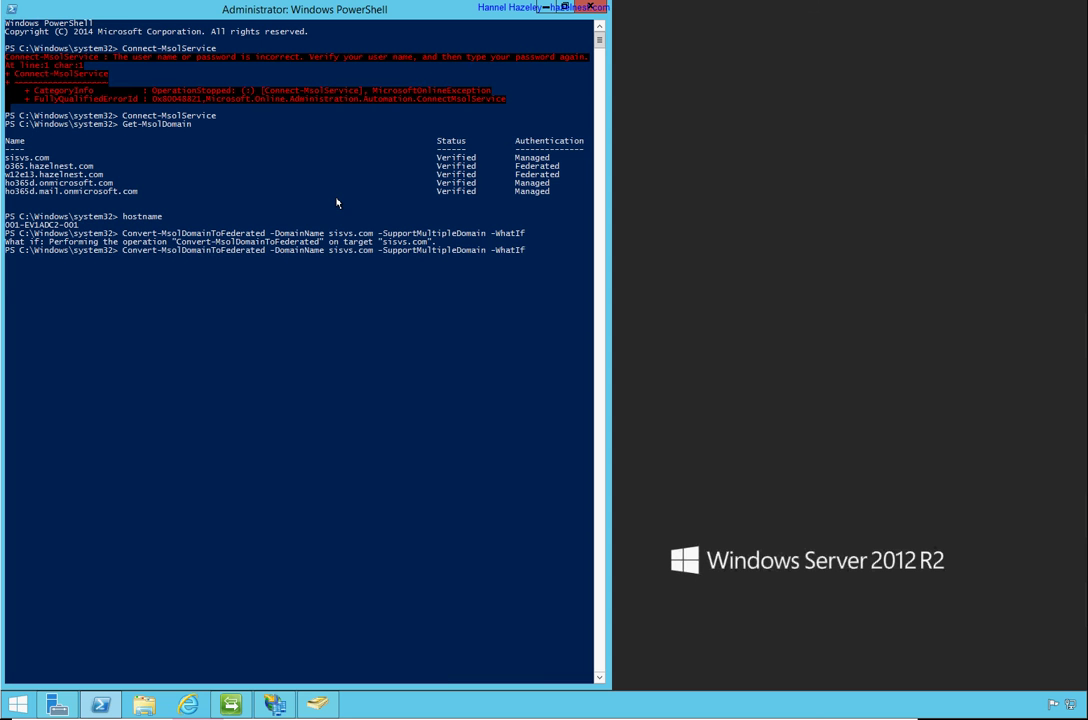
key("BackSpace")
key("BackSpace")
key("BackSpace")
key("BackSpace")
key("BackSpace")
key("BackSpace")
key("BackSpace")
key("BackSpace")
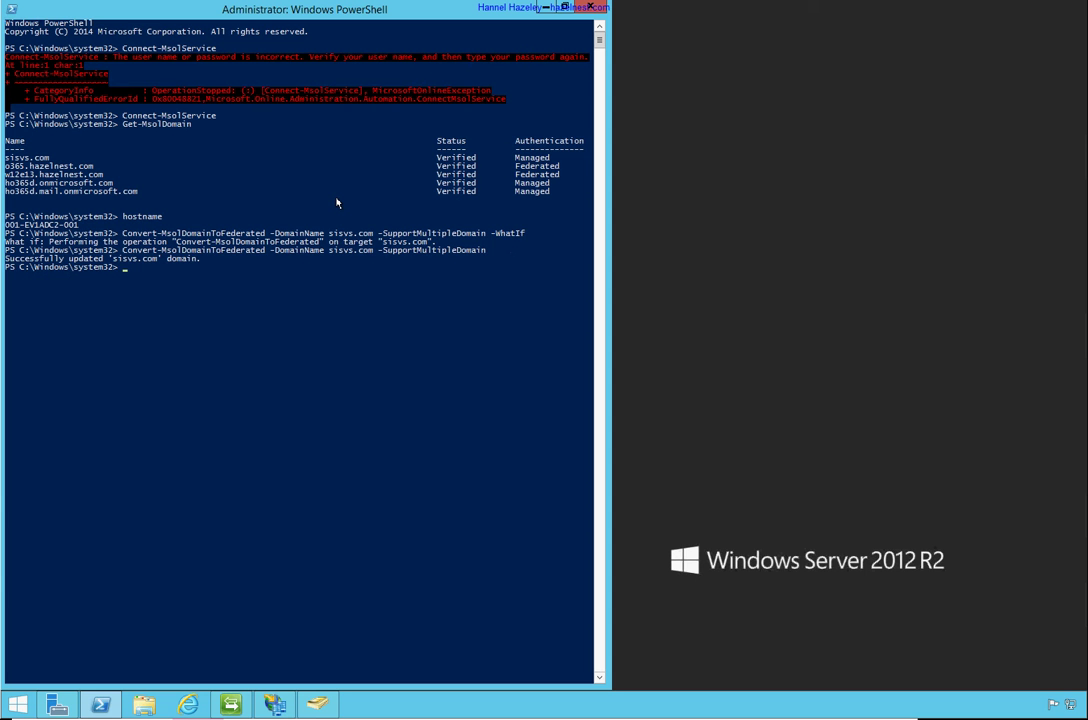
type("get-msoldom")
key("Tab")
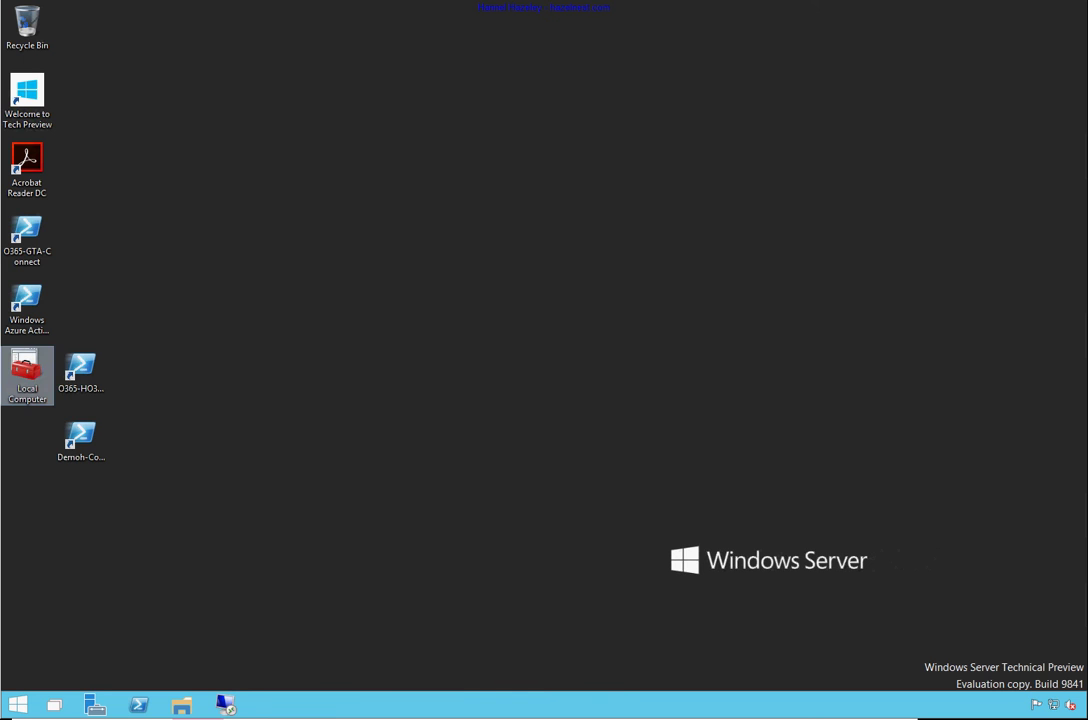
Start an InPrivate Internet Explorer window and load portal.office.com
left_click(18, 705)
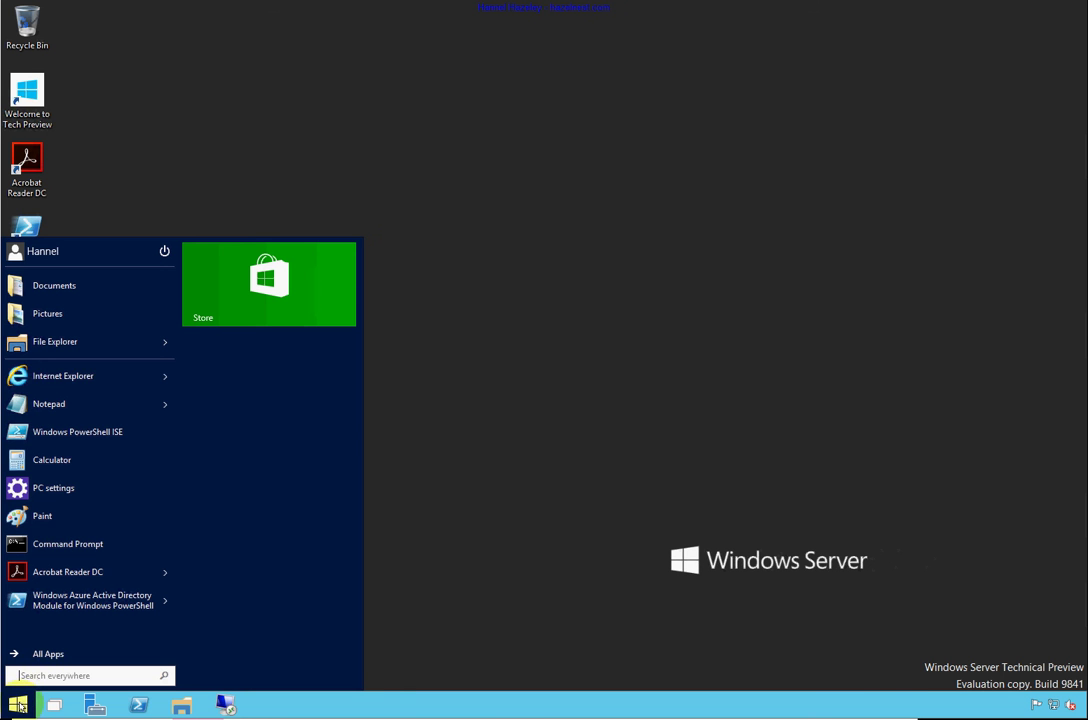
left_click(163, 378)
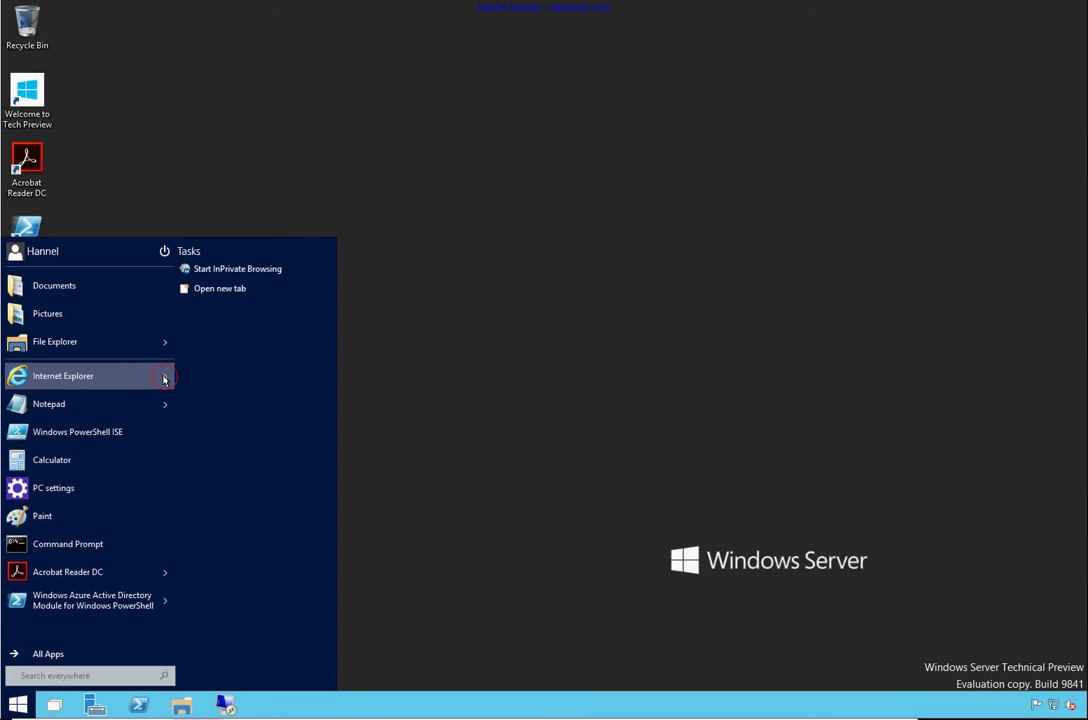
left_click(164, 379)
left_click(164, 379)
left_click(240, 269)
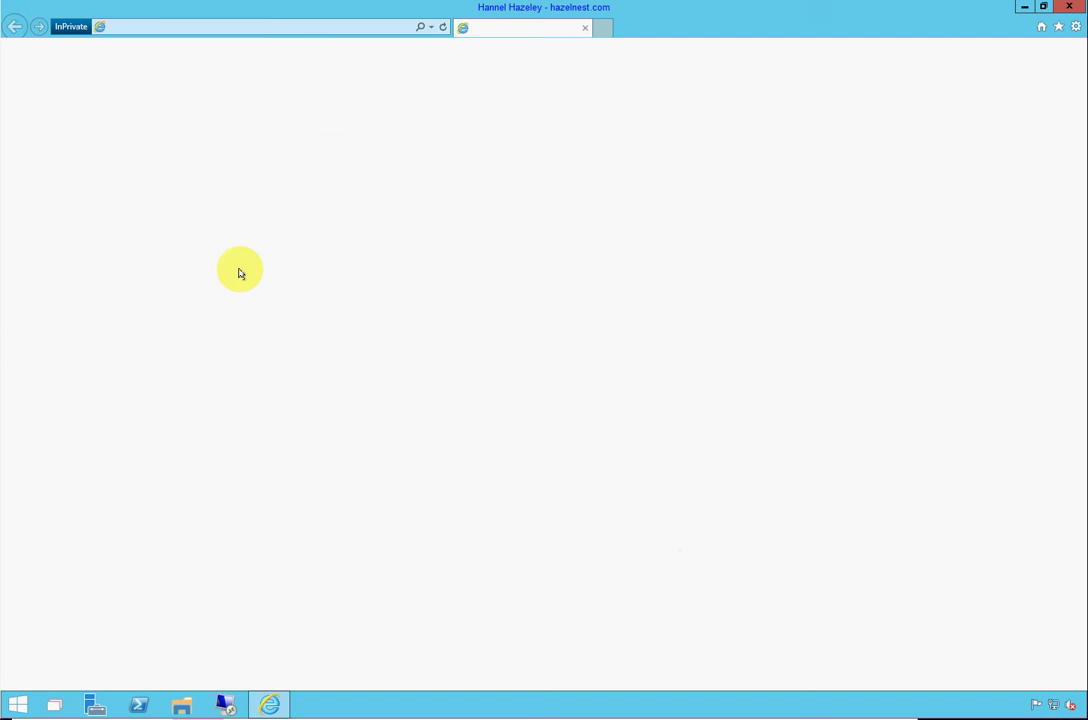
type("portal.office.com/")
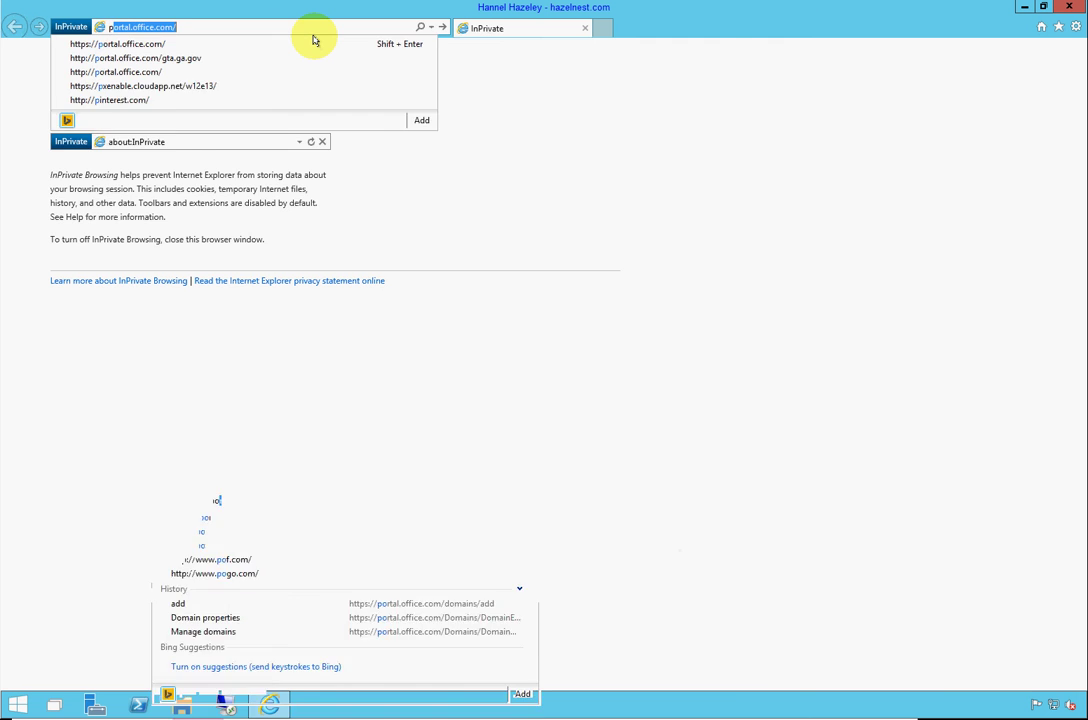
key("Return")
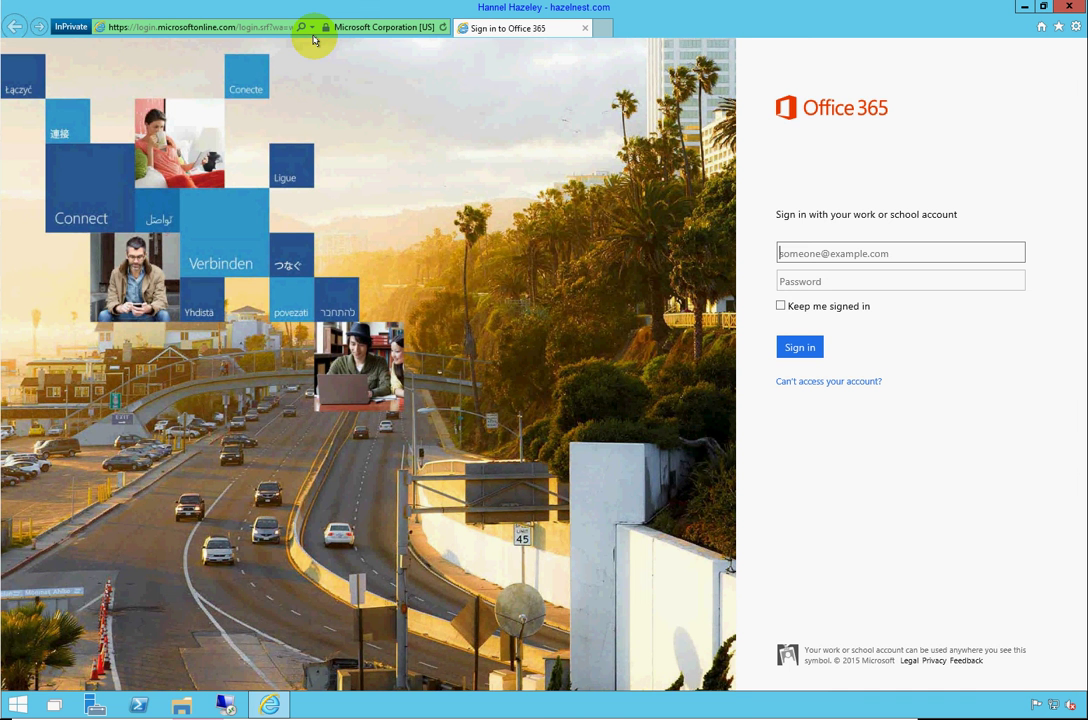
Enter the SISVS user's sisvs.com e-mail to continue to the organization sign-in page
type("s-hh")
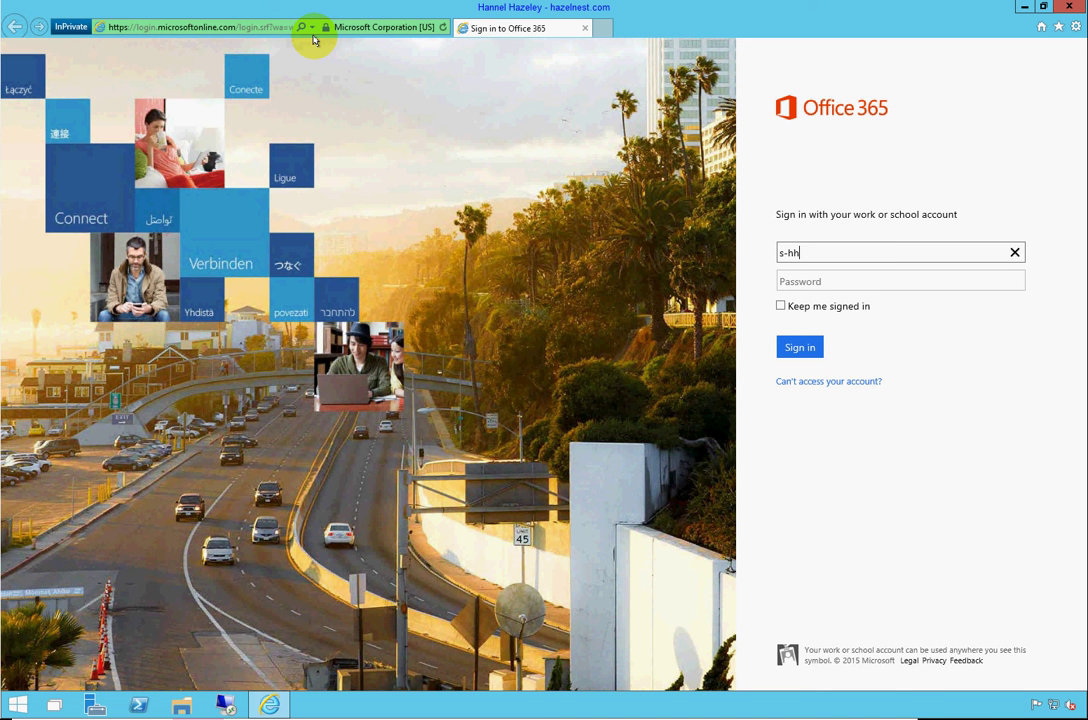
key("BackSpace")
type("HAZELEY")
key("BackSpace")
key("BackSpace")
key("BackSpace")
key("BackSpace")
key("BackSpace")
key("BackSpace")
key("BackSpace")
key("BackSpace")
key("BackSpace")
key("BackSpace")
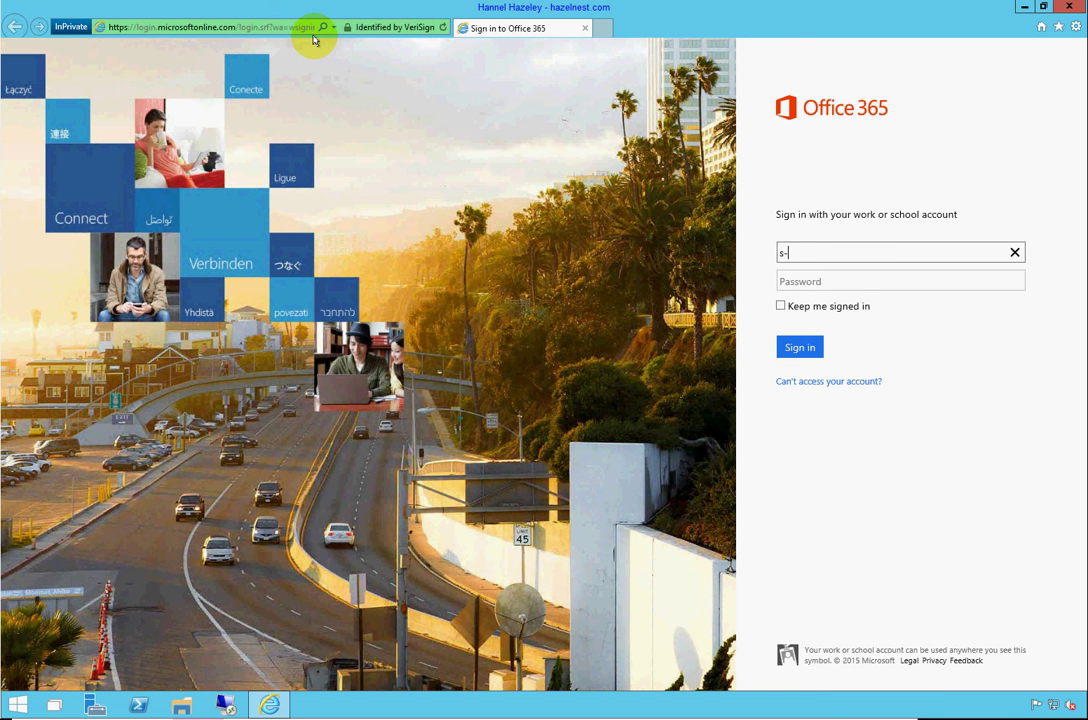
key("Tab")
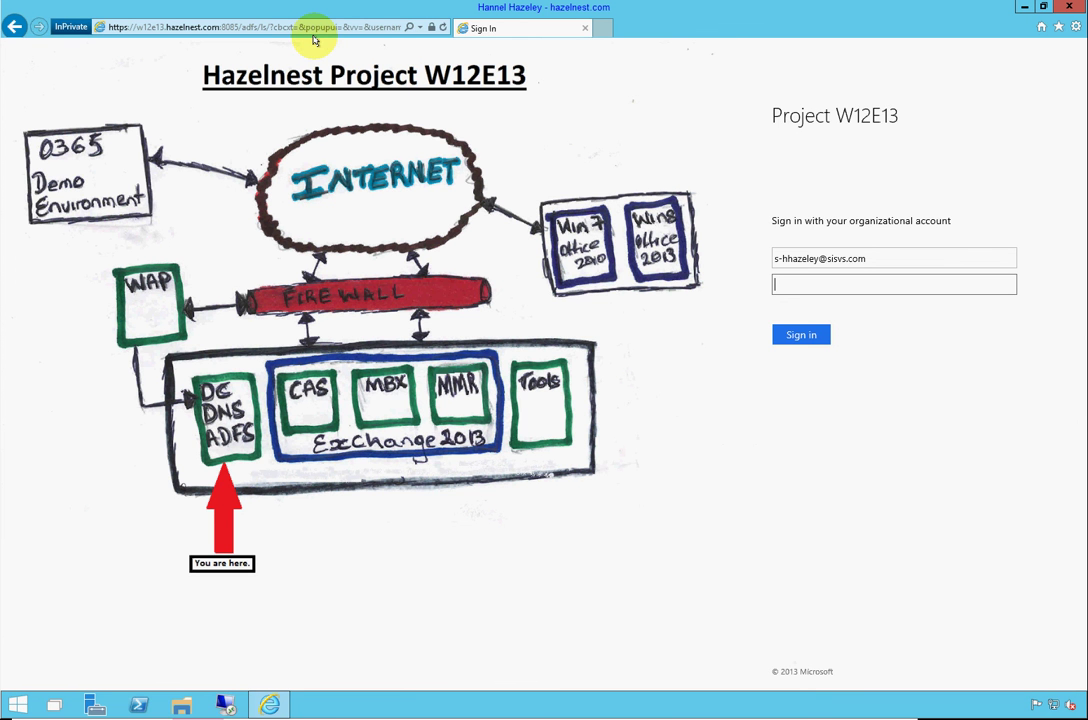
Enter the SISVS user's password on the Project W12E13 ADFS page and submit it
type("••••••••")
key("Return")
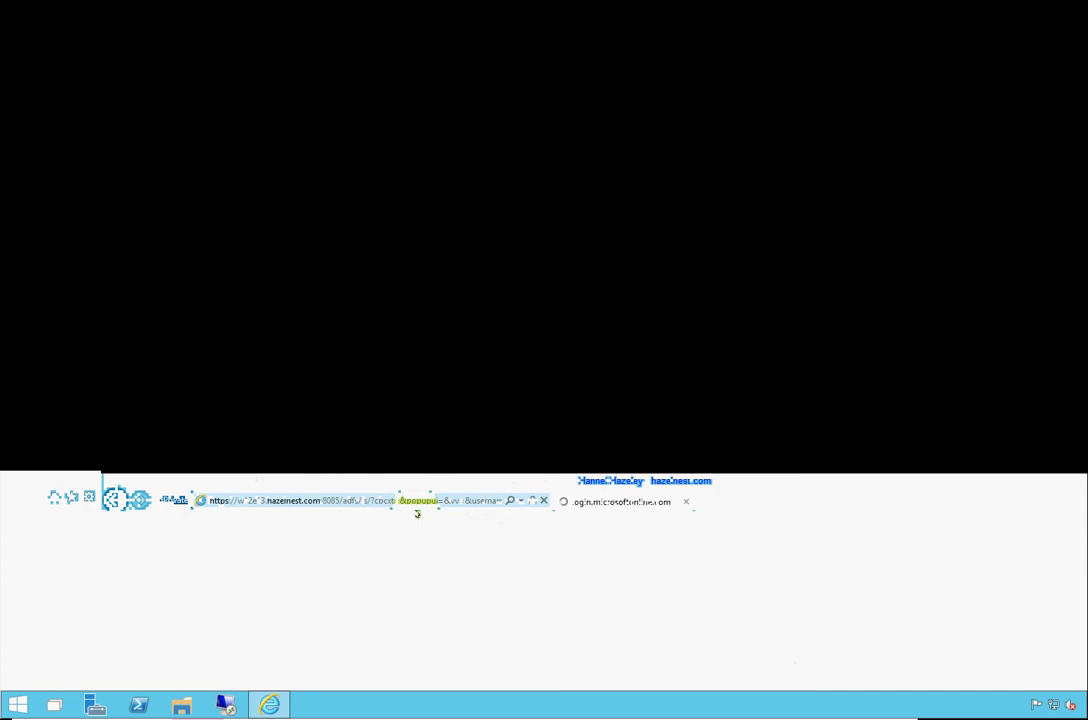